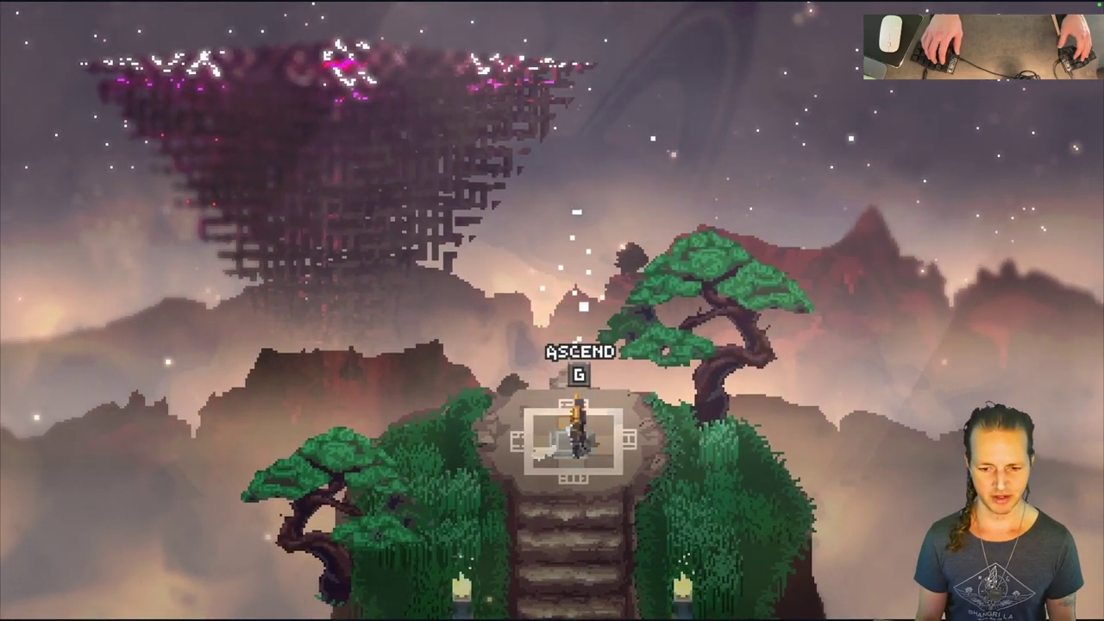
Walk the character around the mountain overlook in the running game to examine the platform, stairs and trees.
{"action": "key", "text": "a"}
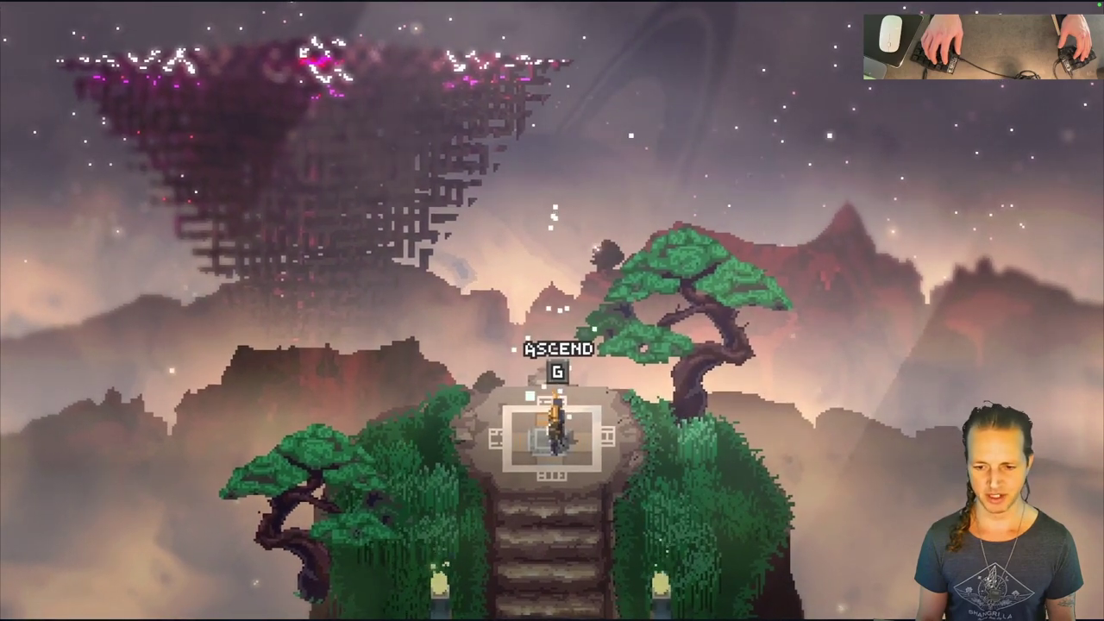
{"action": "key", "text": "g"}
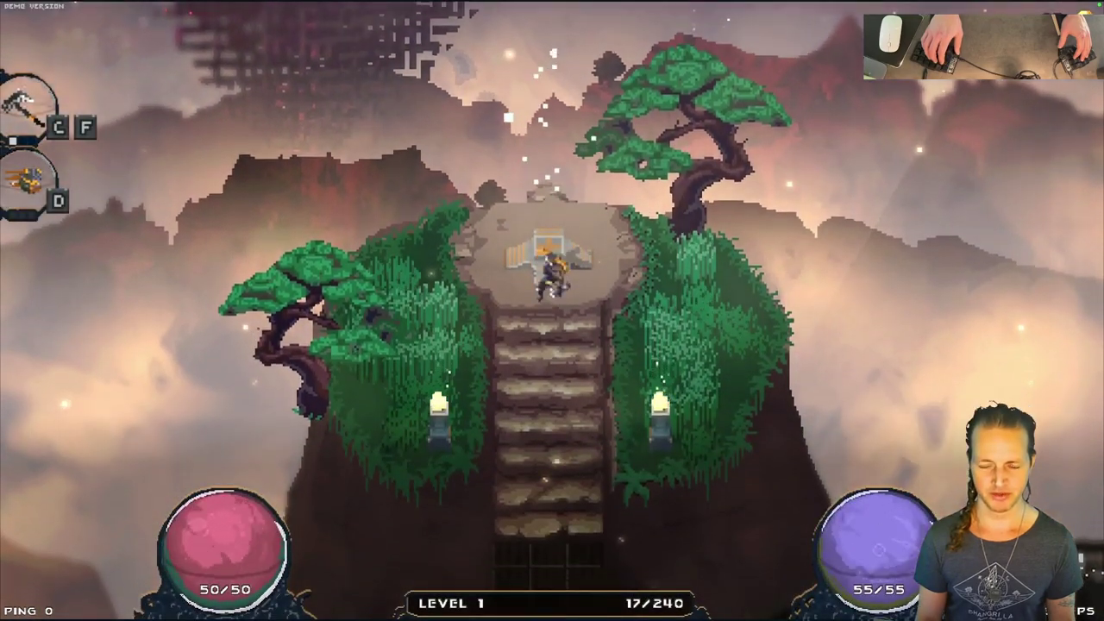
{"action": "key", "text": "w"}
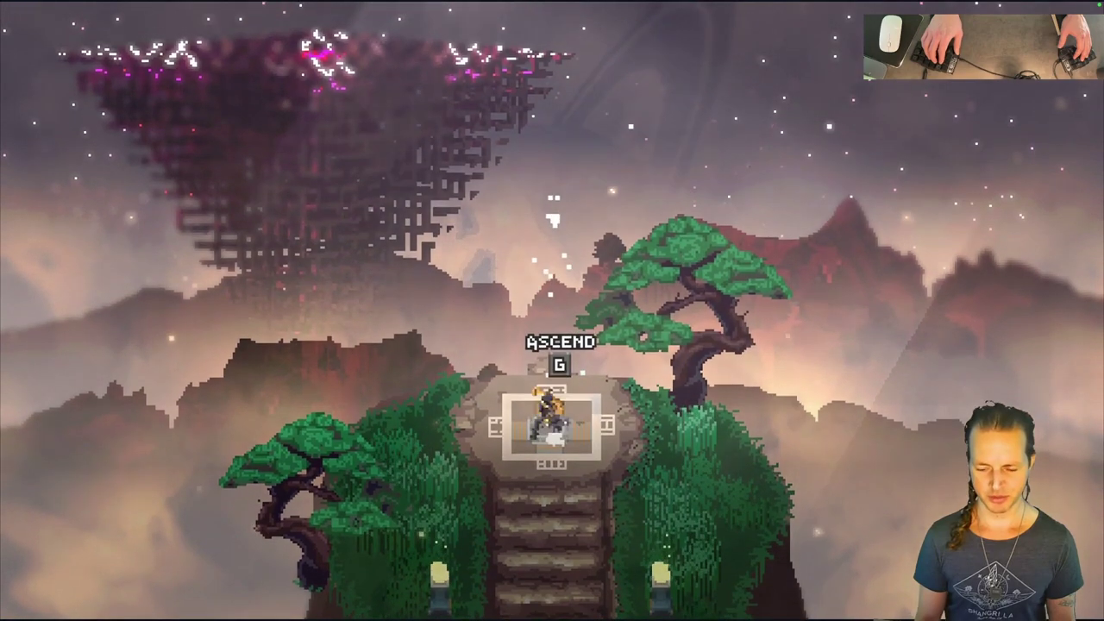
{"action": "key", "text": "s"}
{"action": "key", "text": "w"}
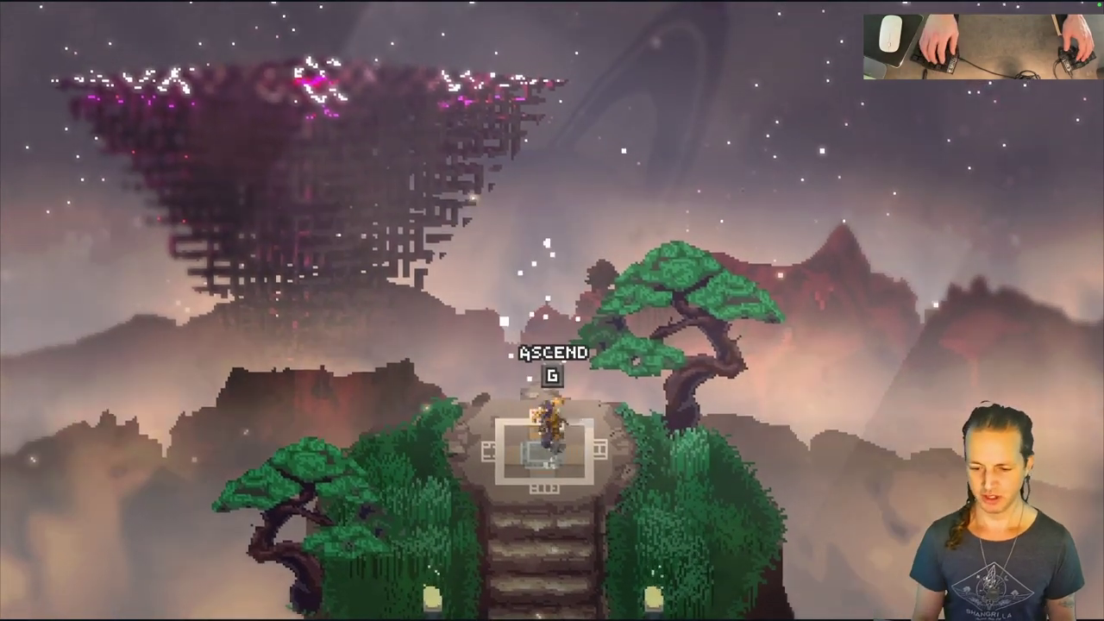
{"action": "key", "text": "g"}
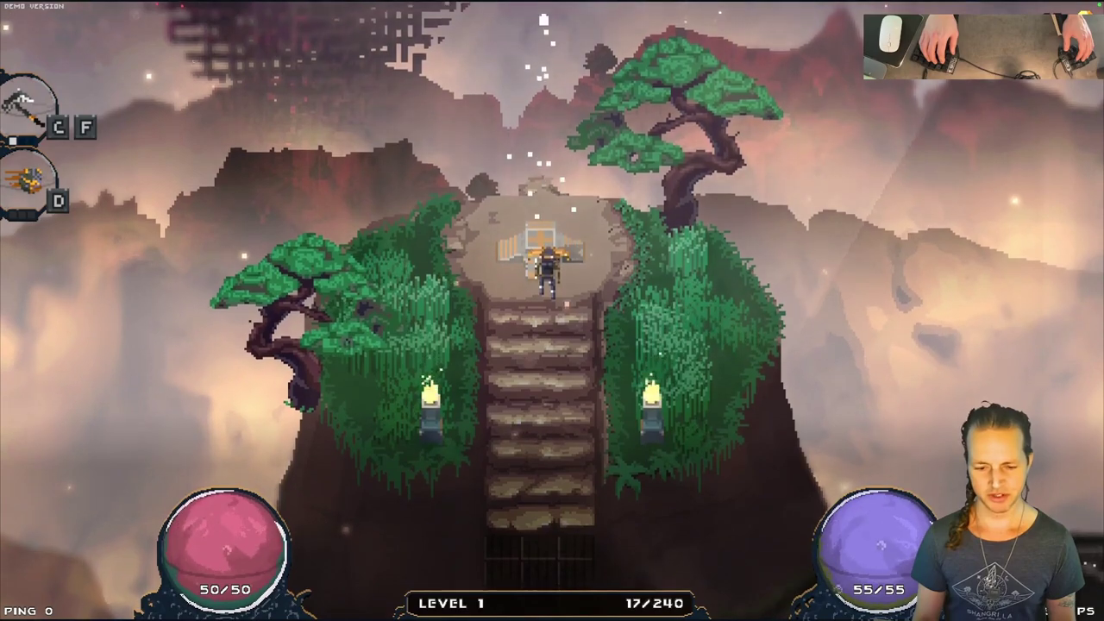
{"action": "key", "text": "Down"}
{"action": "key", "text": "Up"}
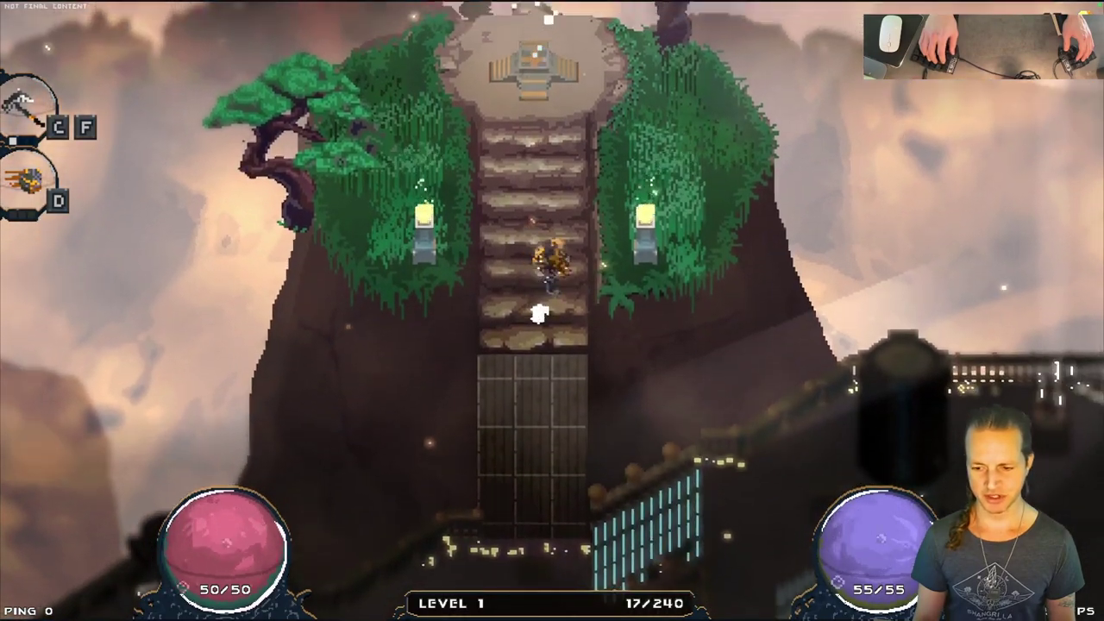
{"action": "key", "text": "Down"}
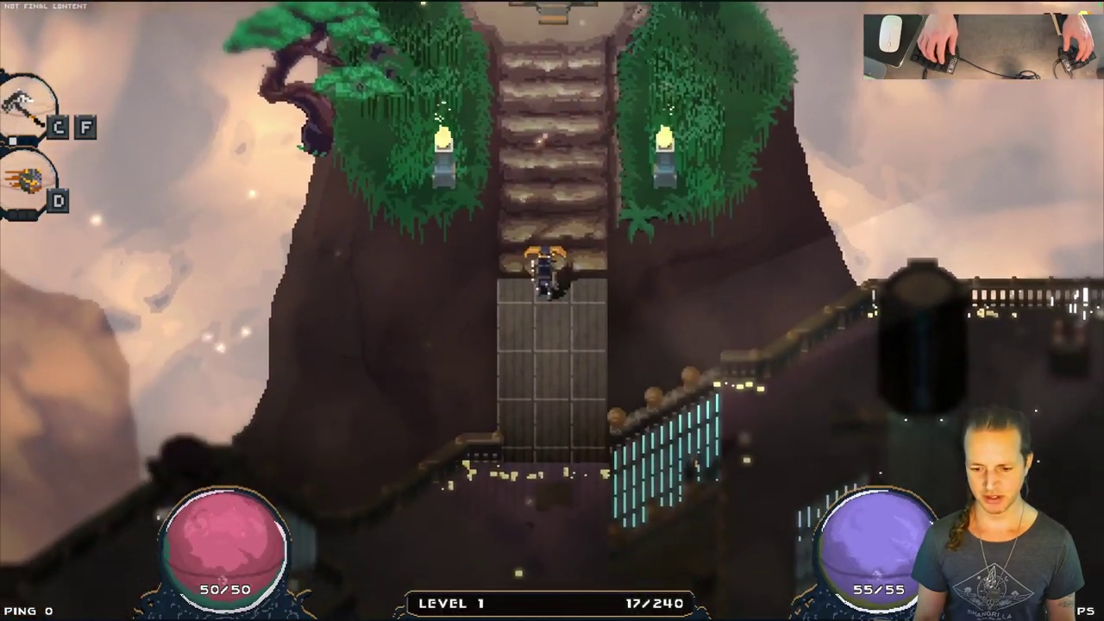
{"action": "key", "text": "Up"}
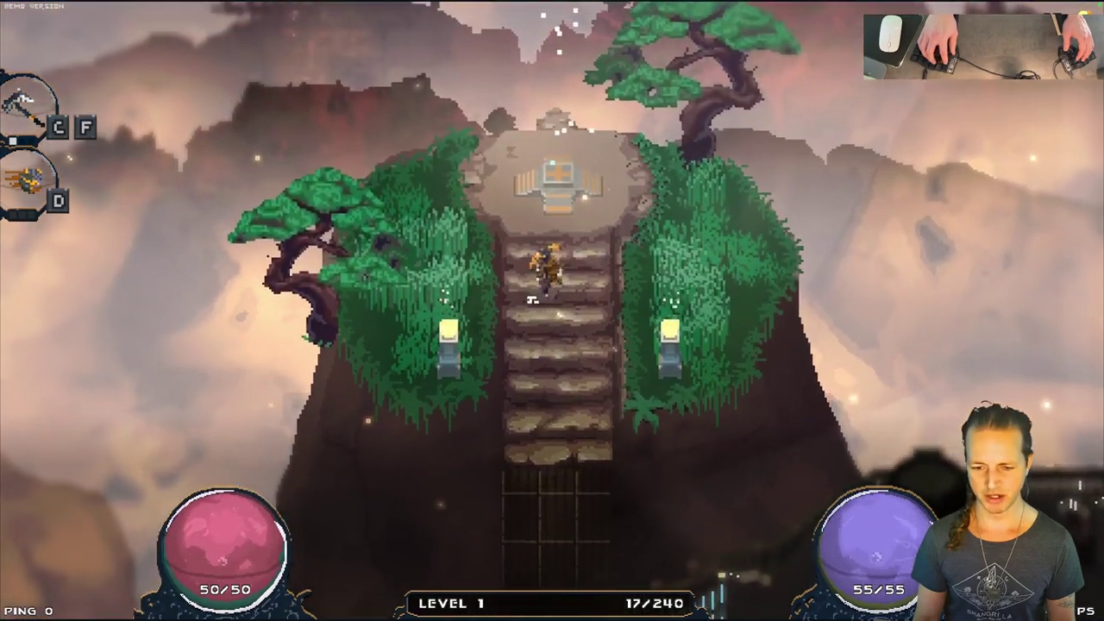
{"action": "key", "text": "Left"}
{"action": "key", "text": "Right"}
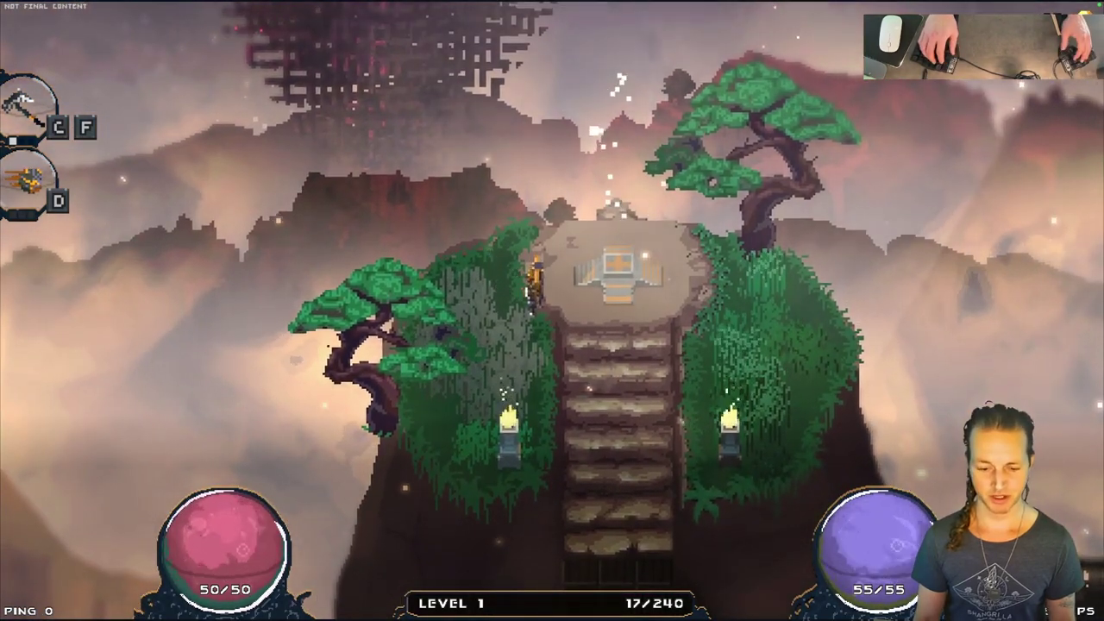
Switch to Photoshop and make the tree and treeref layers of DarkseedOverlook.psd visible.
{"action": "key", "text": "super+tab"}
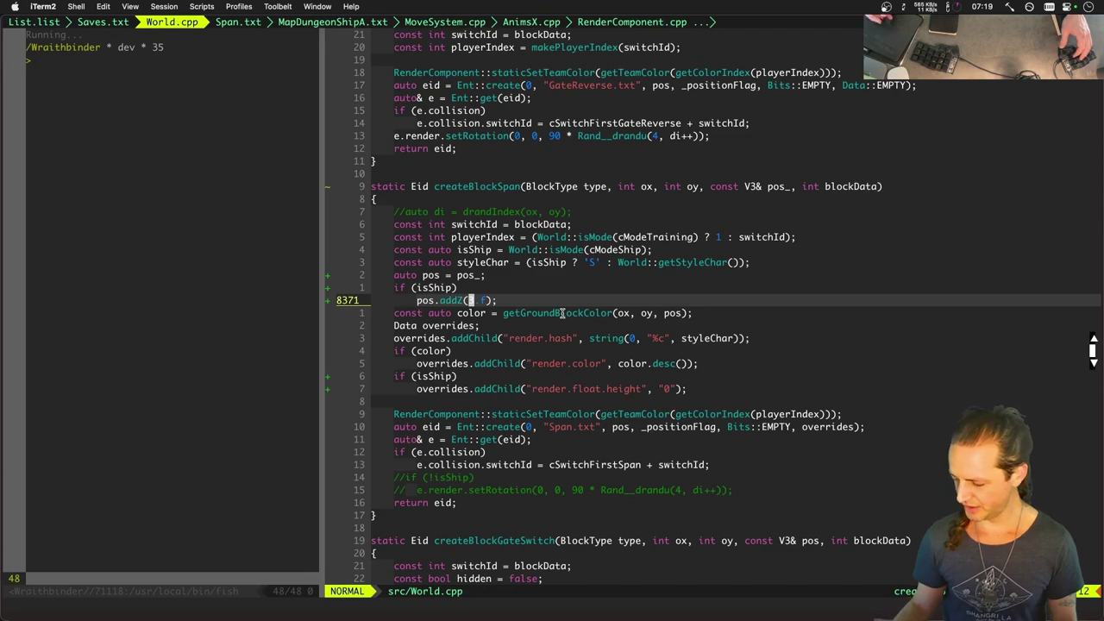
{"action": "key", "text": "super+tab"}
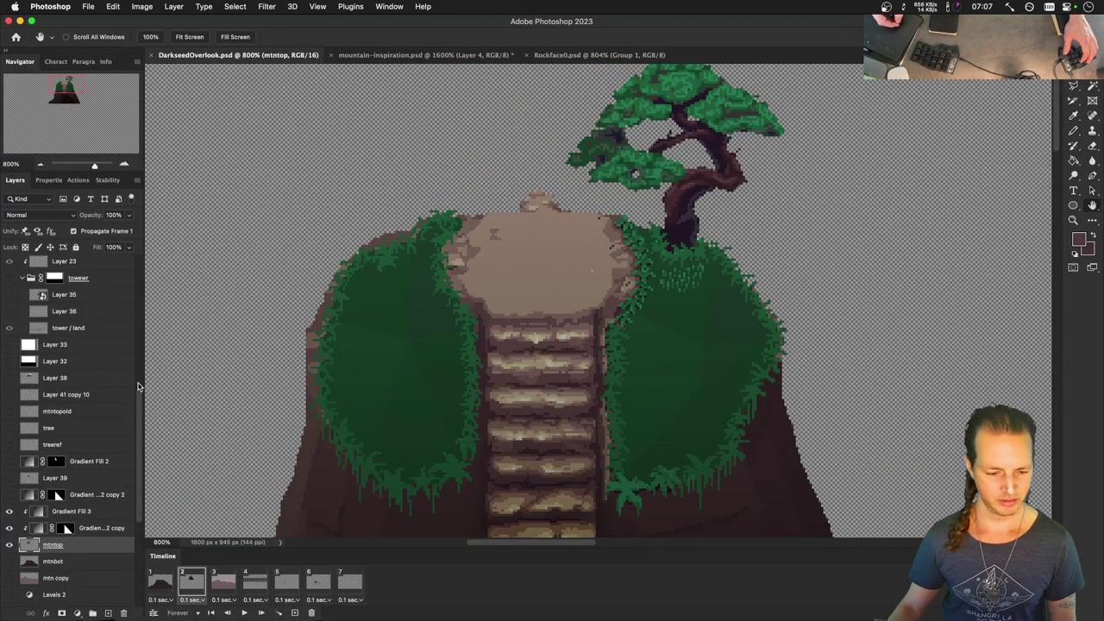
{"action": "scroll", "coordinate": [130, 505], "scroll_direction": "down", "scroll_amount": 3}
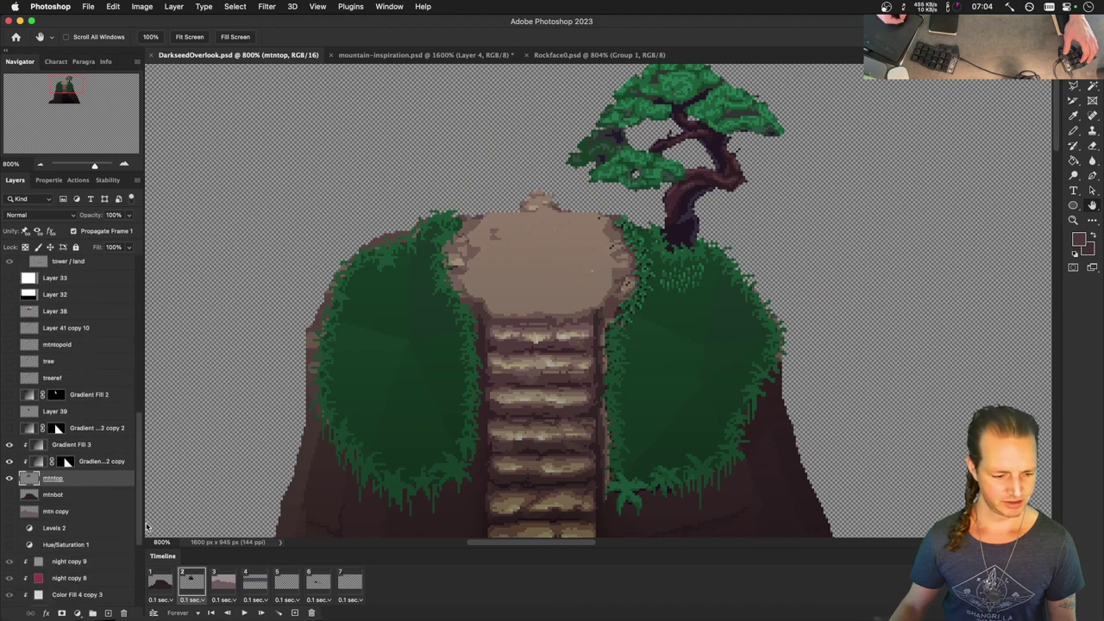
{"action": "left_click_drag", "start_coordinate": [9, 393], "coordinate": [9, 378]}
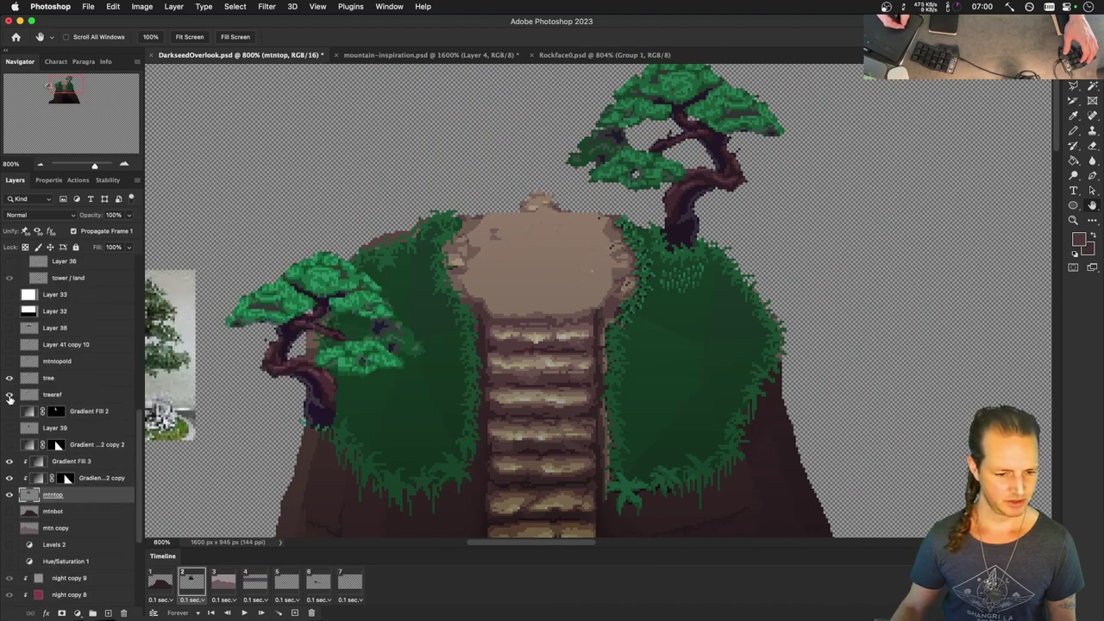
{"action": "left_click_drag", "start_coordinate": [258, 334], "coordinate": [318, 312]}
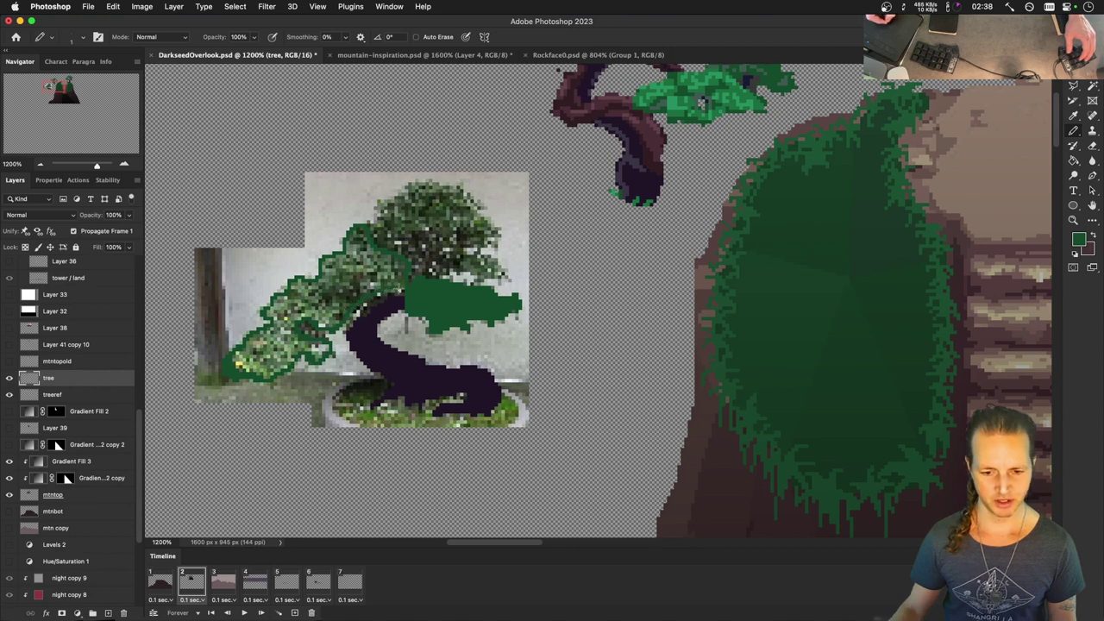
Fill the outlined lower foliage with dark green, and outline and fill the crown over the bonsai reference photo.
{"action": "key", "text": "g"}
{"action": "left_click", "coordinate": [378, 292]}
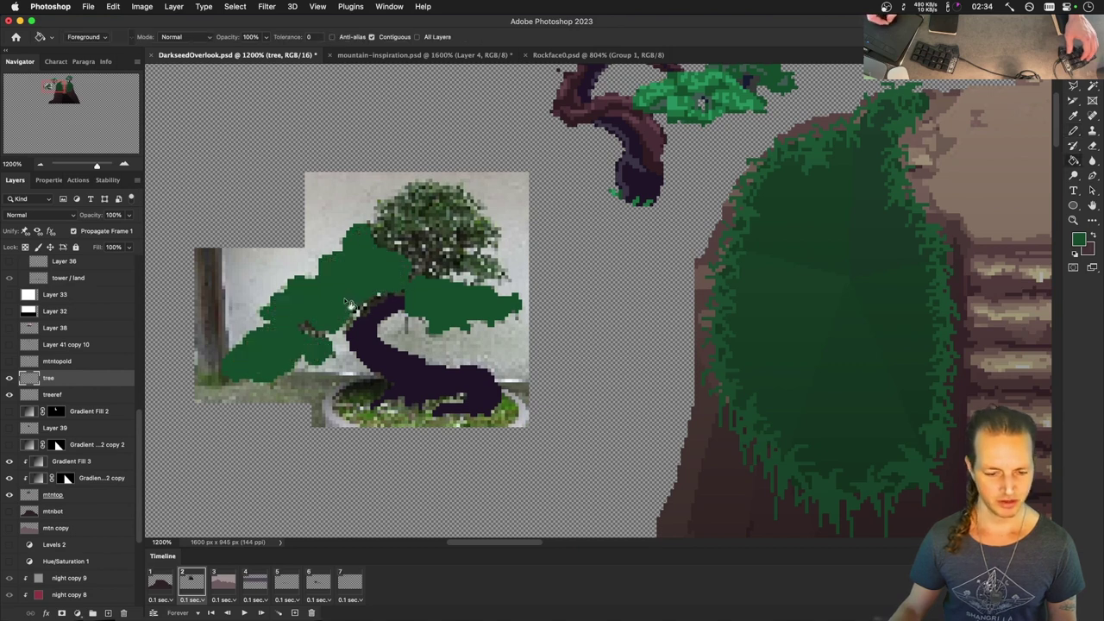
{"action": "key", "text": "b"}
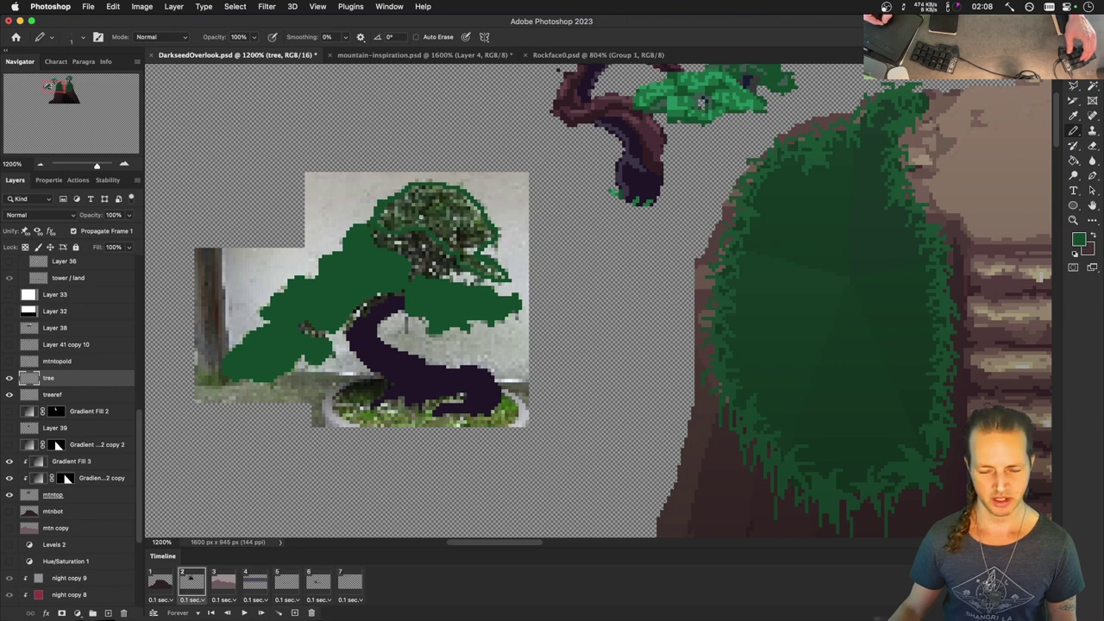
{"action": "key", "text": "g"}
{"action": "left_click", "coordinate": [437, 228]}
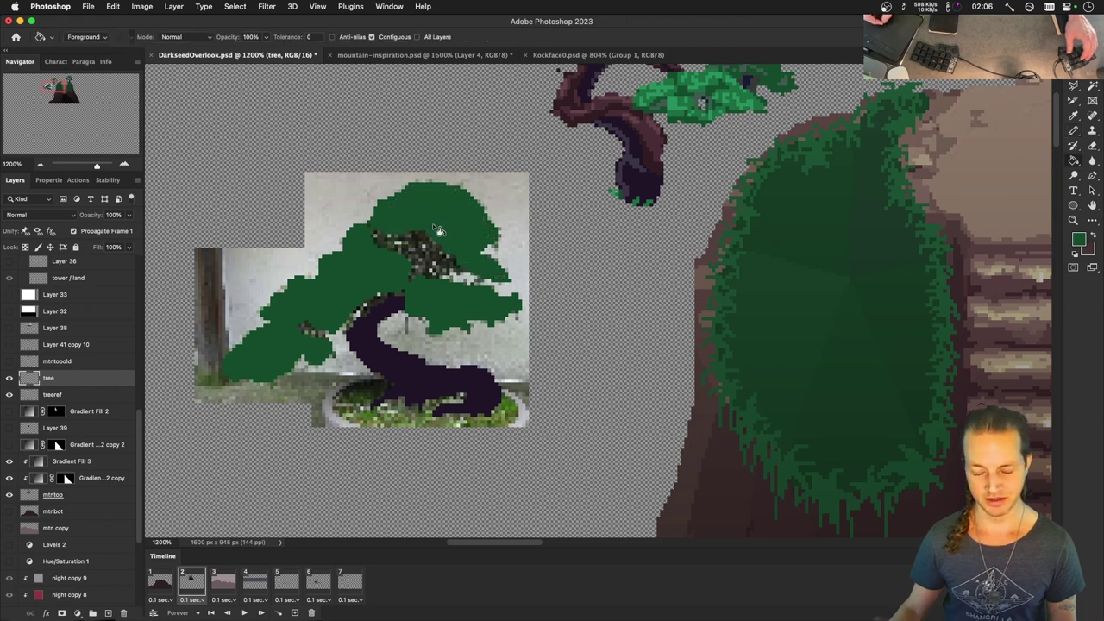
Extend the trunk's upper end in dark purple and close the gap in the adjoining foliage with the sampled green.
{"action": "key", "text": "b"}
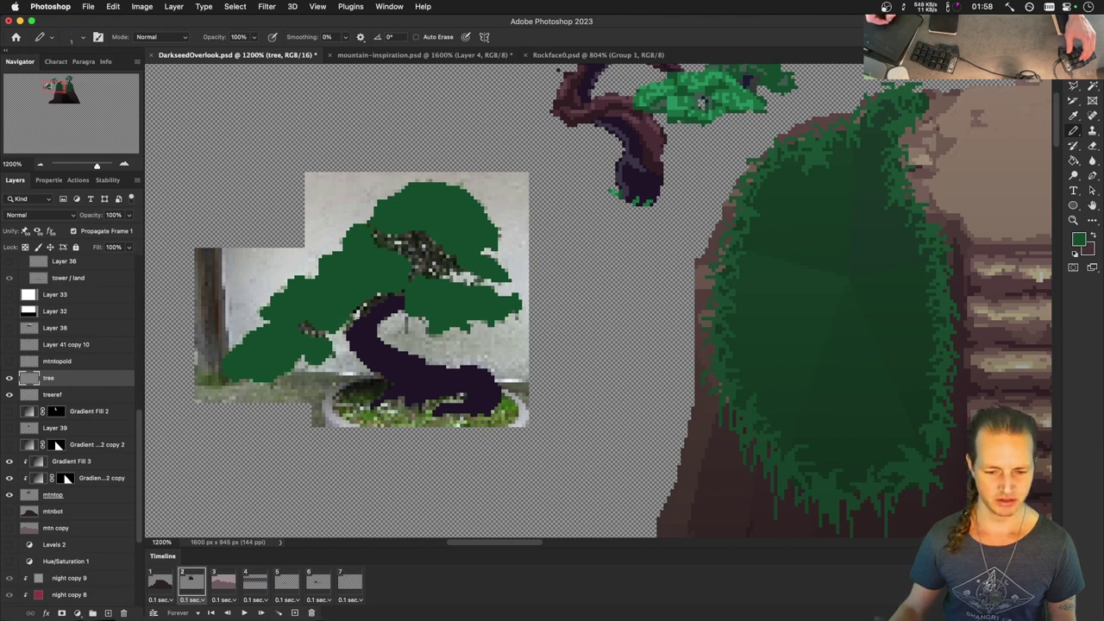
{"action": "left_click", "coordinate": [388, 294]}
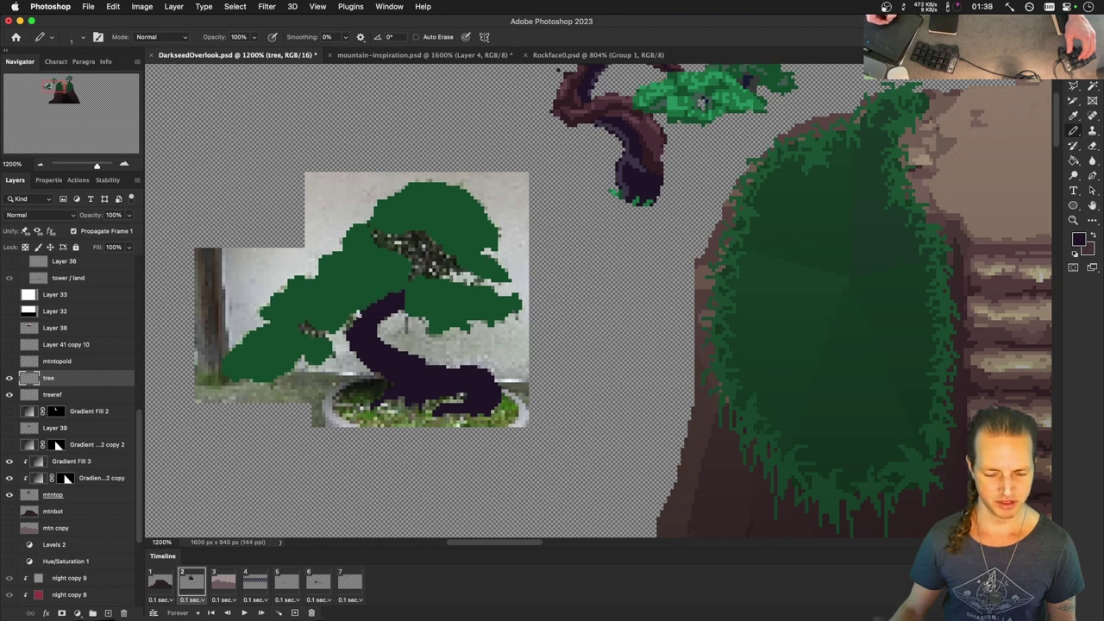
{"action": "left_click", "coordinate": [347, 313], "text": "alt"}
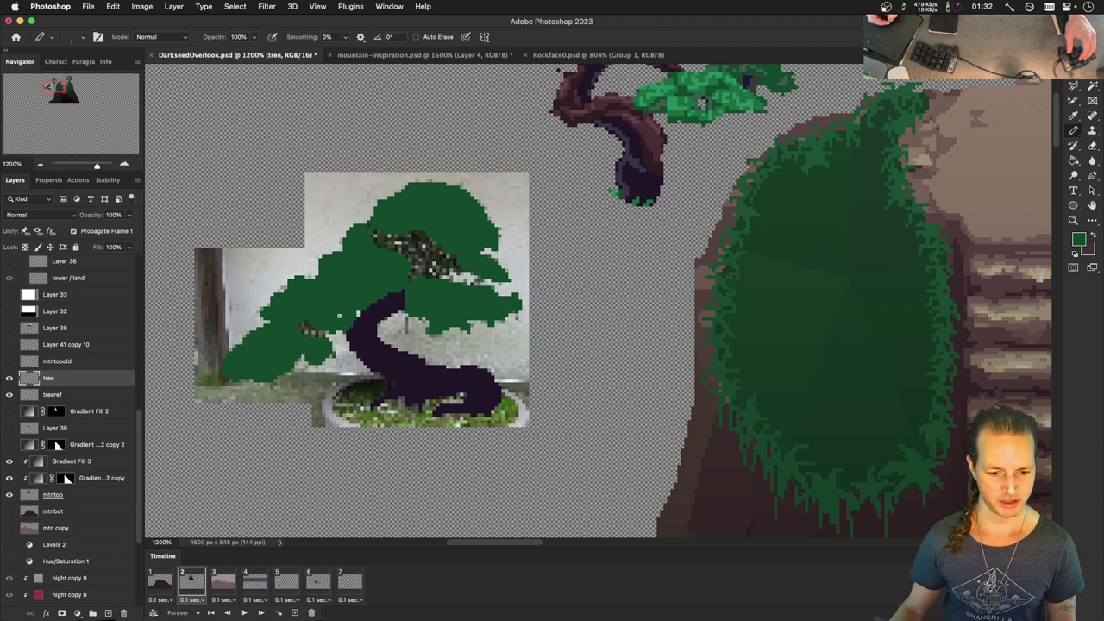
Paint a small dark purple branch inside the lower foliage and fill the area beneath the crown with the same colour.
{"action": "left_click", "coordinate": [364, 332], "text": "alt"}
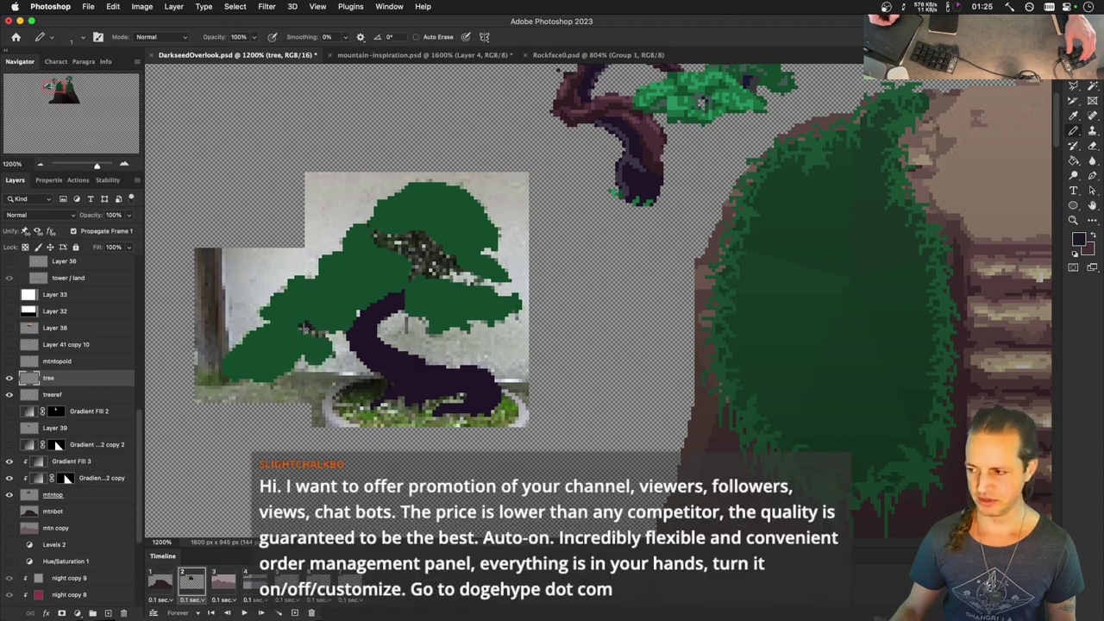
{"action": "left_click", "coordinate": [304, 327]}
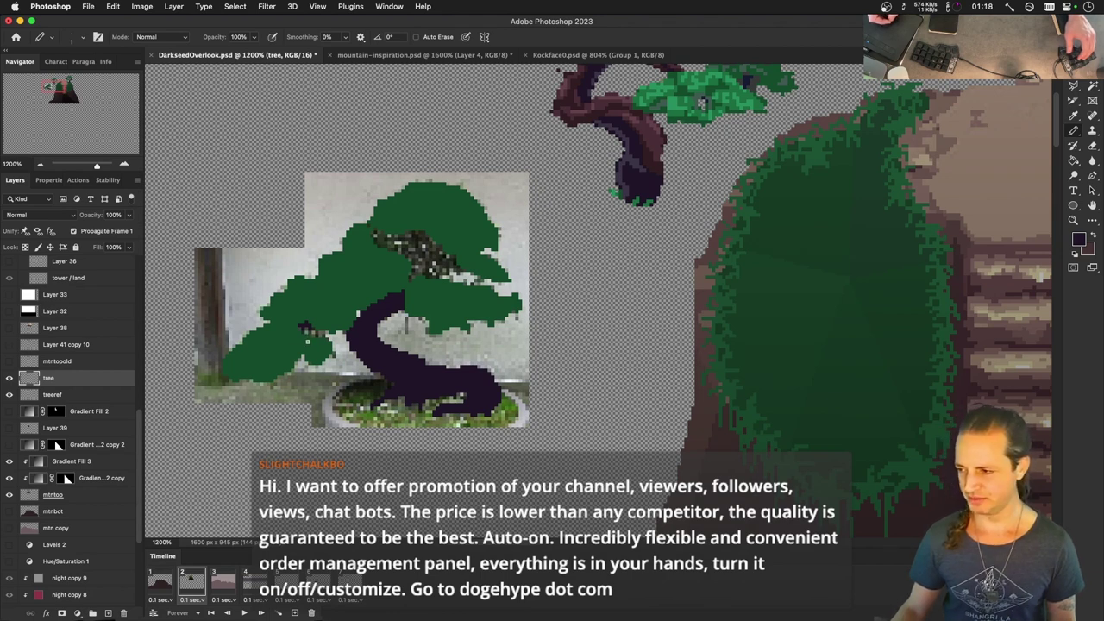
{"action": "left_click_drag", "start_coordinate": [306, 330], "coordinate": [317, 332]}
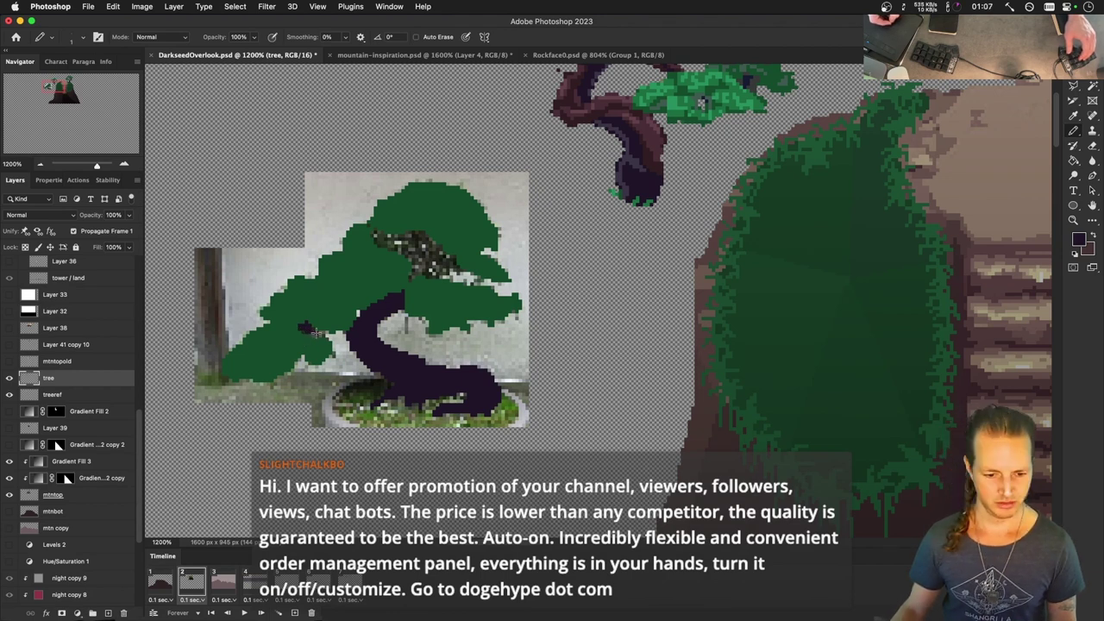
{"action": "left_click", "coordinate": [315, 332]}
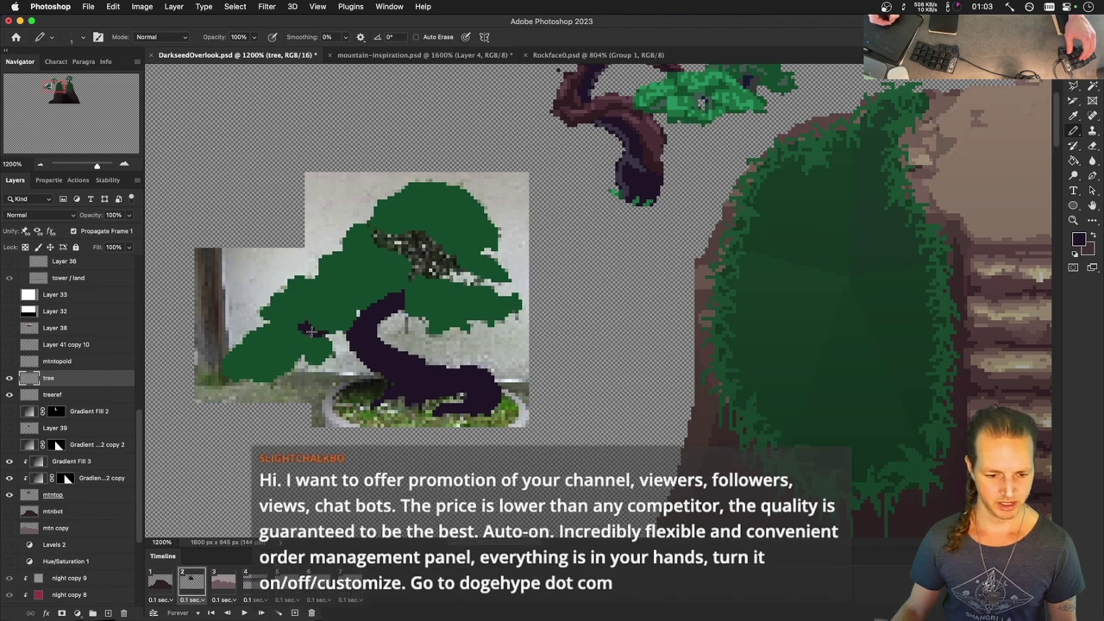
{"action": "left_click_drag", "start_coordinate": [304, 329], "coordinate": [312, 331]}
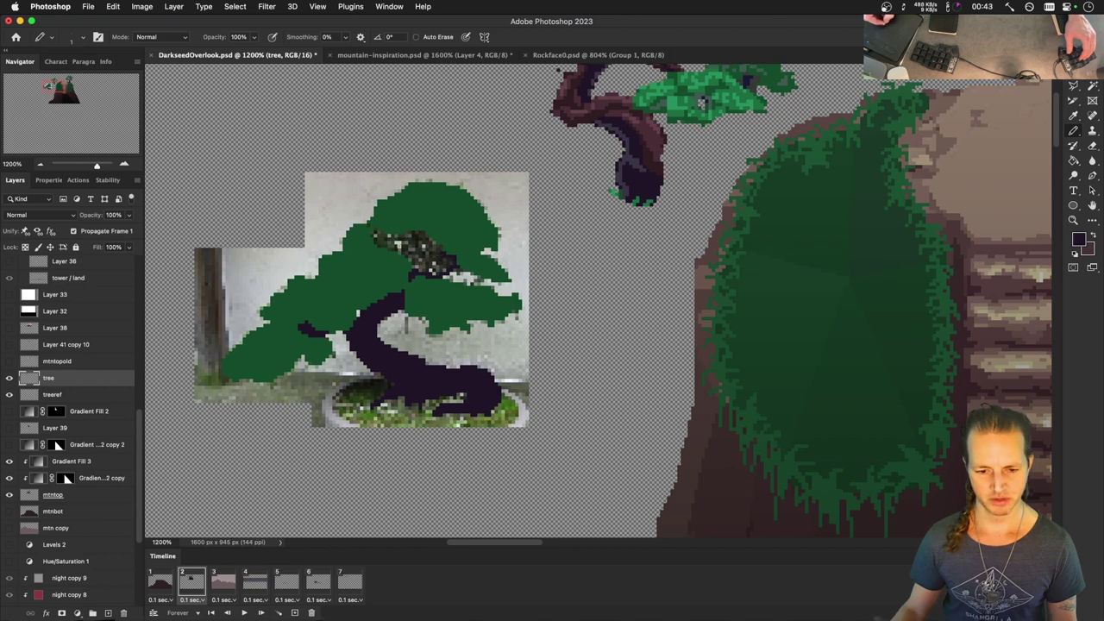
{"action": "key", "text": "g"}
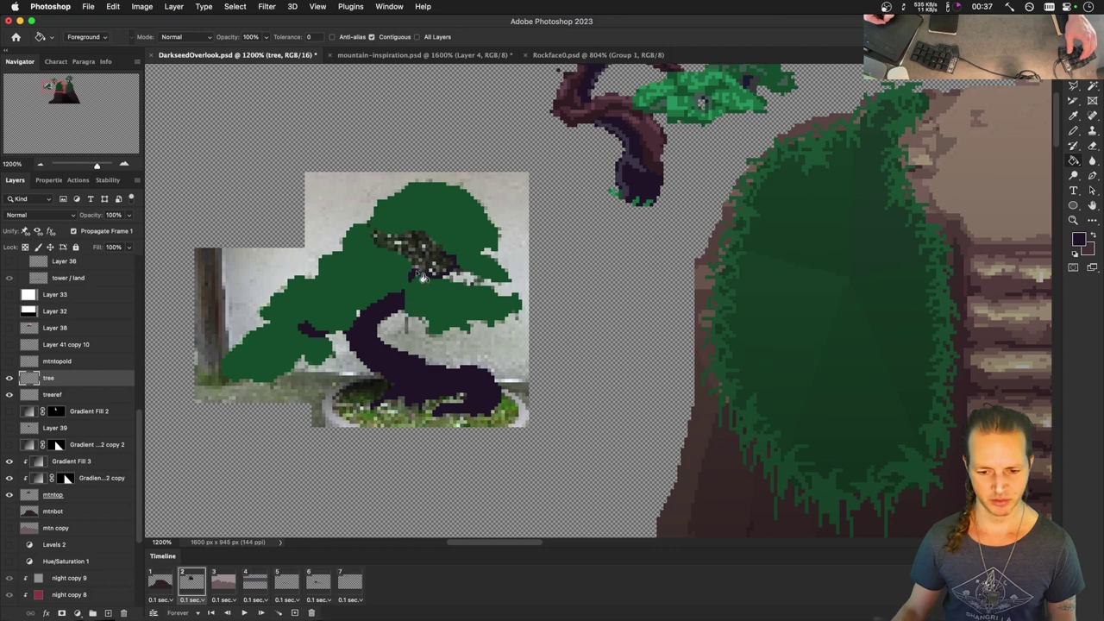
{"action": "left_click", "coordinate": [421, 274]}
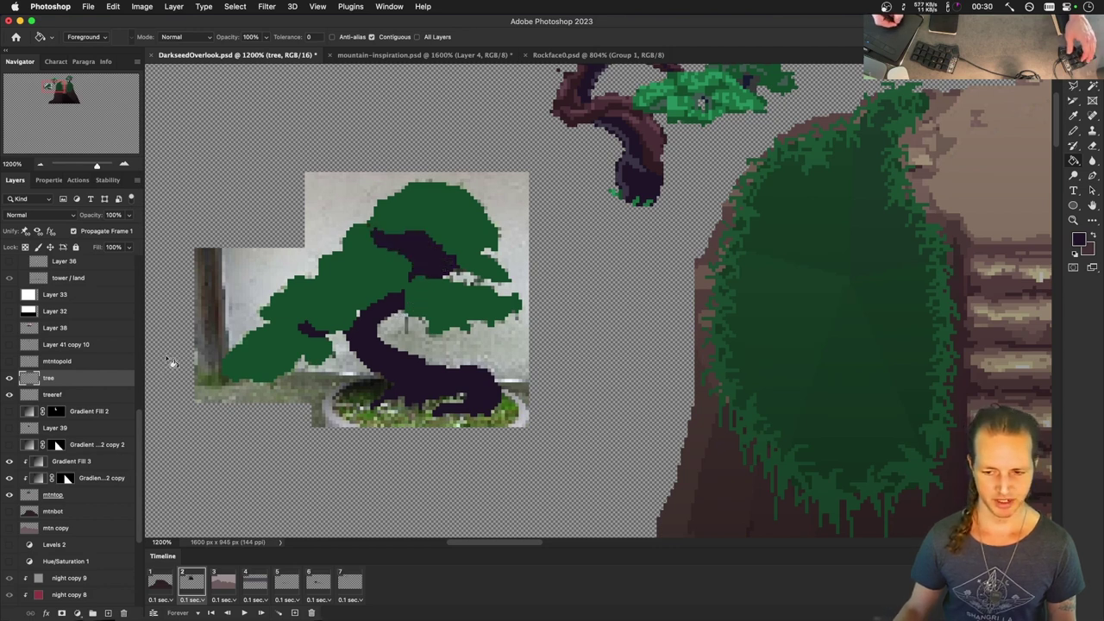
Select the newly drawn bonsai tree with a rectangular marquee and move it off the photo onto the grassy hillside's outer edge.
{"action": "key", "text": "v"}
{"action": "key", "text": "m"}
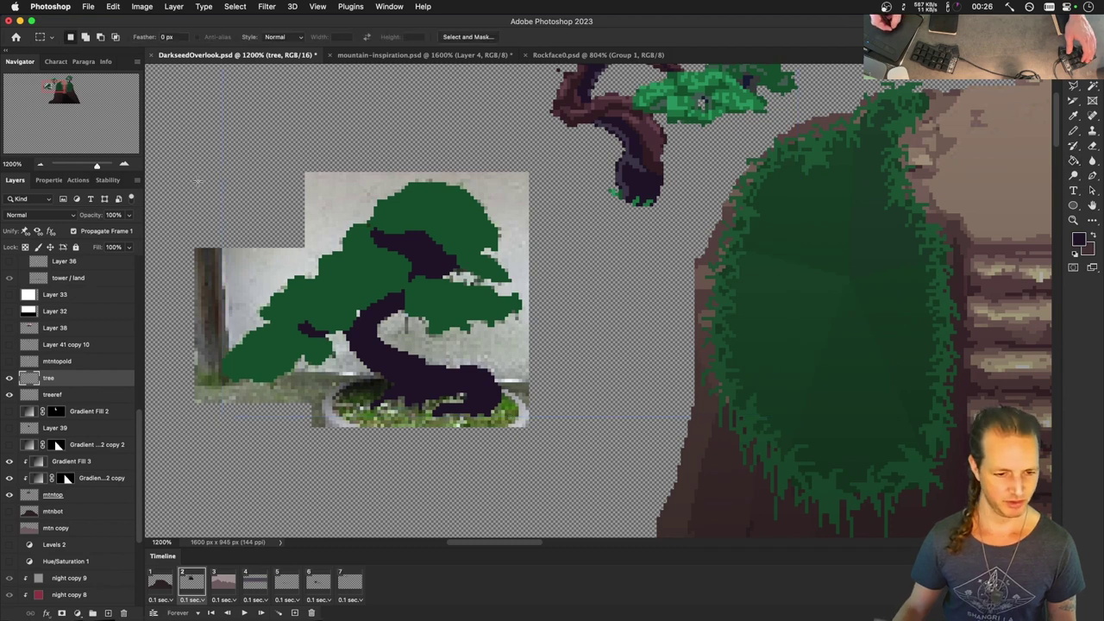
{"action": "left_click_drag", "start_coordinate": [193, 176], "coordinate": [538, 445]}
{"action": "key", "text": "v"}
{"action": "left_click_drag", "start_coordinate": [423, 212], "coordinate": [688, 234]}
{"action": "left_click_drag", "start_coordinate": [712, 274], "coordinate": [735, 259]}
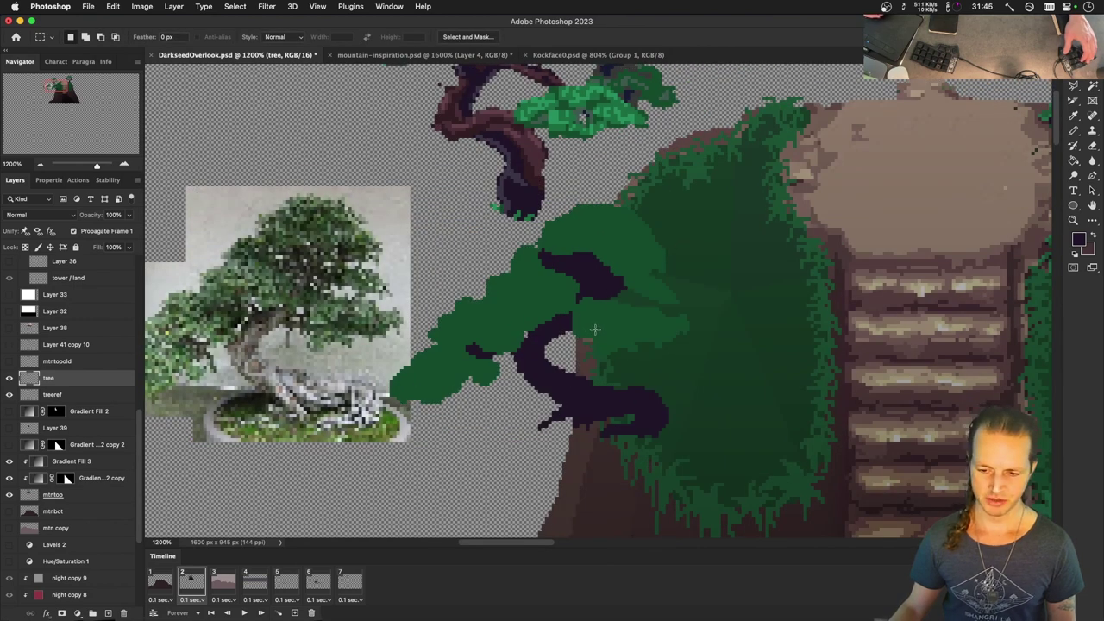
Sample the new tree's foliage green as the Pencil tool's foreground colour.
{"action": "key", "text": "i"}
{"action": "key", "text": "b"}
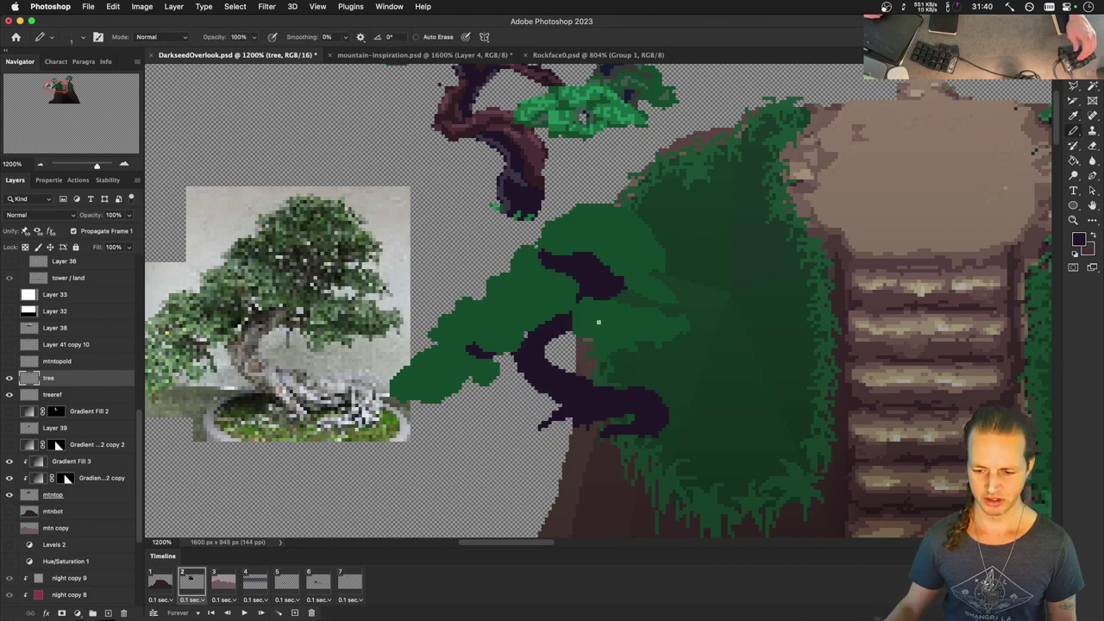
{"action": "key", "text": "g"}
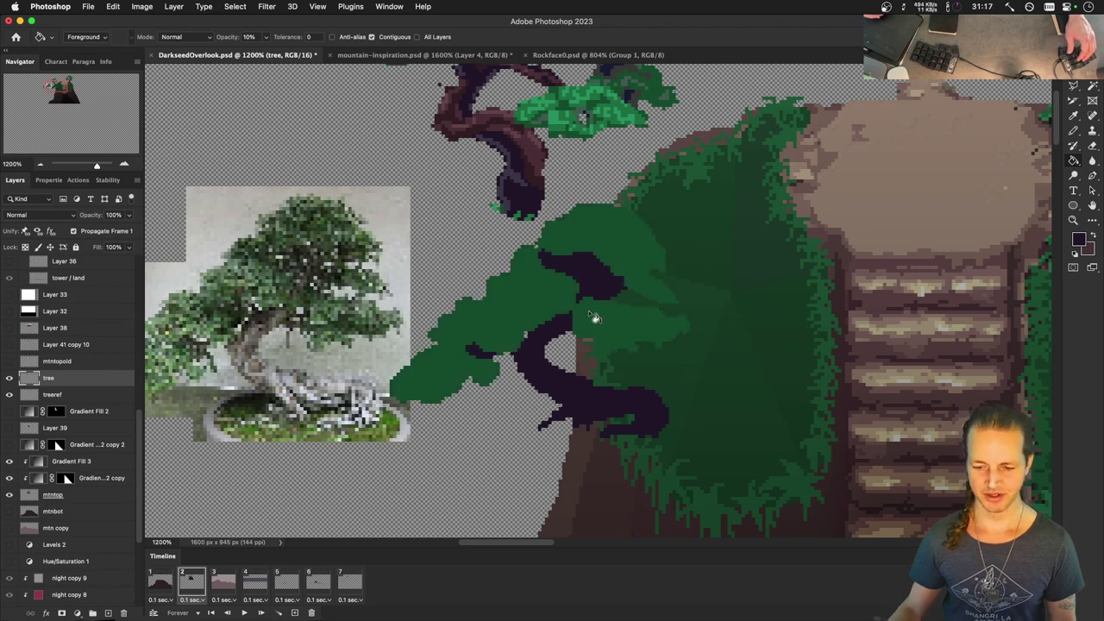
{"action": "key", "text": "b"}
{"action": "scroll", "coordinate": [533, 285], "scroll_direction": "up", "scroll_amount": 3}
{"action": "scroll", "coordinate": [533, 284], "scroll_direction": "right", "scroll_amount": 2}
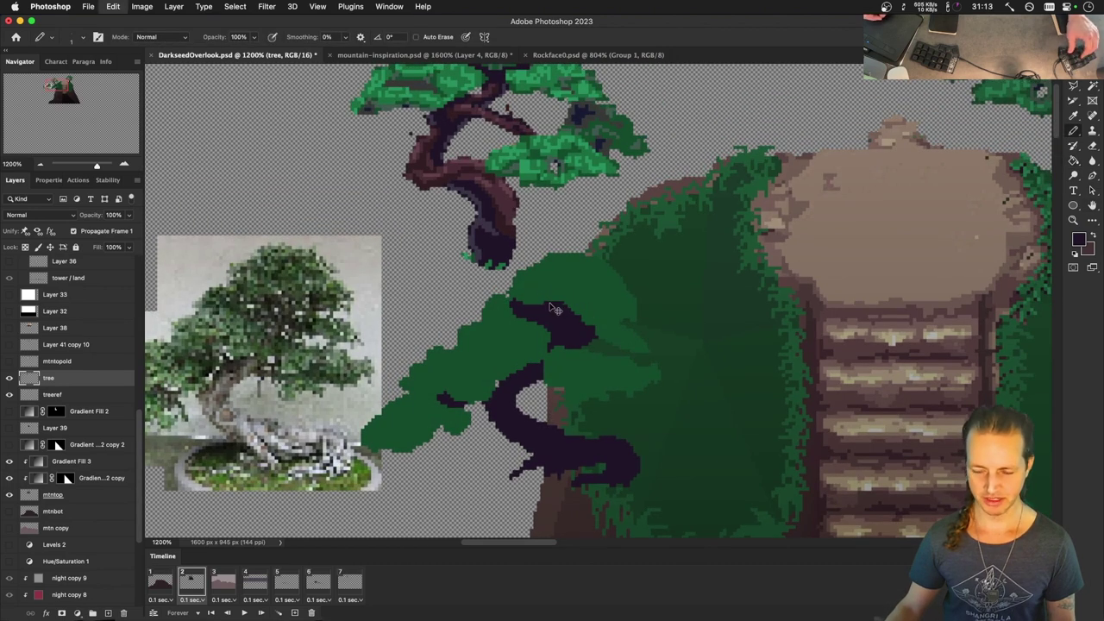
{"action": "left_click", "coordinate": [514, 289], "text": "alt"}
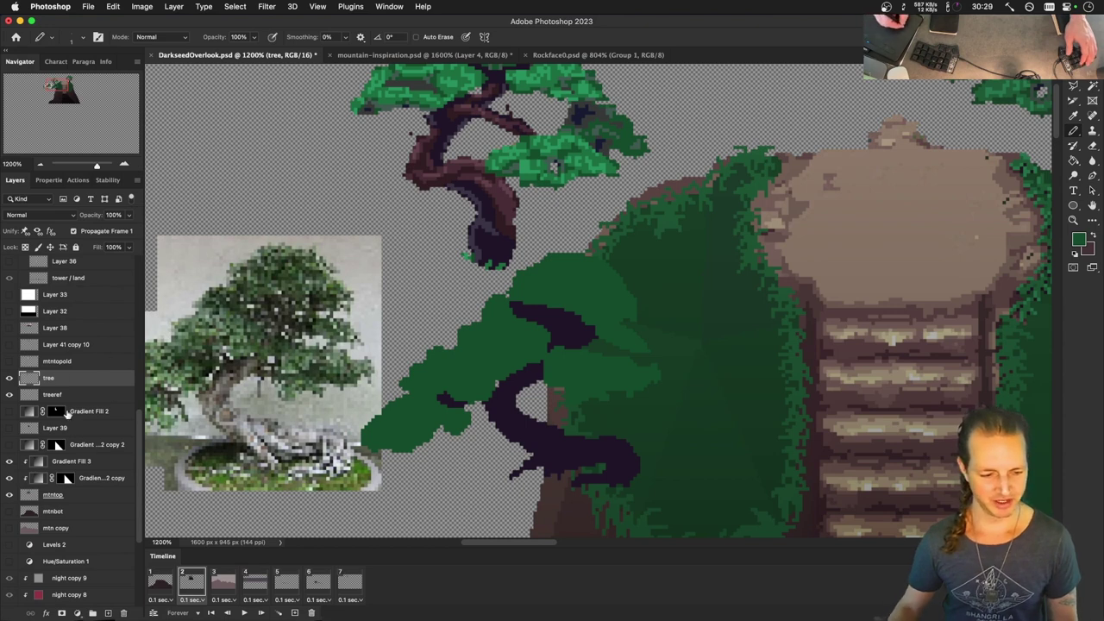
Move the bonsai reference photo on the treeref layer slightly away from the newly drawn tree.
{"action": "left_click", "coordinate": [274, 330], "text": "super"}
{"action": "key", "text": "v"}
{"action": "left_click_drag", "start_coordinate": [275, 330], "coordinate": [244, 348]}
{"action": "key", "text": "m"}
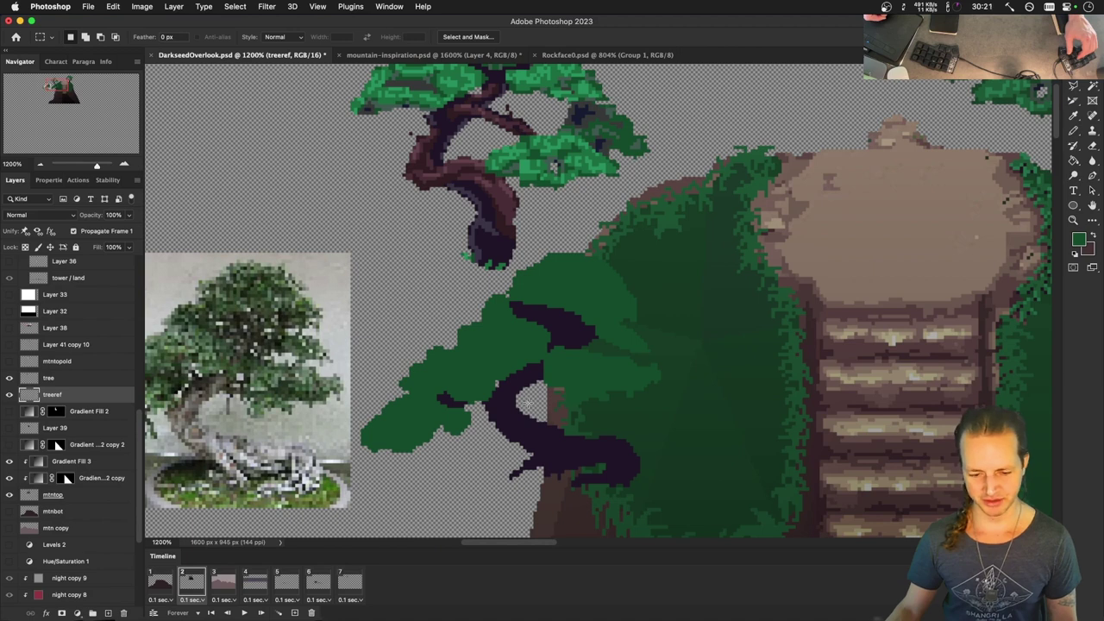
{"action": "key", "text": "h"}
{"action": "left_click_drag", "start_coordinate": [451, 389], "coordinate": [500, 345]}
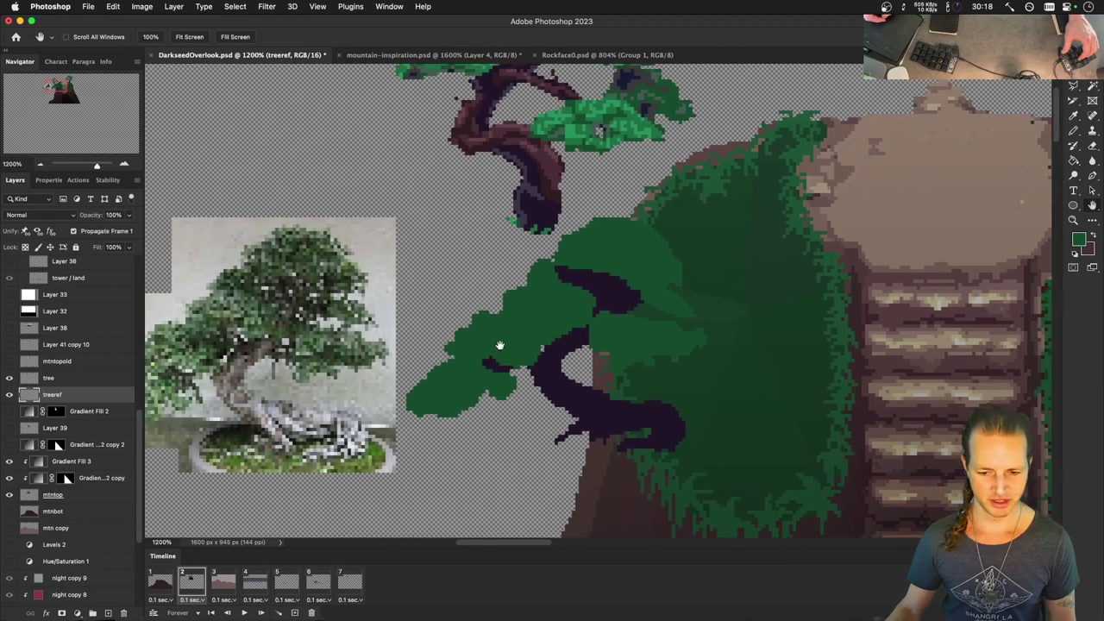
Sample the new tree's dark purple trunk colour and paint branching roots reaching down over the cliff edge on the tree layer.
{"action": "key", "text": "i"}
{"action": "left_click", "coordinate": [603, 414]}
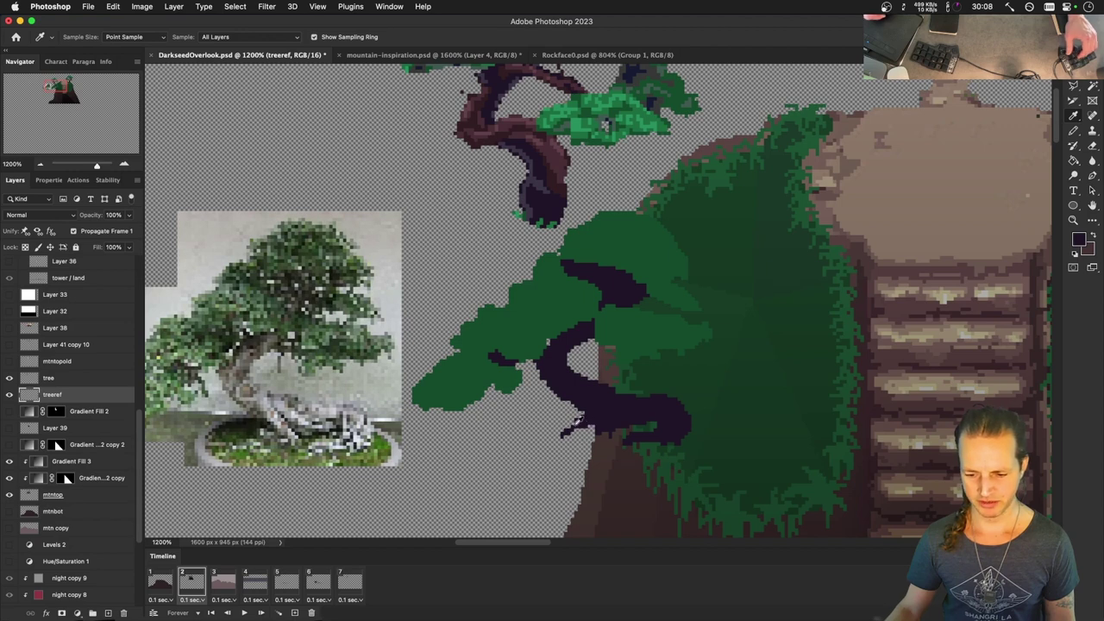
{"action": "key", "text": "e"}
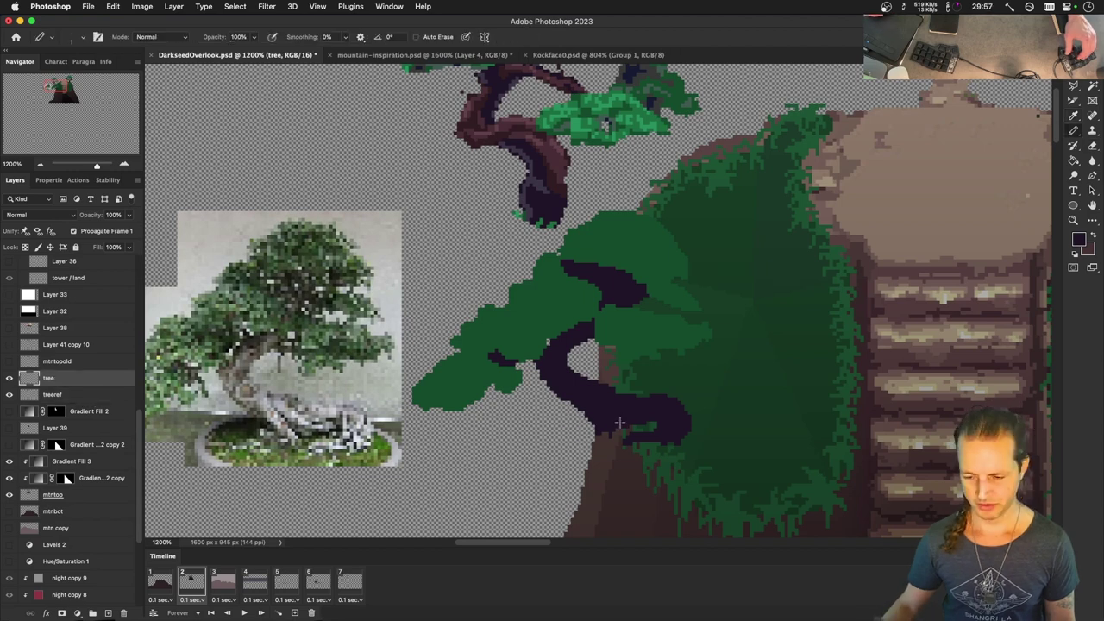
{"action": "left_click_drag", "start_coordinate": [619, 422], "coordinate": [613, 461]}
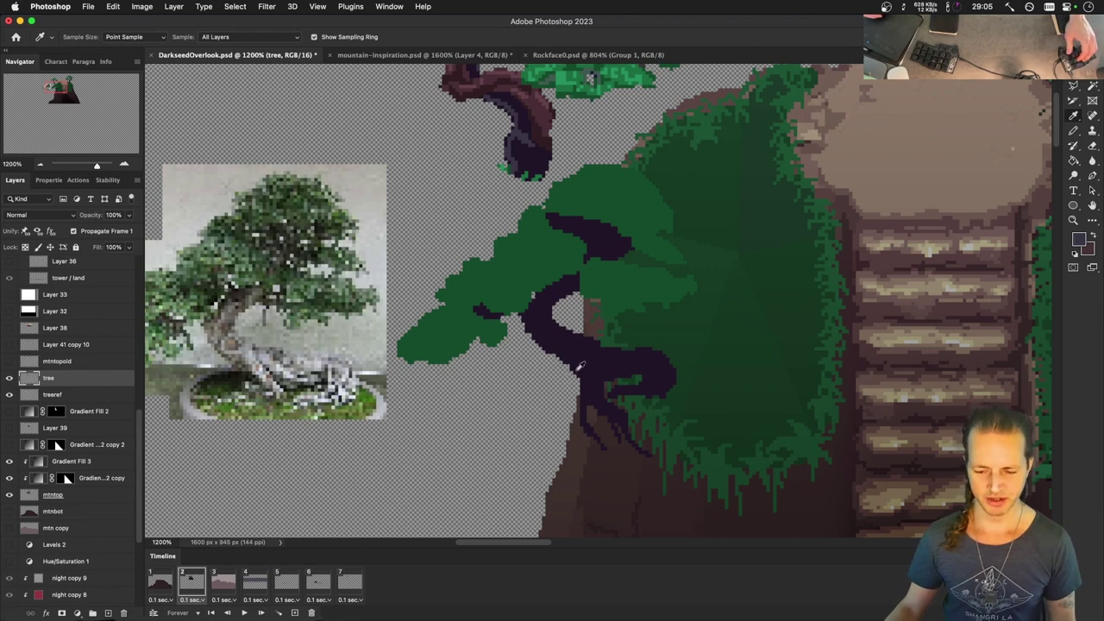
Shade the new tree's trunk and upper branch within the dark purple areas, using reddish-brown tones sampled from the first tree.
{"action": "key", "text": "b"}
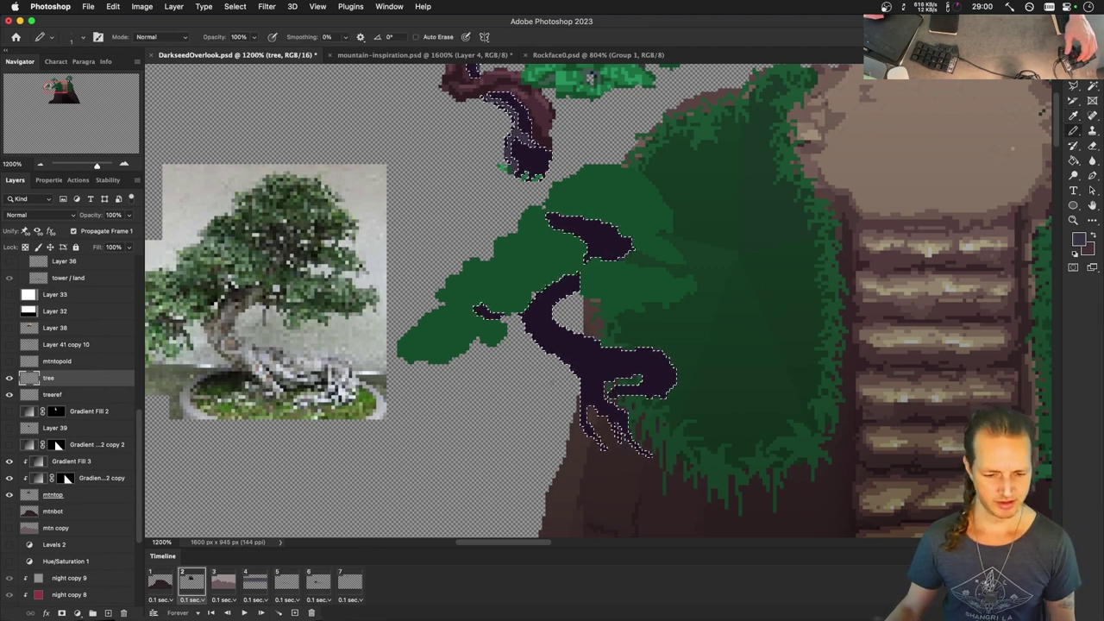
{"action": "key", "text": "m"}
{"action": "key", "text": "ctrl+d"}
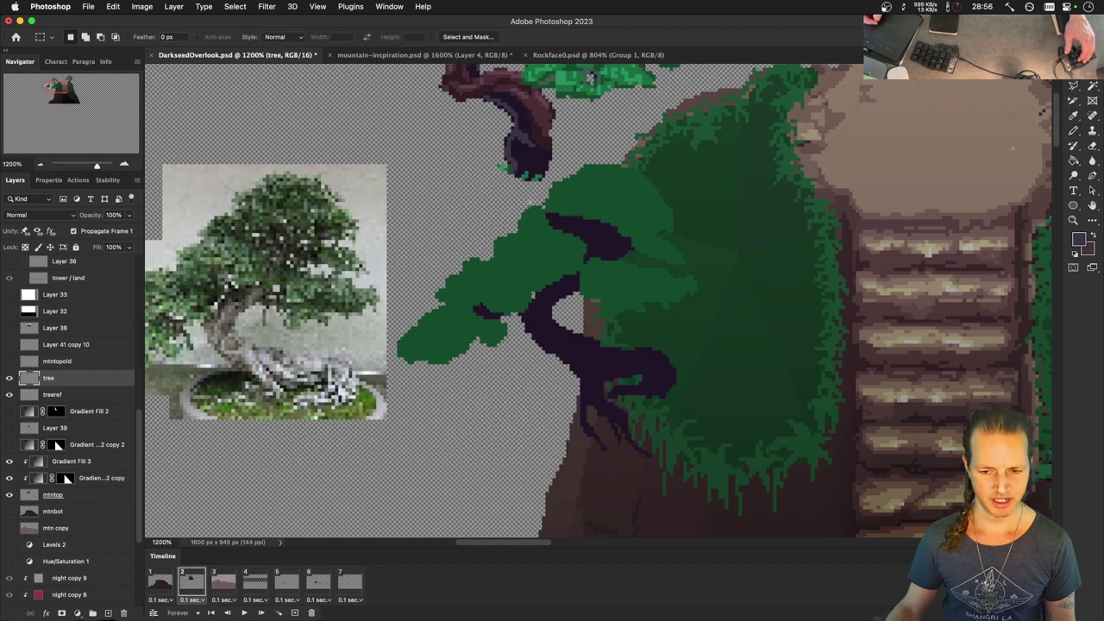
{"action": "key", "text": "i"}
{"action": "left_click", "coordinate": [545, 136]}
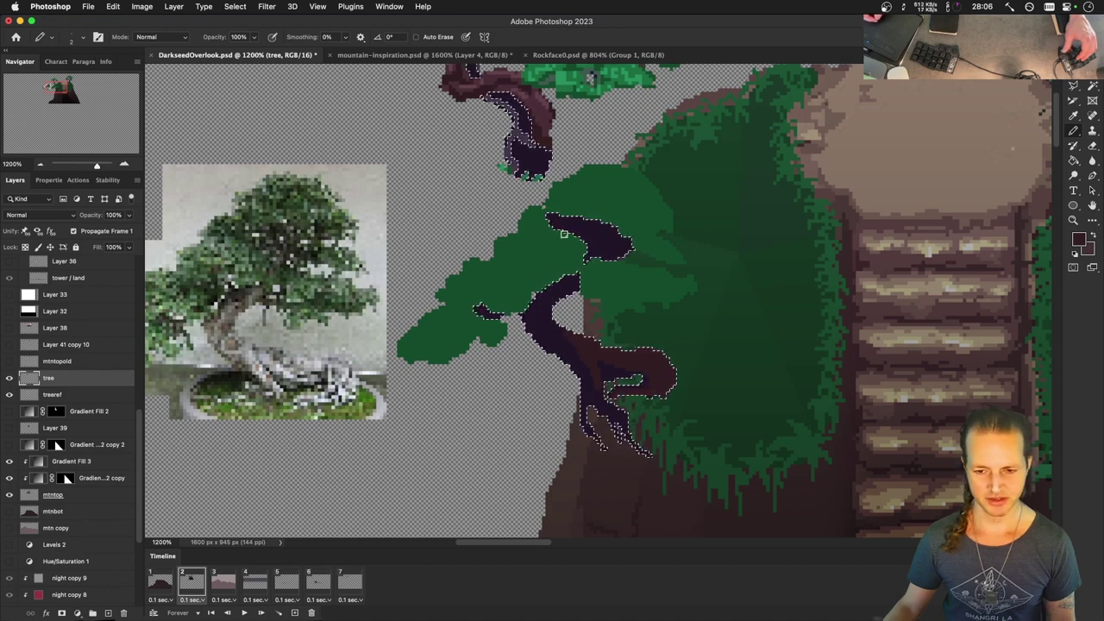
{"action": "key", "text": "space"}
{"action": "left_click_drag", "start_coordinate": [569, 178], "coordinate": [583, 293]}
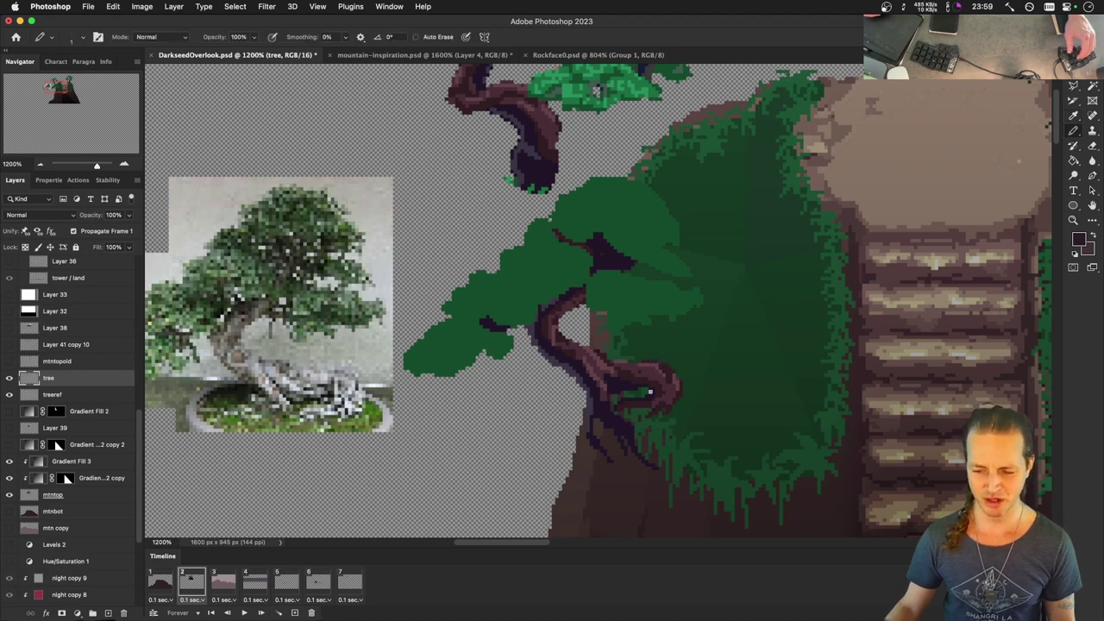
Refine the trunk and branch shading with sampled browns and purples, and paint lighter green leaf clusters over the whole crown.
{"action": "key", "text": "i"}
{"action": "left_click", "coordinate": [675, 380]}
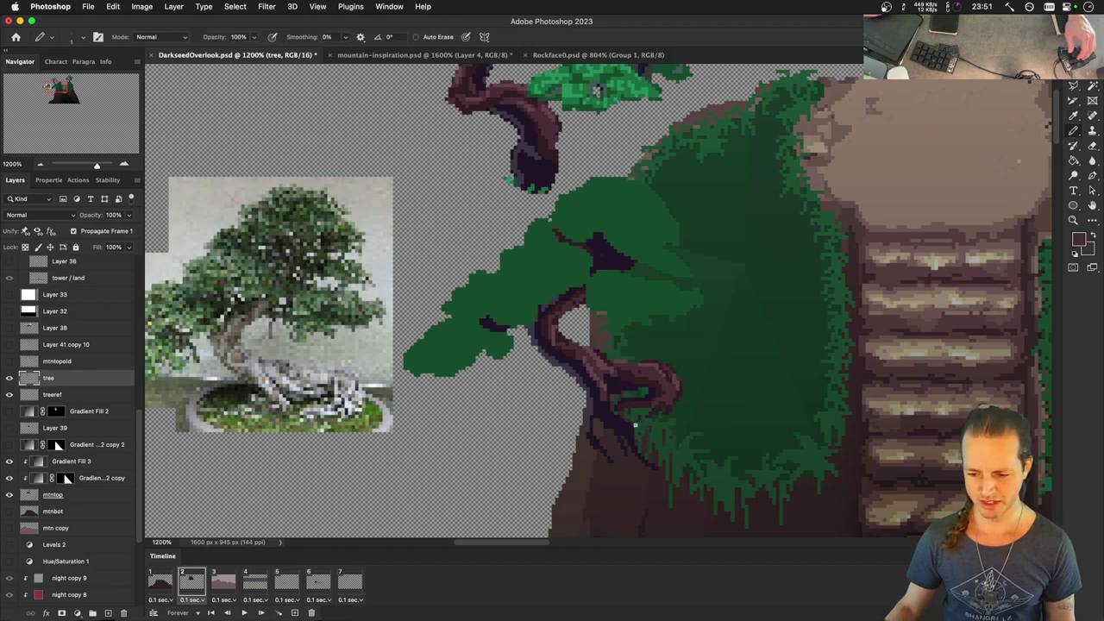
{"action": "left_click", "coordinate": [602, 395], "text": "alt"}
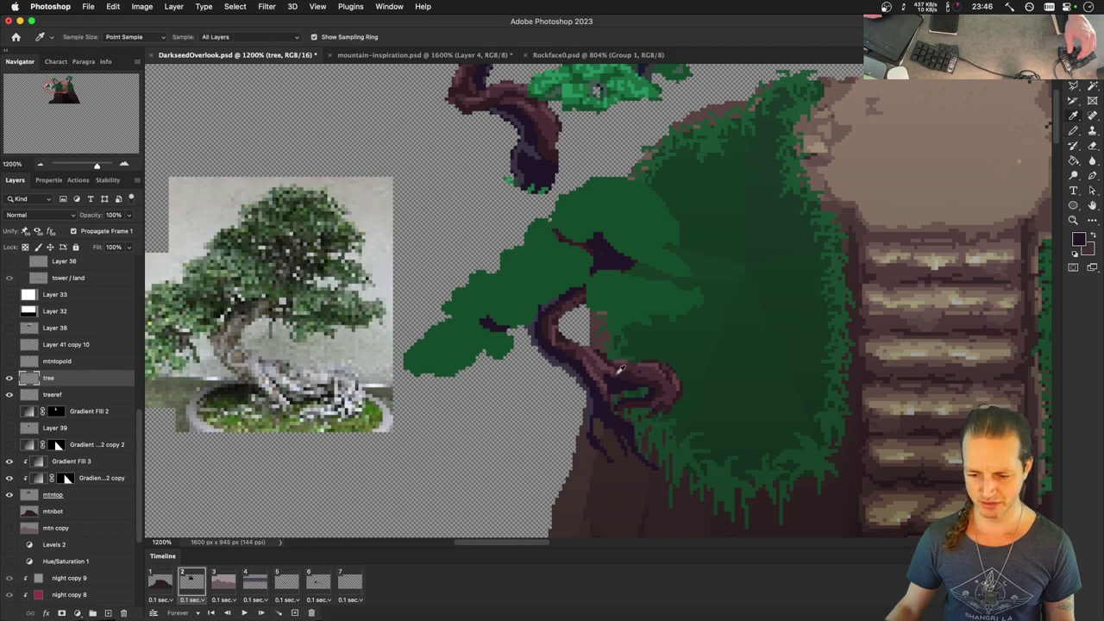
{"action": "left_click", "coordinate": [618, 368], "text": "alt"}
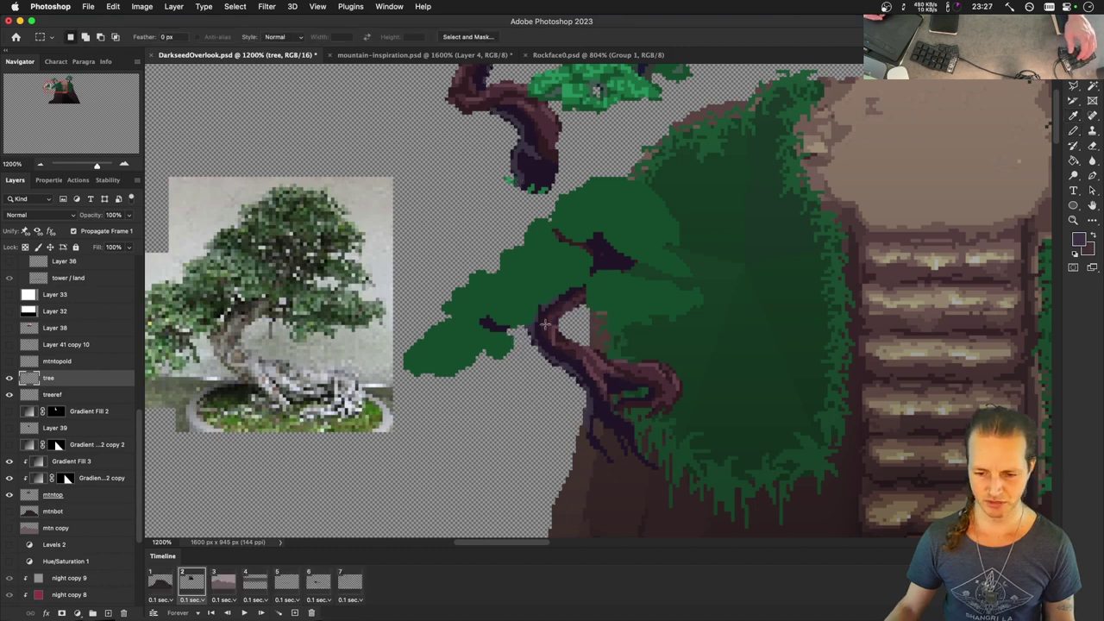
{"action": "left_click", "coordinate": [543, 289], "text": "alt"}
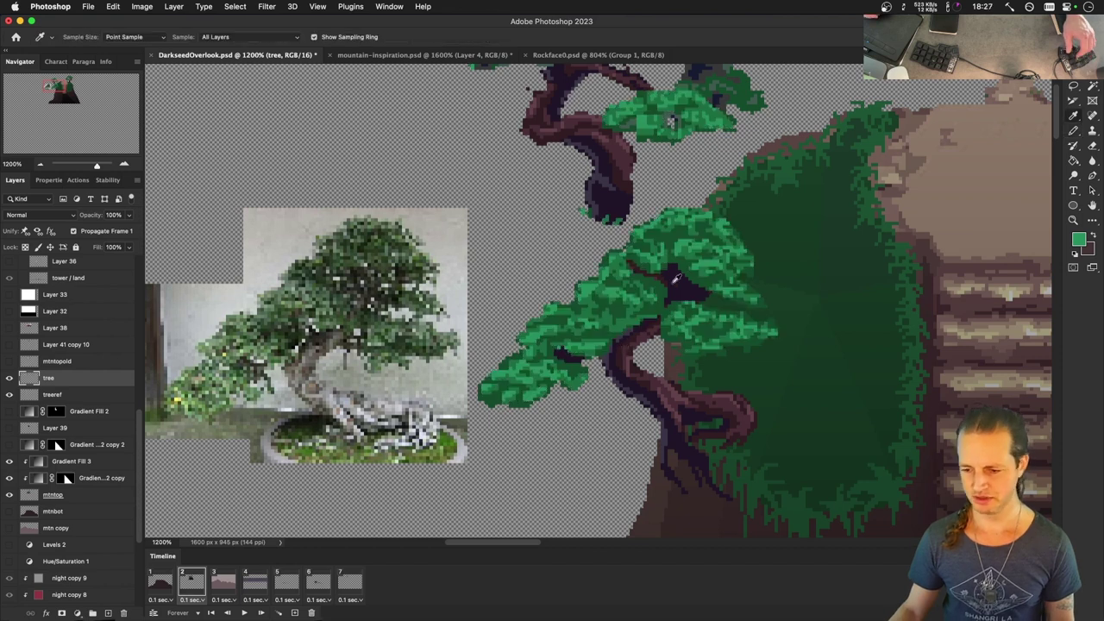
{"action": "left_click", "coordinate": [665, 284], "text": "alt"}
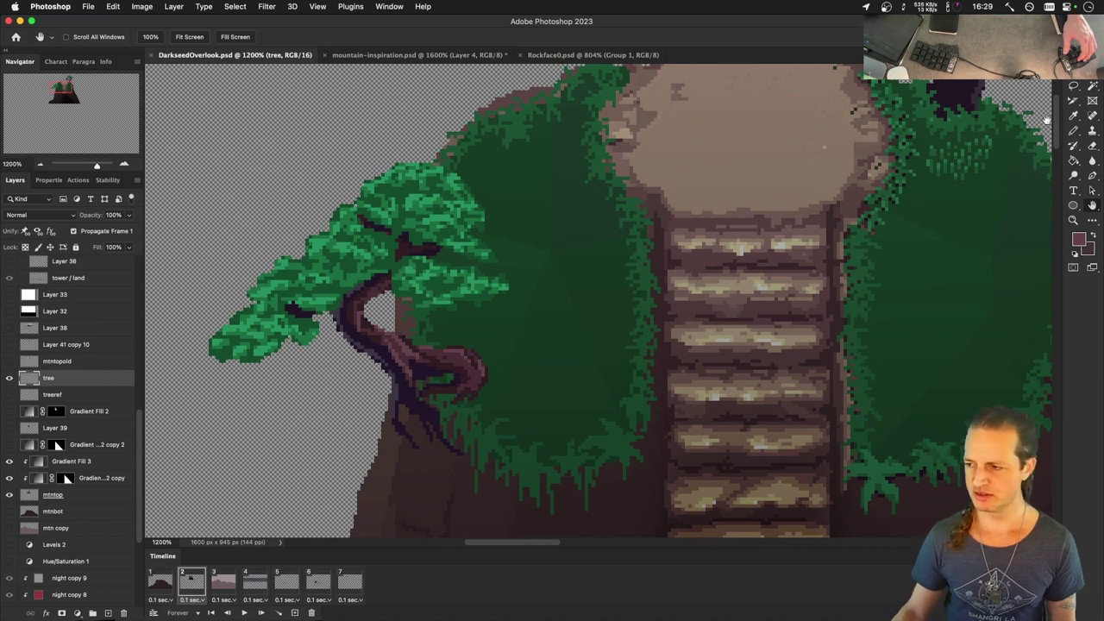
Lasso the crown's upper and inner foliage and add a clipped Hue/Saturation adjustment with hue +42 and lightness -24.
{"action": "left_click", "coordinate": [1072, 86]}
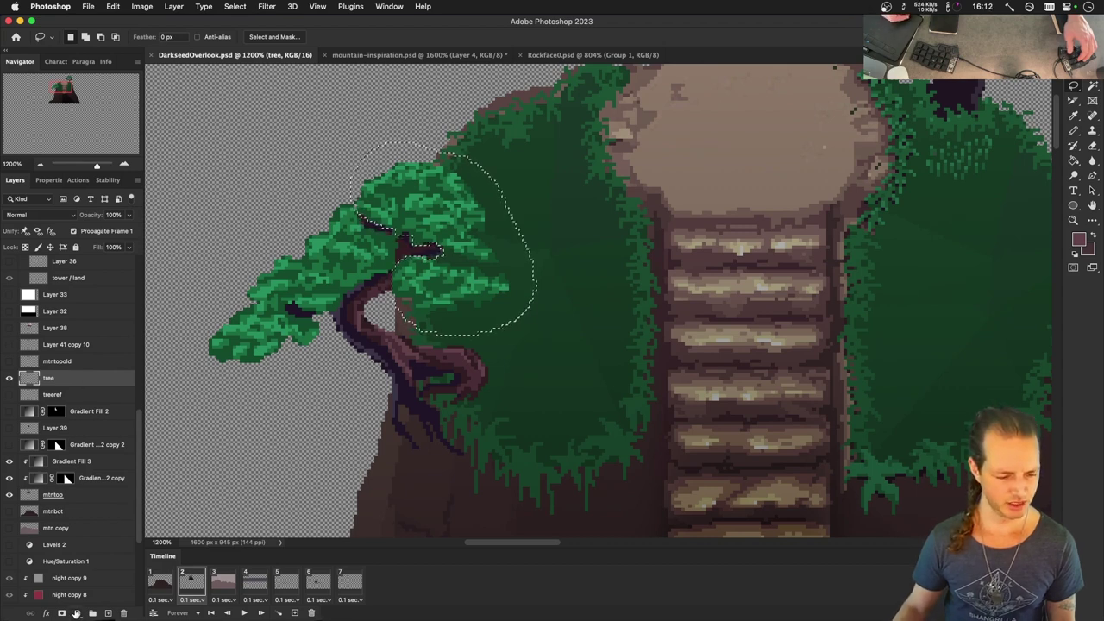
{"action": "left_click", "coordinate": [75, 612]}
{"action": "left_click", "coordinate": [100, 463]}
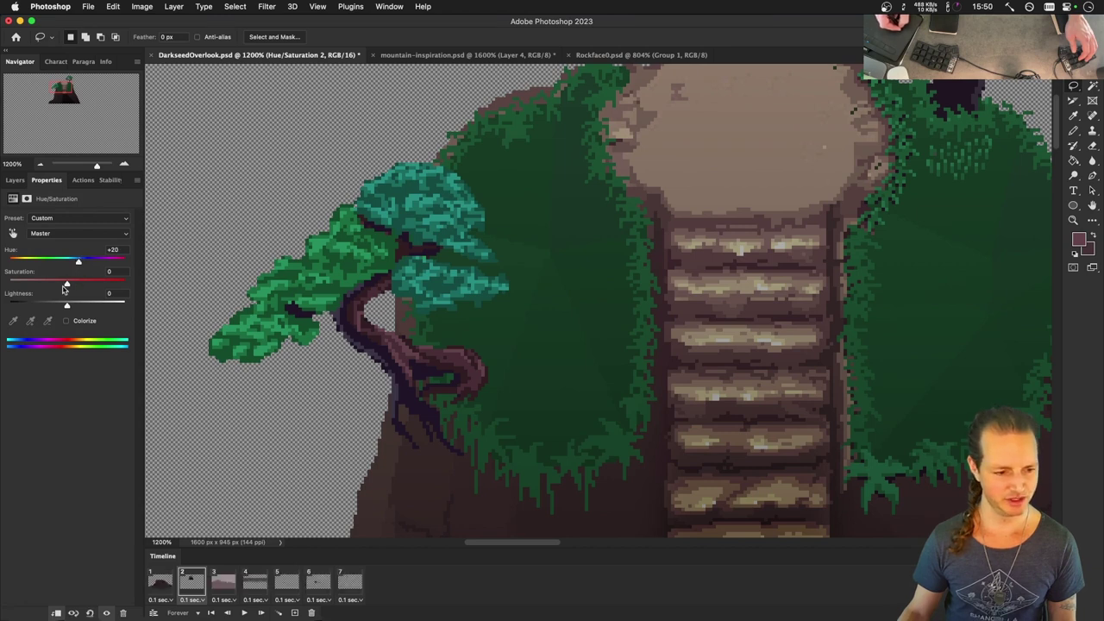
{"action": "left_click_drag", "start_coordinate": [65, 308], "coordinate": [53, 307]}
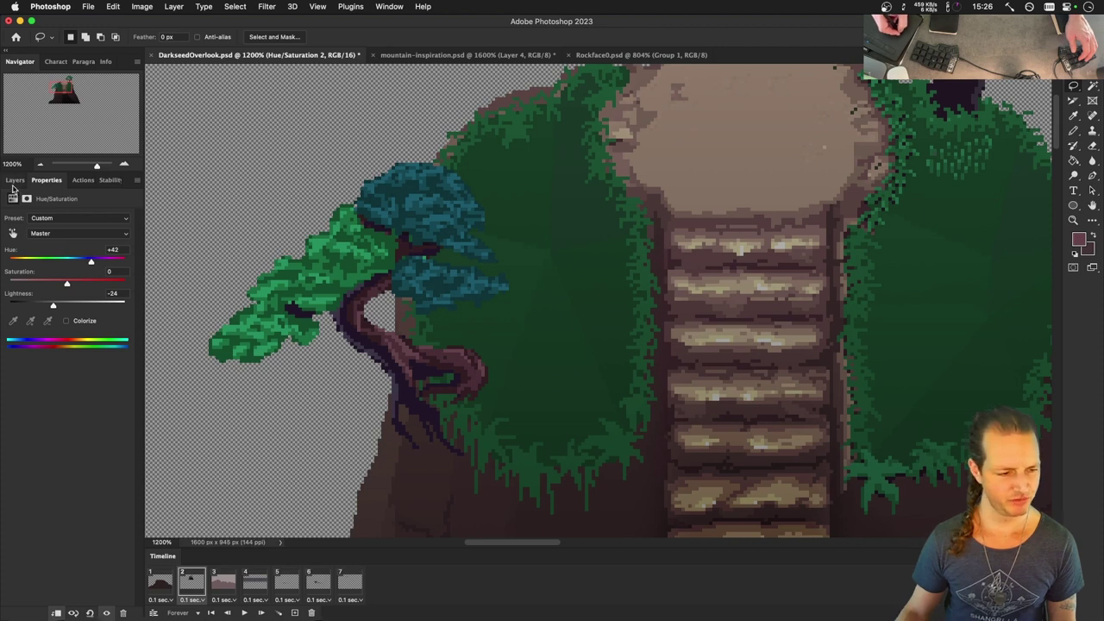
Replace the Hue/Saturation 2 layer's mask with one that reveals only the tree layer's outline.
{"action": "left_click", "coordinate": [15, 179]}
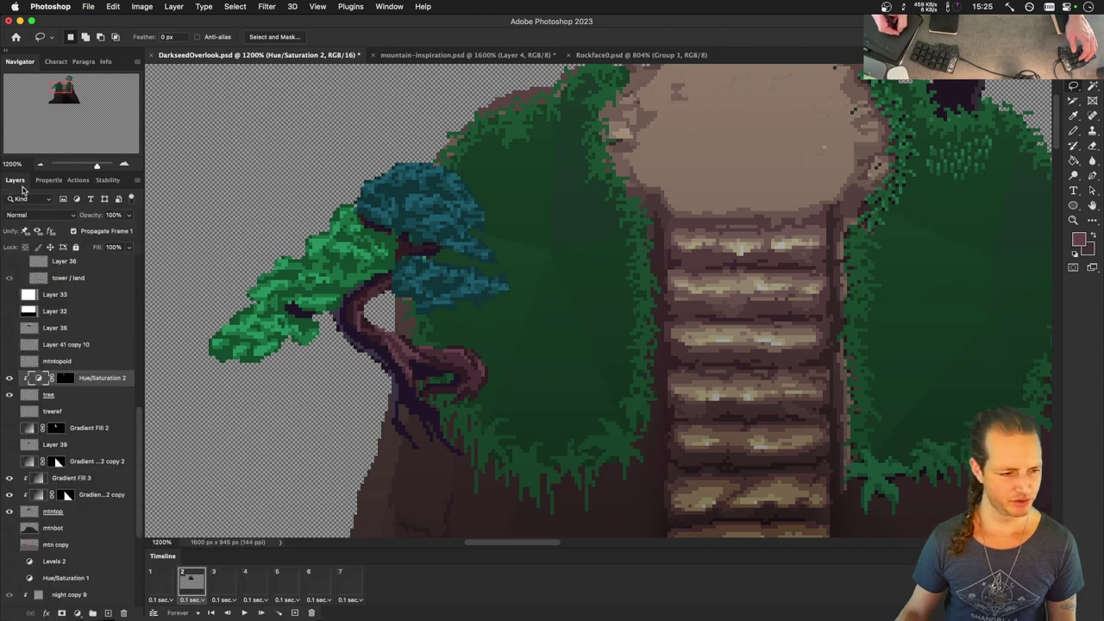
{"action": "left_click", "coordinate": [64, 378], "text": "alt"}
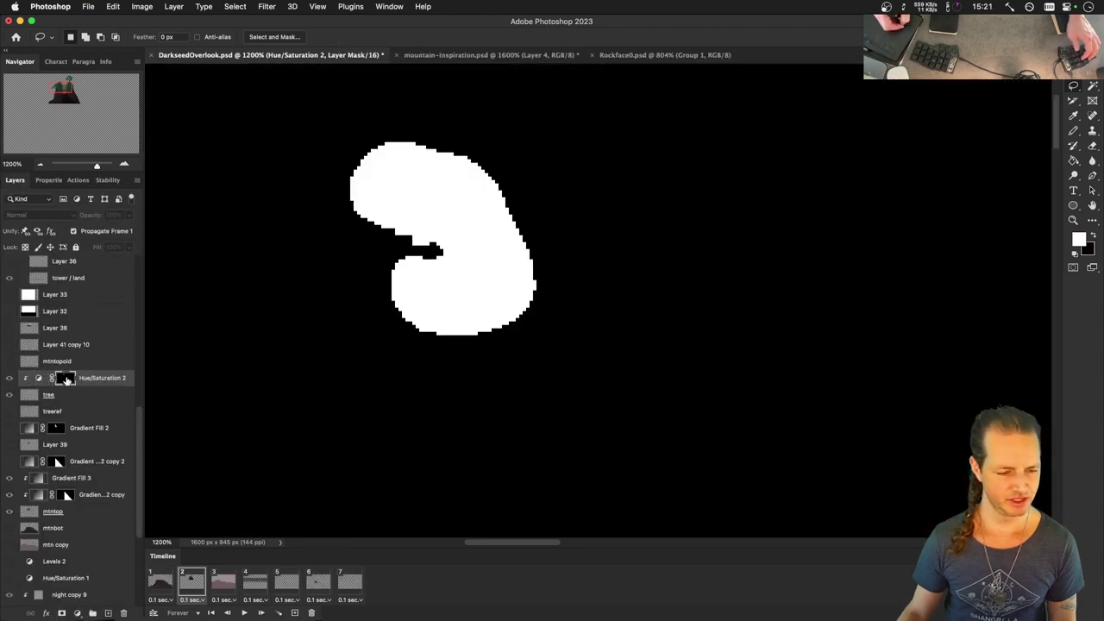
{"action": "right_click", "coordinate": [66, 382]}
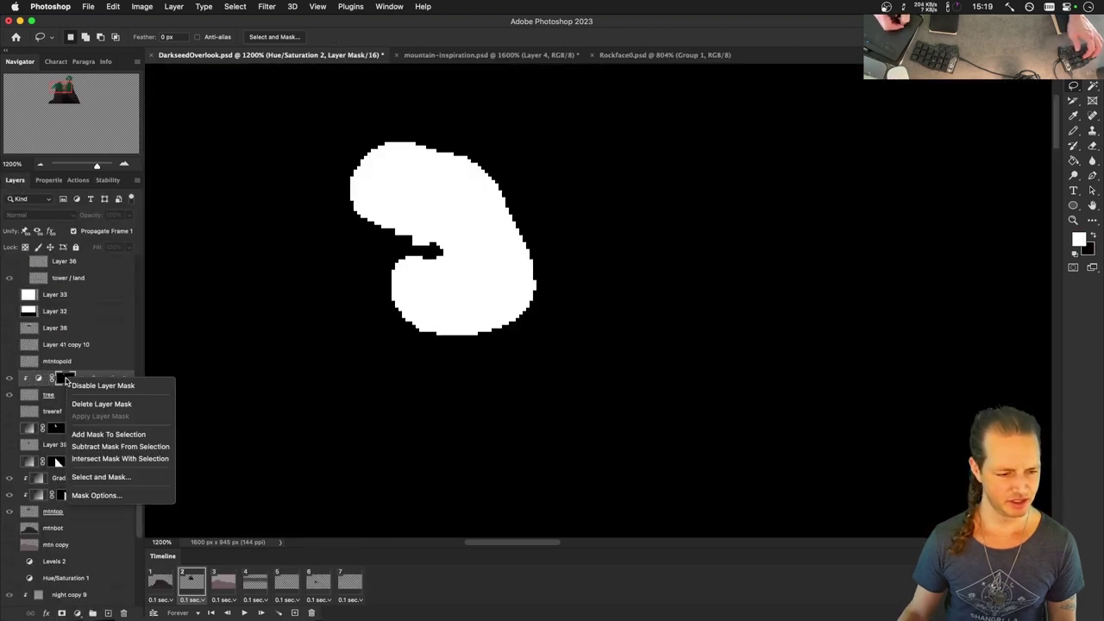
{"action": "left_click", "coordinate": [74, 405]}
{"action": "left_click", "coordinate": [42, 396], "text": "super"}
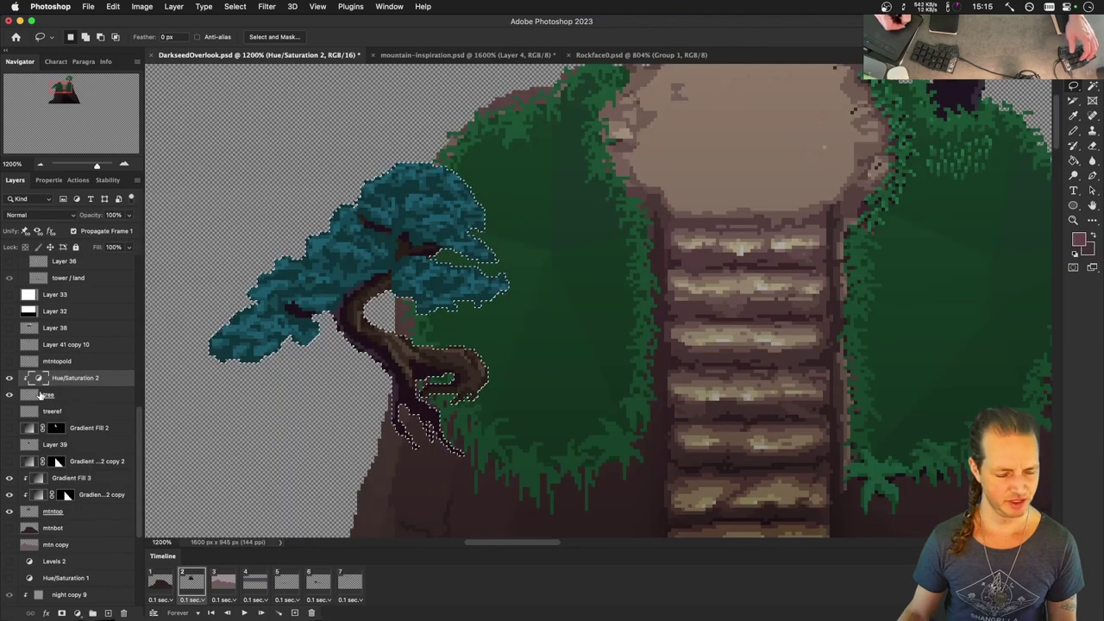
{"action": "left_click", "coordinate": [173, 6]}
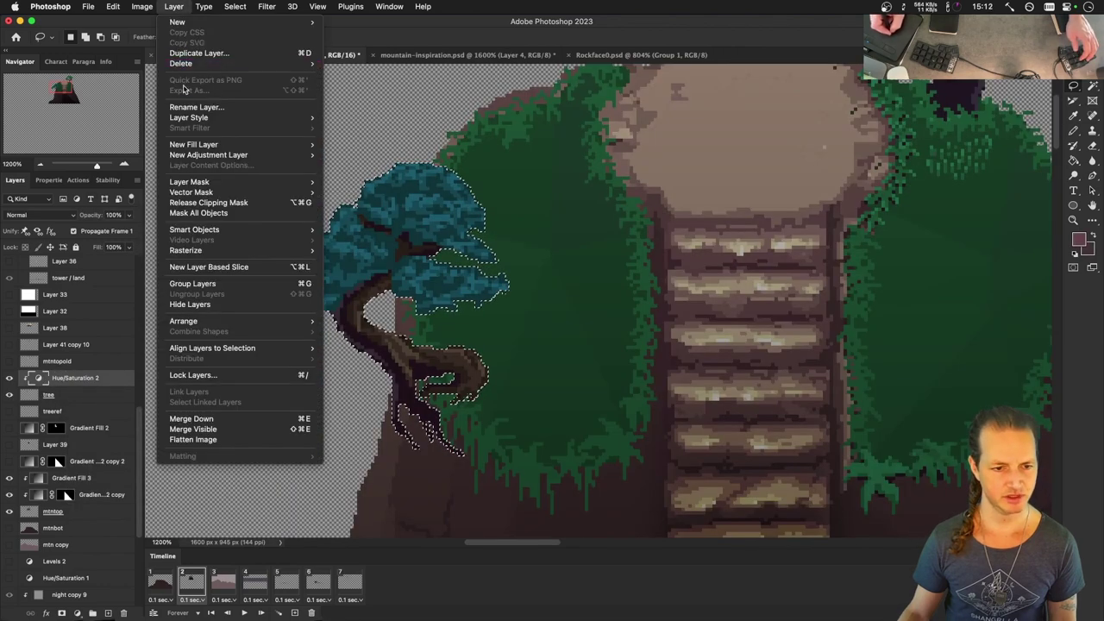
{"action": "mouse_move", "coordinate": [199, 182]}
{"action": "left_click", "coordinate": [335, 204]}
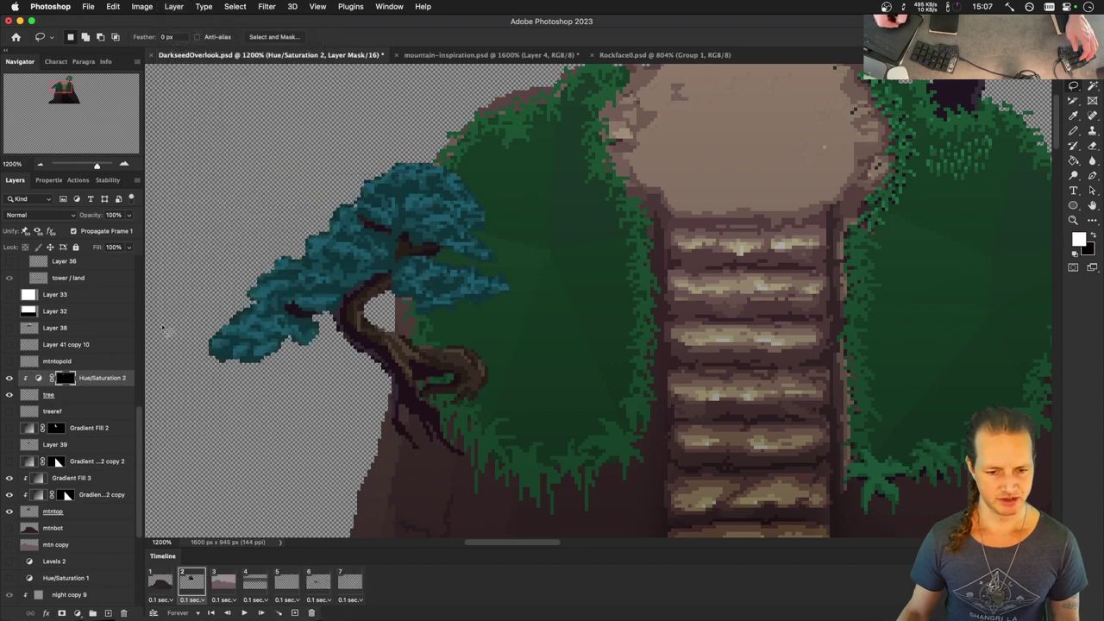
Draw a black Foreground to Transparent gradient on the Hue/Saturation 2 mask, fading the effect from the tree's outer foliage towards its crown.
{"action": "left_click", "coordinate": [65, 379], "text": "alt"}
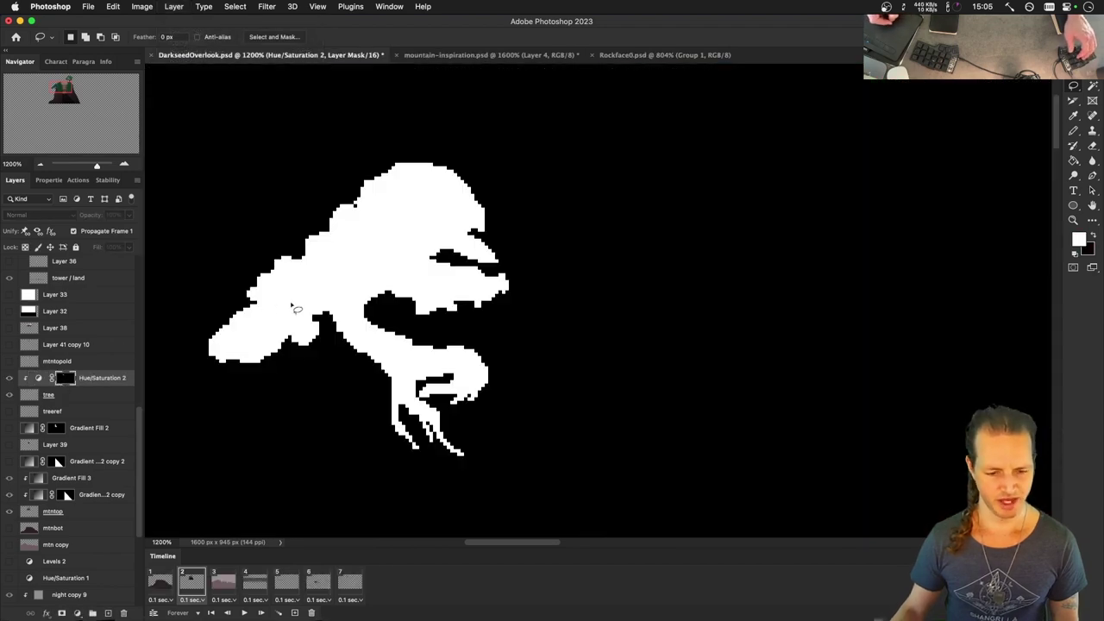
{"action": "key", "text": "i"}
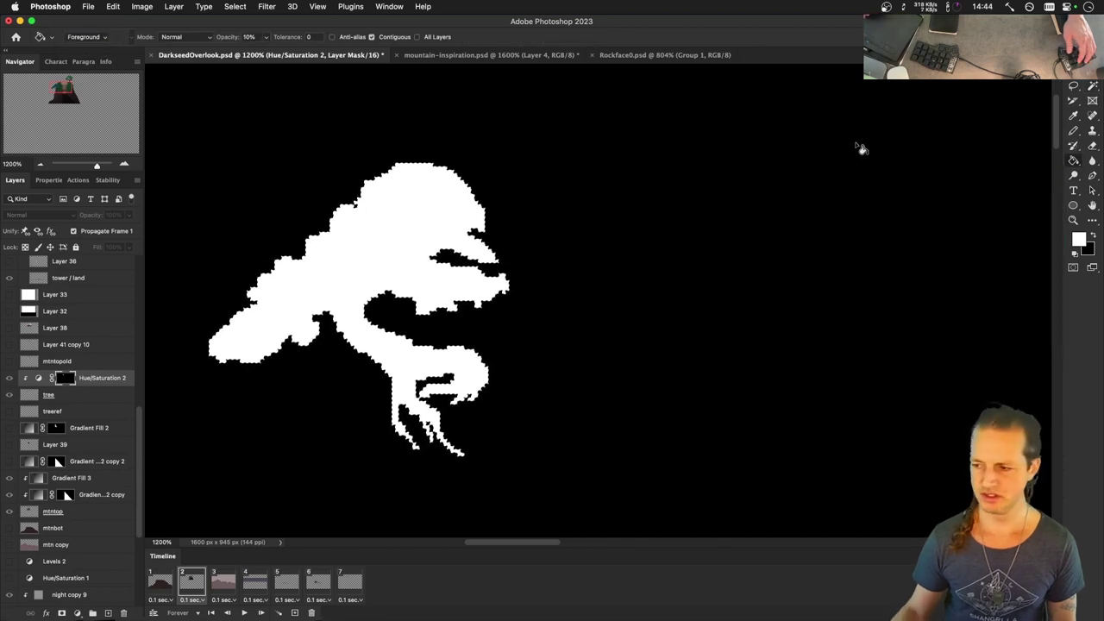
{"action": "left_click", "coordinate": [1079, 160]}
{"action": "left_click", "coordinate": [1039, 161]}
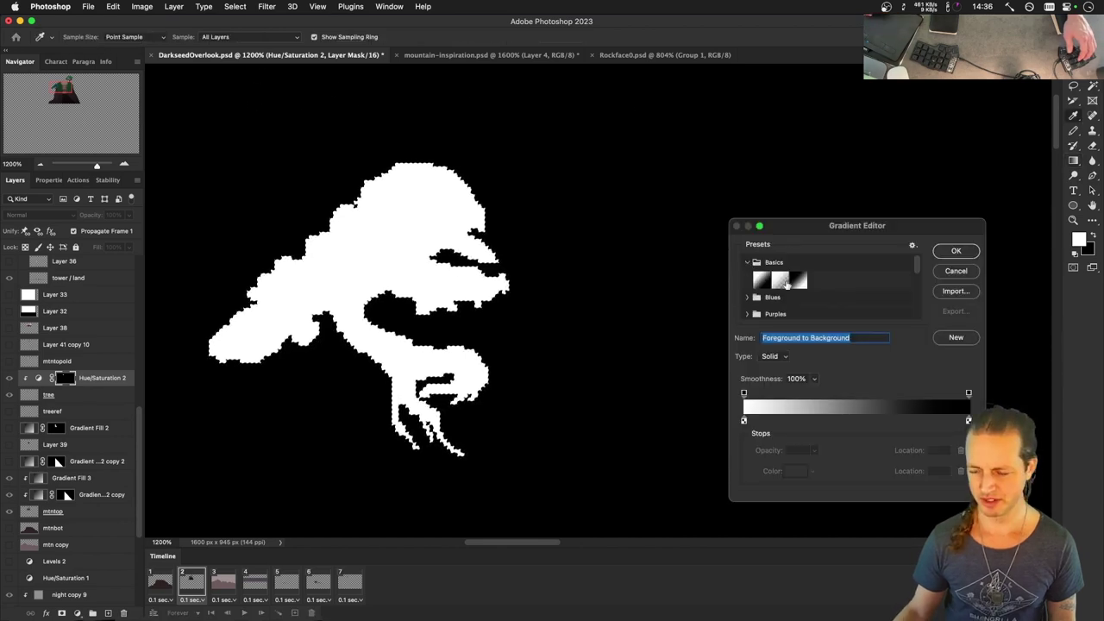
{"action": "left_click", "coordinate": [779, 279]}
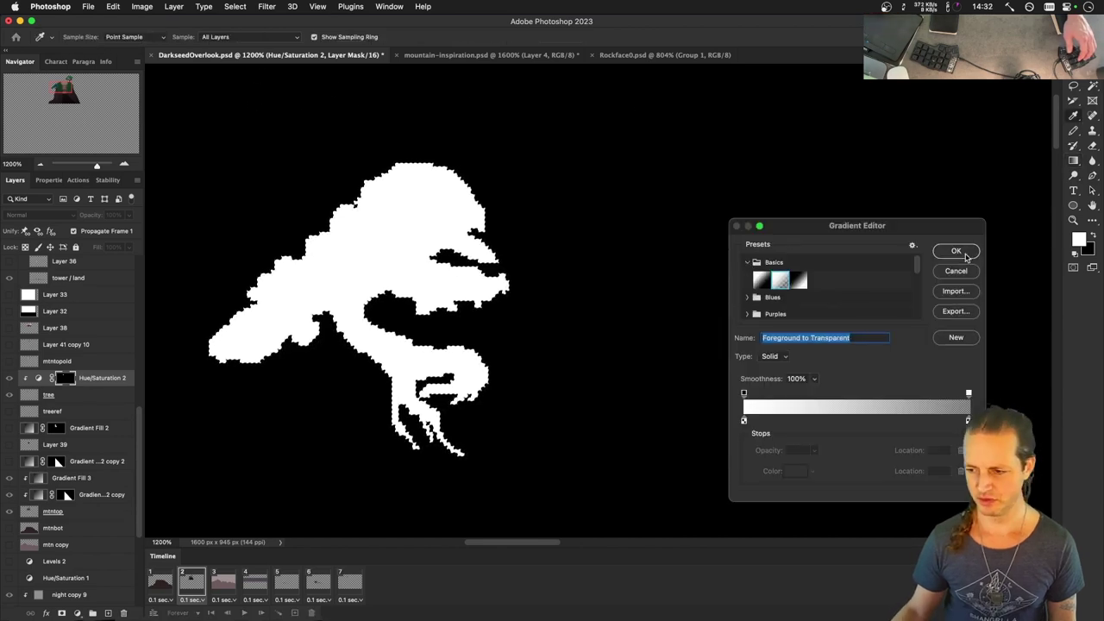
{"action": "left_click", "coordinate": [955, 250]}
{"action": "left_click", "coordinate": [1095, 236]}
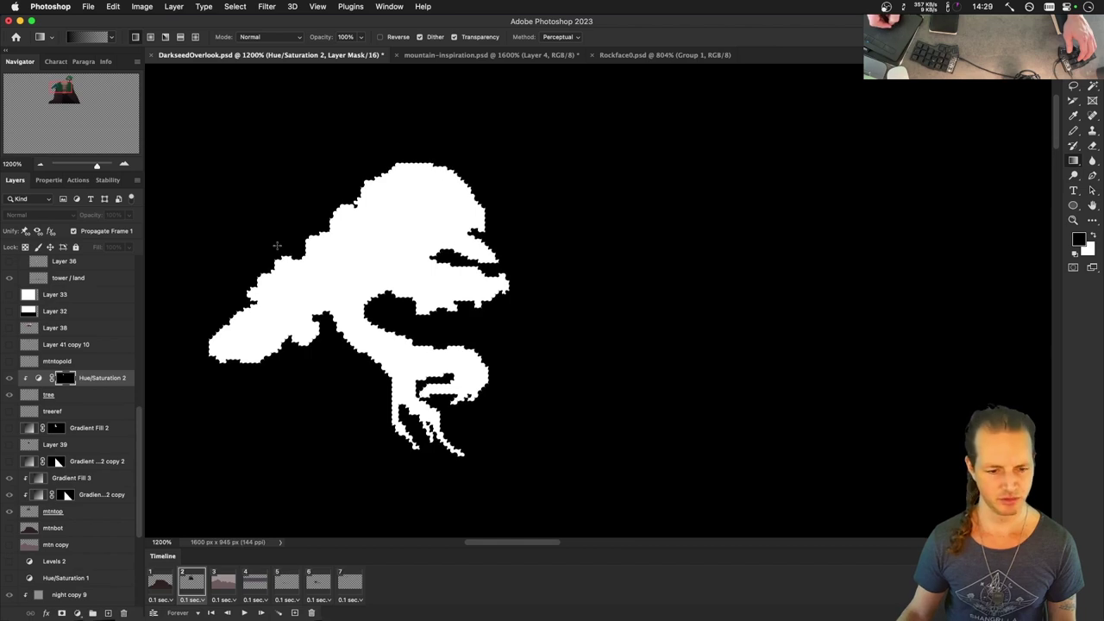
{"action": "left_click_drag", "start_coordinate": [209, 258], "coordinate": [282, 253]}
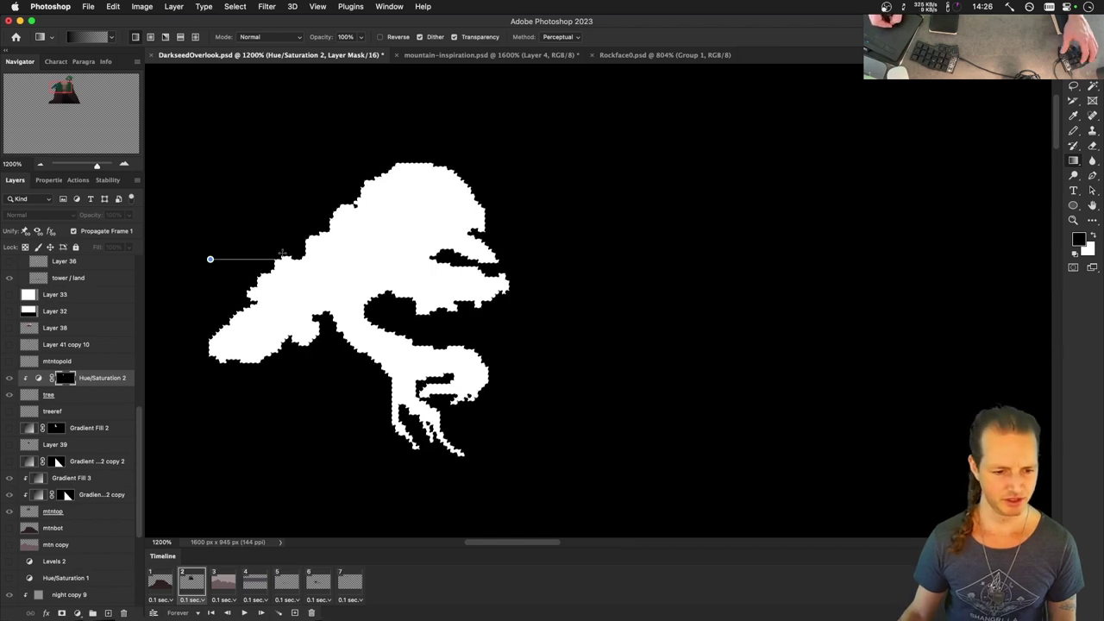
{"action": "left_click_drag", "start_coordinate": [424, 243], "coordinate": [424, 243]}
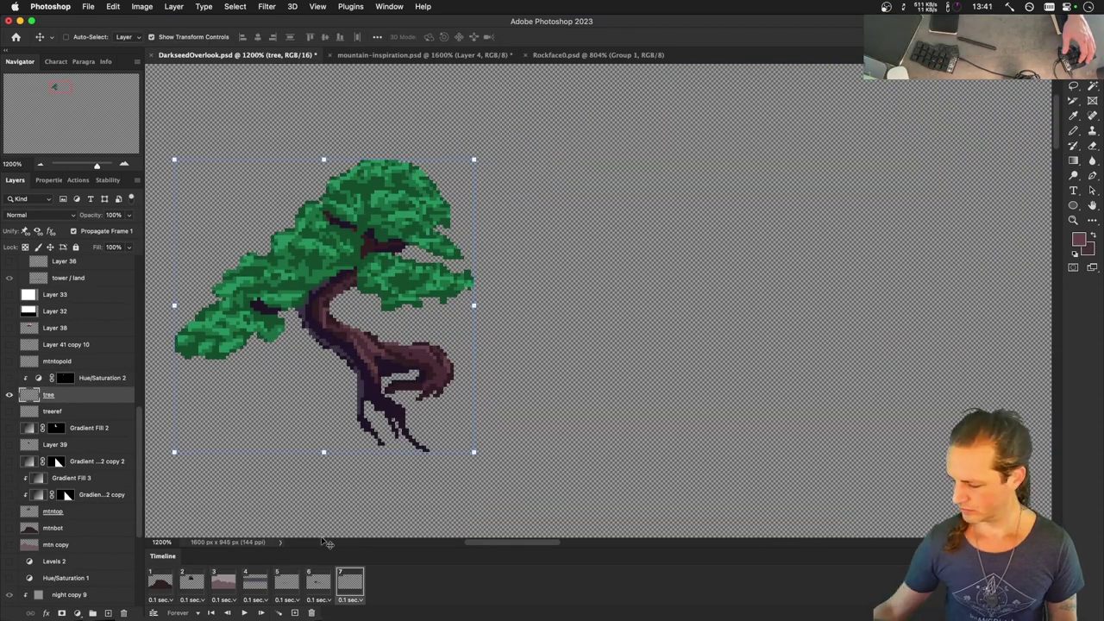
Move the tree in animation frame 7 towards its position in frame 2, comparing the two frames.
{"action": "left_click", "coordinate": [193, 583]}
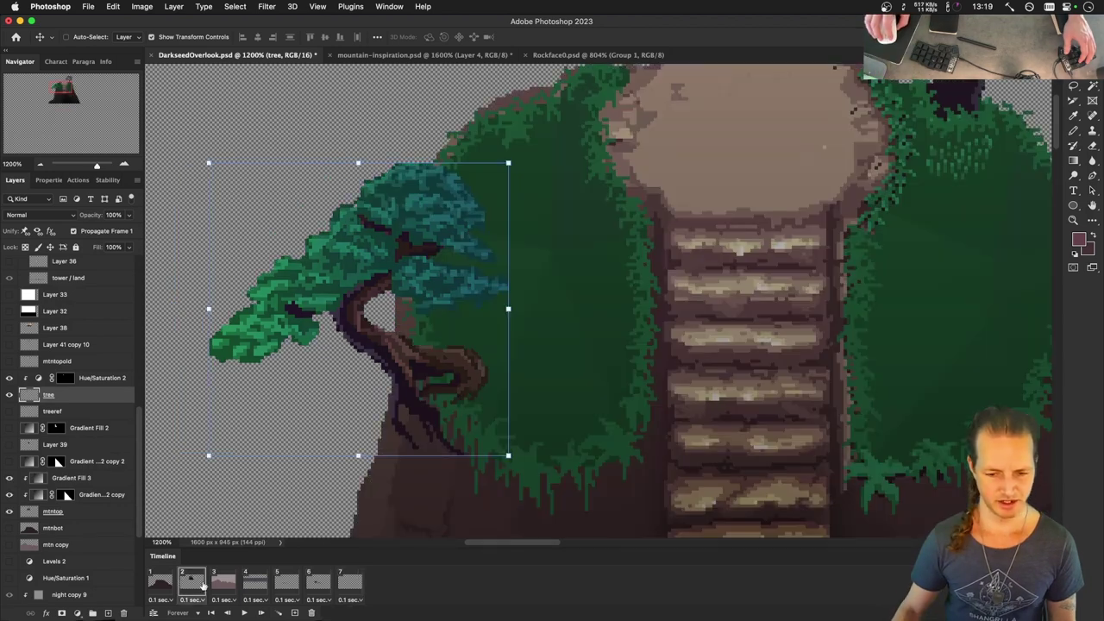
{"action": "left_click", "coordinate": [344, 580]}
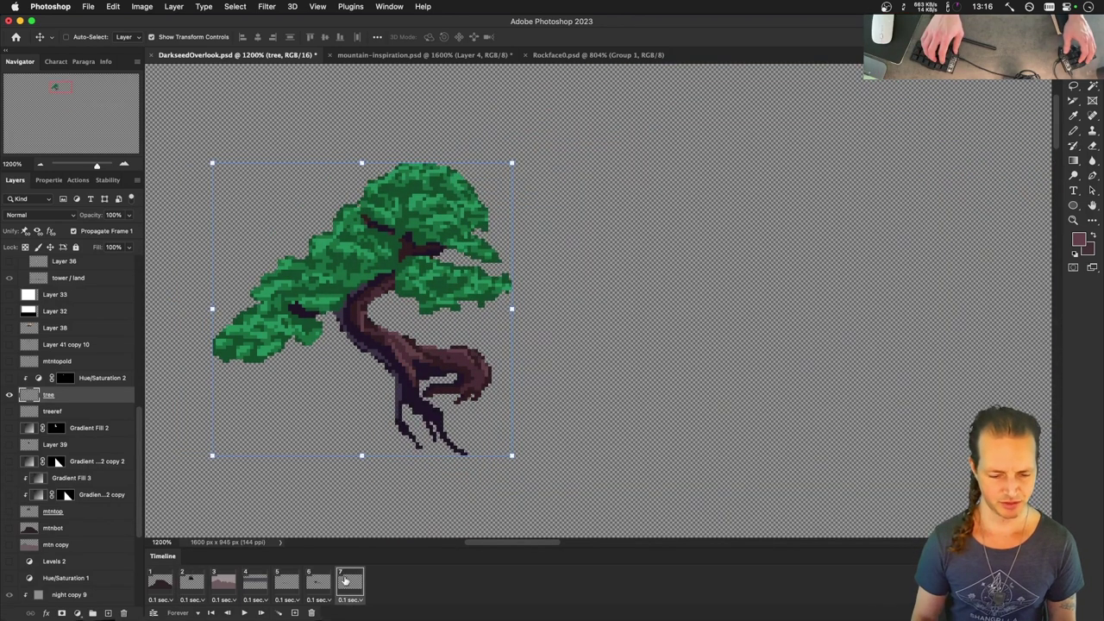
{"action": "key", "text": "shift+9"}
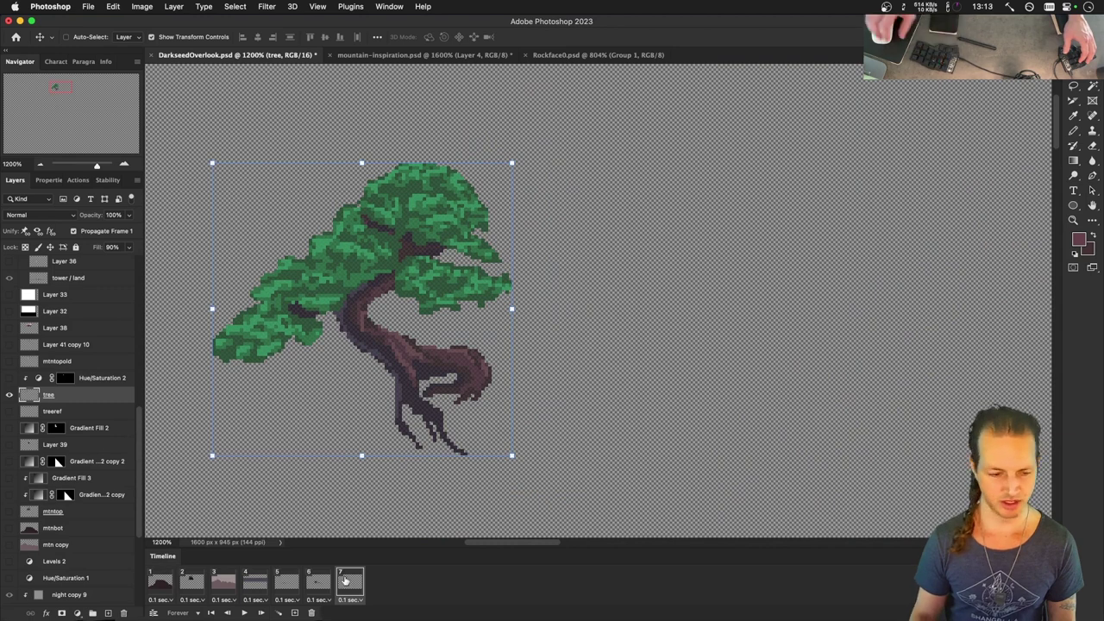
{"action": "mouse_move", "coordinate": [129, 247]}
{"action": "left_mouse_down"}
{"action": "mouse_move", "coordinate": [129, 260]}
{"action": "mouse_move", "coordinate": [149, 253]}
{"action": "left_mouse_up"}
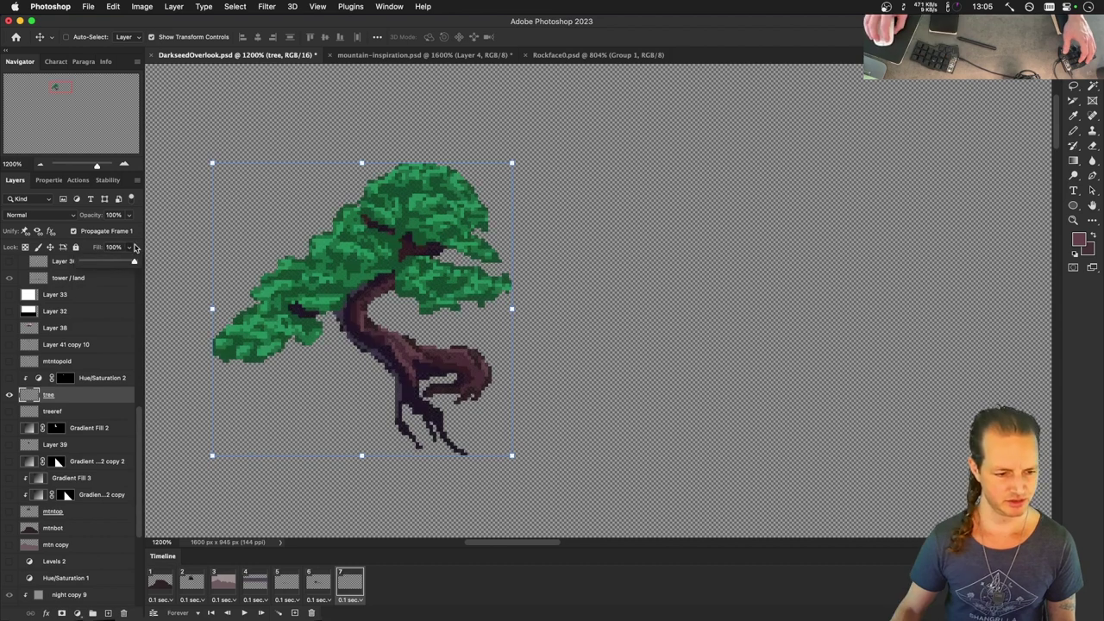
{"action": "left_click", "coordinate": [137, 247]}
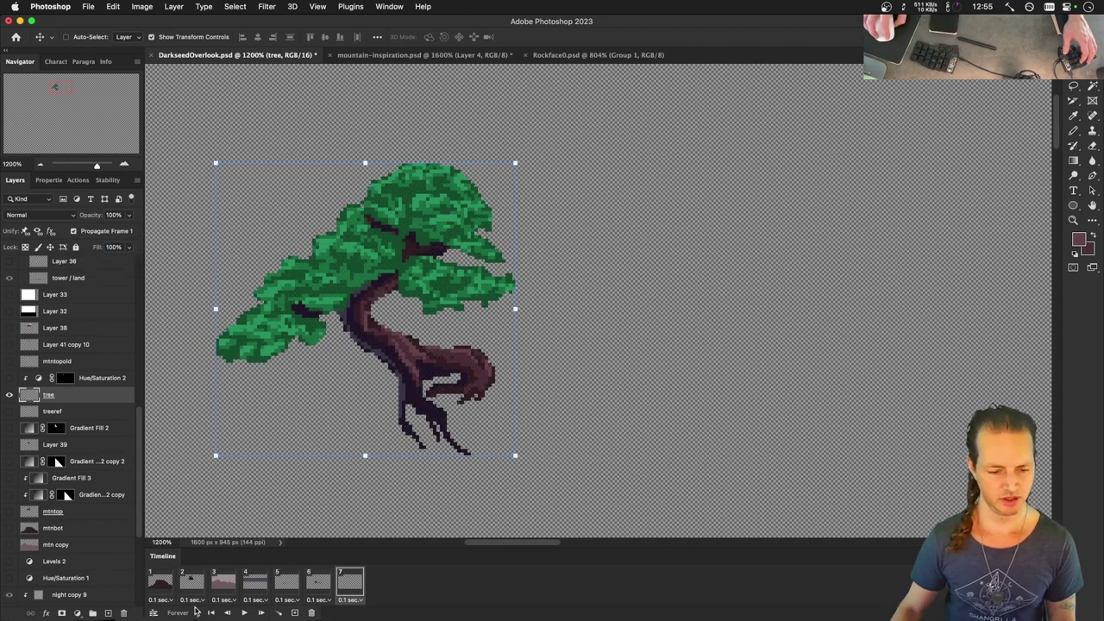
Align the tree in frame 7 with its position in frame 2 and show the Hue/Saturation 2 layer in frame 7.
{"action": "left_click", "coordinate": [192, 579]}
{"action": "left_click", "coordinate": [345, 585]}
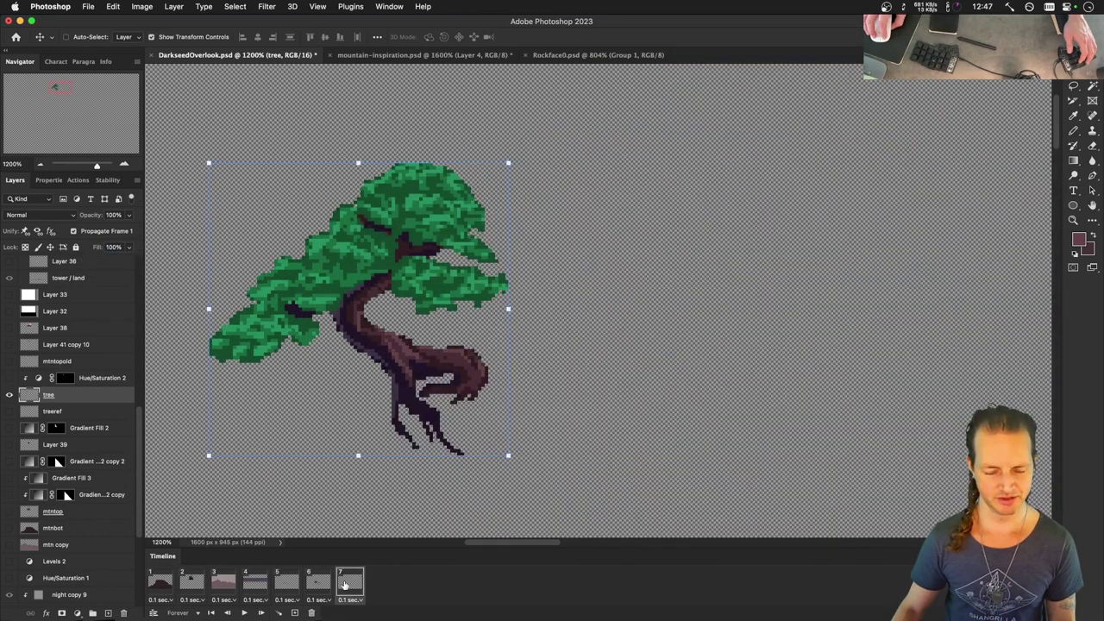
{"action": "left_click", "coordinate": [10, 377]}
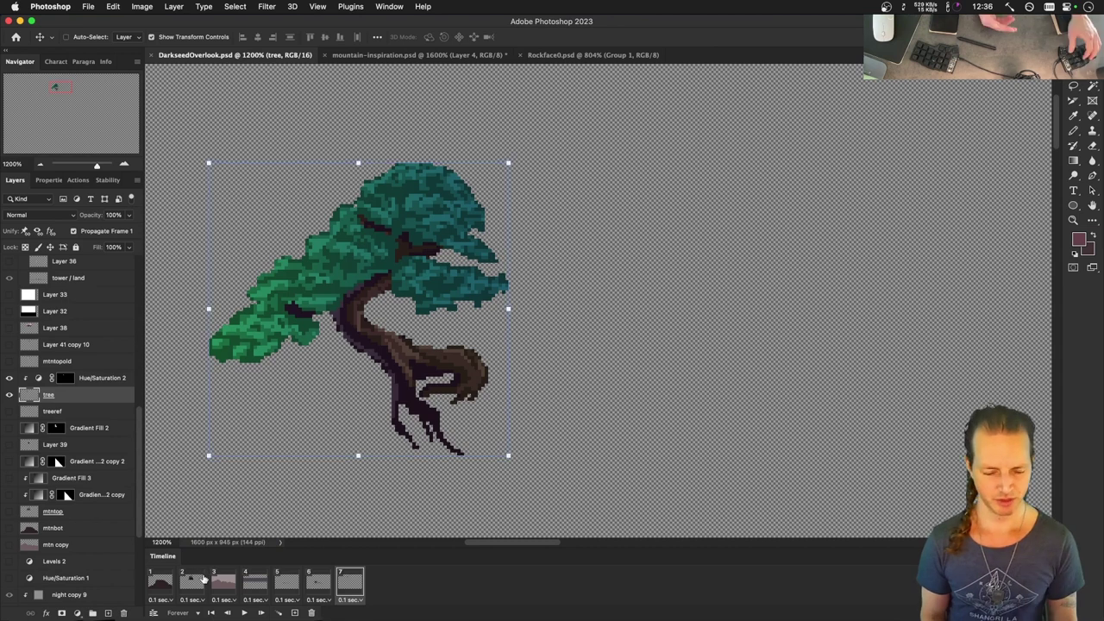
Switch to the game and walk the character around the overlook to examine the gradient-coloured tree beside the stairs.
{"action": "key", "text": "super+Tab"}
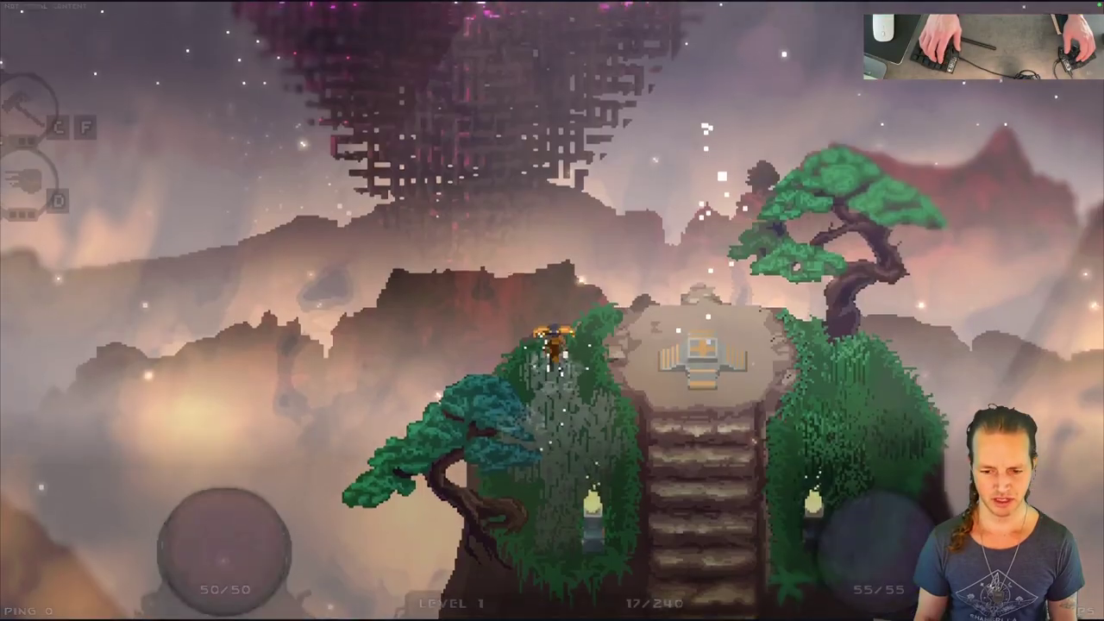
{"action": "key", "text": "Right"}
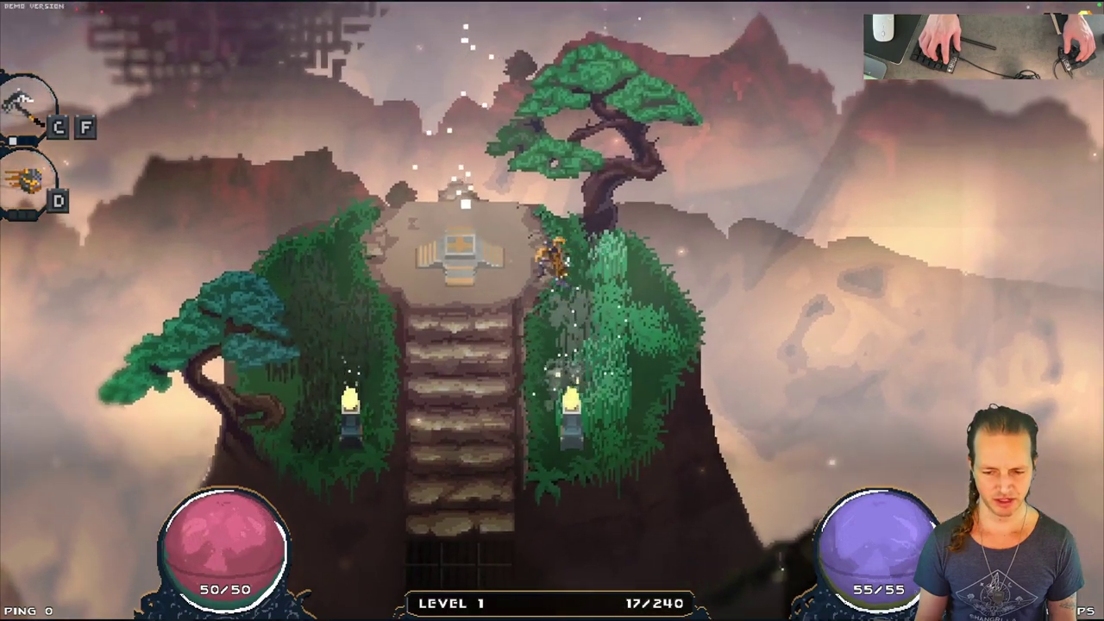
{"action": "key", "text": "Down"}
{"action": "key", "text": "Up"}
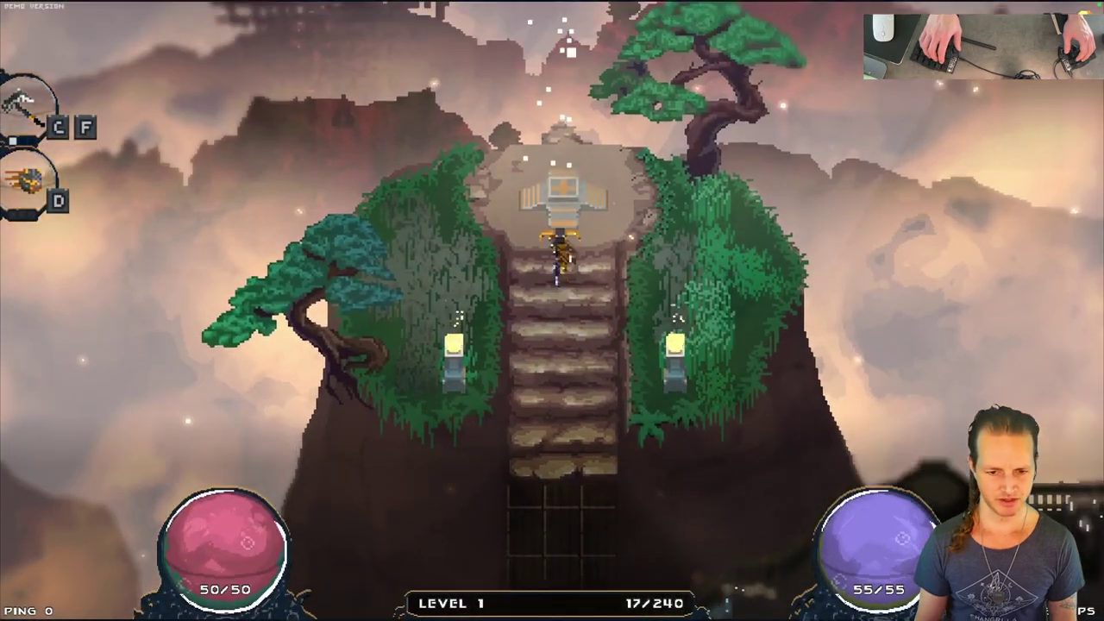
{"action": "key", "text": "Down"}
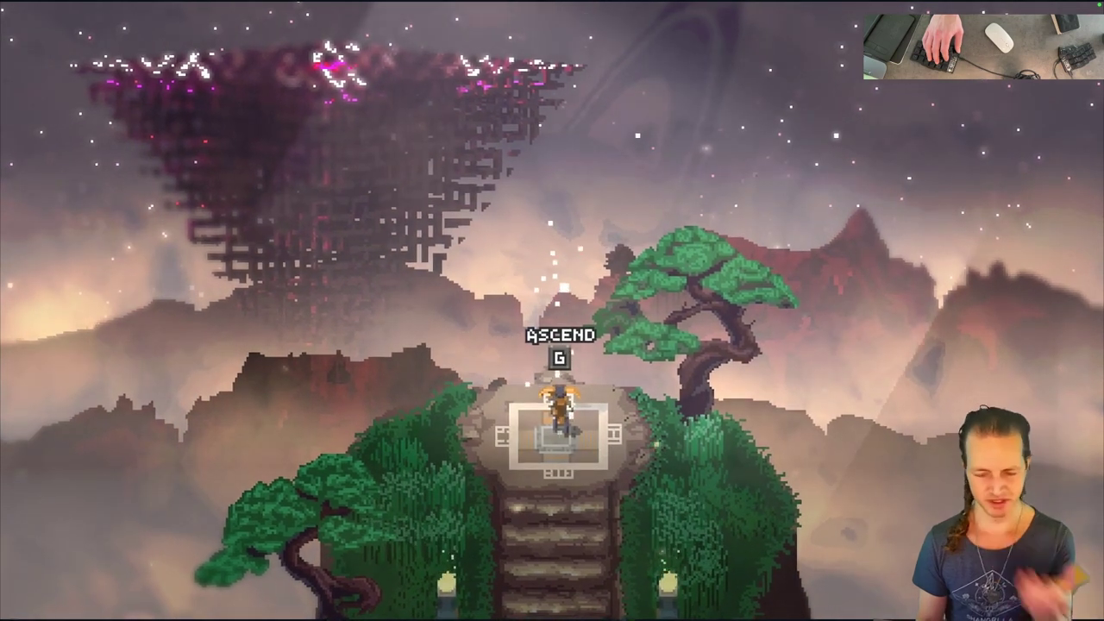
Use the Ascend spot and walk across the overlook to examine the all-green version of the tree.
{"action": "key", "text": "g"}
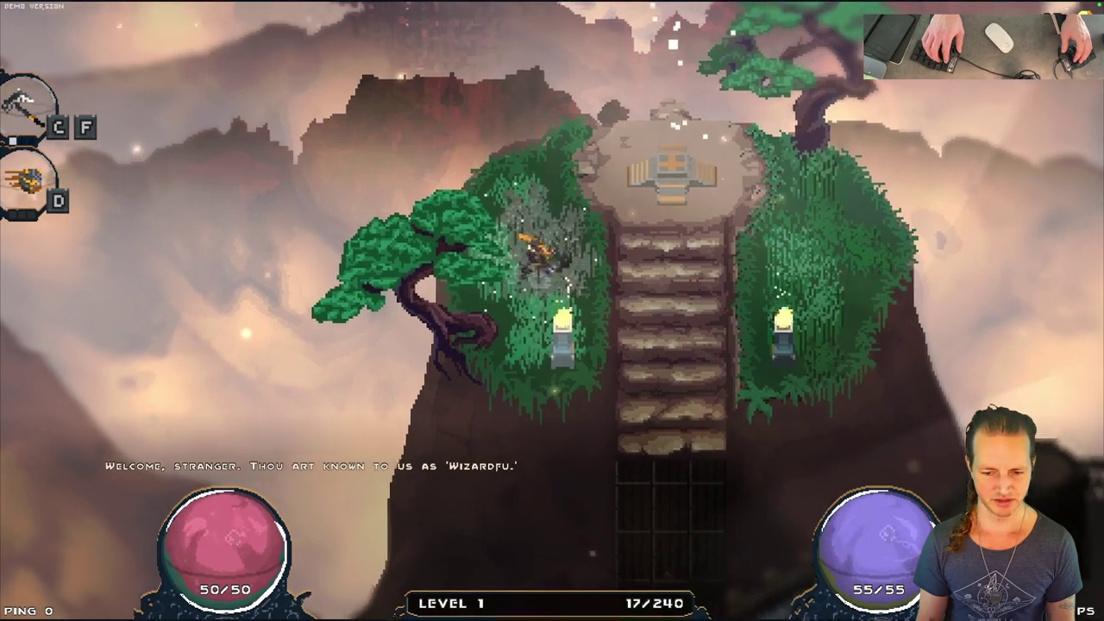
{"action": "key", "text": "w"}
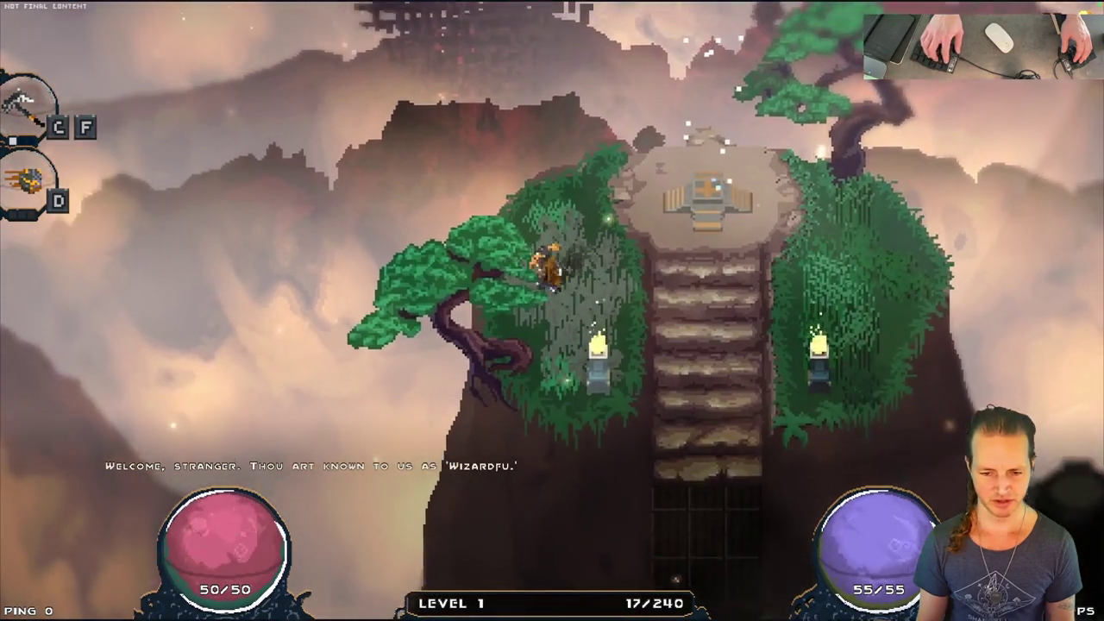
{"action": "key", "text": "d"}
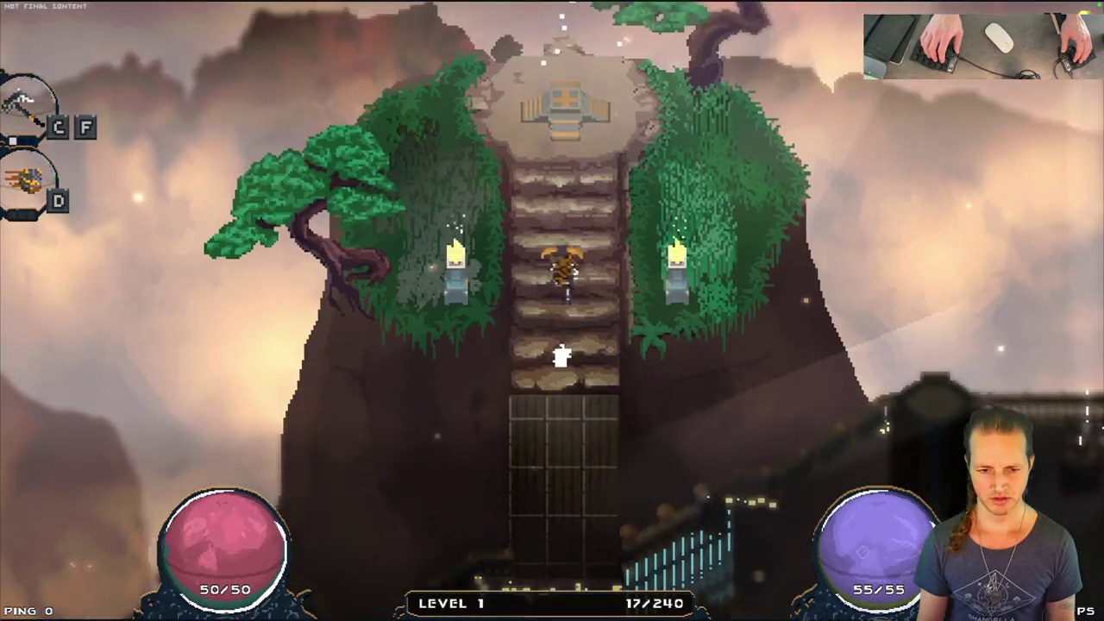
{"action": "key", "text": "d"}
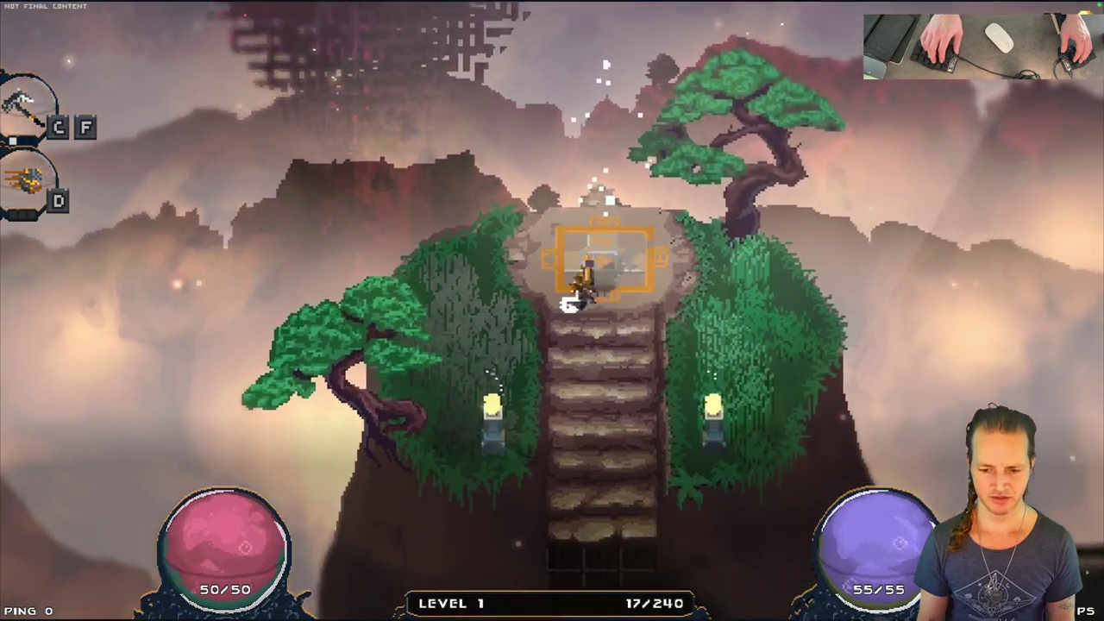
Switch back to Photoshop and disable the Hue/Saturation 2 layer's mask.
{"action": "key", "text": "alt+Tab"}
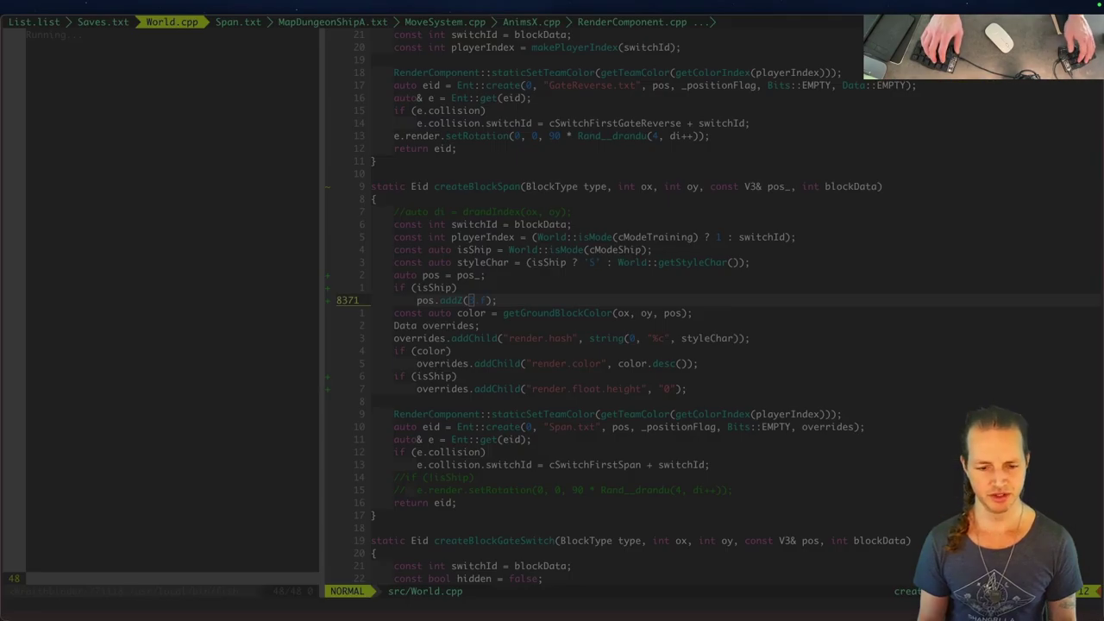
{"action": "key", "text": "alt+Tab"}
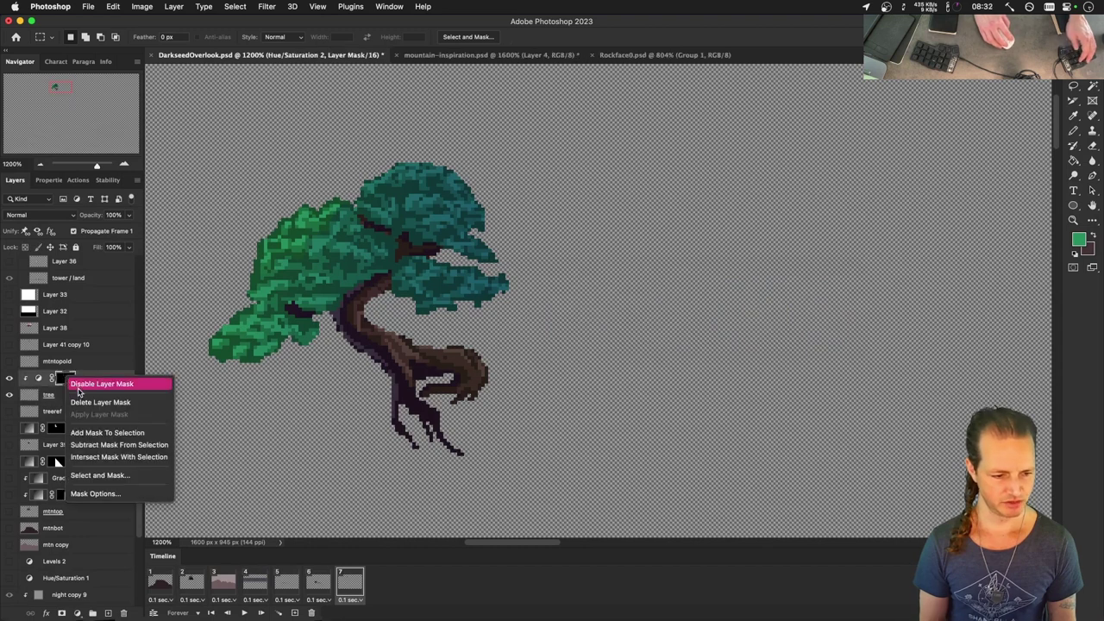
{"action": "left_click", "coordinate": [84, 384]}
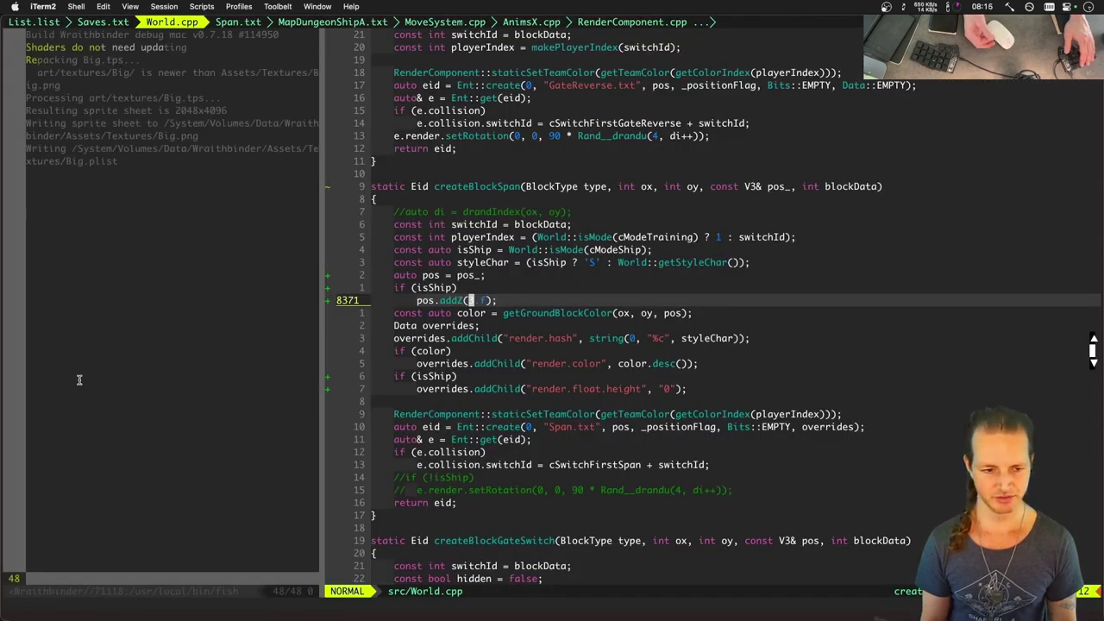
Walk the character past the fully teal tree in the game to judge its colour, and return to Photoshop.
{"action": "key", "text": "s"}
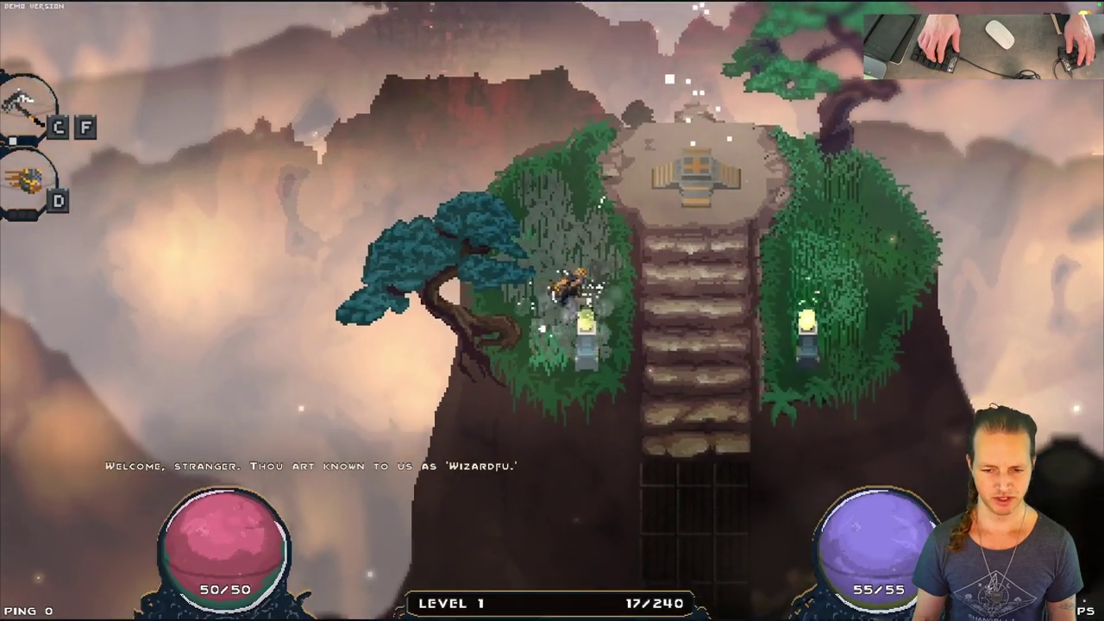
{"action": "key", "text": "w"}
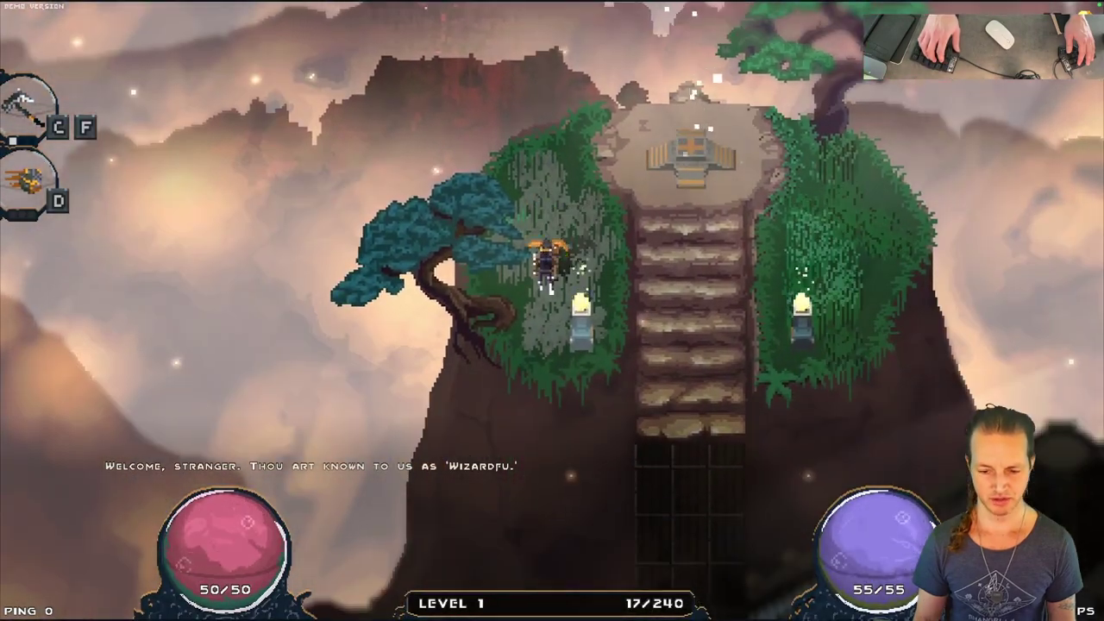
{"action": "key", "text": "super+Tab"}
{"action": "key", "text": "super+Tab"}
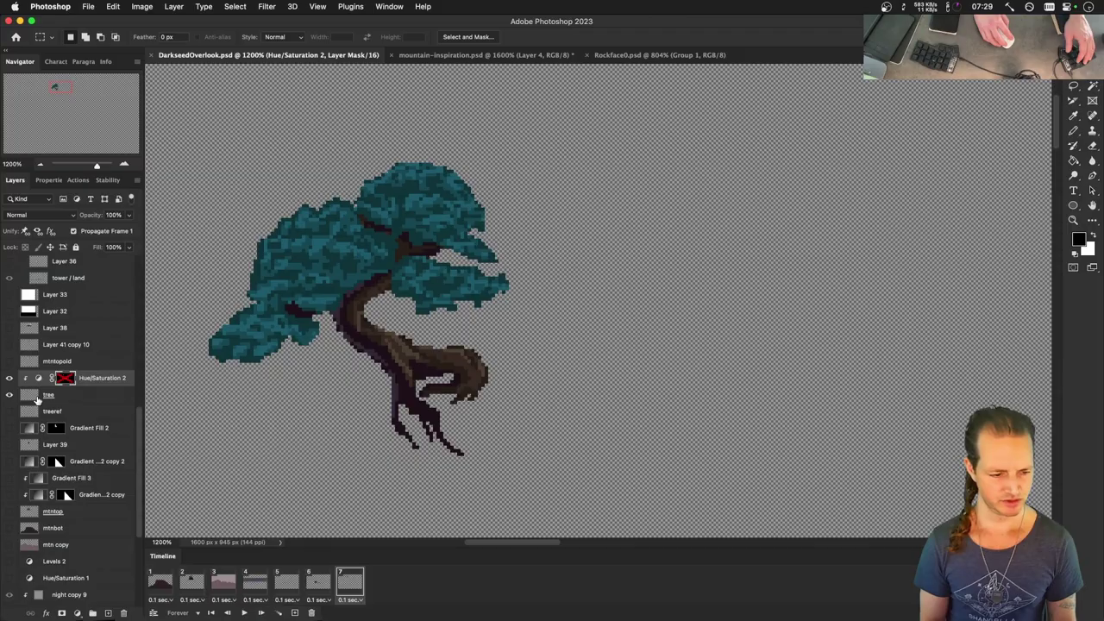
Set the Hue/Saturation 2 adjustment's hue to +31 and save the document.
{"action": "left_click", "coordinate": [37, 398]}
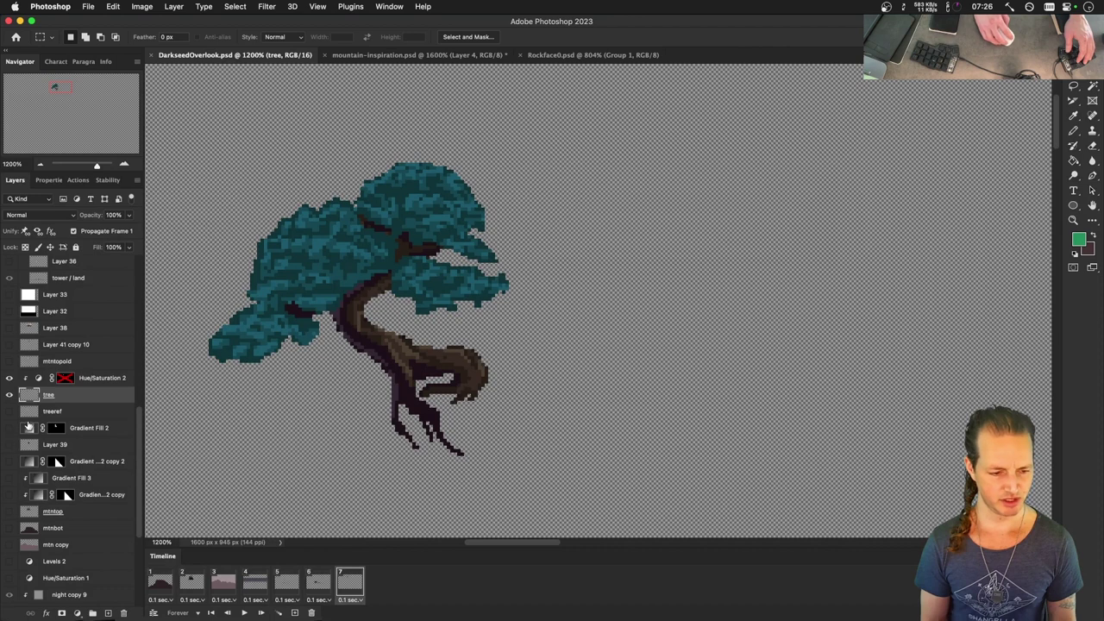
{"action": "double_click", "coordinate": [38, 377]}
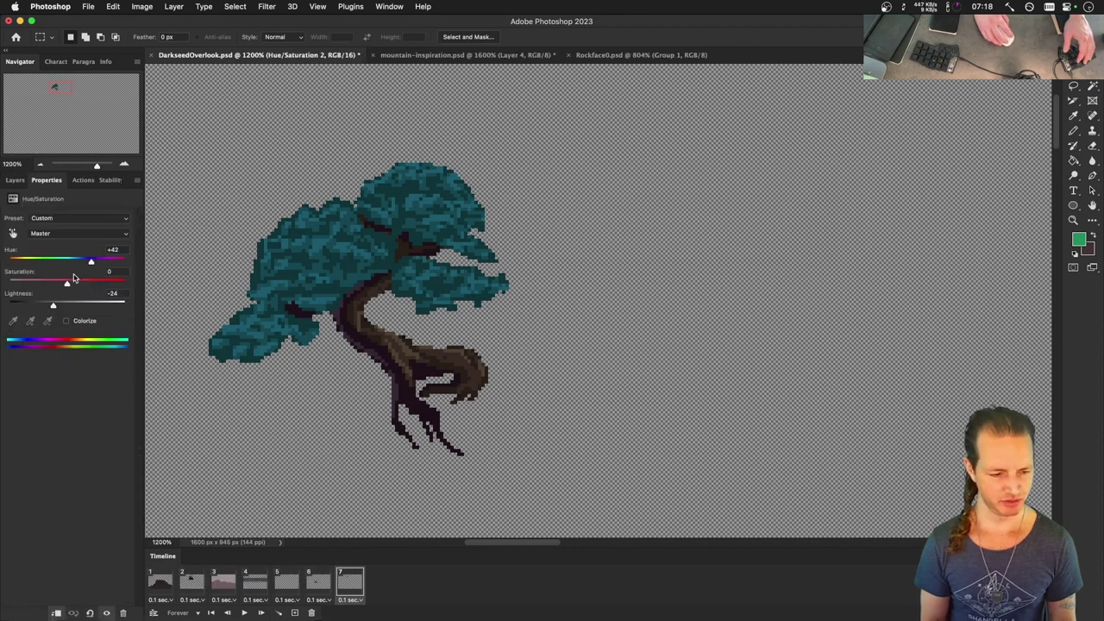
{"action": "left_click_drag", "start_coordinate": [90, 261], "coordinate": [84, 263]}
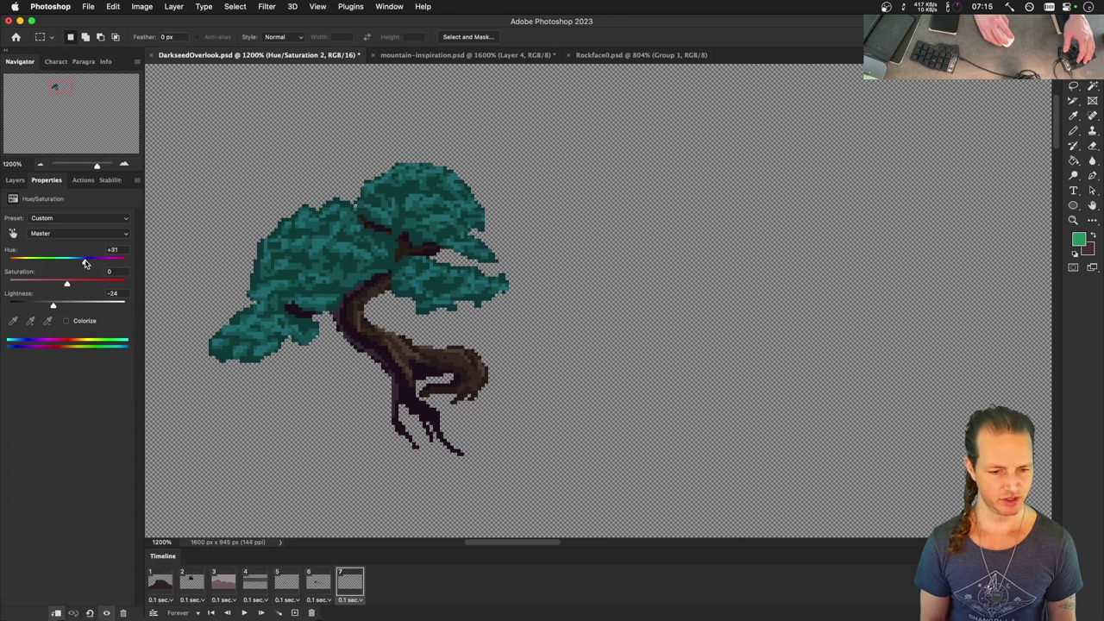
{"action": "key", "text": "super+s"}
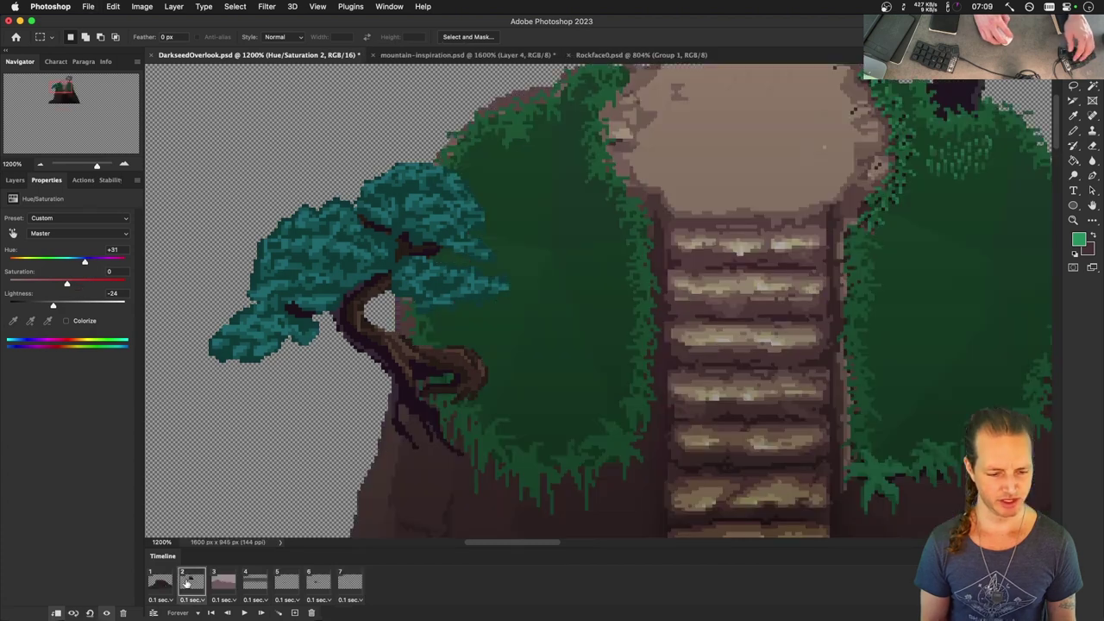
Show animation frame 2, hide the Gradient Fill 3 layer and toggle the tree layer off and on to inspect the grass.
{"action": "left_click", "coordinate": [191, 583]}
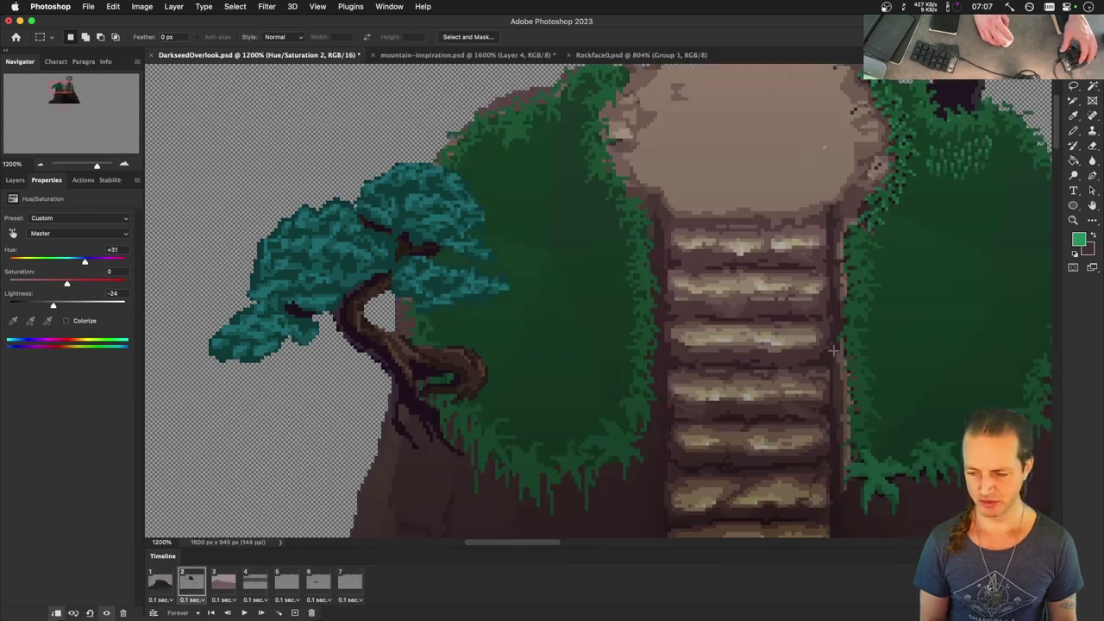
{"action": "left_click_drag", "start_coordinate": [833, 349], "coordinate": [675, 344]}
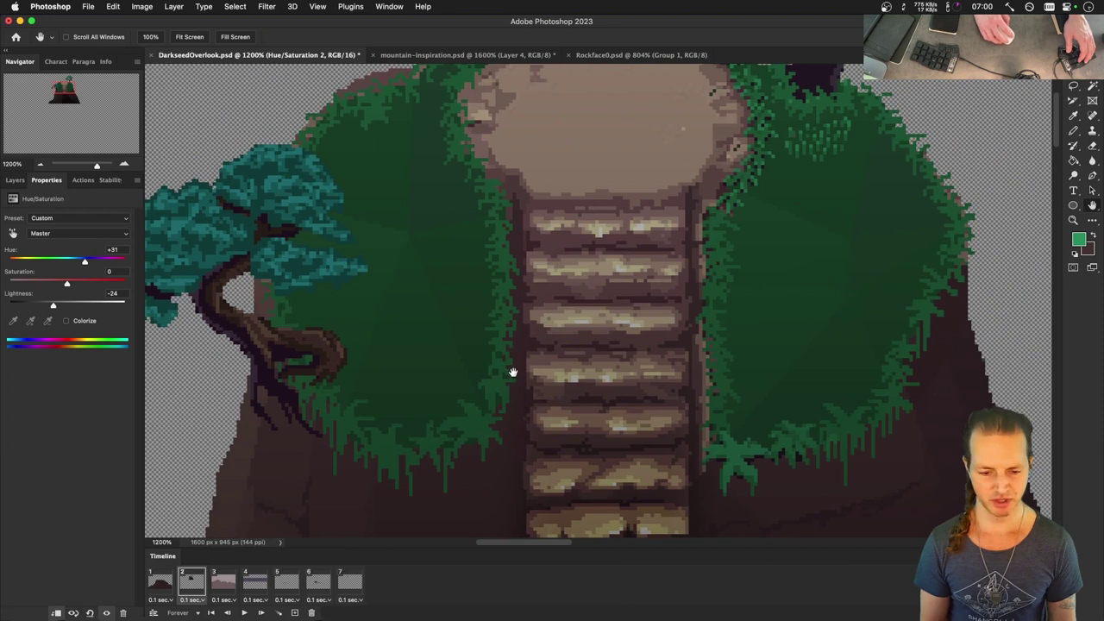
{"action": "left_click_drag", "start_coordinate": [796, 288], "coordinate": [710, 296]}
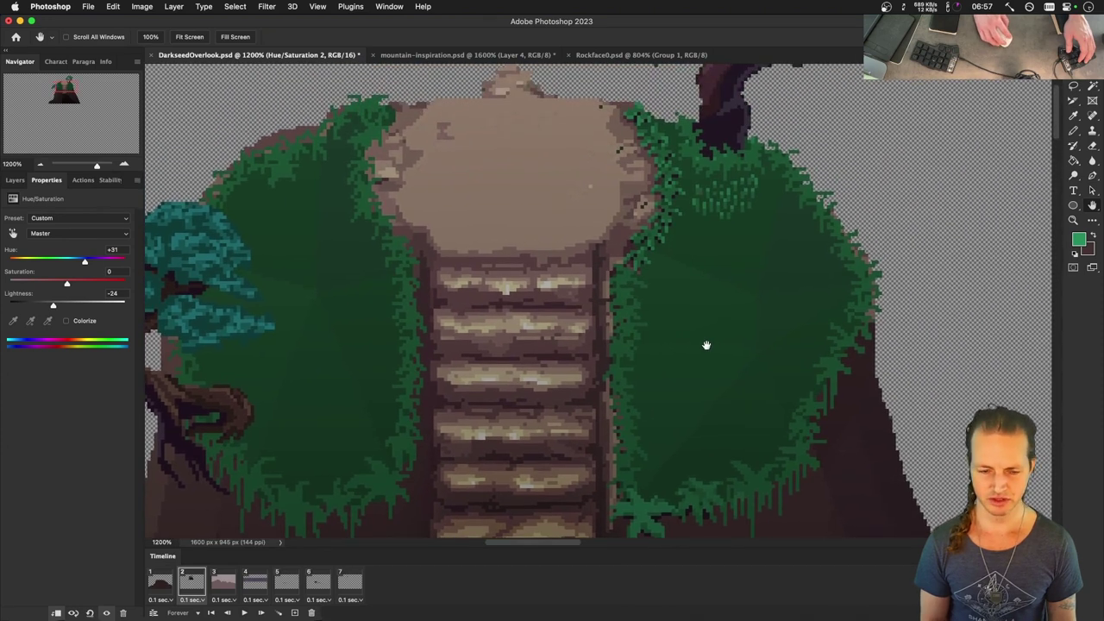
{"action": "left_click_drag", "start_coordinate": [707, 345], "coordinate": [749, 322]}
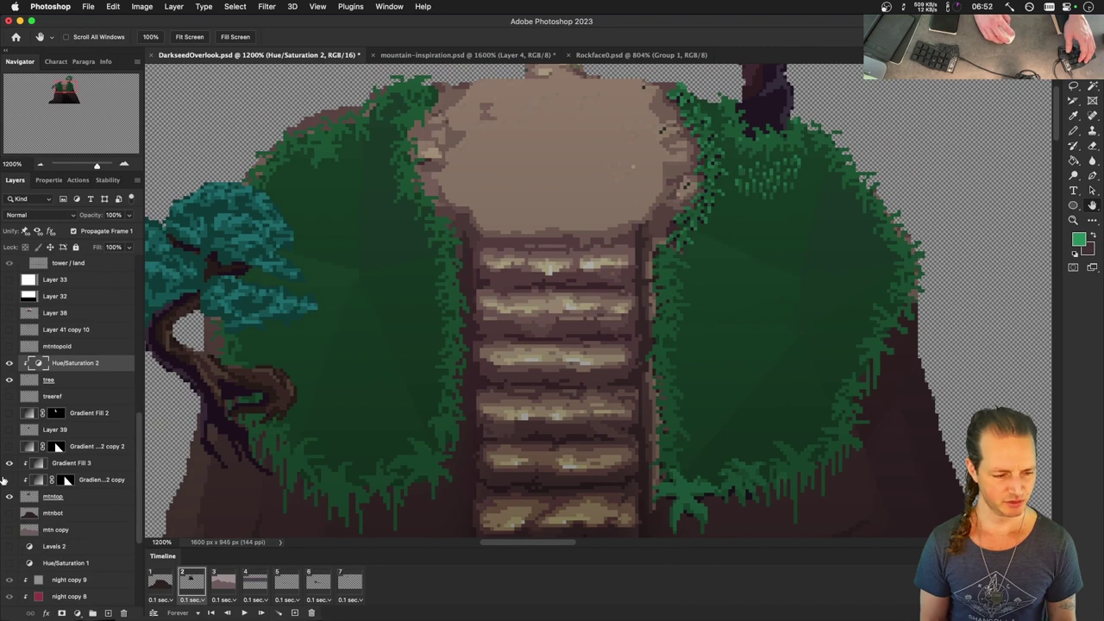
{"action": "left_click", "coordinate": [11, 463]}
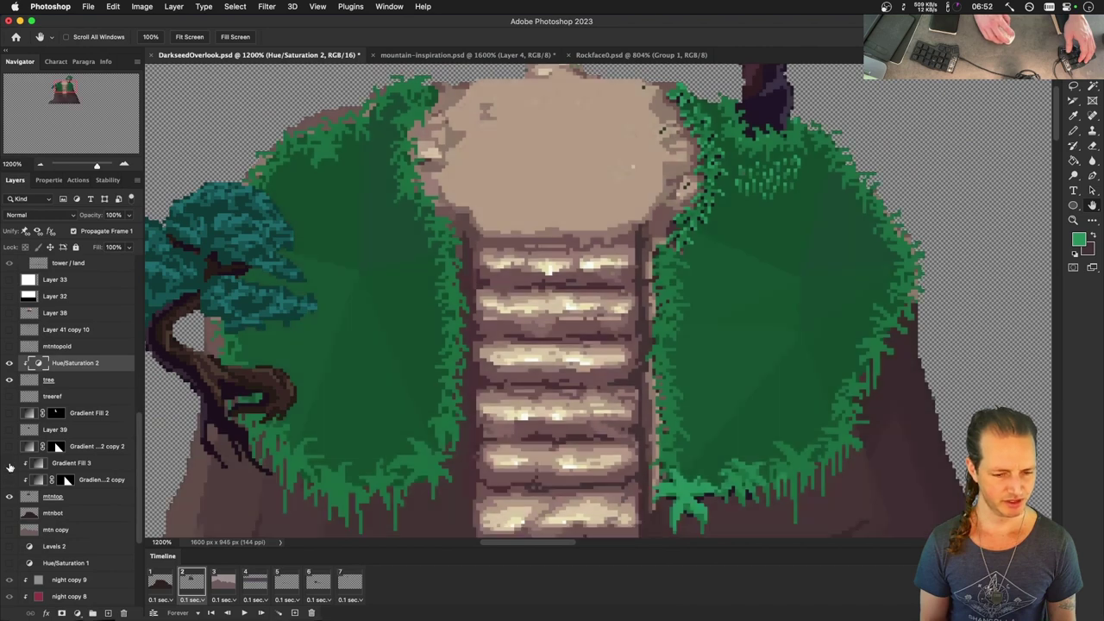
{"action": "left_click", "coordinate": [10, 382]}
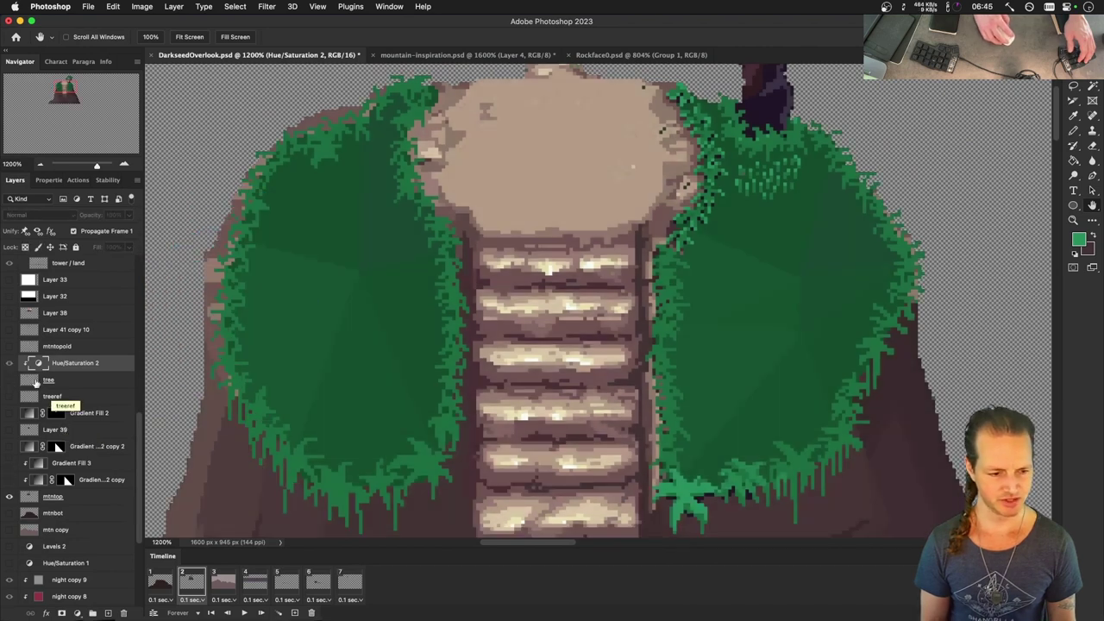
{"action": "left_click", "coordinate": [10, 381]}
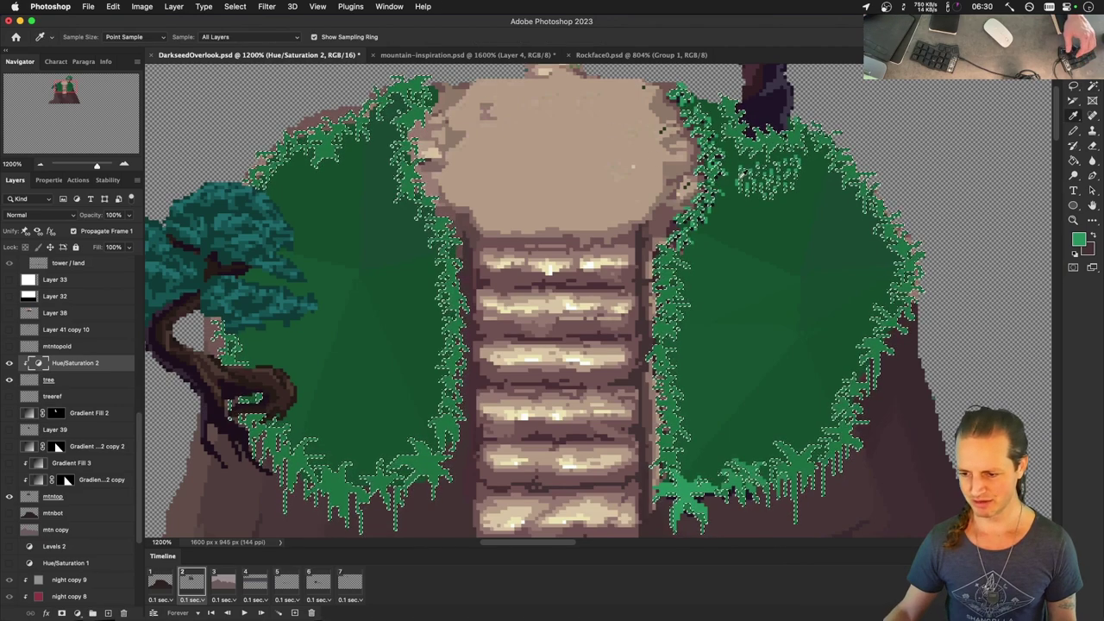
Sample a green from the grass tufts below the larger tree's trunk as the drawing colour.
{"action": "left_click", "coordinate": [740, 170]}
{"action": "key", "text": "b"}
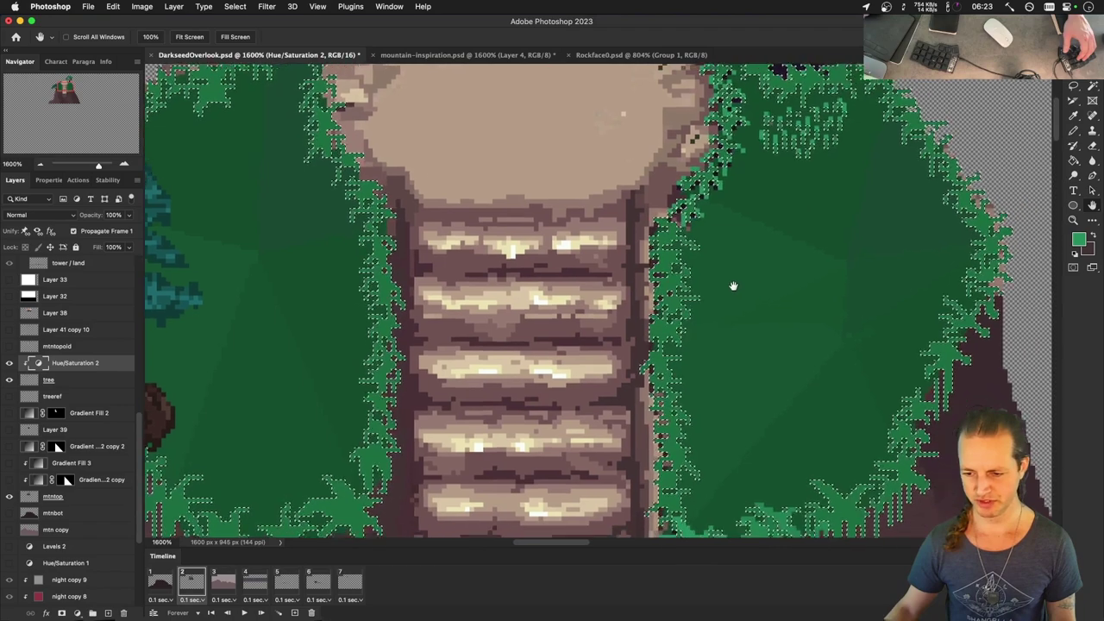
{"action": "left_click_drag", "start_coordinate": [732, 286], "coordinate": [510, 272]}
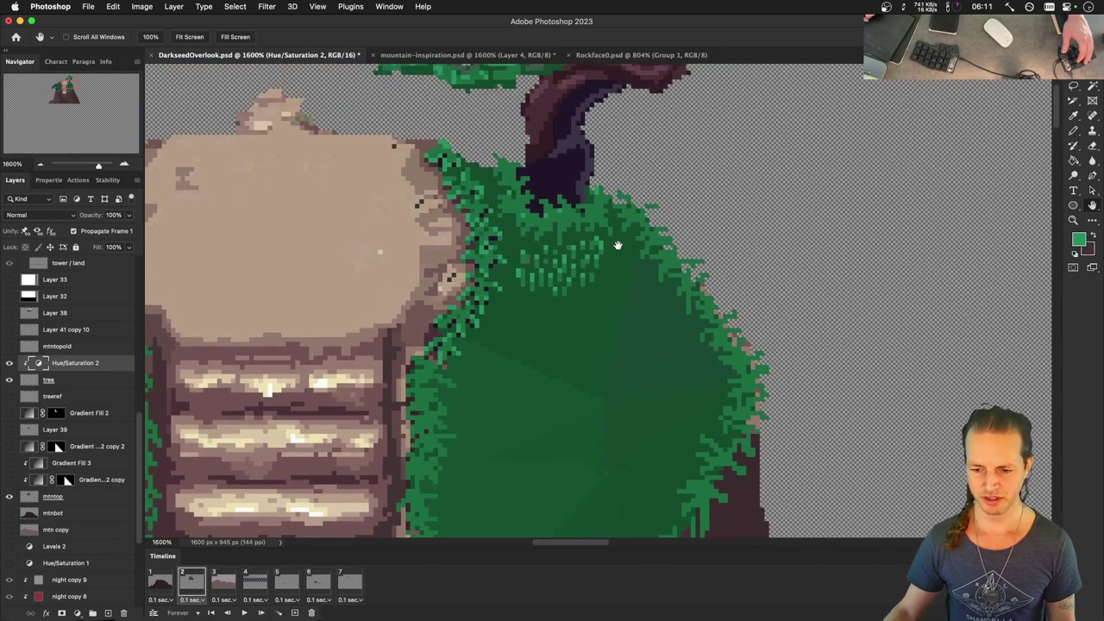
{"action": "key", "text": "i"}
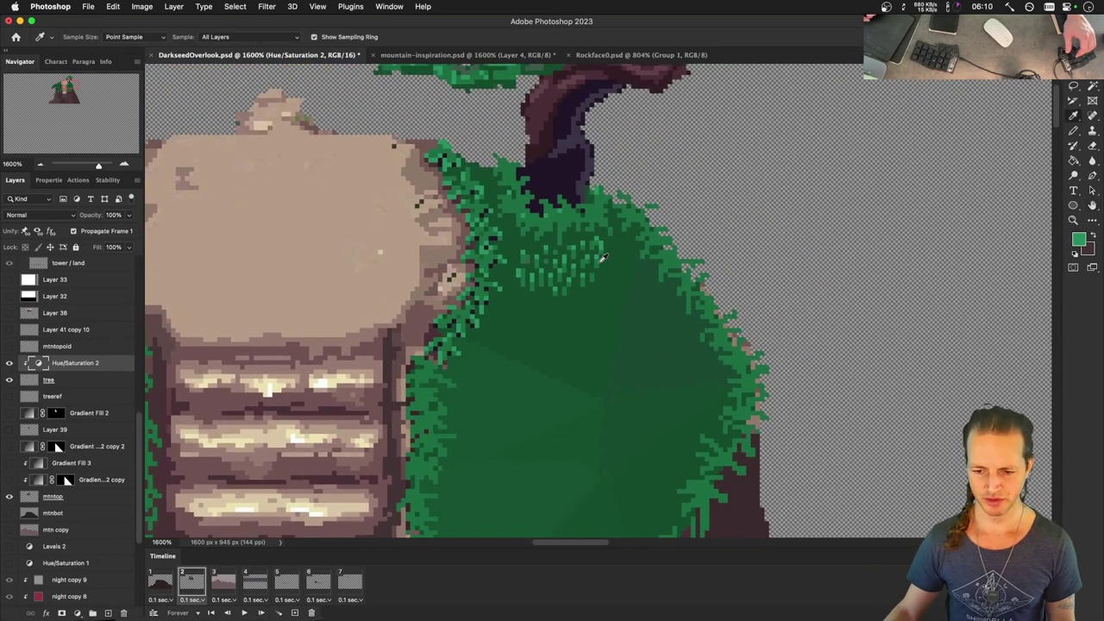
{"action": "left_click", "coordinate": [602, 259], "text": "alt"}
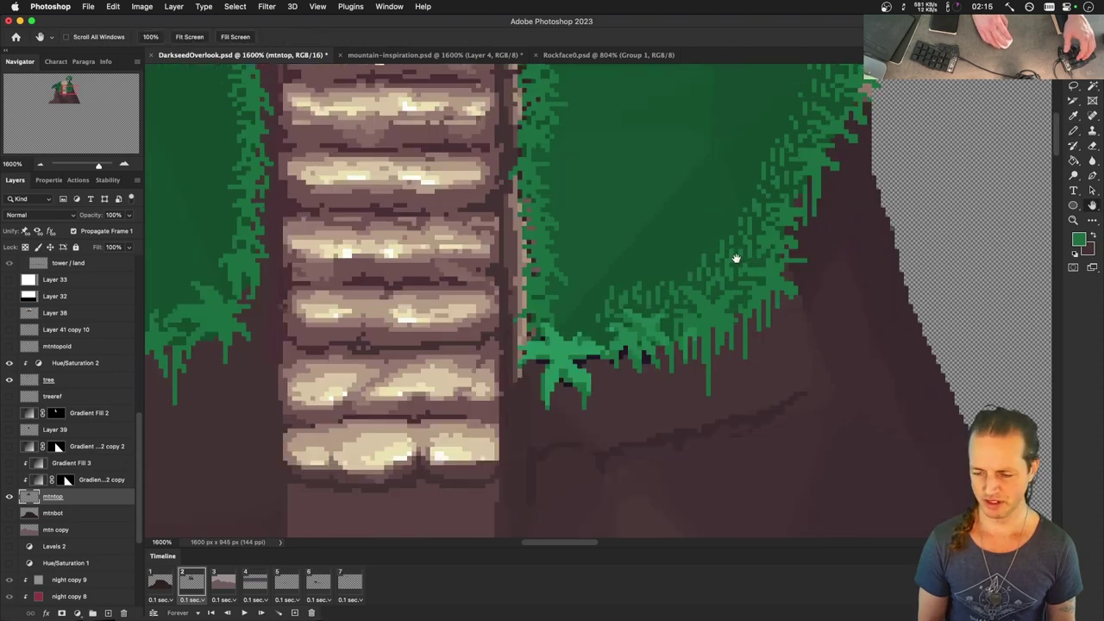
Draw mid-green grass blades with the Pencil inside the lower corner of the grassy slope to the right of the stone steps.
{"action": "left_click_drag", "start_coordinate": [733, 253], "coordinate": [609, 400]}
{"action": "scroll", "coordinate": [609, 400], "scroll_direction": "down", "scroll_amount": 5}
{"action": "scroll", "coordinate": [692, 236], "scroll_direction": "left", "scroll_amount": 5}
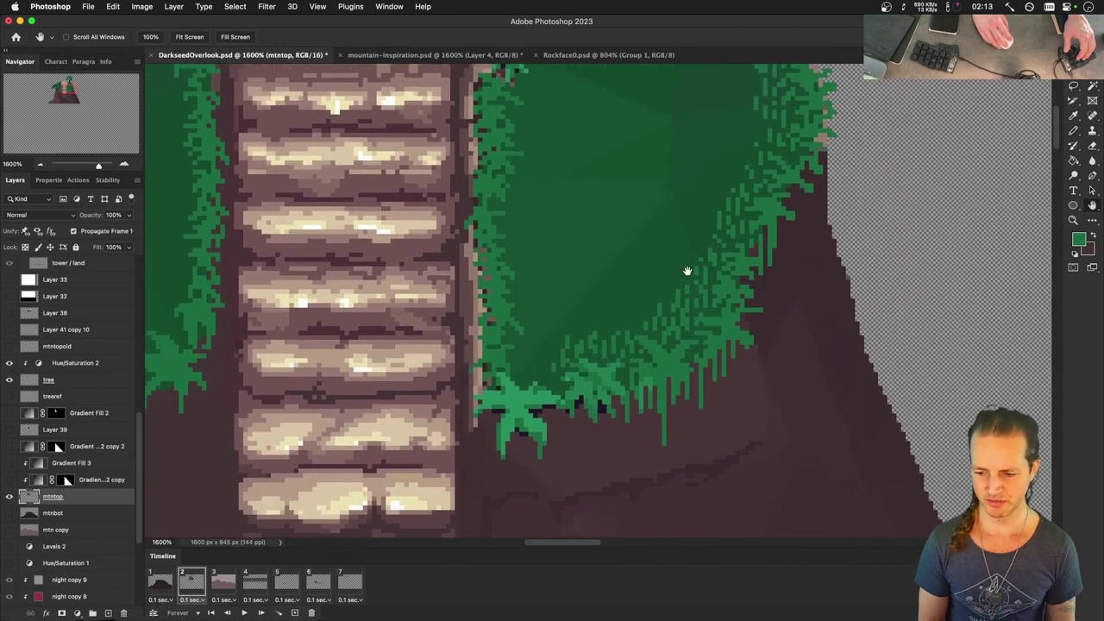
{"action": "scroll", "coordinate": [649, 317], "scroll_direction": "up", "scroll_amount": 3}
{"action": "scroll", "coordinate": [649, 317], "scroll_direction": "right", "scroll_amount": 2}
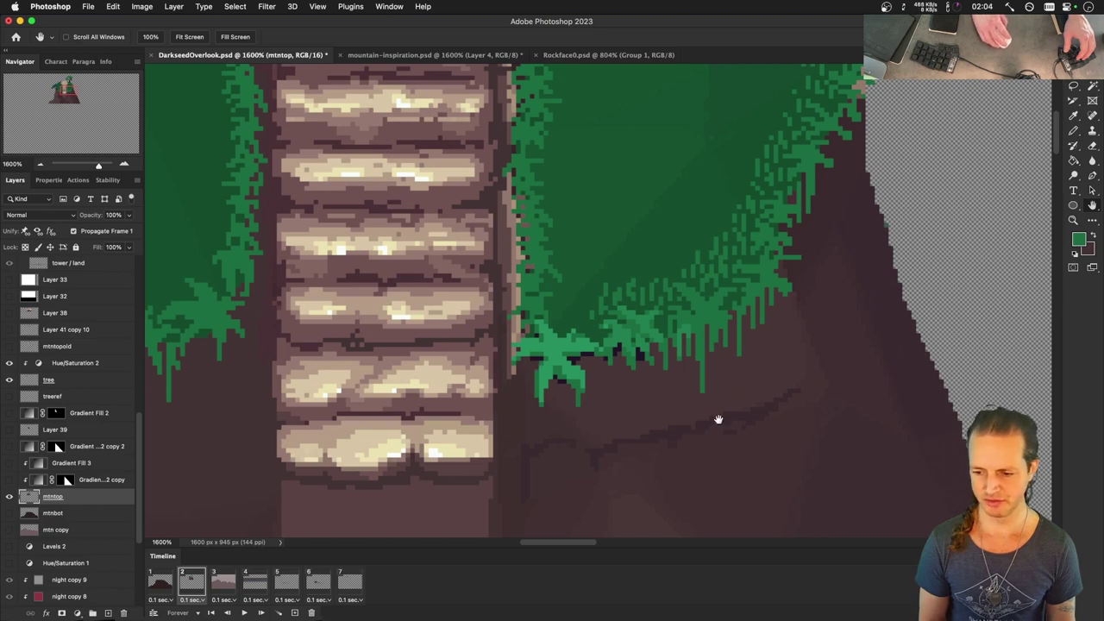
{"action": "key", "text": "b"}
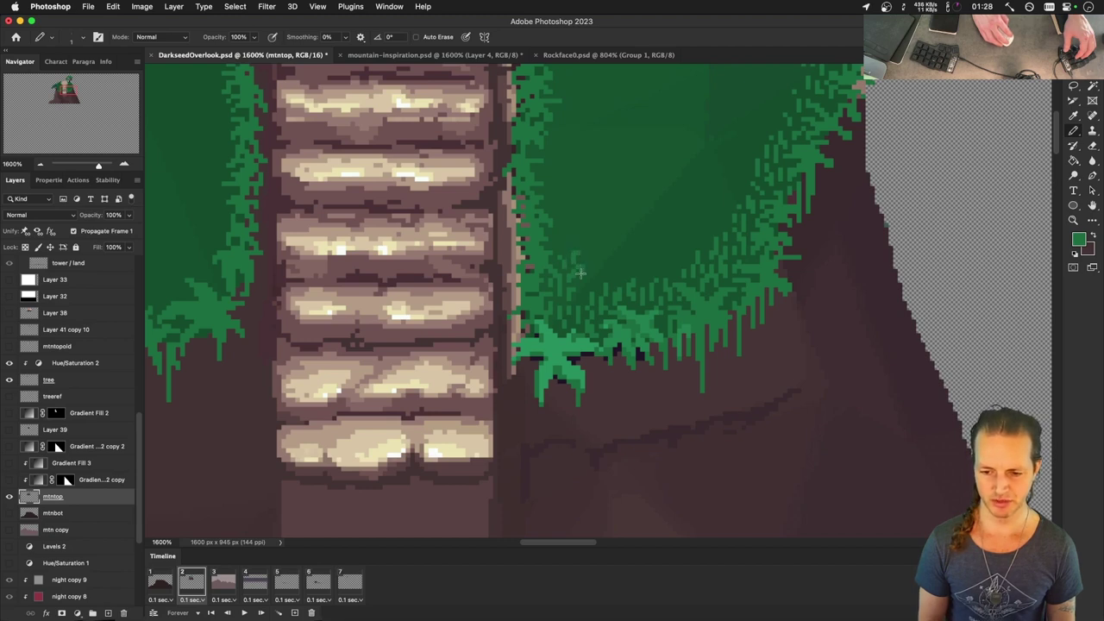
{"action": "key", "text": "space"}
{"action": "left_click_drag", "start_coordinate": [562, 255], "coordinate": [596, 294]}
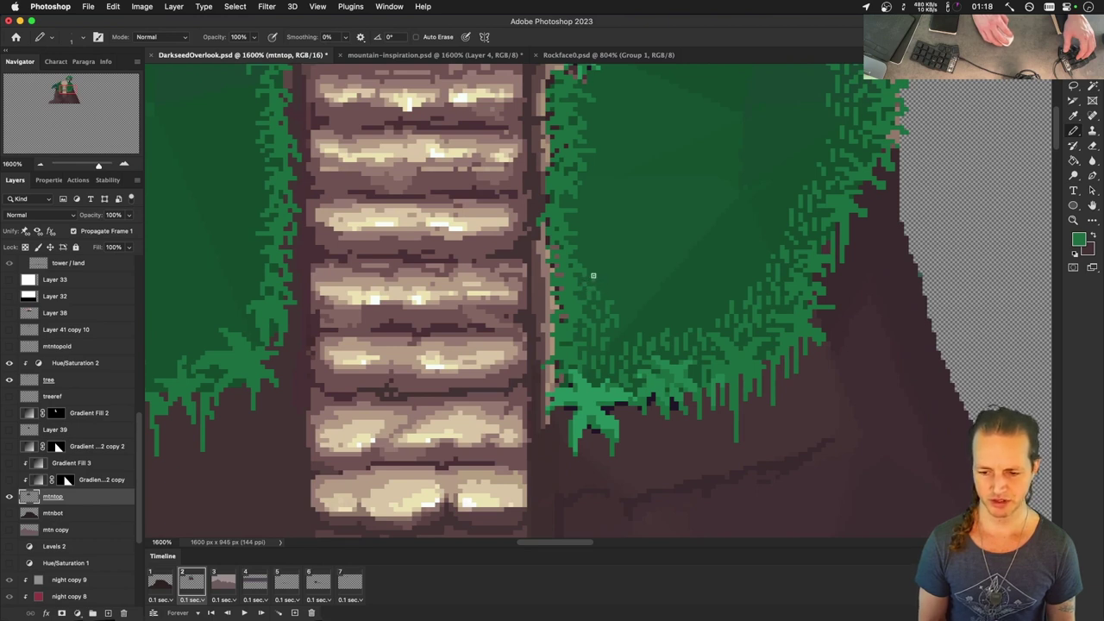
Save the document and extend the grass blades up the right slope's inner edge alongside the steps towards the larger tree's trunk.
{"action": "key", "text": "h"}
{"action": "left_click_drag", "start_coordinate": [617, 278], "coordinate": [626, 322]}
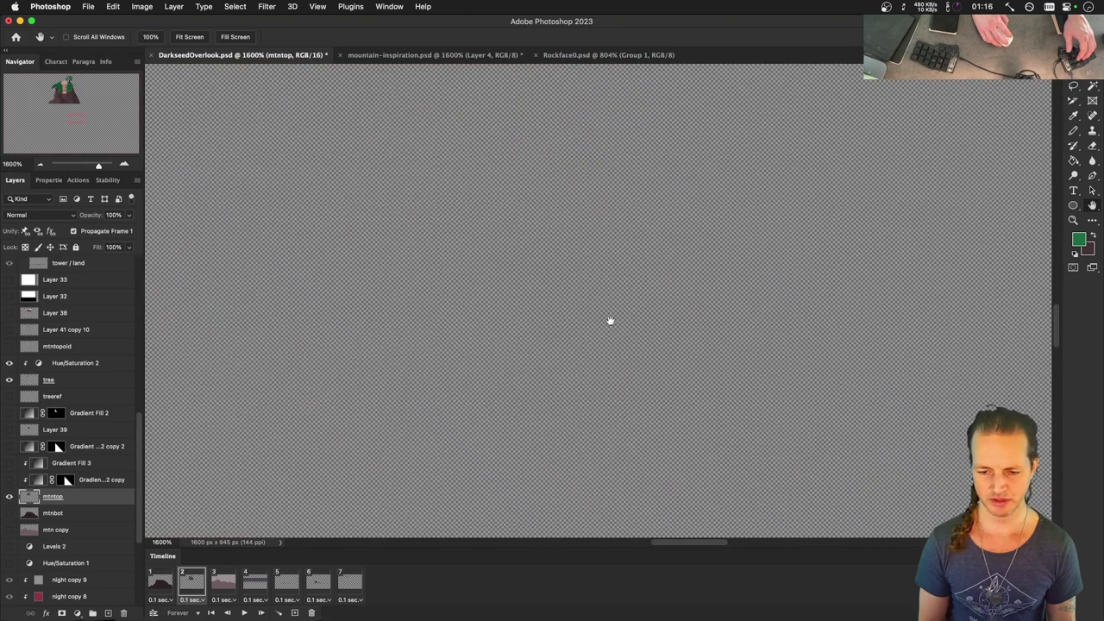
{"action": "left_click", "coordinate": [71, 114]}
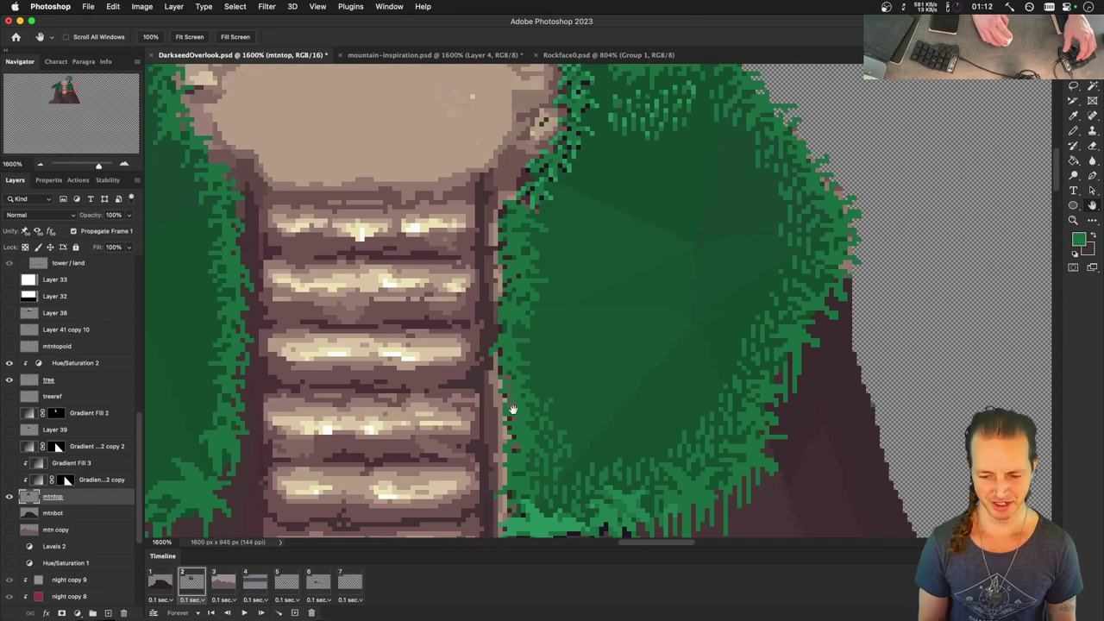
{"action": "left_click_drag", "start_coordinate": [561, 324], "coordinate": [628, 351]}
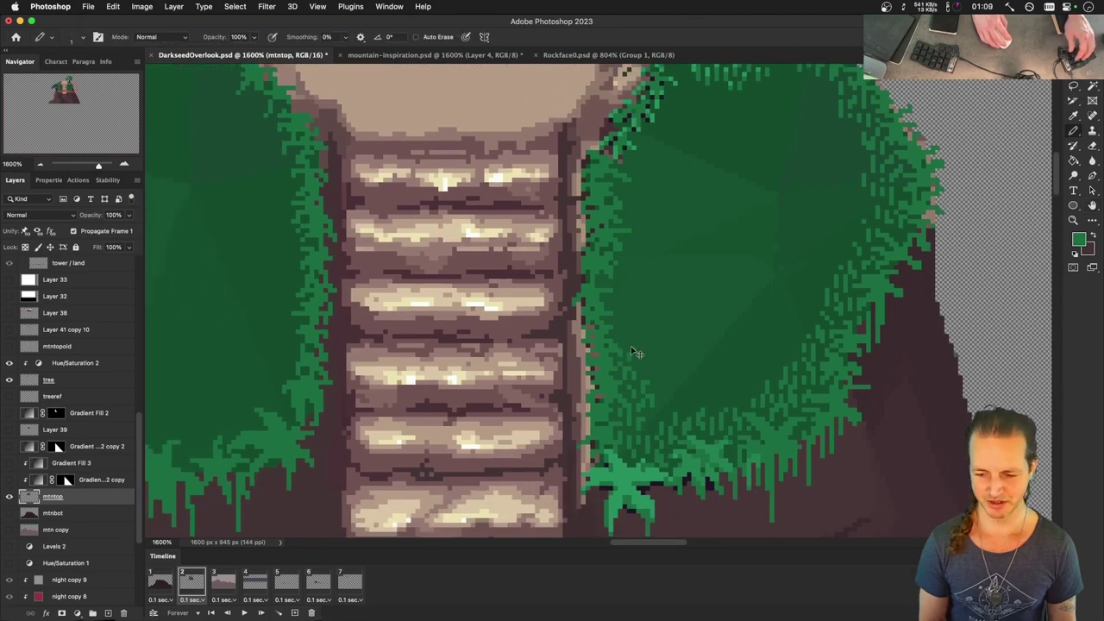
{"action": "key", "text": "super+s"}
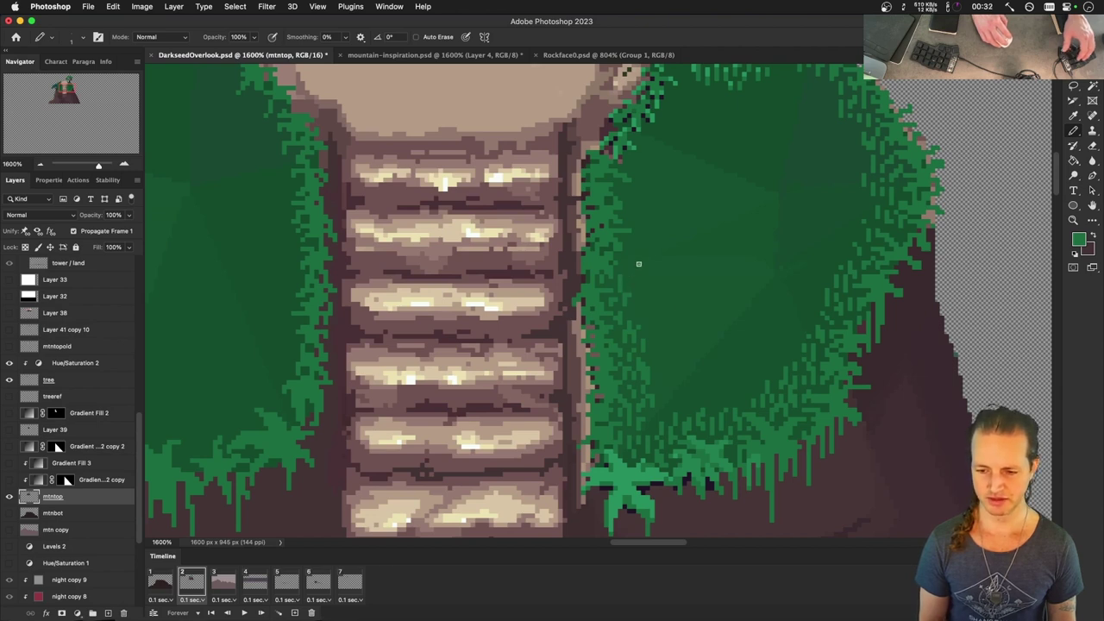
{"action": "scroll", "coordinate": [626, 284], "scroll_direction": "up", "scroll_amount": 1}
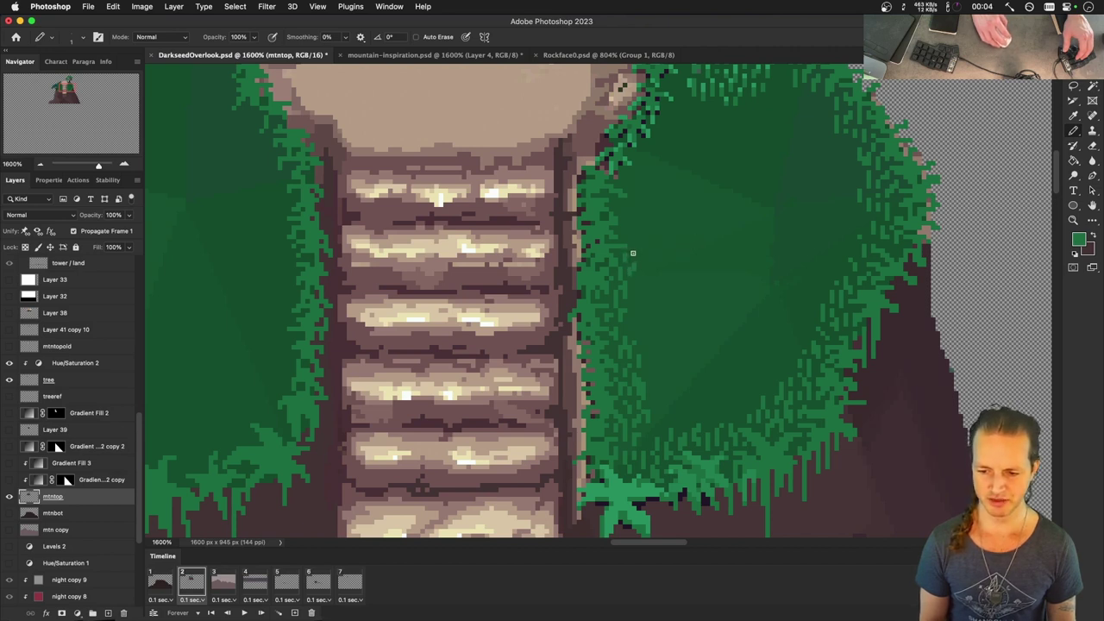
{"action": "key", "text": "space"}
{"action": "scroll", "coordinate": [630, 251], "scroll_direction": "up", "scroll_amount": 1}
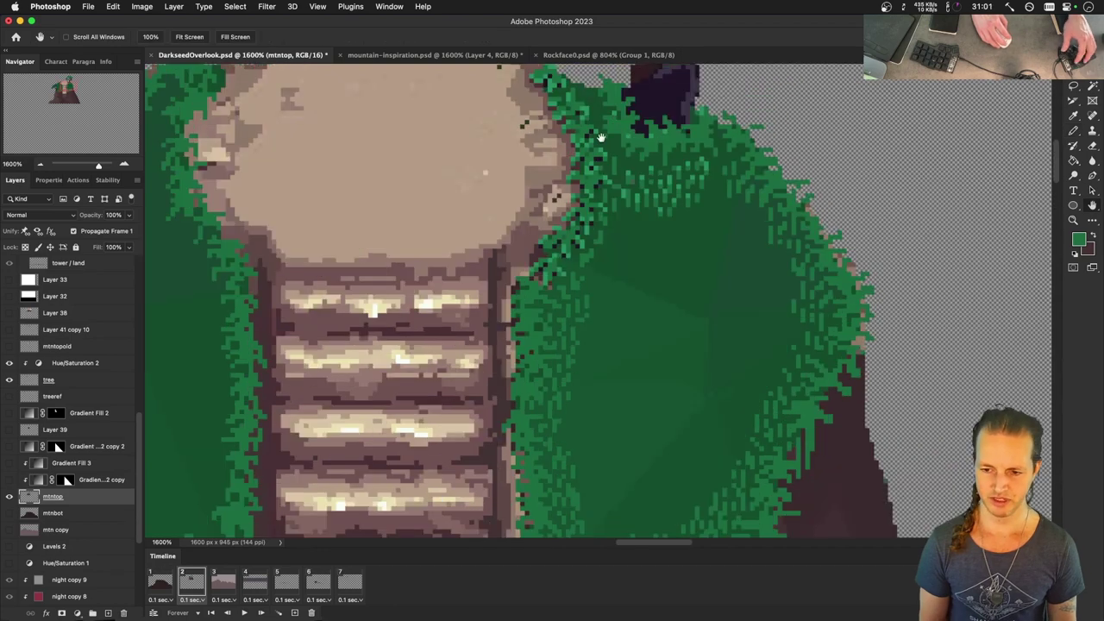
{"action": "left_click_drag", "start_coordinate": [599, 136], "coordinate": [635, 185]}
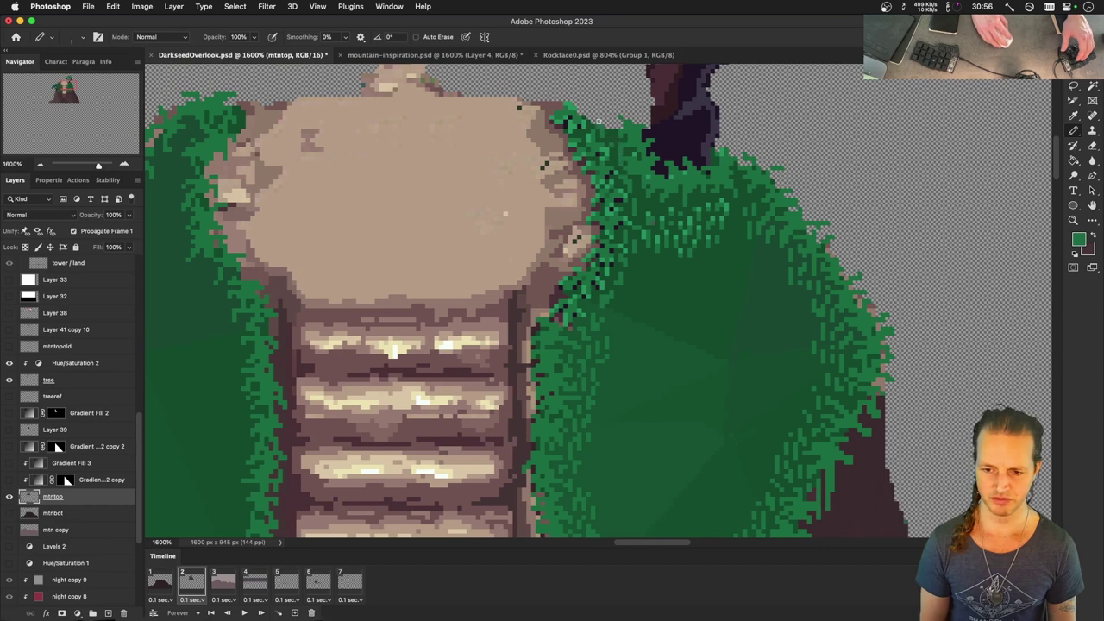
Draw grass blades inside the left slope's edge, from beside the stone platform down along the steps to its lower rim, and save.
{"action": "scroll", "coordinate": [604, 173], "scroll_direction": "left", "scroll_amount": 10}
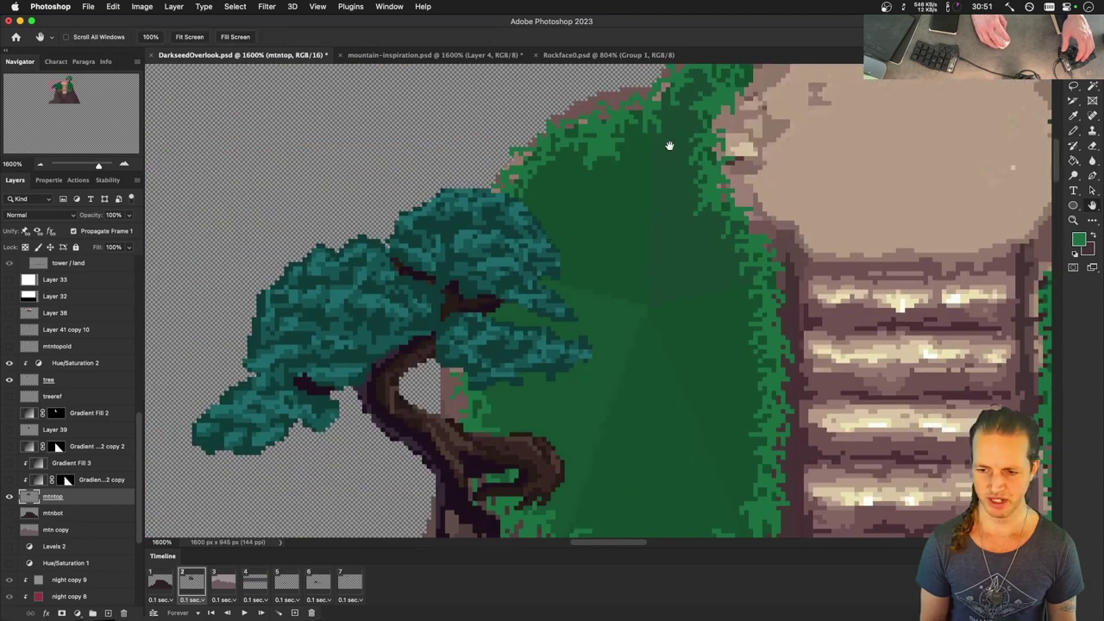
{"action": "scroll", "coordinate": [668, 143], "scroll_direction": "right", "scroll_amount": 2}
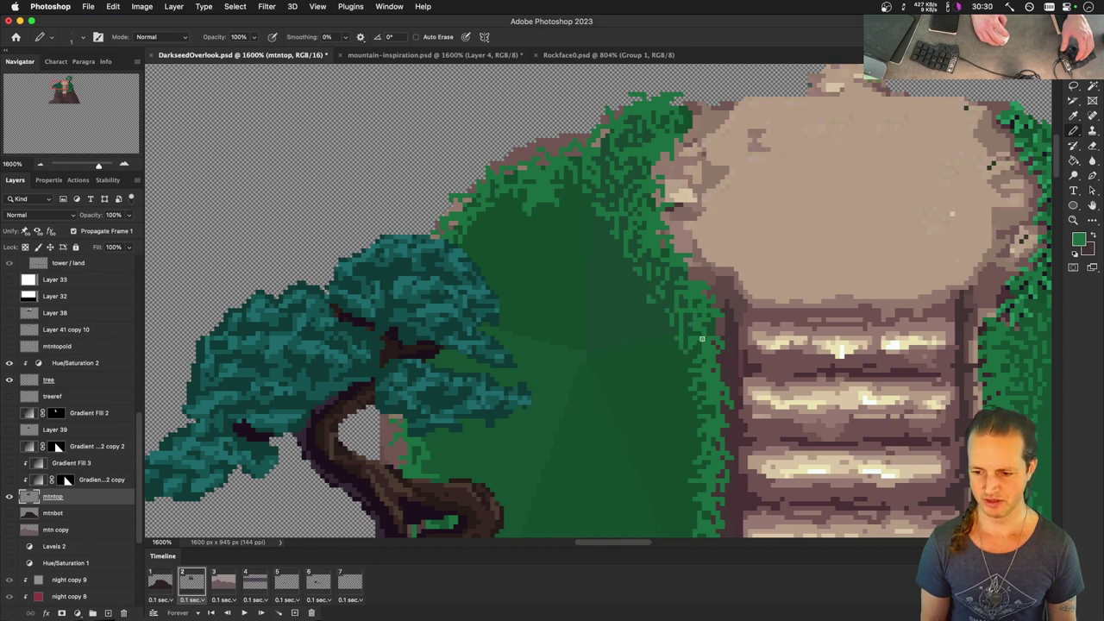
{"action": "scroll", "coordinate": [662, 327], "scroll_direction": "down", "scroll_amount": 3}
{"action": "scroll", "coordinate": [662, 328], "scroll_direction": "right", "scroll_amount": 2}
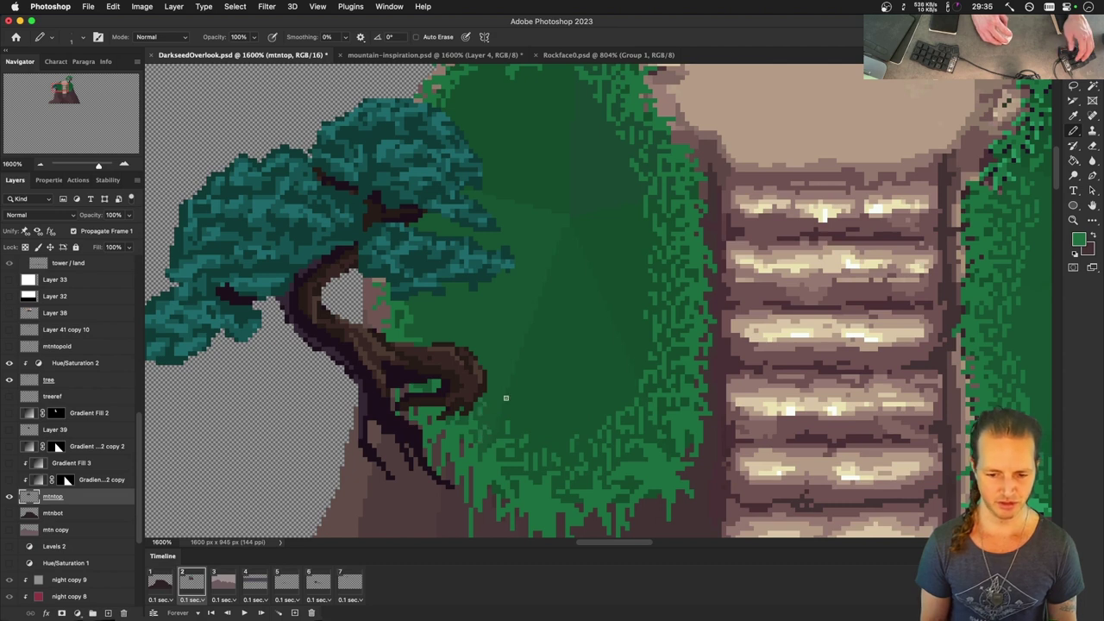
{"action": "key", "text": "super+s"}
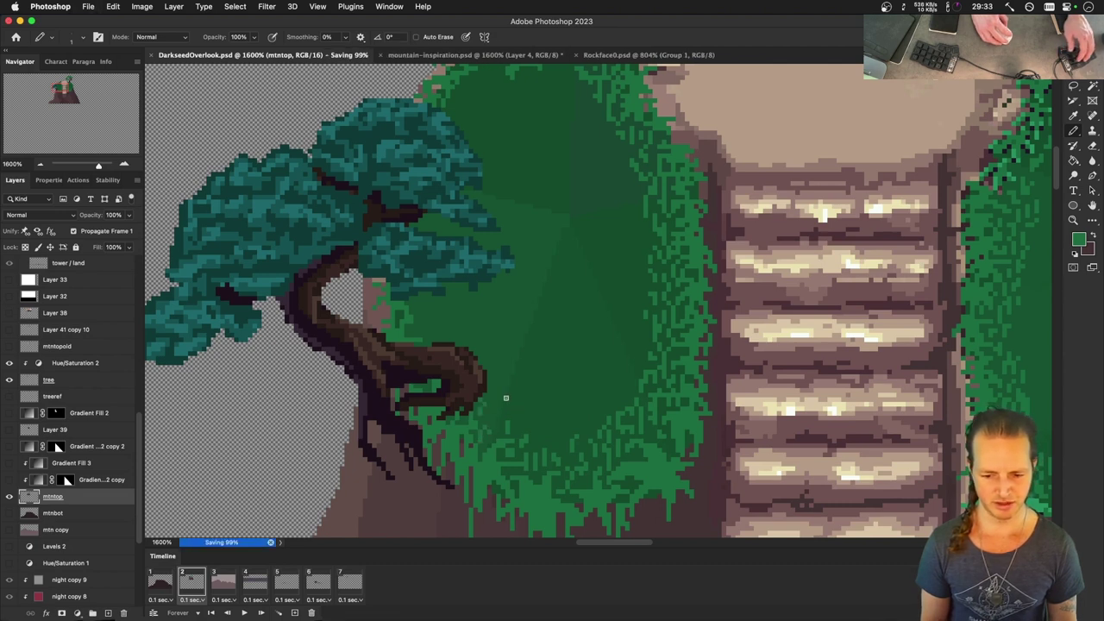
Try to draw green grass blades over the curled root directly on the tree layer in animation frame 7.
{"action": "left_click", "coordinate": [352, 582]}
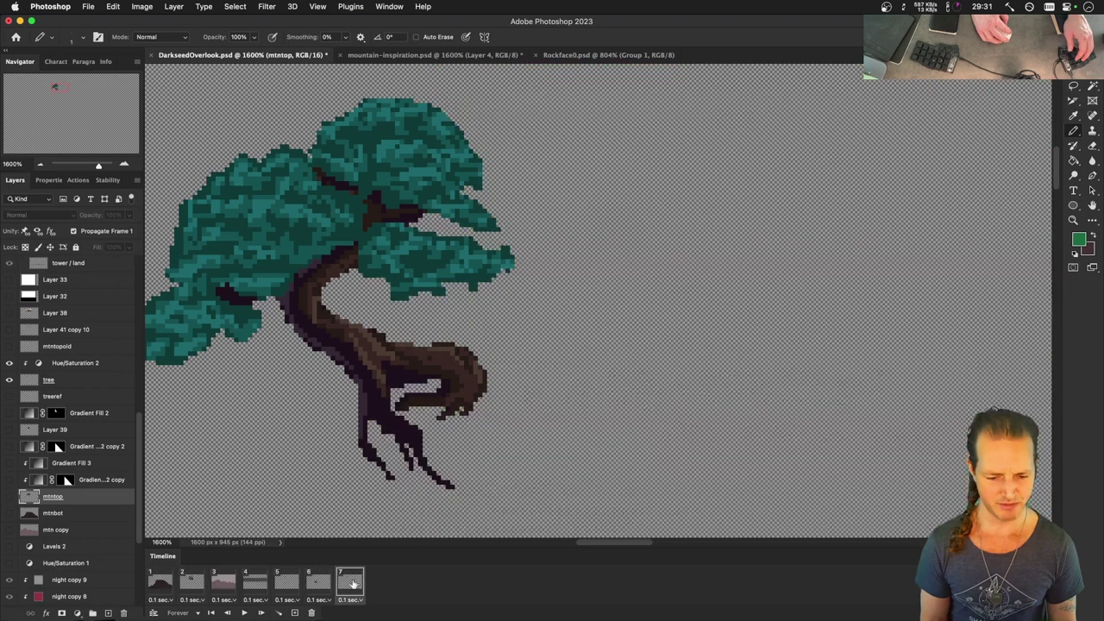
{"action": "left_click", "coordinate": [33, 385]}
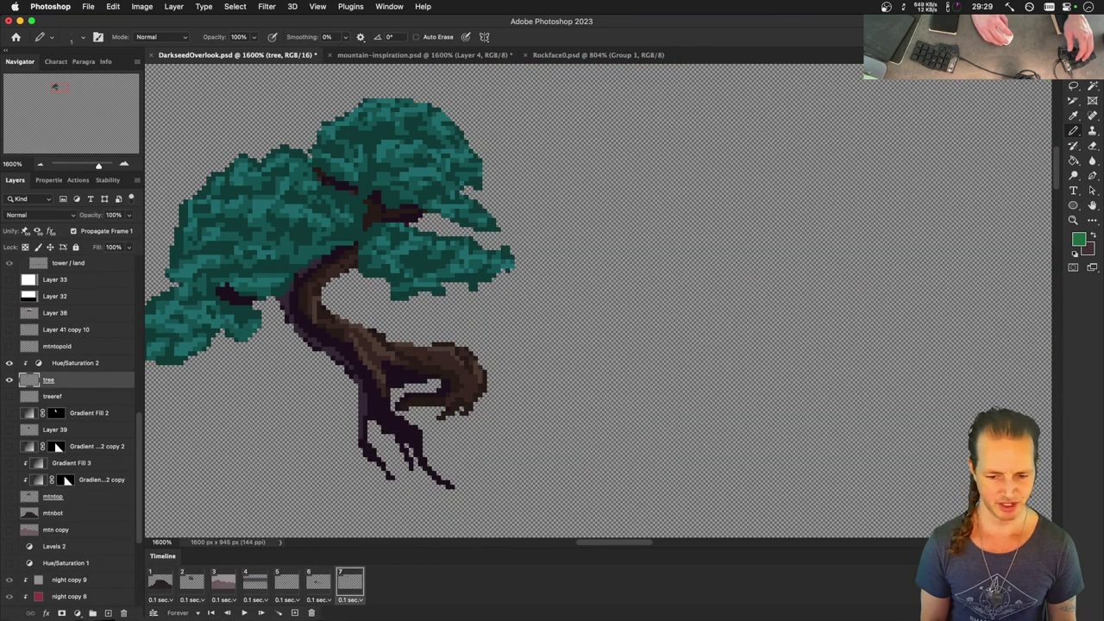
{"action": "left_click_drag", "start_coordinate": [444, 415], "coordinate": [483, 390]}
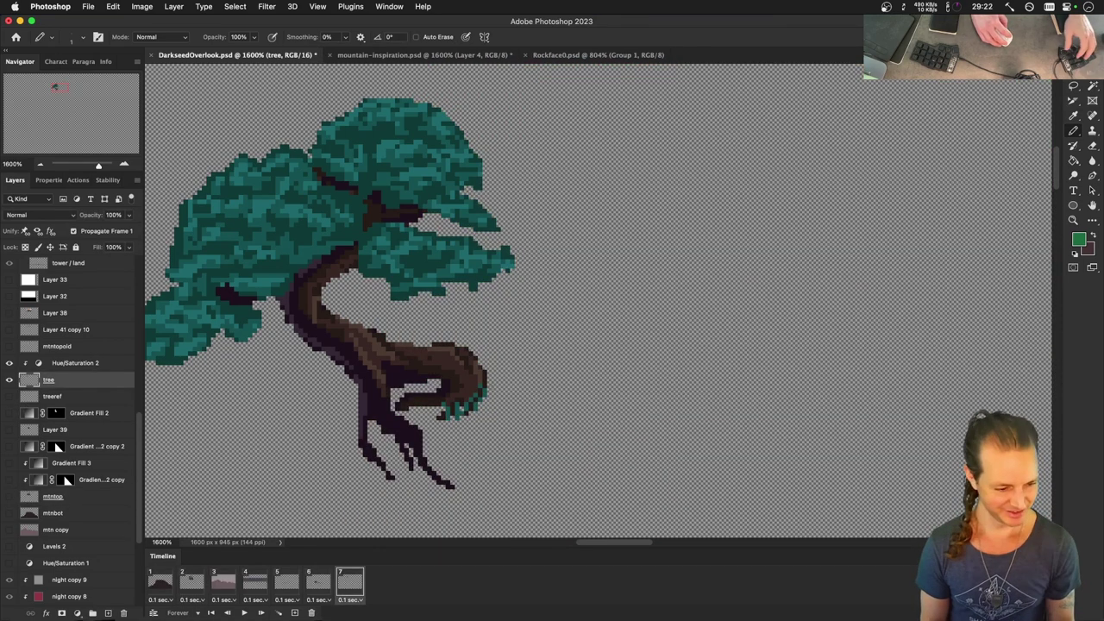
{"action": "left_click", "coordinate": [319, 585]}
Add a layer named treeegrtassaaas above Hue/Saturation 2 in animation frame 7 and draw green grass blades over the tree's curled root.
{"action": "left_click", "coordinate": [343, 586]}
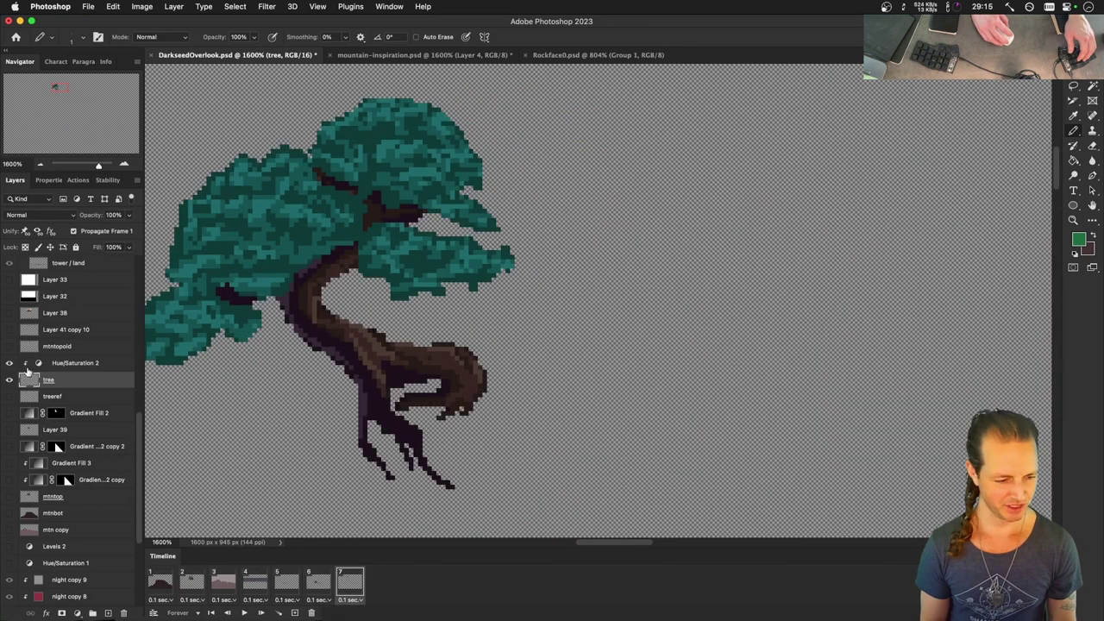
{"action": "left_click", "coordinate": [60, 363]}
{"action": "left_click", "coordinate": [94, 613]}
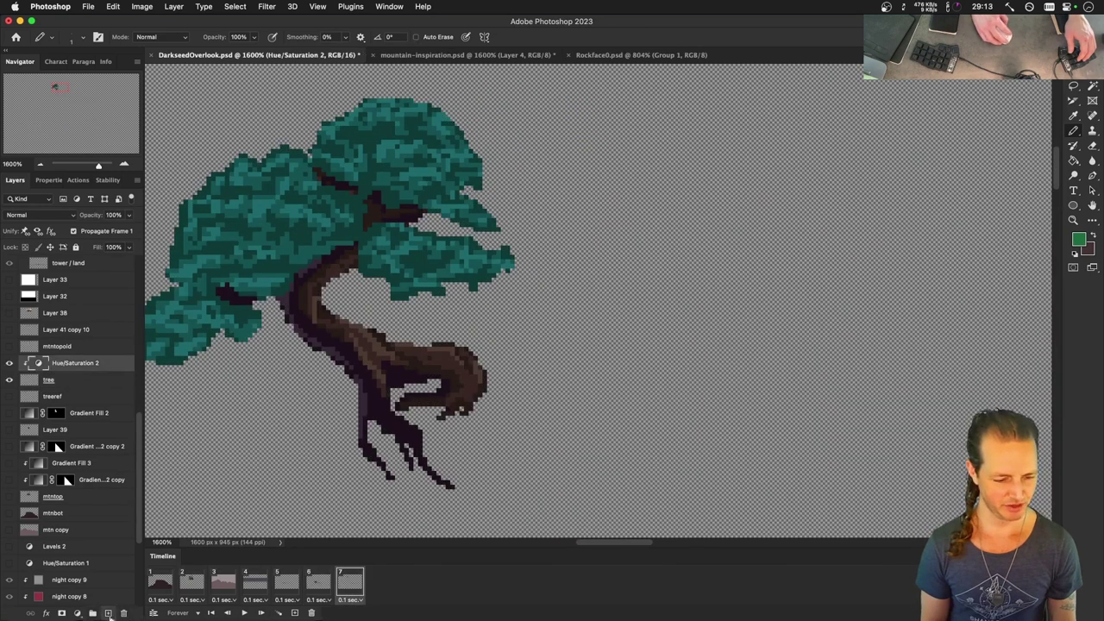
{"action": "double_click", "coordinate": [55, 363]}
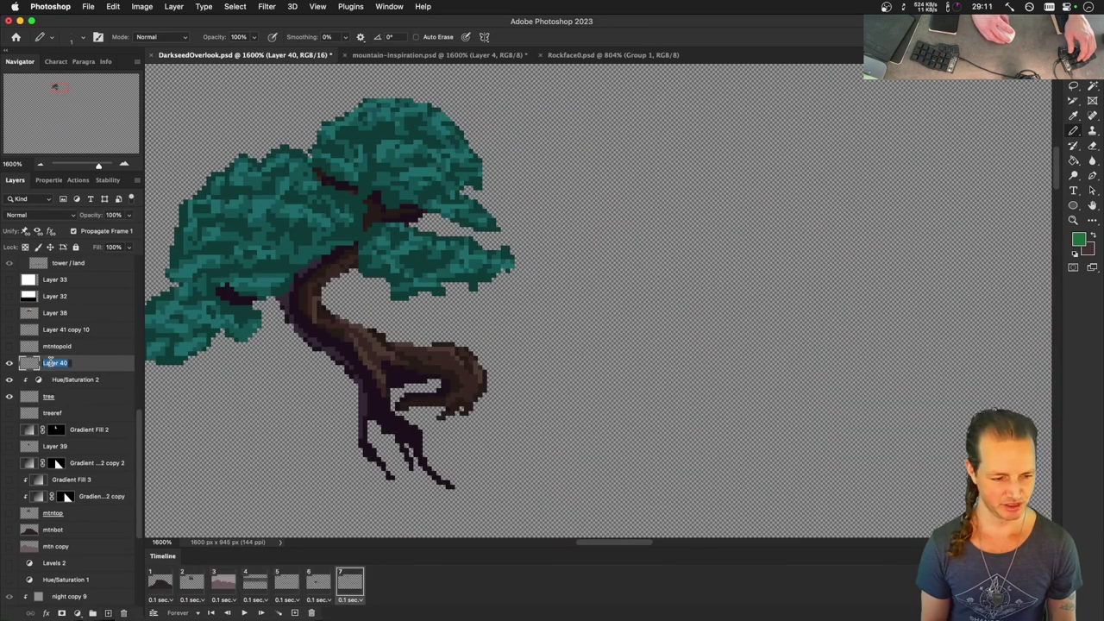
{"action": "type", "text": "treeegrtassa"}
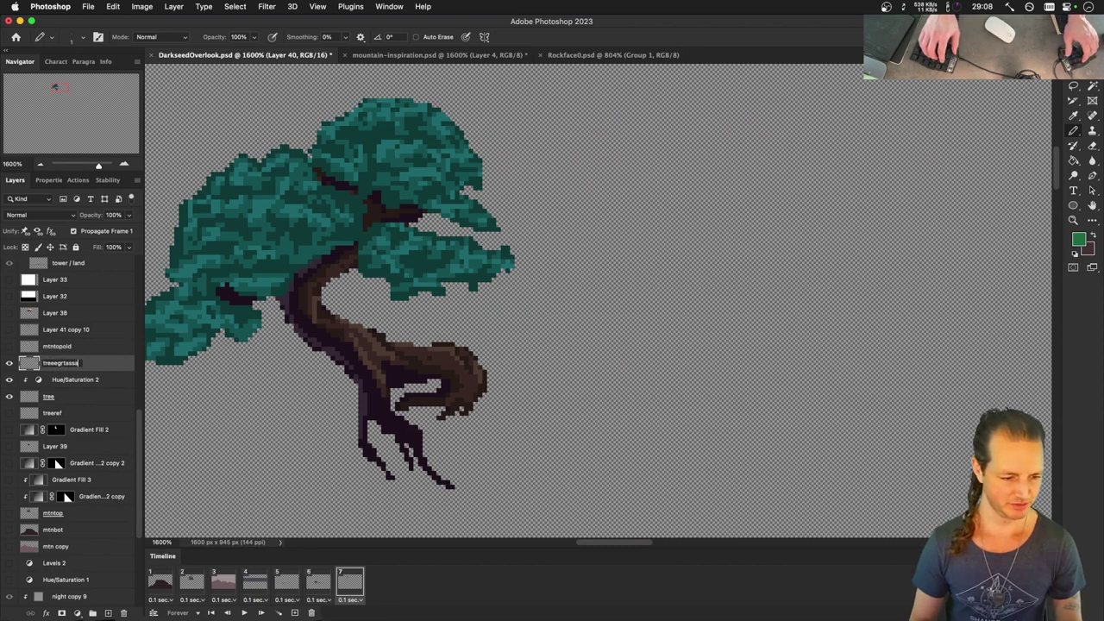
{"action": "type", "text": "aas"}
{"action": "key", "text": "Return"}
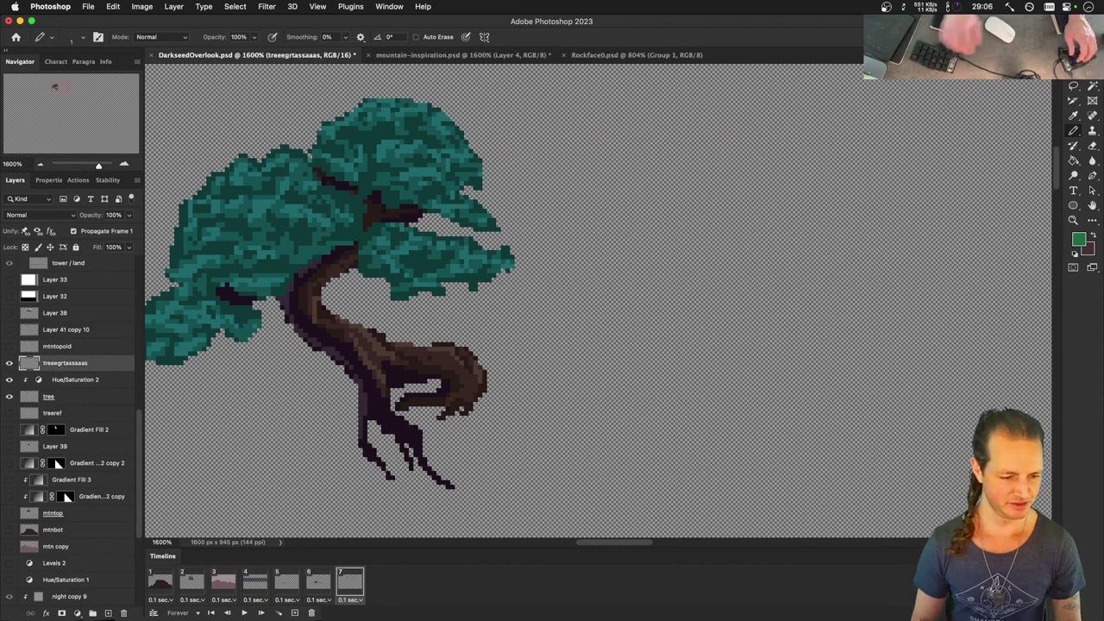
{"action": "mouse_move", "coordinate": [445, 397]}
{"action": "left_mouse_down"}
{"action": "mouse_move", "coordinate": [454, 408]}
{"action": "mouse_move", "coordinate": [469, 397]}
{"action": "left_mouse_up"}
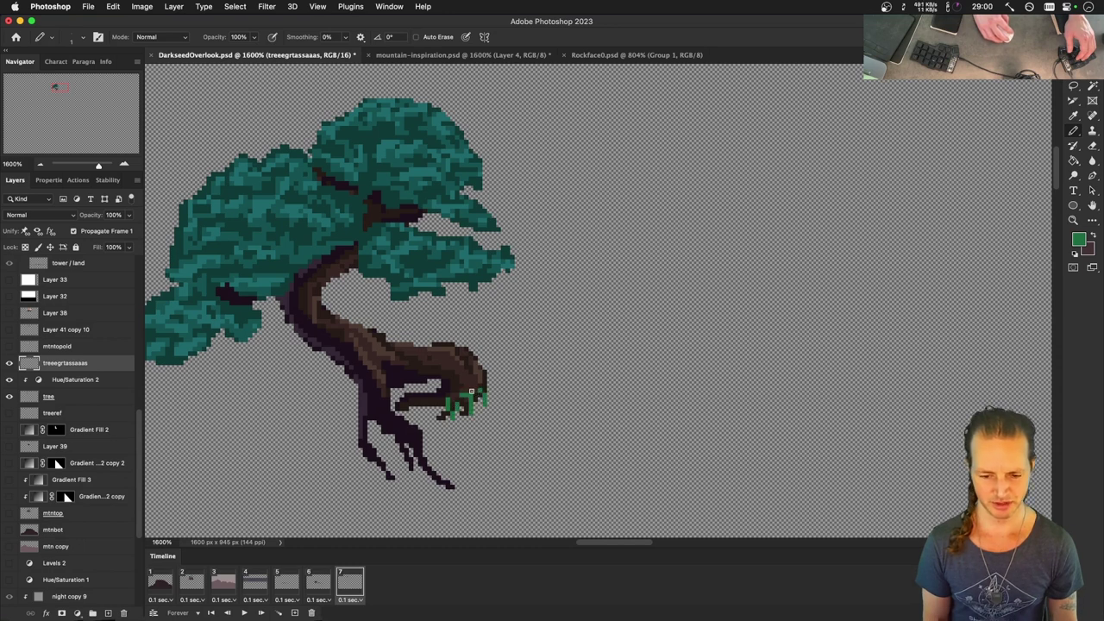
Show animation frame 2 and sample the brighter green from the grass tufts beside the top of the steps.
{"action": "key", "text": "comma"}
{"action": "left_click_drag", "start_coordinate": [936, 203], "coordinate": [919, 199]}
{"action": "scroll", "coordinate": [917, 196], "scroll_direction": "right", "scroll_amount": 3}
{"action": "scroll", "coordinate": [917, 196], "scroll_direction": "up", "scroll_amount": 1}
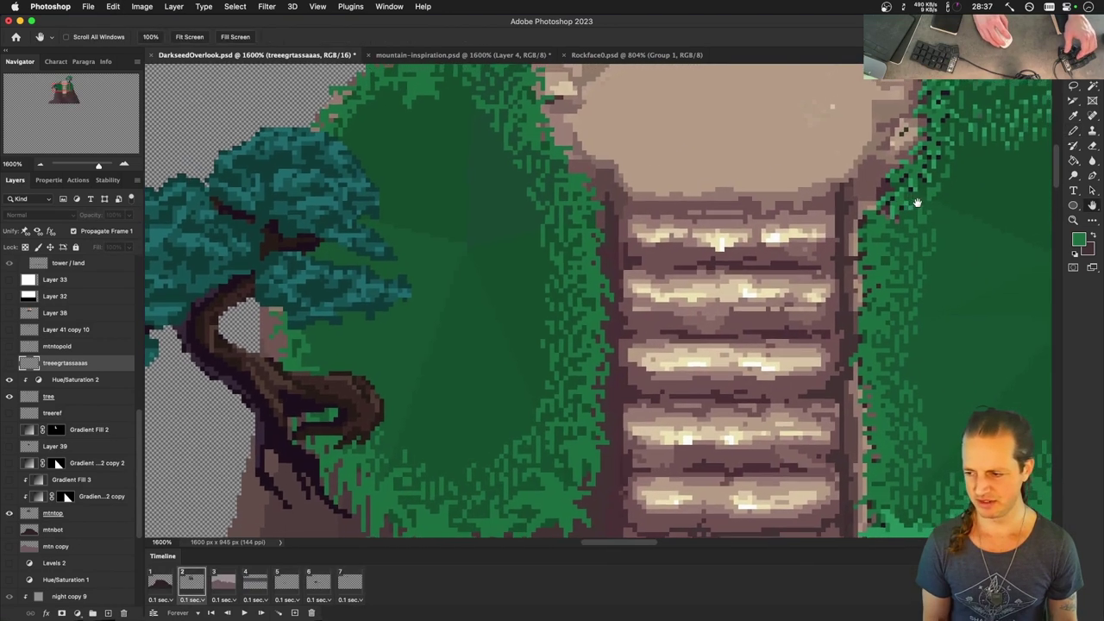
{"action": "key", "text": "i"}
{"action": "left_click", "coordinate": [889, 207]}
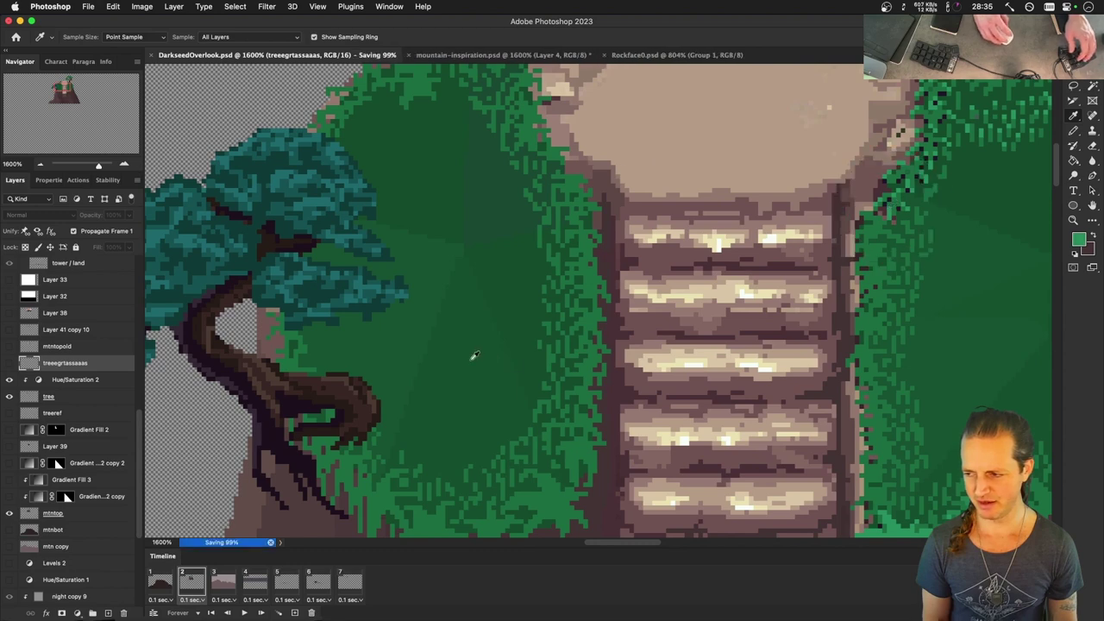
Touch up the root's grass blades with the brighter green in animation frame 7 and save the document.
{"action": "left_click", "coordinate": [350, 583]}
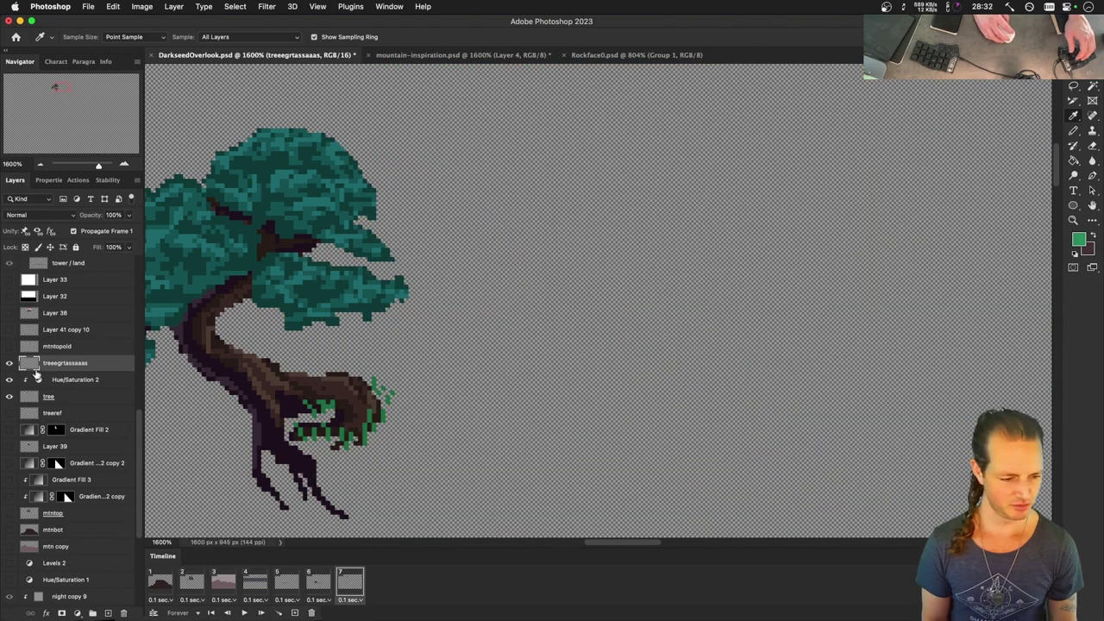
{"action": "key", "text": "b"}
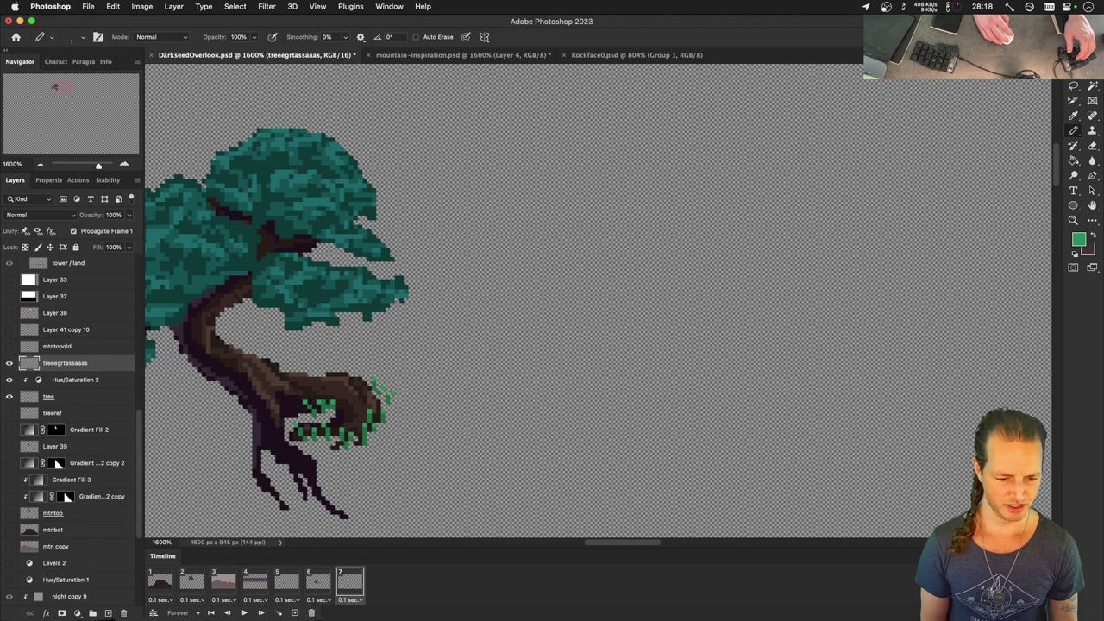
{"action": "key", "text": "super+s"}
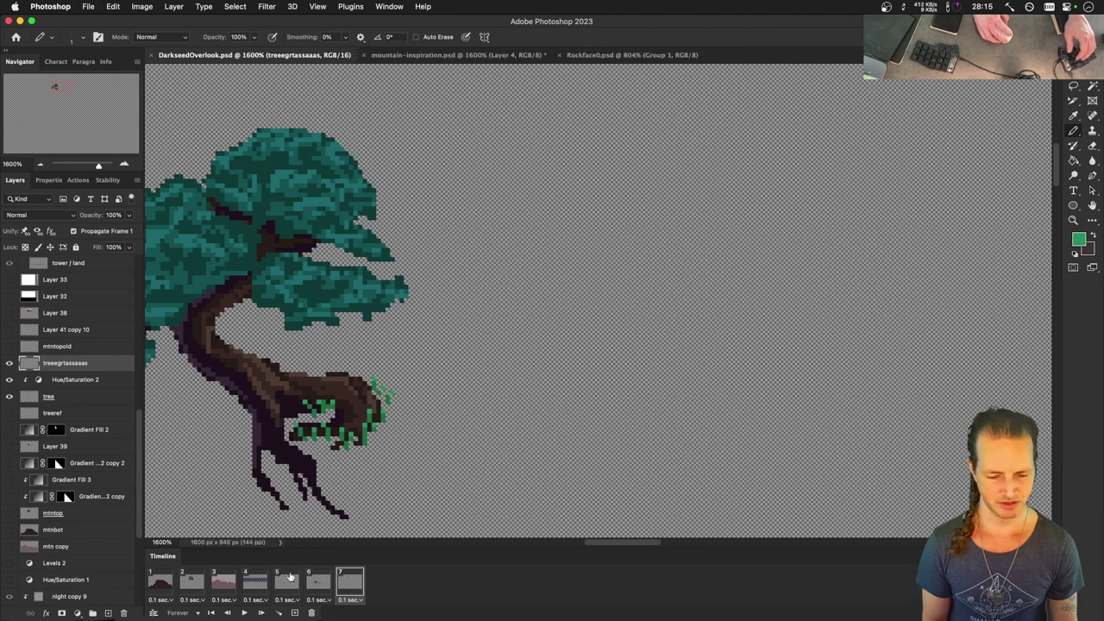
Hide the tree layer in animation frame 2 and draw mid-green blades on mtntop along the left slope's outer edge.
{"action": "left_click", "coordinate": [194, 583]}
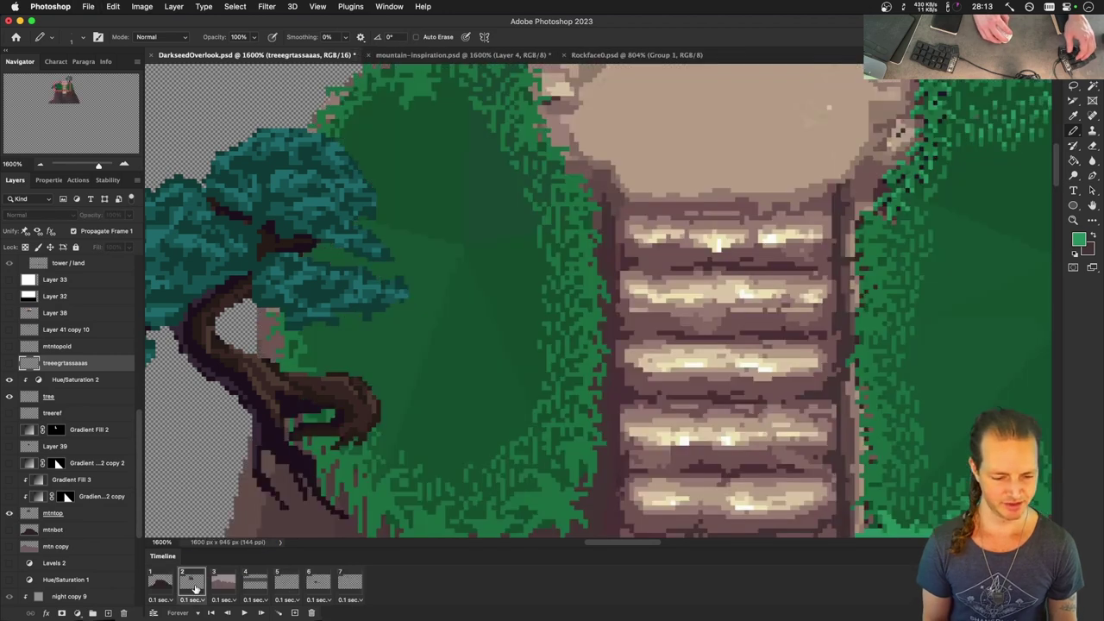
{"action": "left_click", "coordinate": [8, 396]}
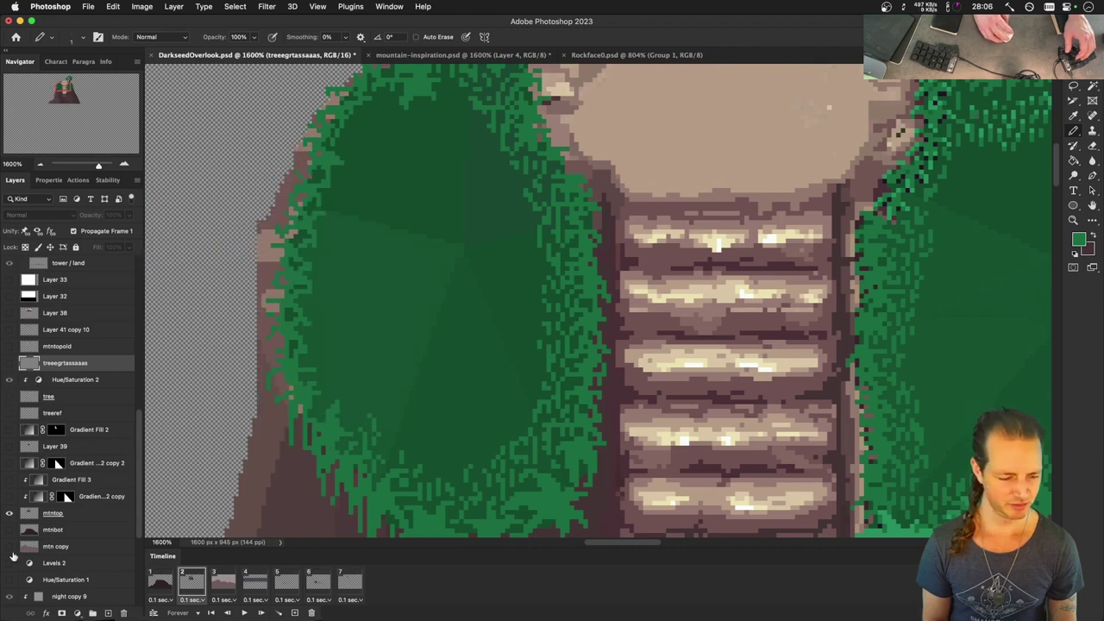
{"action": "left_click", "coordinate": [35, 513]}
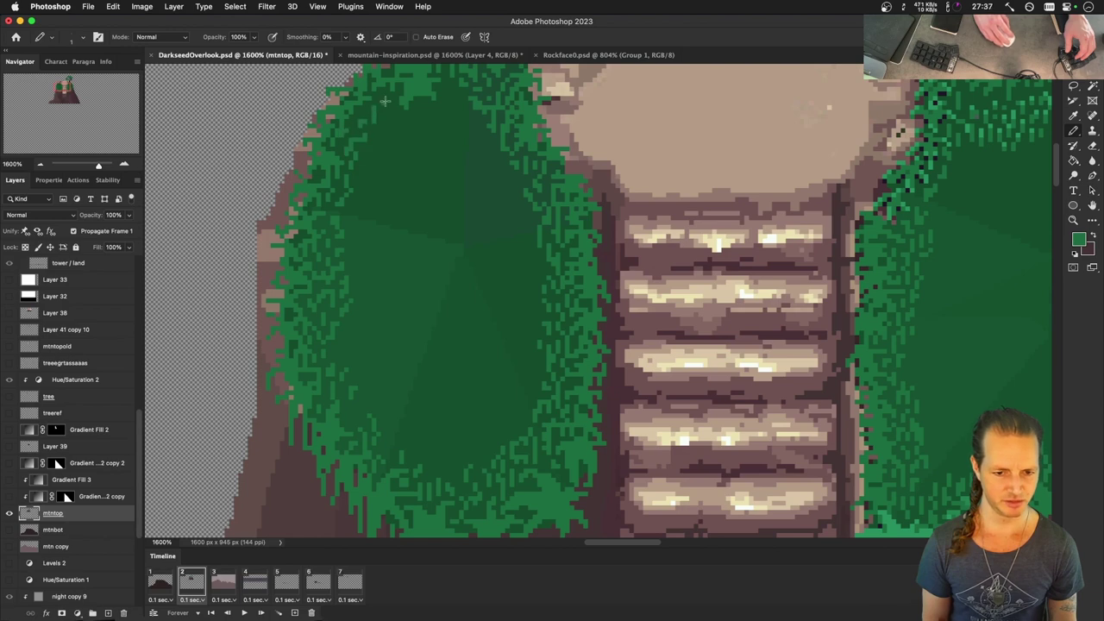
{"action": "key", "text": "h"}
{"action": "scroll", "coordinate": [496, 344], "scroll_direction": "down", "scroll_amount": 5}
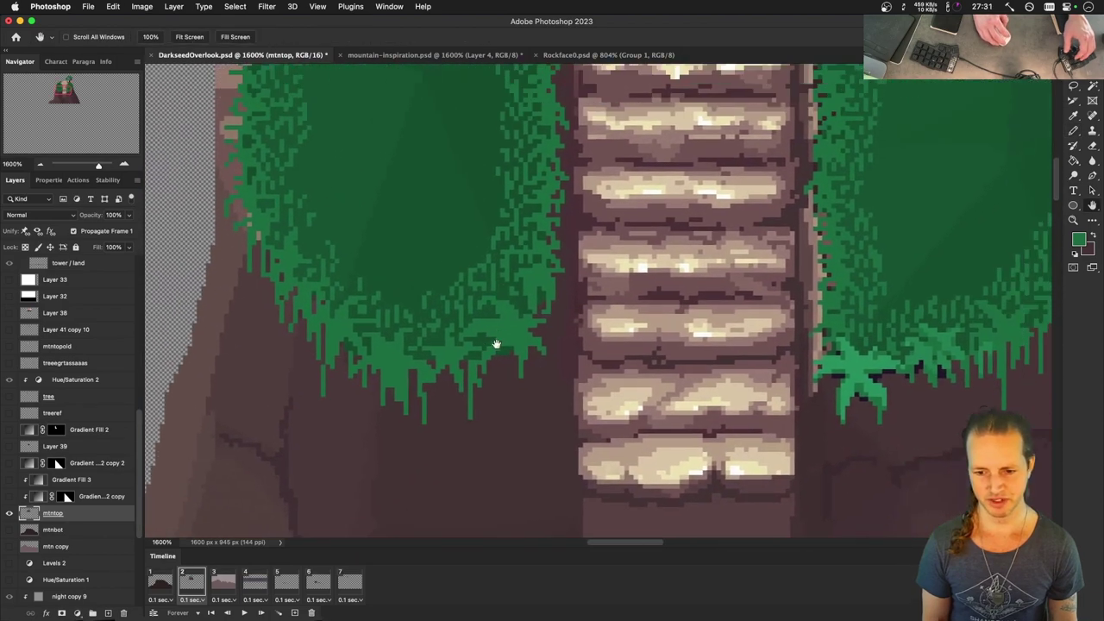
Select the mid-green grass blade pixels on the mtntop layer, with the brighter green as the drawing colour.
{"action": "scroll", "coordinate": [496, 344], "scroll_direction": "up", "scroll_amount": 5}
{"action": "scroll", "coordinate": [496, 344], "scroll_direction": "right", "scroll_amount": 5}
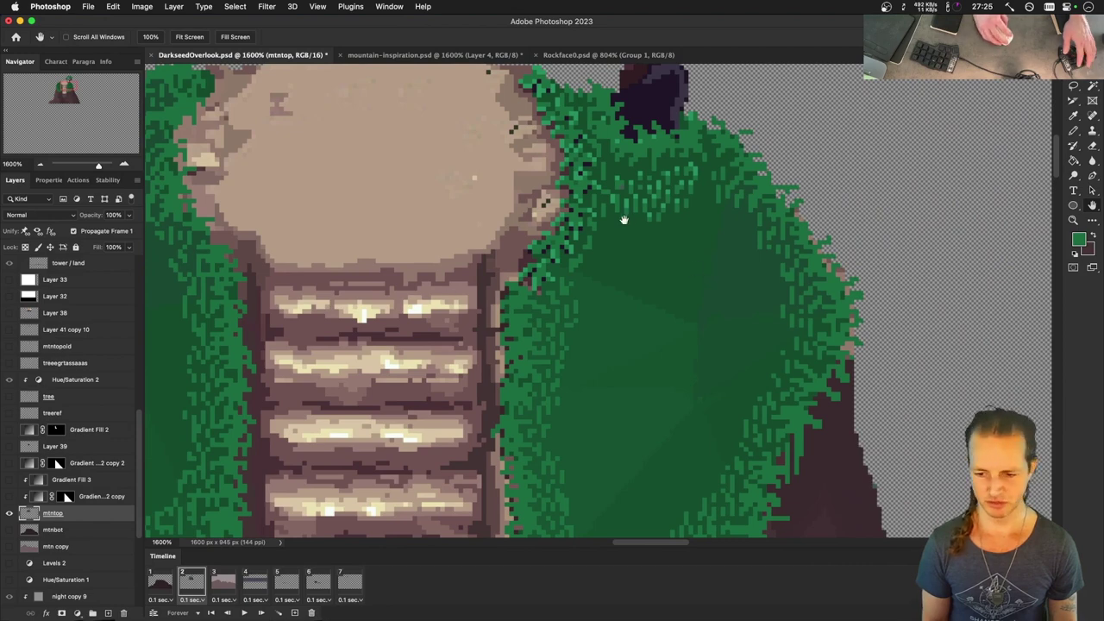
{"action": "key", "text": "m"}
{"action": "key", "text": "ctrl+shift+d"}
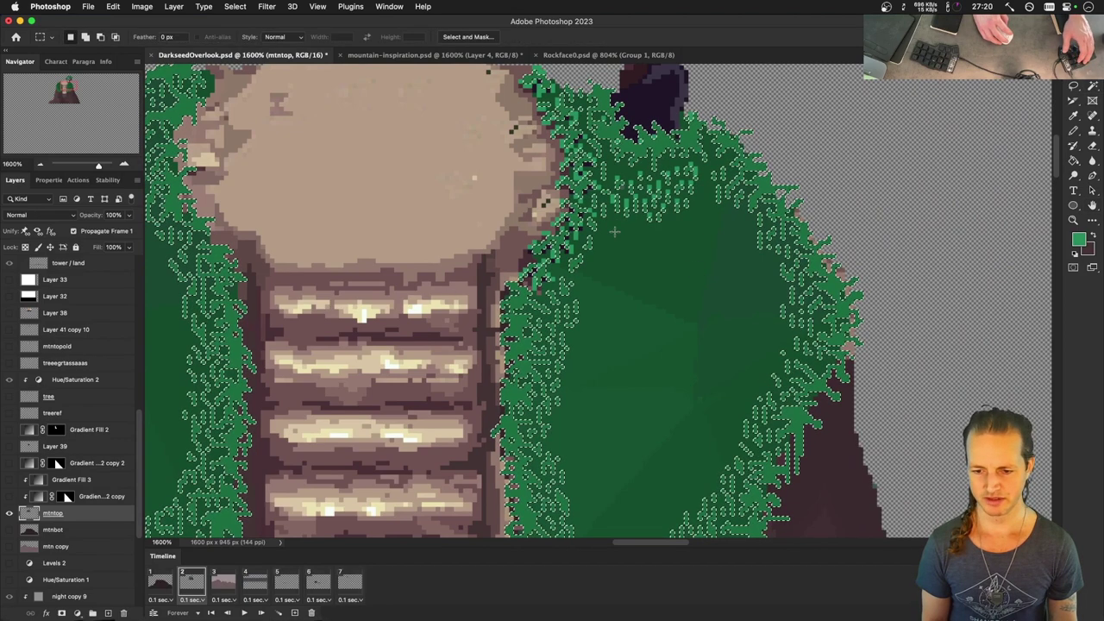
Clear the selection, draw brighter green grass blades on the mtntop layer below the bonsai tree's trunk, and save the document.
{"action": "key", "text": "h"}
{"action": "key", "text": "ctrl+d"}
{"action": "scroll", "coordinate": [649, 211], "scroll_direction": "up", "scroll_amount": 3}
{"action": "scroll", "coordinate": [648, 211], "scroll_direction": "right", "scroll_amount": 2}
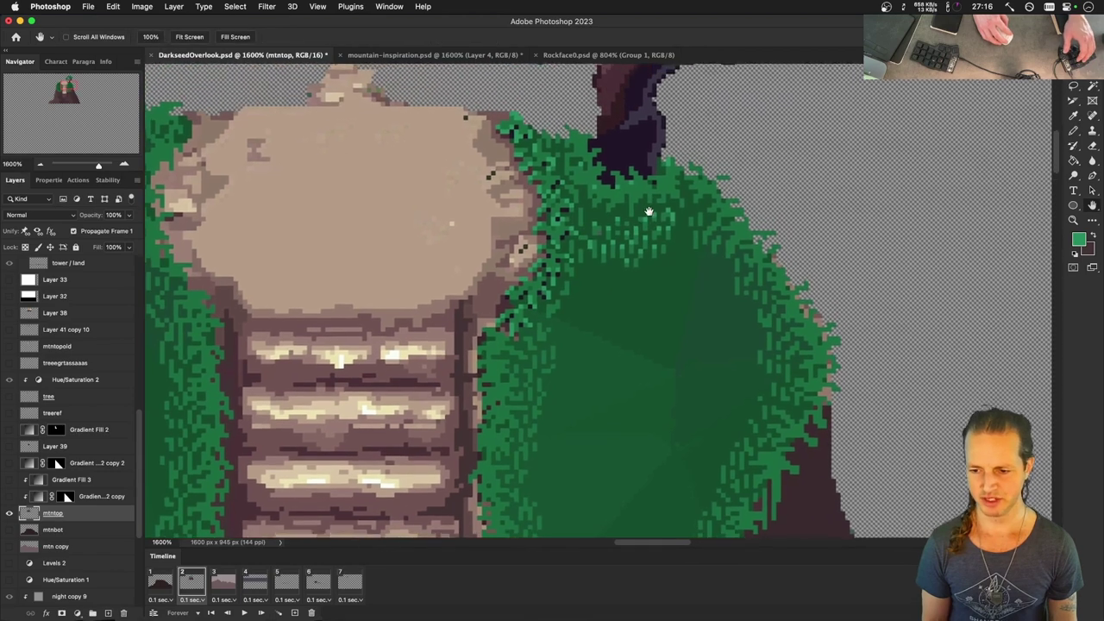
{"action": "scroll", "coordinate": [648, 211], "scroll_direction": "up", "scroll_amount": 2}
{"action": "scroll", "coordinate": [648, 211], "scroll_direction": "right", "scroll_amount": 1}
{"action": "key", "text": "b"}
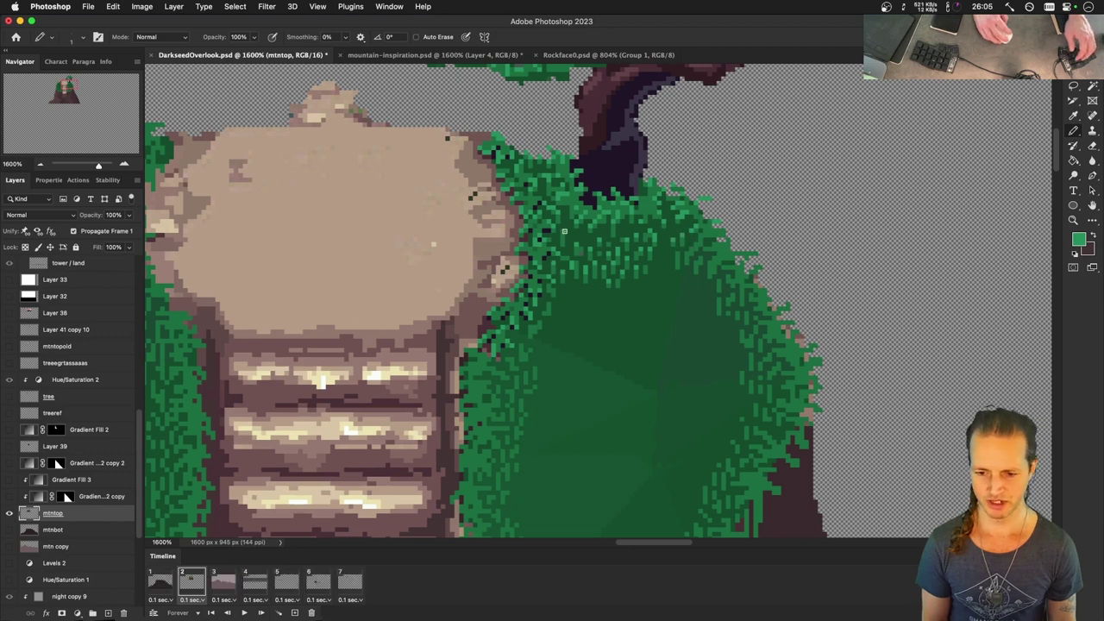
{"action": "scroll", "coordinate": [564, 258], "scroll_direction": "down", "scroll_amount": 2}
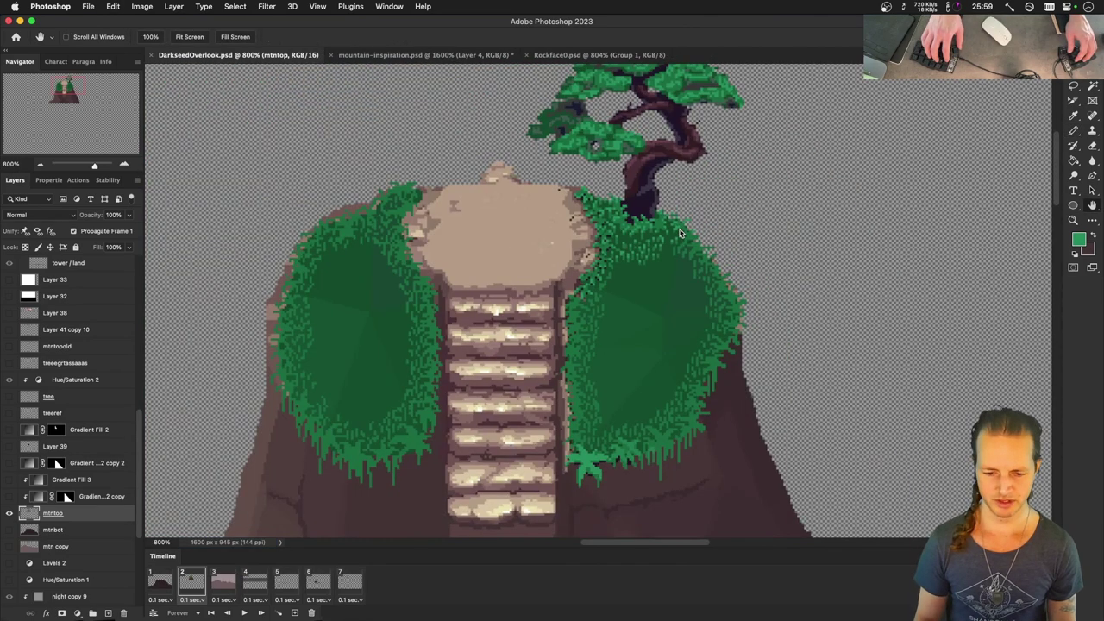
{"action": "scroll", "coordinate": [418, 355], "scroll_direction": "down", "scroll_amount": 2}
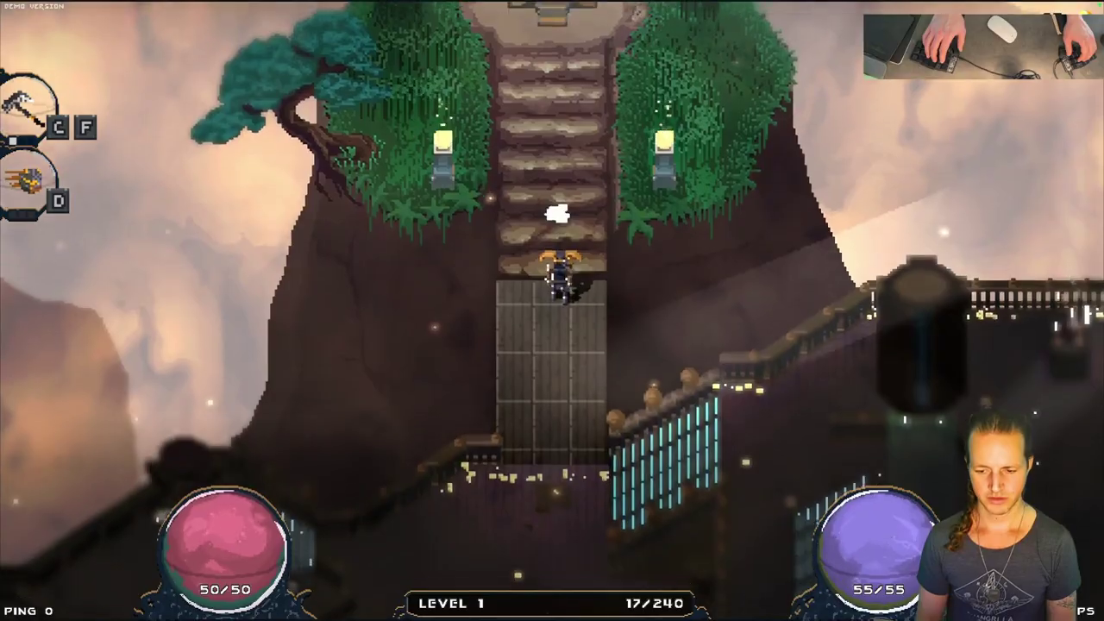
Walk the character up the steps and around the platform in the game to examine the overlook's grass and parallax scenery.
{"action": "key", "text": "w"}
{"action": "key", "text": "a"}
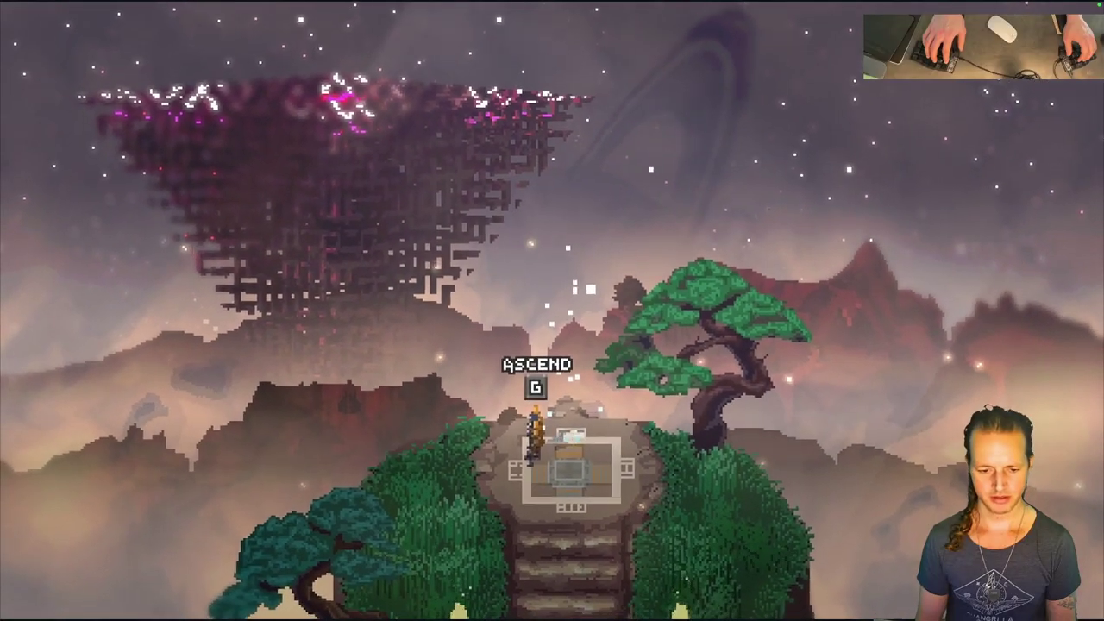
{"action": "key", "text": "d"}
{"action": "key", "text": "a"}
{"action": "key", "text": "d"}
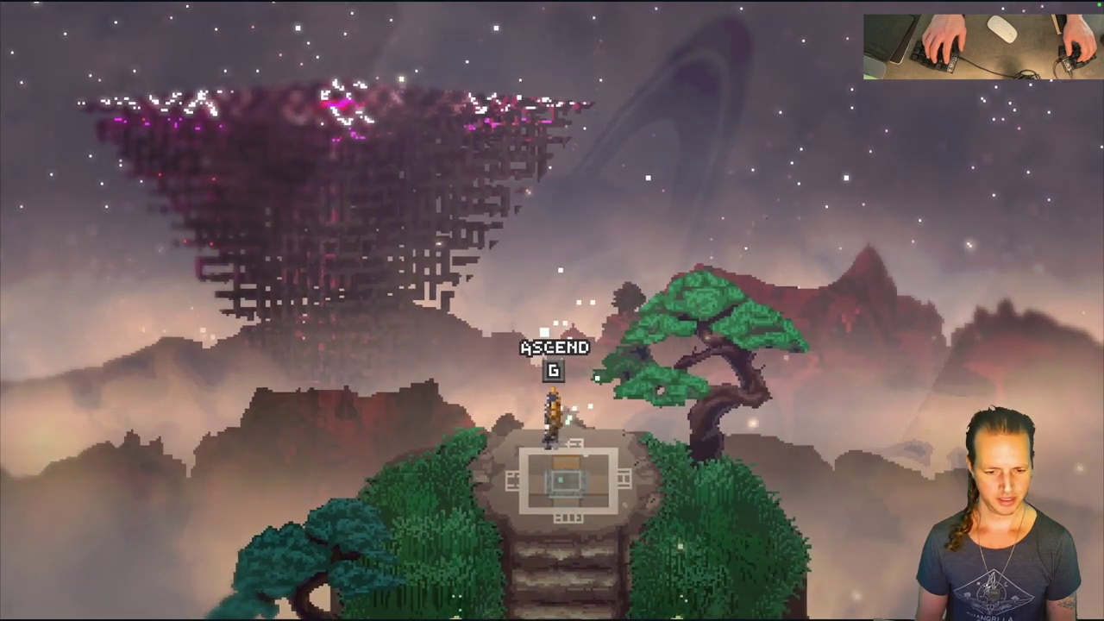
{"action": "key", "text": "d"}
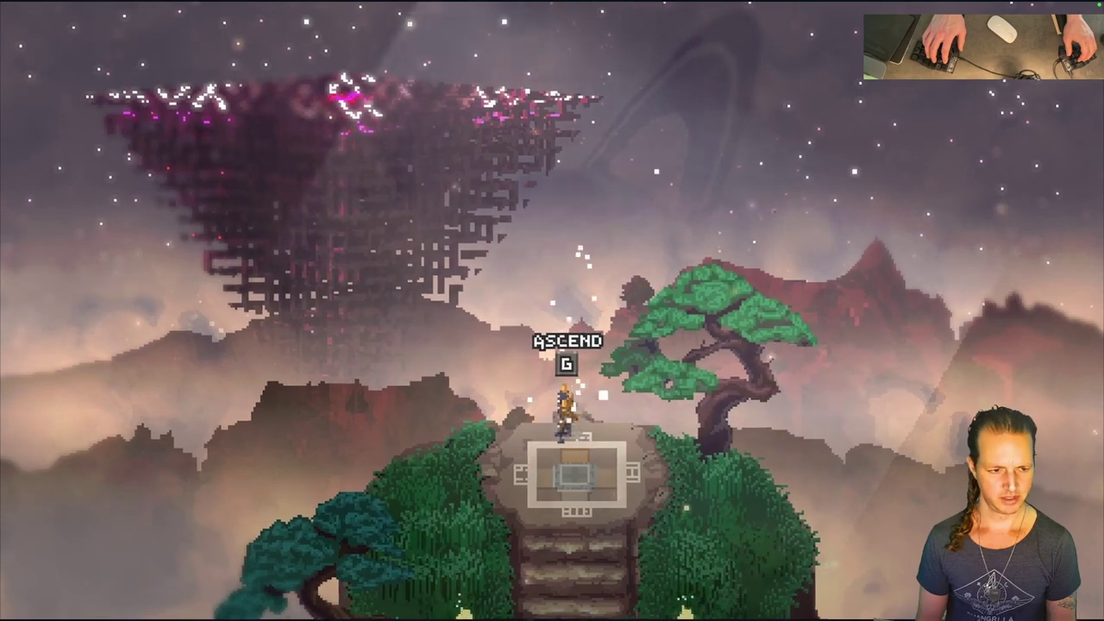
Switch to iTerm2 and open RenderSystem.cpp through the tag search.
{"action": "key", "text": "super+Tab"}
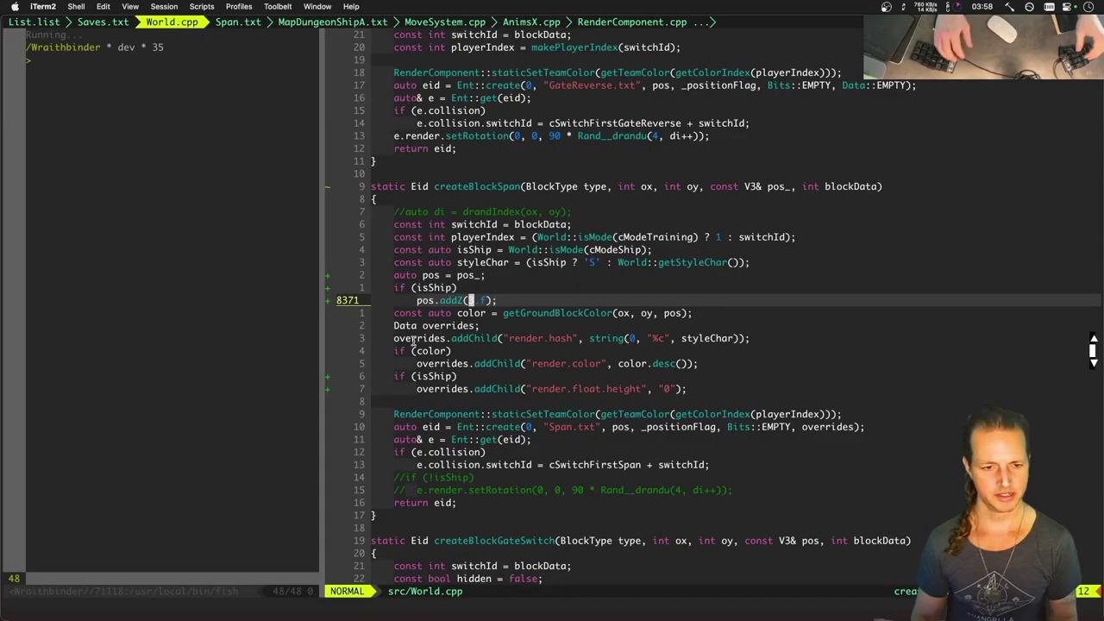
{"action": "key", "text": "ctrl+s"}
{"action": "type", "text": "re"}
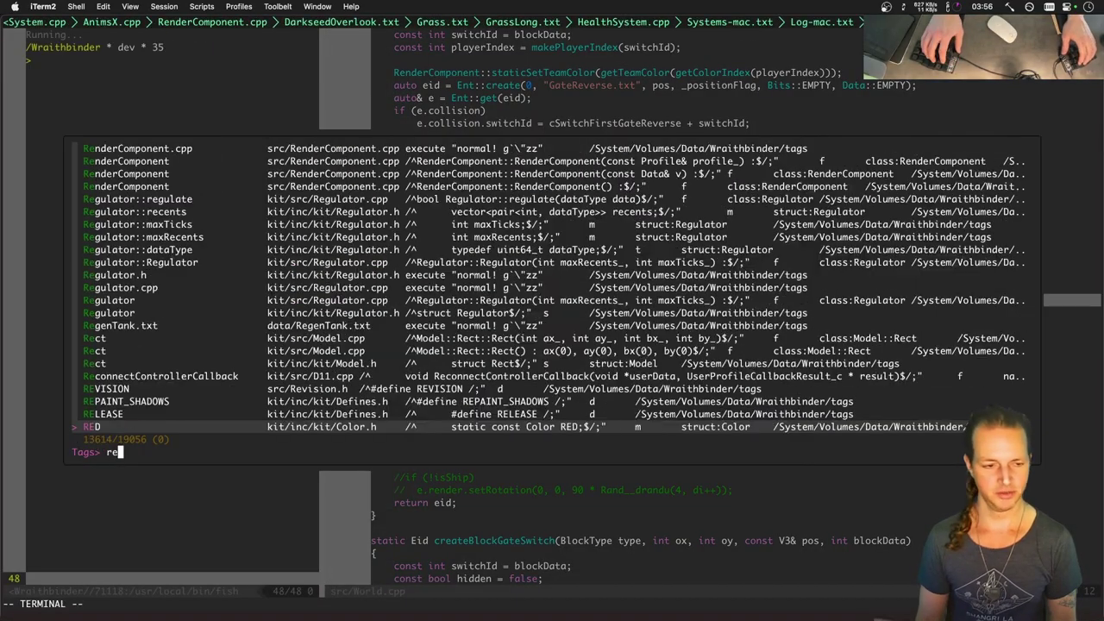
{"action": "type", "text": "nsys"}
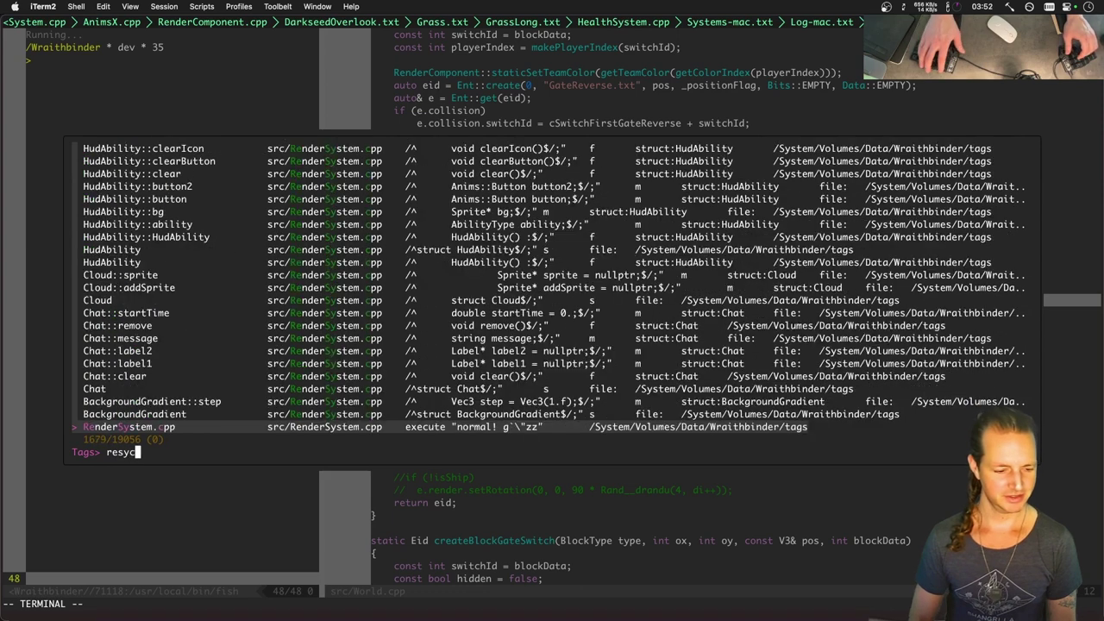
{"action": "key", "text": "Return"}
Enable the debug alert for _cameraParallax.x and _cameraParallax.y in RenderSystem.cpp, save the file, and check its values on the game's overlook platform.
{"action": "key", "text": "j"}
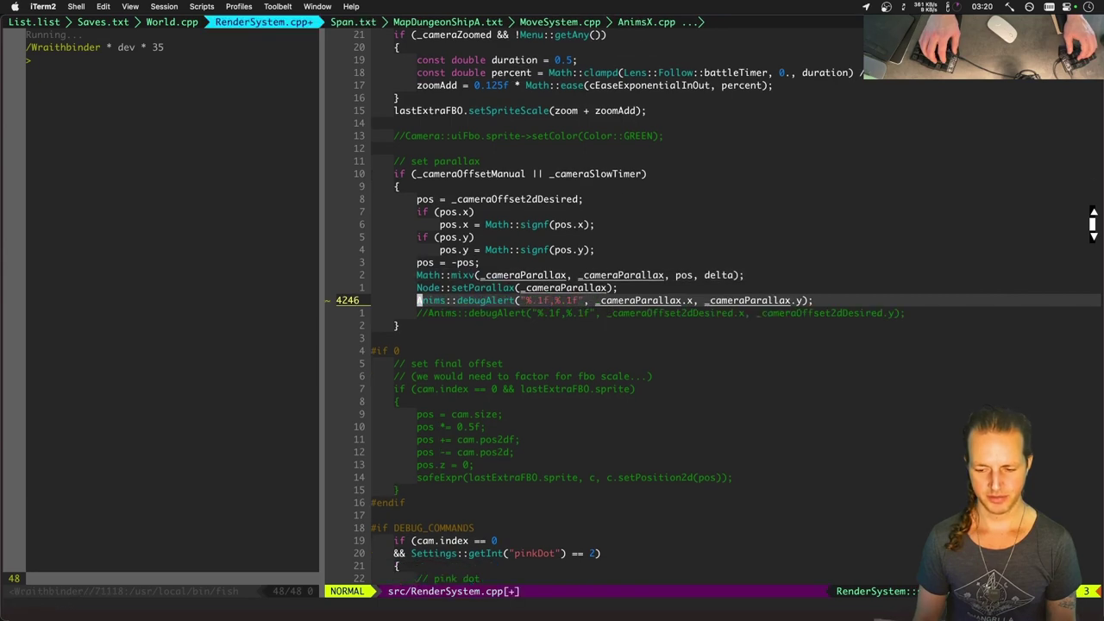
{"action": "type", "text": ":w"}
{"action": "key", "text": "Return"}
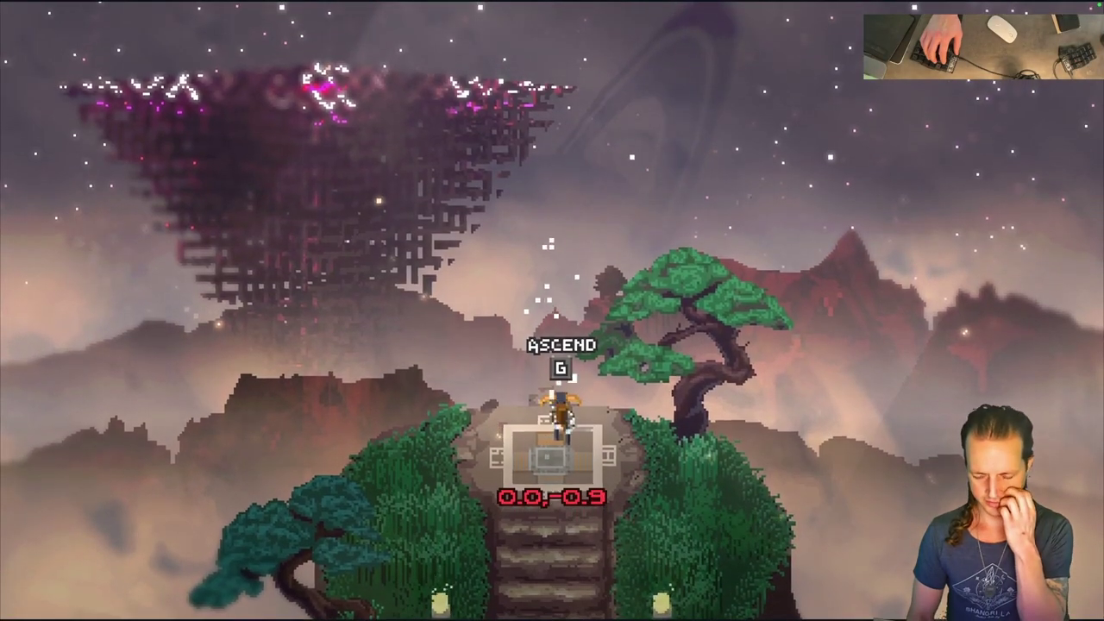
{"action": "key", "text": "w"}
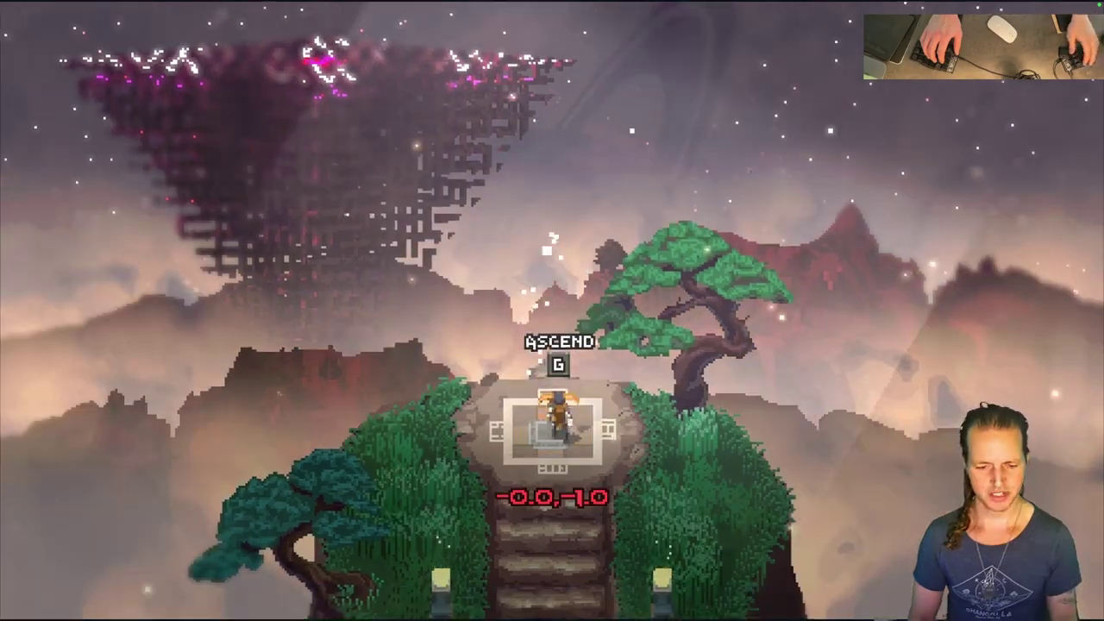
Switch back to iTerm2 and bring up the DarkseedOverlook.txt file.
{"action": "key", "text": "alt+Tab"}
{"action": "key", "text": "Tab"}
{"action": "key", "text": "Tab"}
{"action": "key", "text": "Tab"}
{"action": "key", "text": "Tab"}
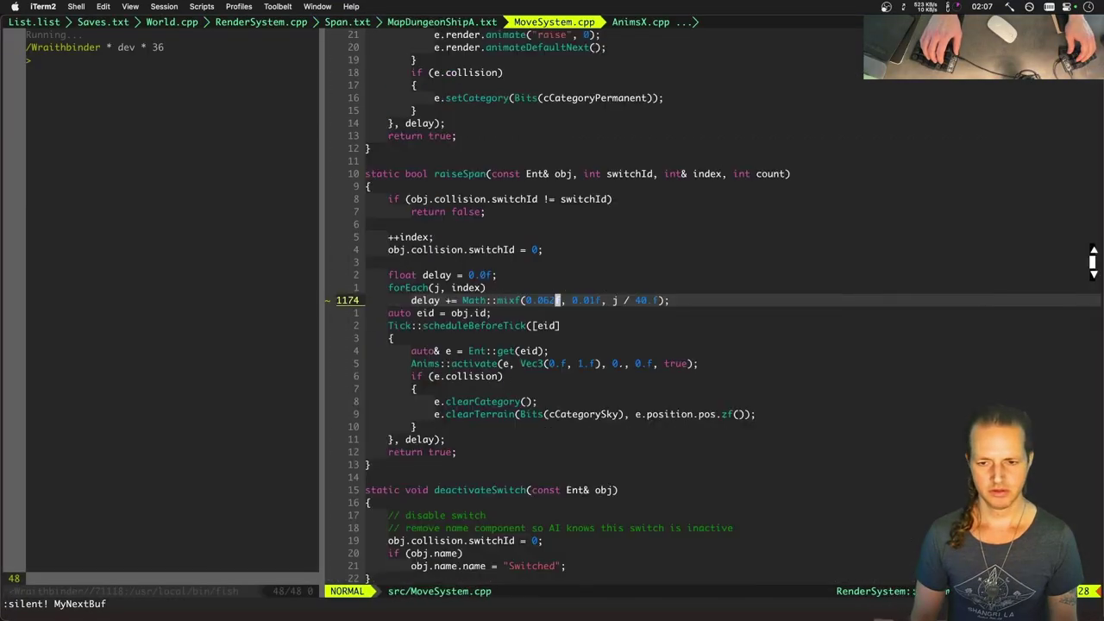
{"action": "key", "text": "Tab"}
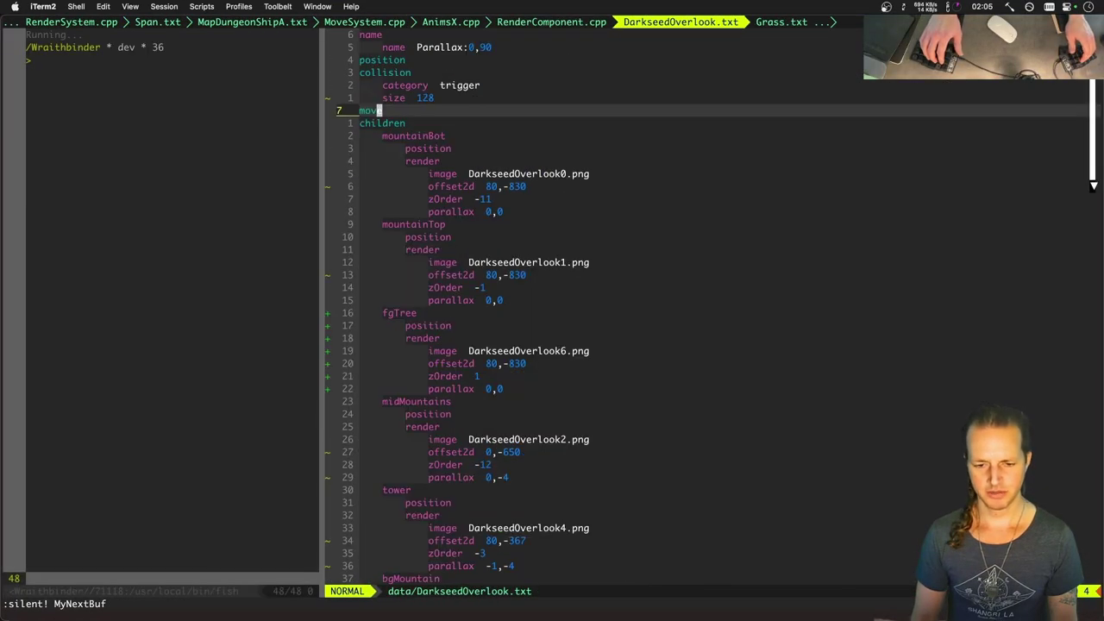
Set the tower's parallax to 0,-4 in DarkseedOverlook.txt.
{"action": "key", "text": "j"}
{"action": "key", "text": "j"}
{"action": "key", "text": "j"}
{"action": "key", "text": "j"}
{"action": "key", "text": "j"}
{"action": "key", "text": "j"}
{"action": "key", "text": "j"}
{"action": "key", "text": "j"}
{"action": "key", "text": "j"}
{"action": "key", "text": "j"}
{"action": "key", "text": "j"}
{"action": "key", "text": "j"}
{"action": "key", "text": "j"}
{"action": "key", "text": "j"}
{"action": "key", "text": "j"}
{"action": "key", "text": "ctrl+d"}
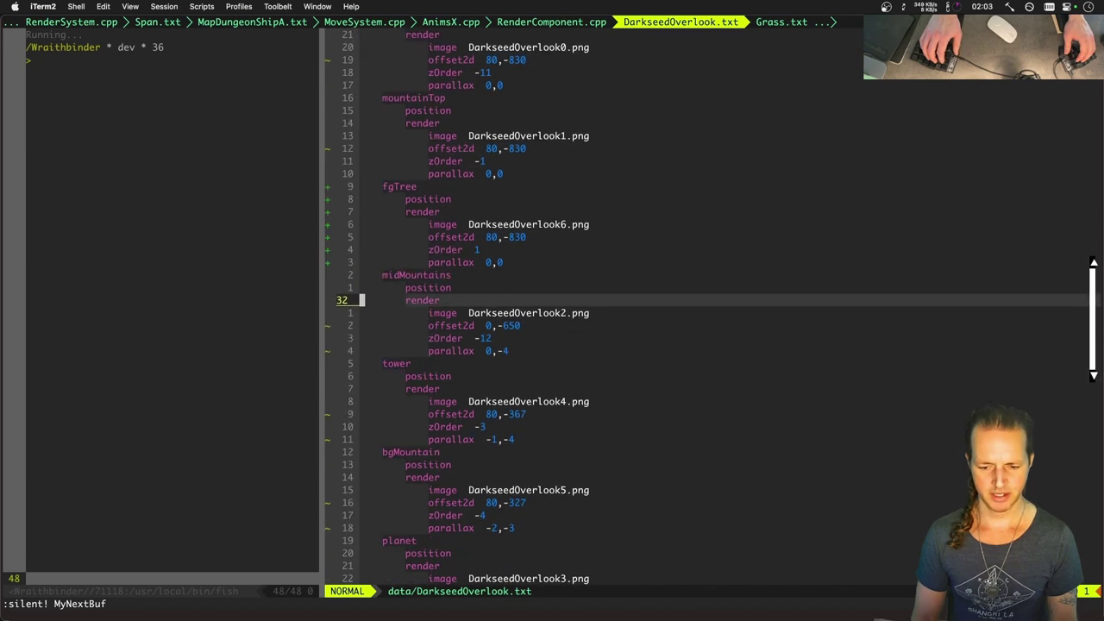
{"action": "key", "text": "ctrl+d"}
{"action": "key", "text": "l"}
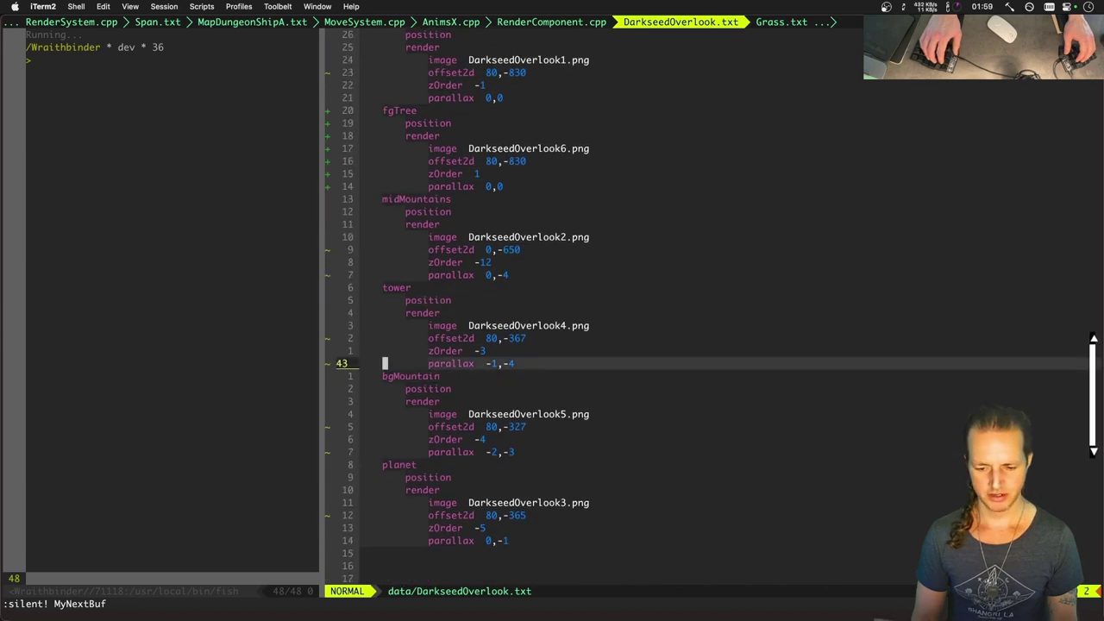
{"action": "key", "text": "k"}
{"action": "key", "text": "dollar"}
{"action": "key", "text": "h"}
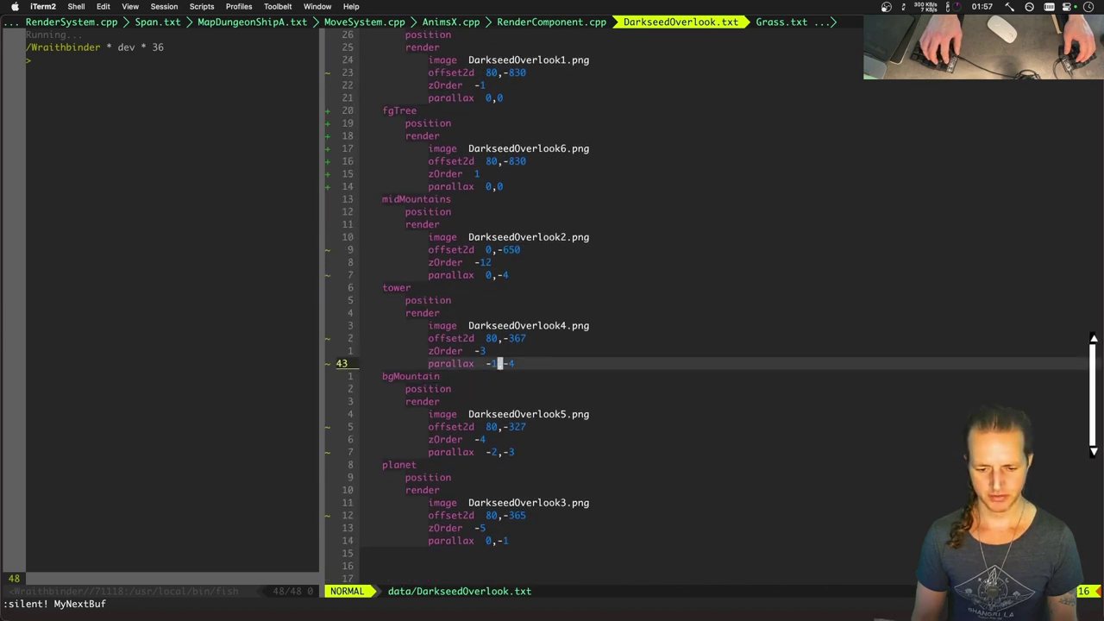
{"action": "type", "text": "vlc0"}
{"action": "key", "text": "Escape"}
Set bgMountain's parallax to 0,-3 and save DarkseedOverlook.txt.
{"action": "key", "text": "j"}
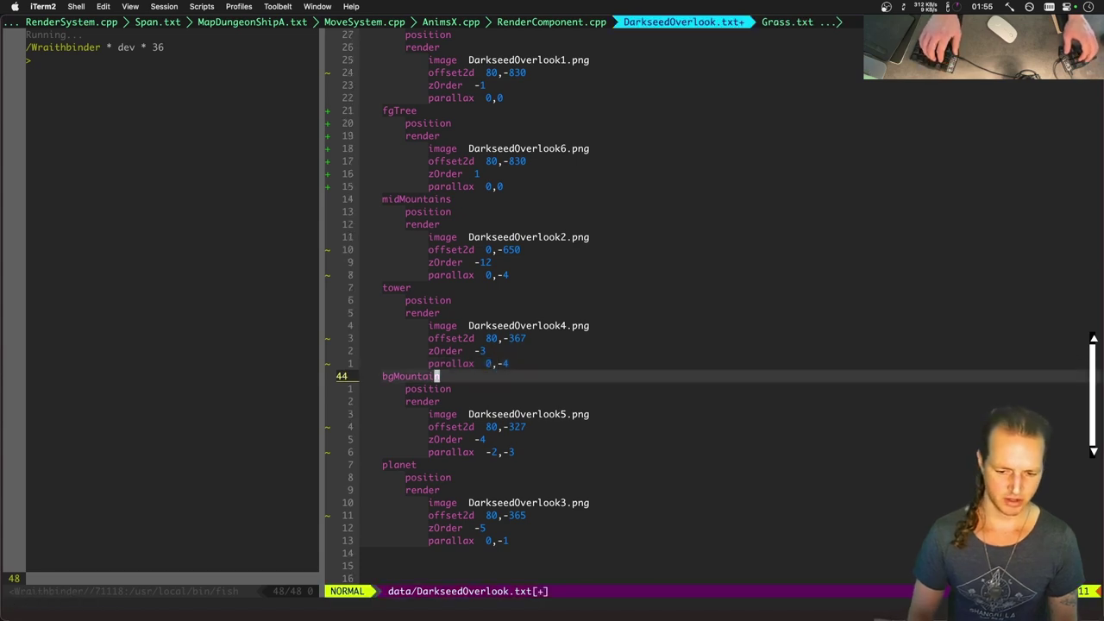
{"action": "key", "text": "j"}
{"action": "key", "text": "j"}
{"action": "key", "text": "j"}
{"action": "key", "text": "j"}
{"action": "key", "text": "j"}
{"action": "key", "text": "j"}
{"action": "key", "text": "period"}
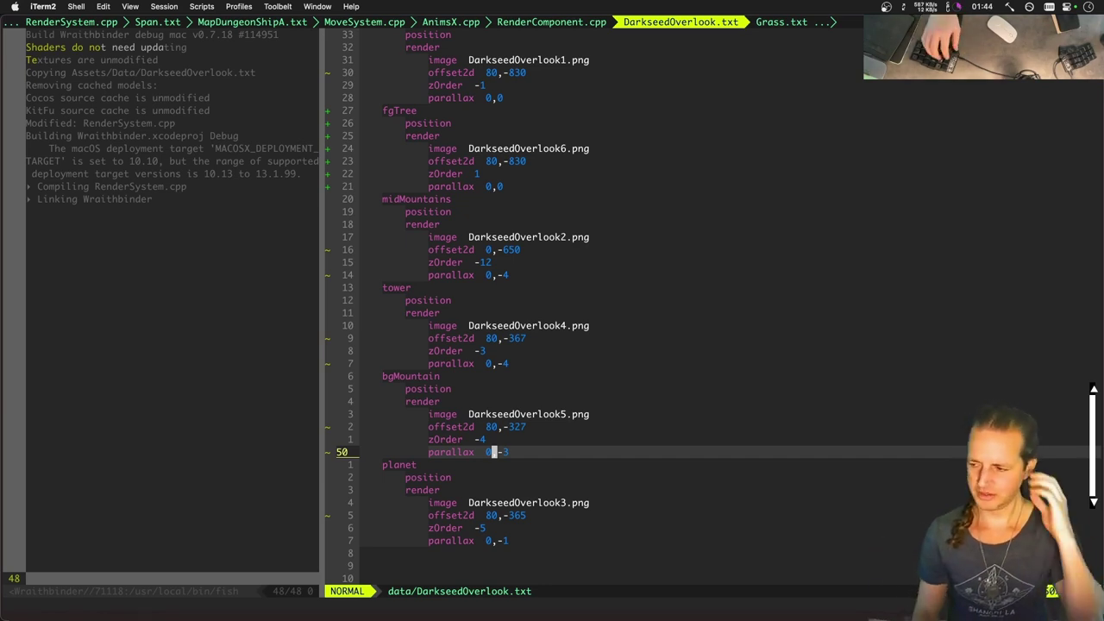
Walk the character up and down the steps and sideways across the overlook in the game to check the scenery's parallax.
{"action": "key", "text": "Up"}
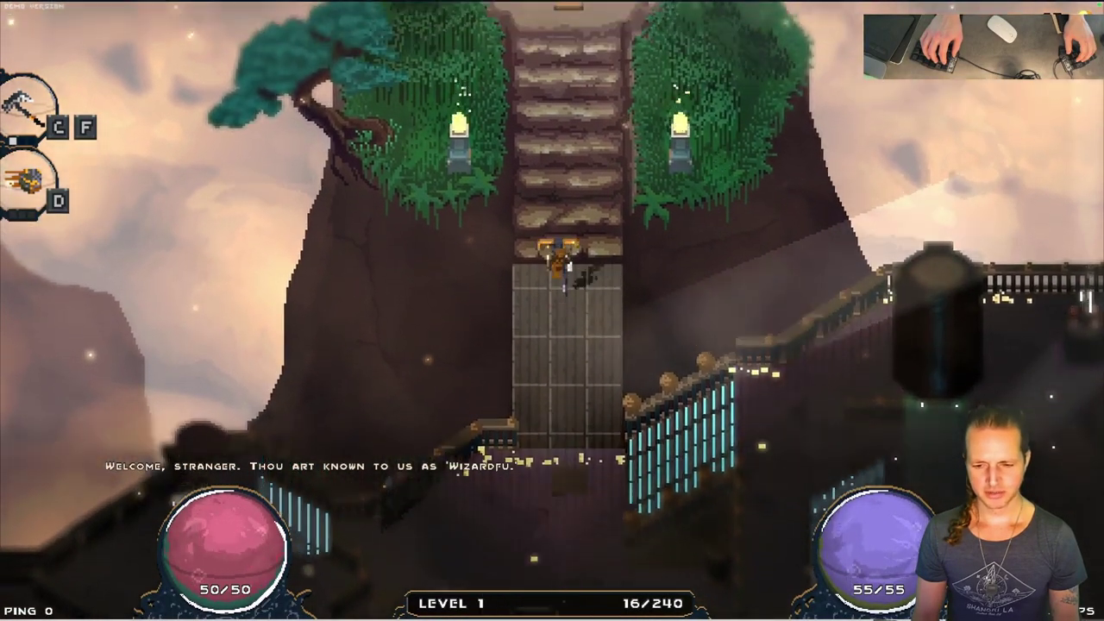
{"action": "key", "text": "Up"}
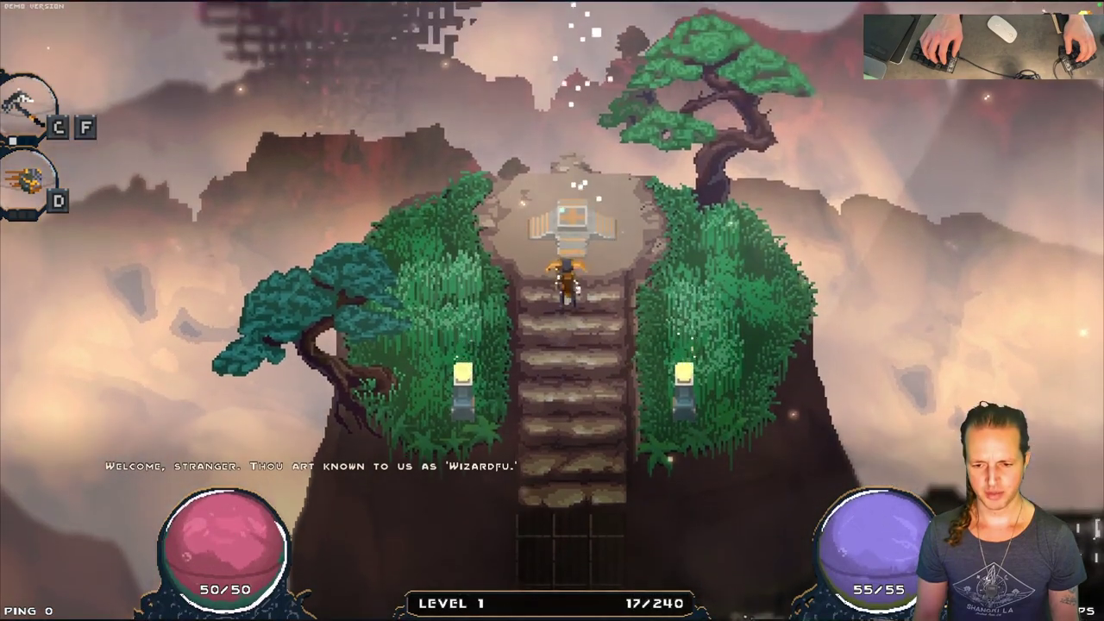
{"action": "key", "text": "Up"}
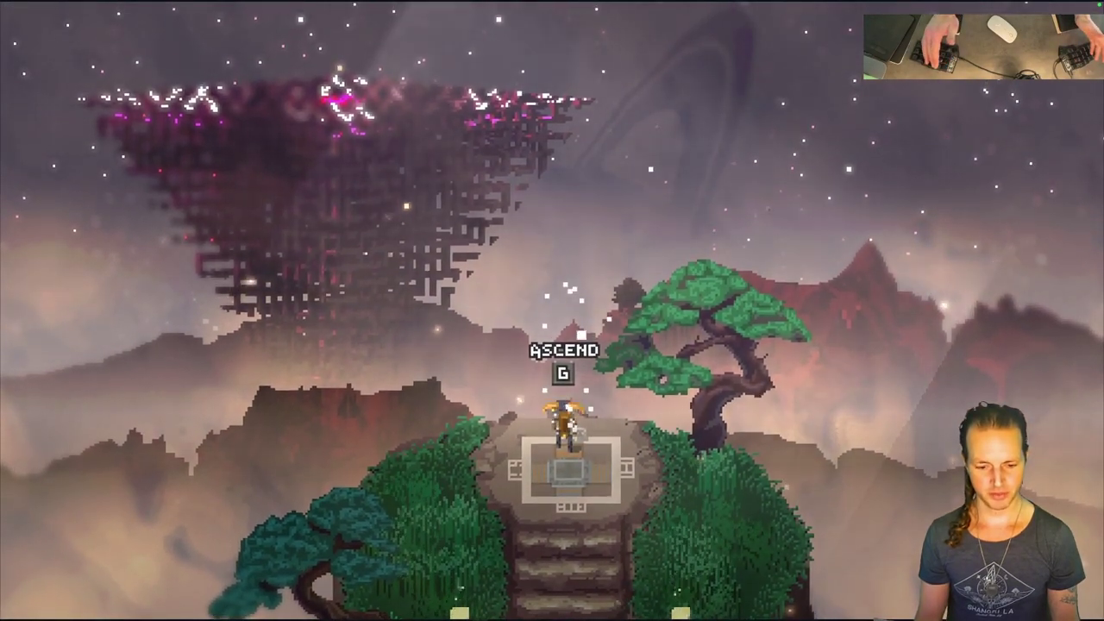
{"action": "key", "text": "Left"}
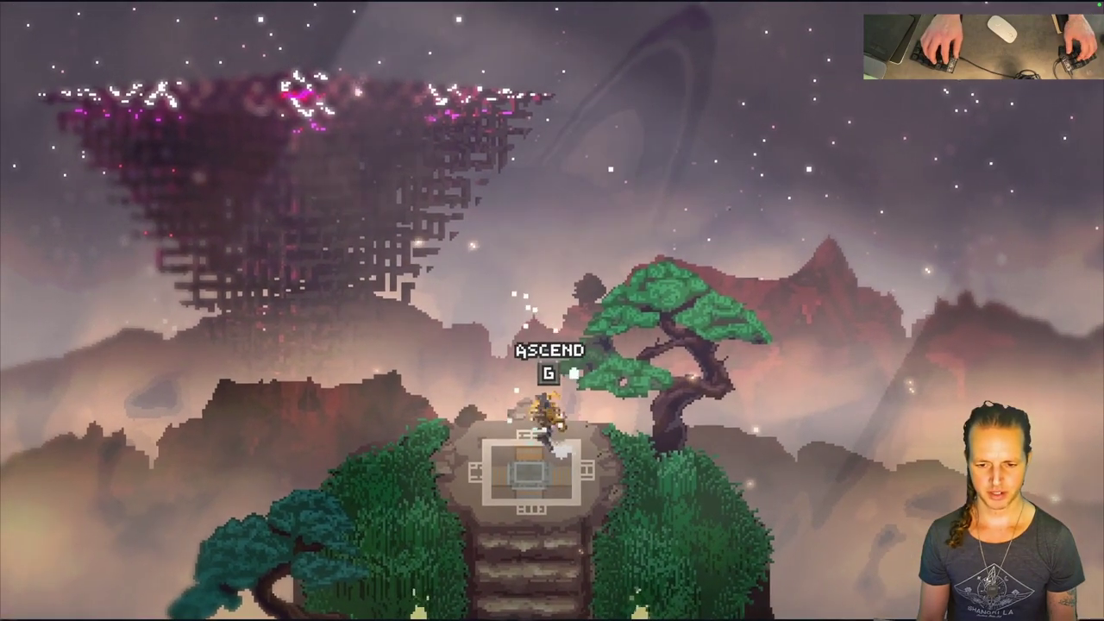
{"action": "key", "text": "Left"}
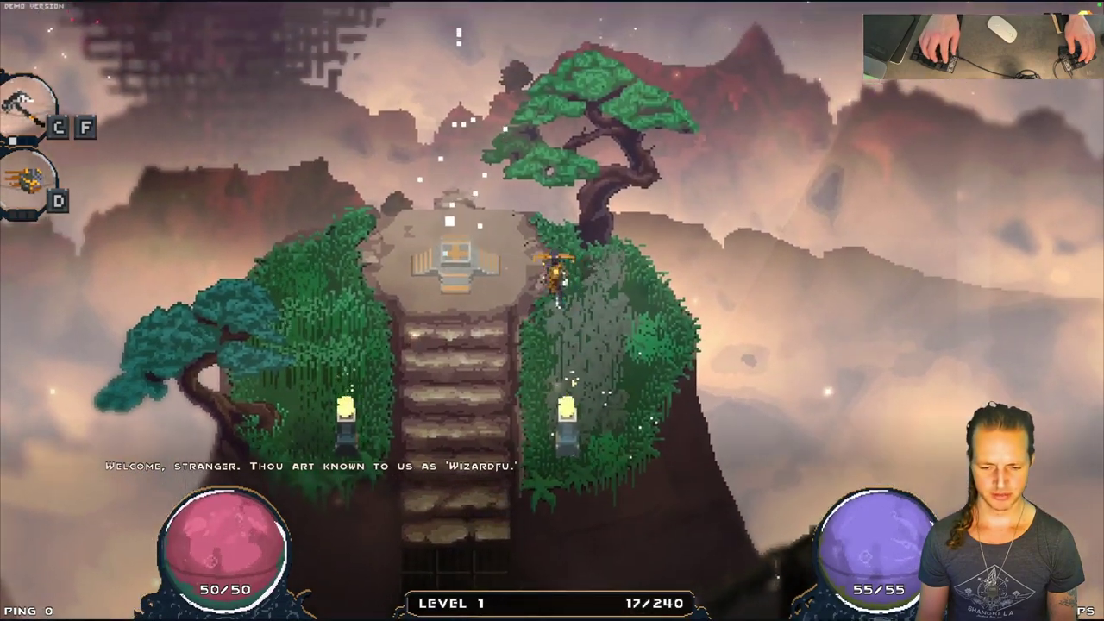
{"action": "key", "text": "Down"}
{"action": "key", "text": "Up"}
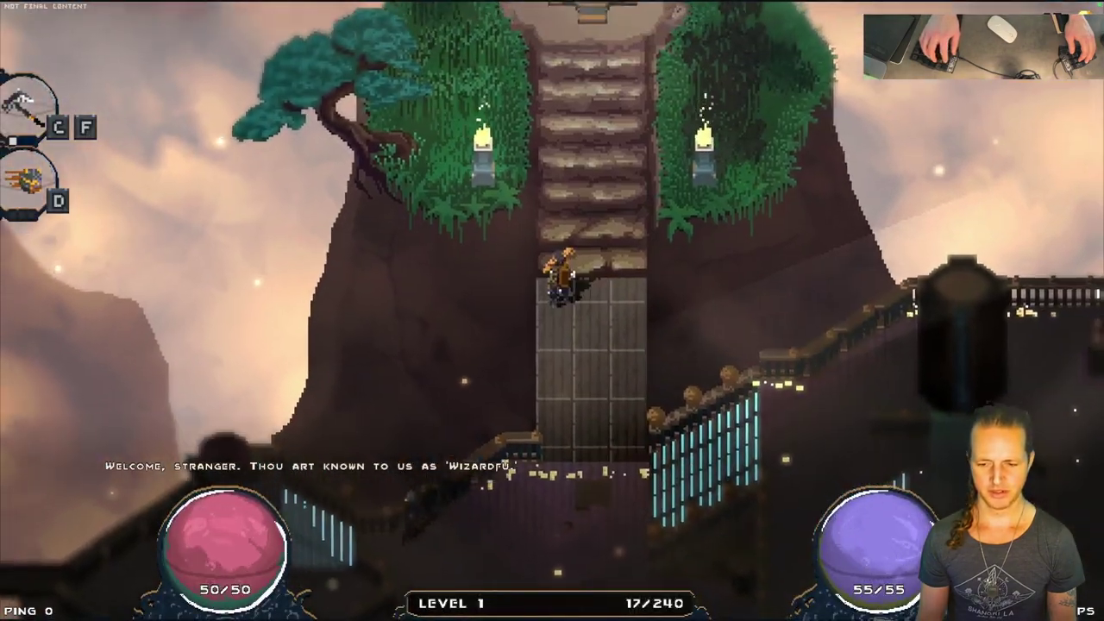
{"action": "key", "text": "Left"}
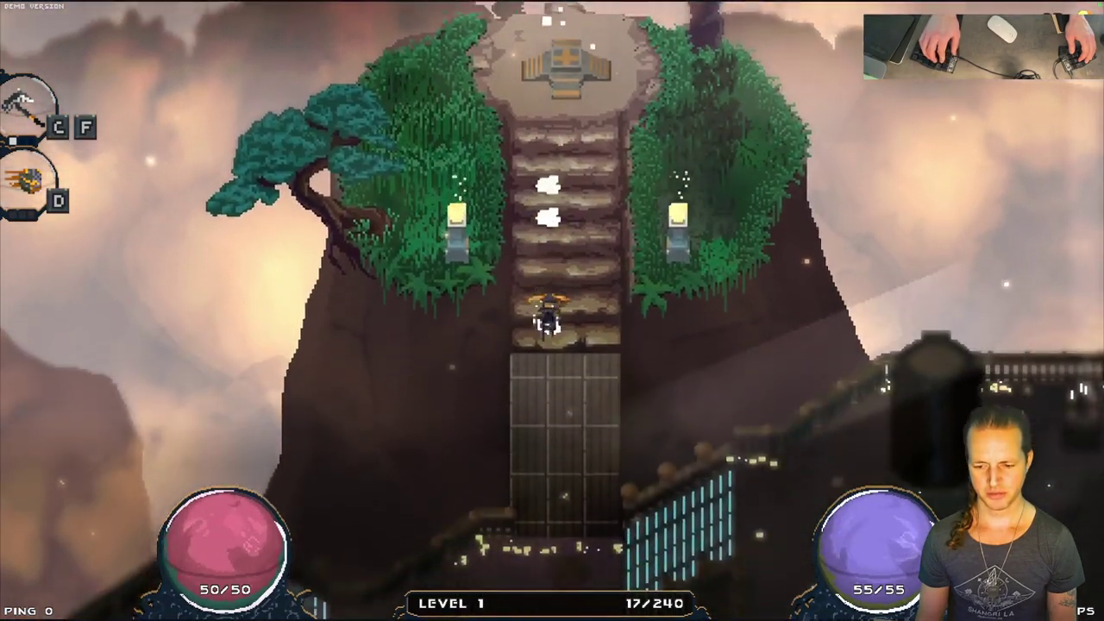
{"action": "key", "text": "Down"}
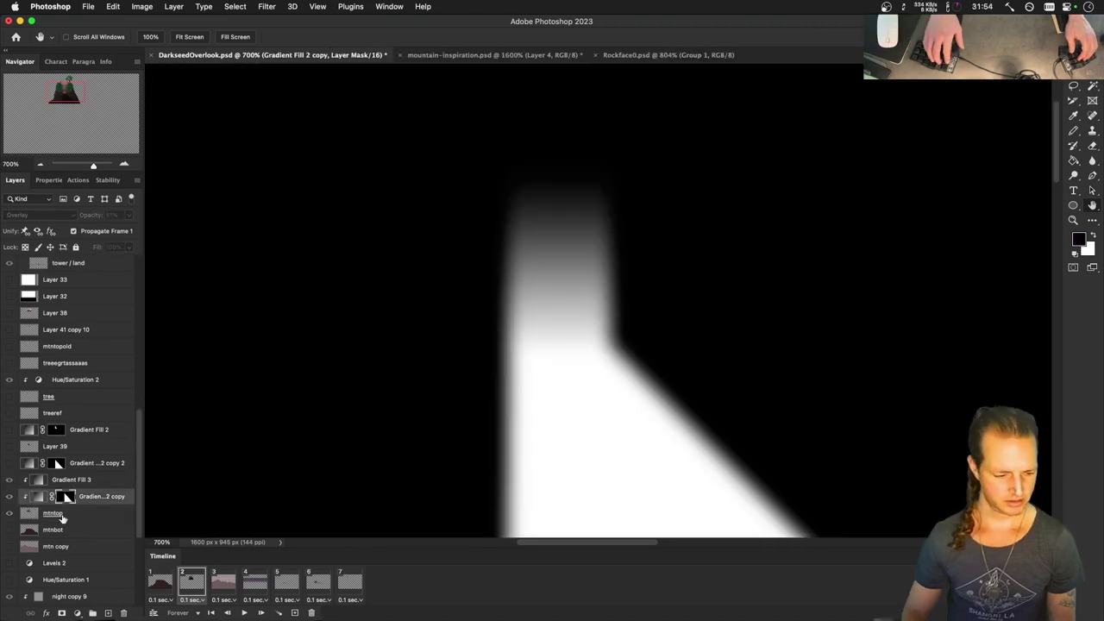
In Photoshop, keep a hidden duplicate of the Gradient Fill 2 copy layer, placed above Gradient Fill 3.
{"action": "left_click", "coordinate": [62, 514], "text": "alt"}
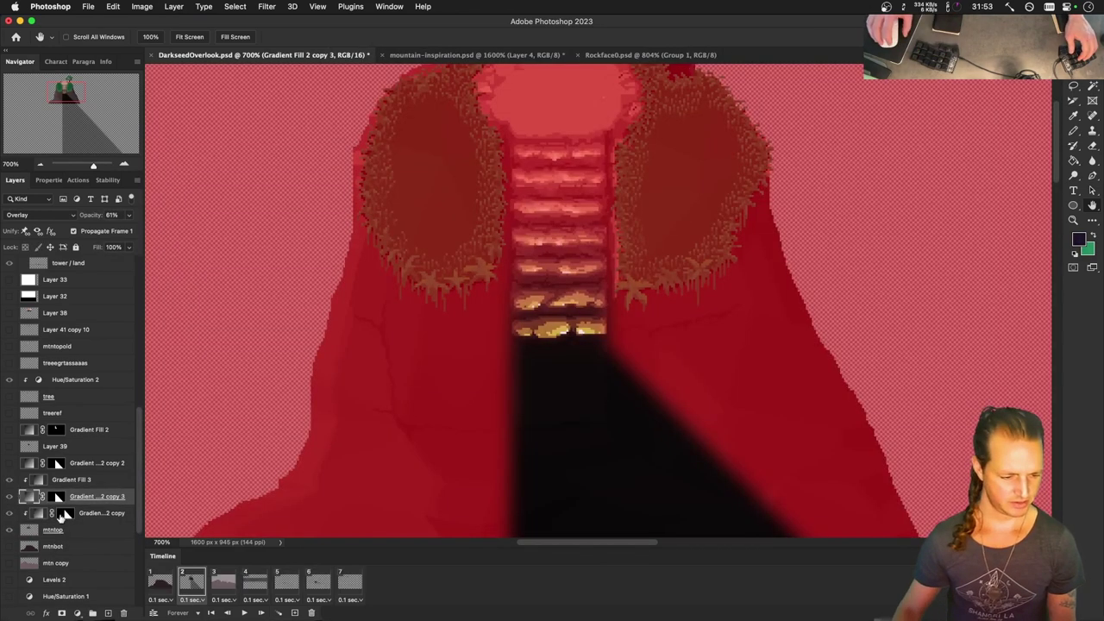
{"action": "left_click_drag", "start_coordinate": [39, 497], "coordinate": [38, 480]}
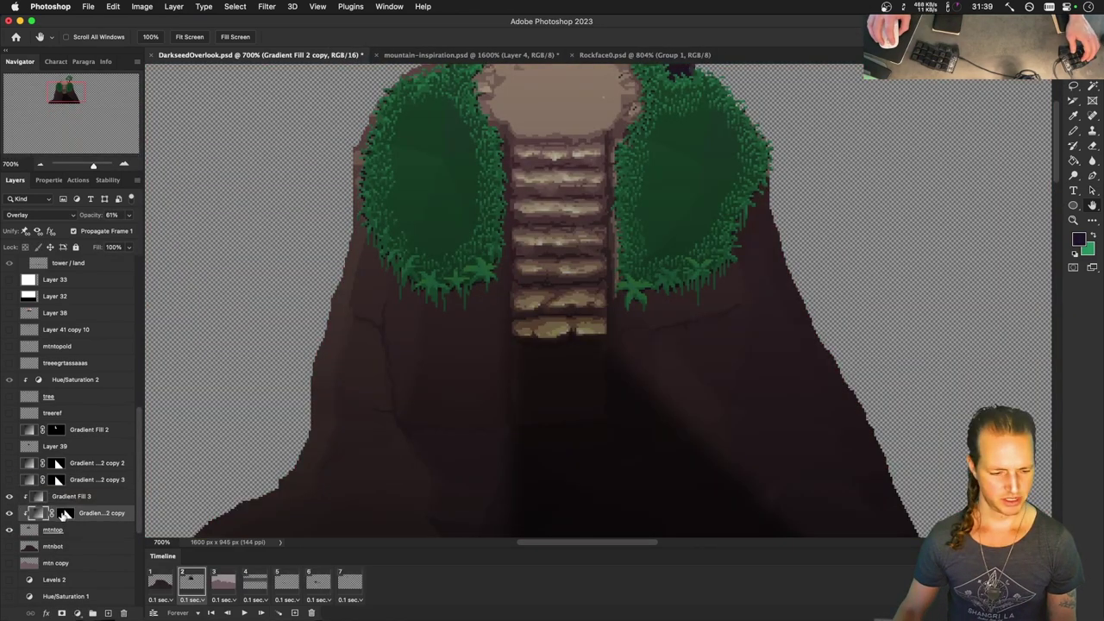
Fill the entire layer mask of Gradient Fill 2 copy with black.
{"action": "left_click", "coordinate": [64, 514], "text": "alt"}
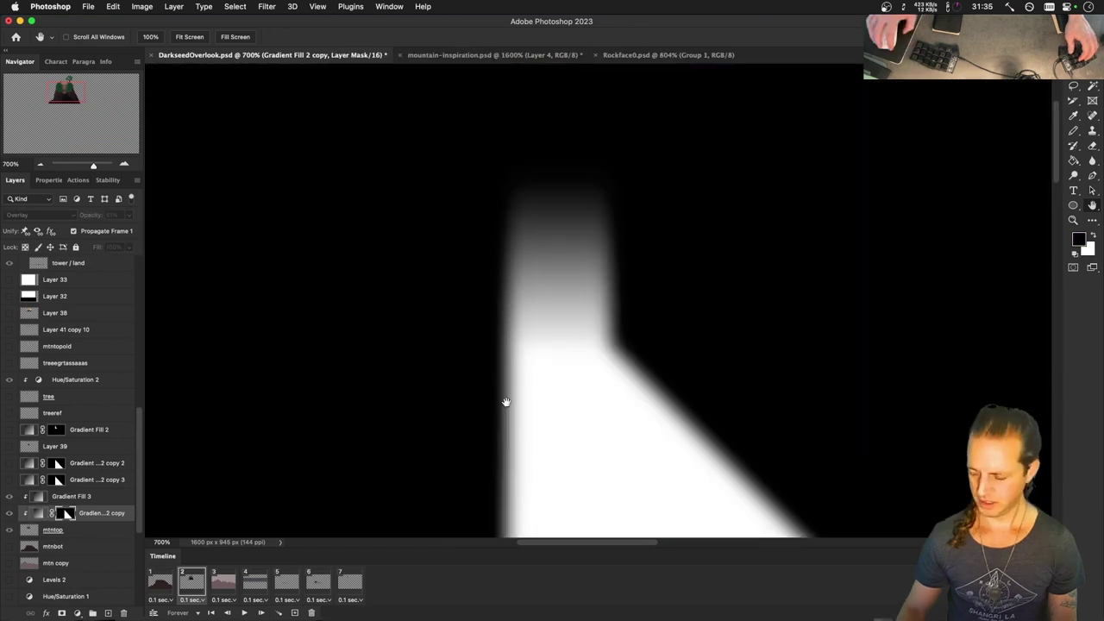
{"action": "key", "text": "super+BackSpace"}
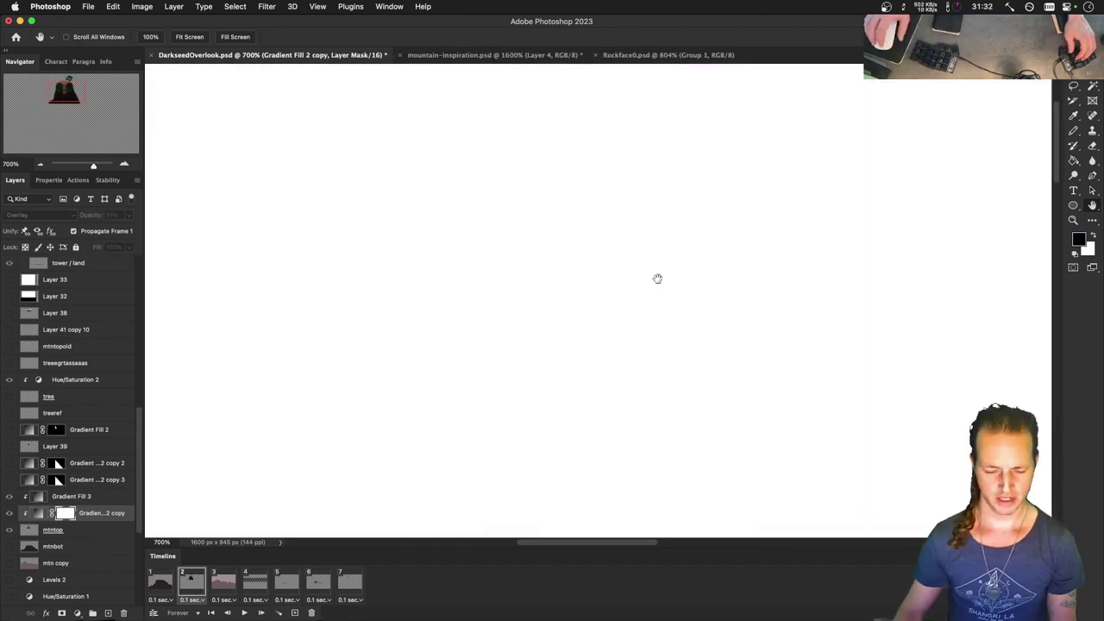
{"action": "key", "text": "x"}
{"action": "key", "text": "super+BackSpace"}
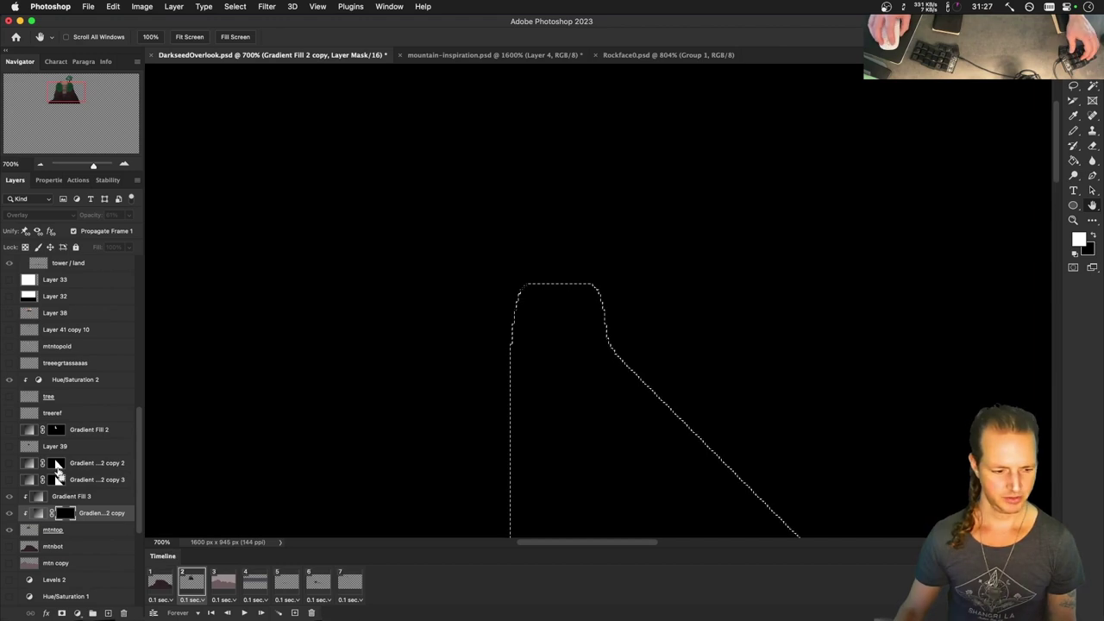
Check Gradient Fill 2 copy 2's mask for reference and trim the selection on Gradient Fill 2 copy's mask to start below the stone steps.
{"action": "left_click", "coordinate": [56, 463], "text": "alt"}
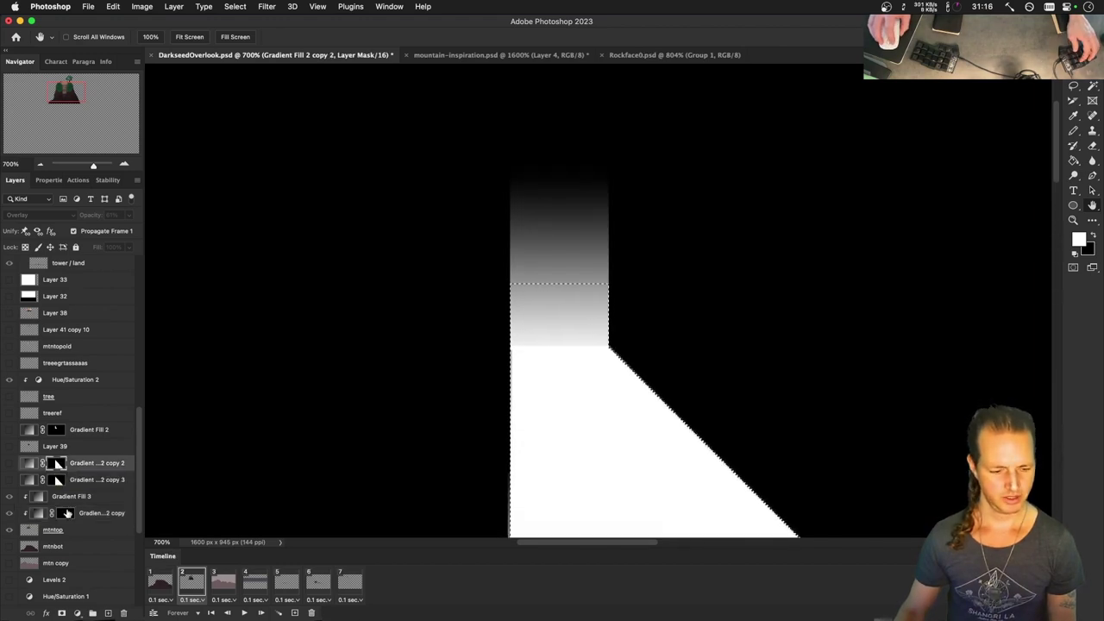
{"action": "left_click", "coordinate": [66, 513]}
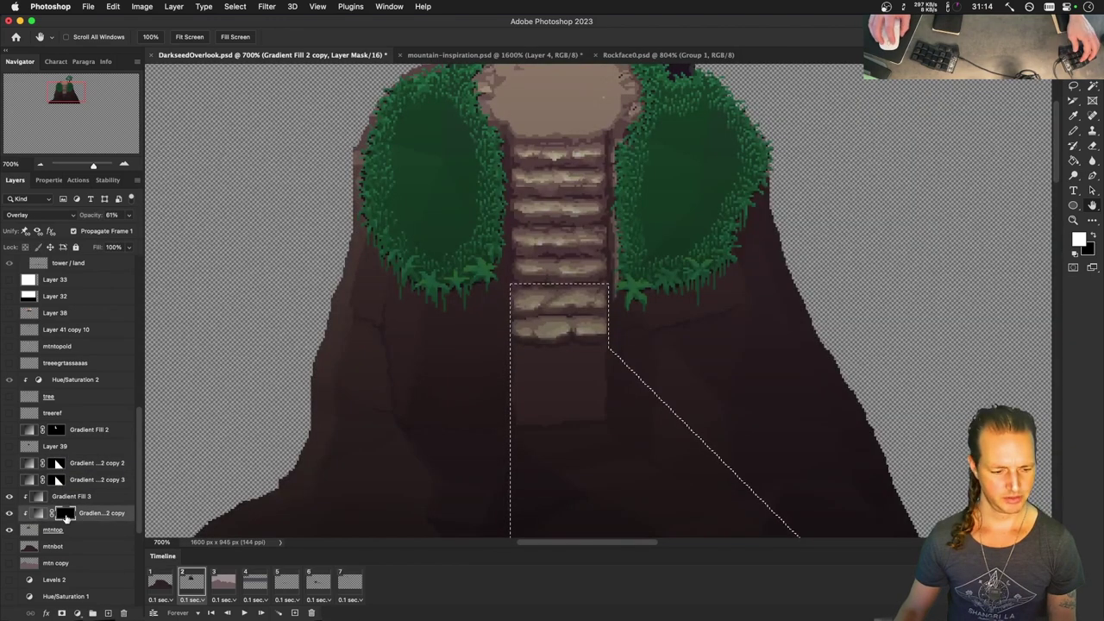
{"action": "left_click", "coordinate": [66, 513], "text": "alt"}
{"action": "key", "text": "m"}
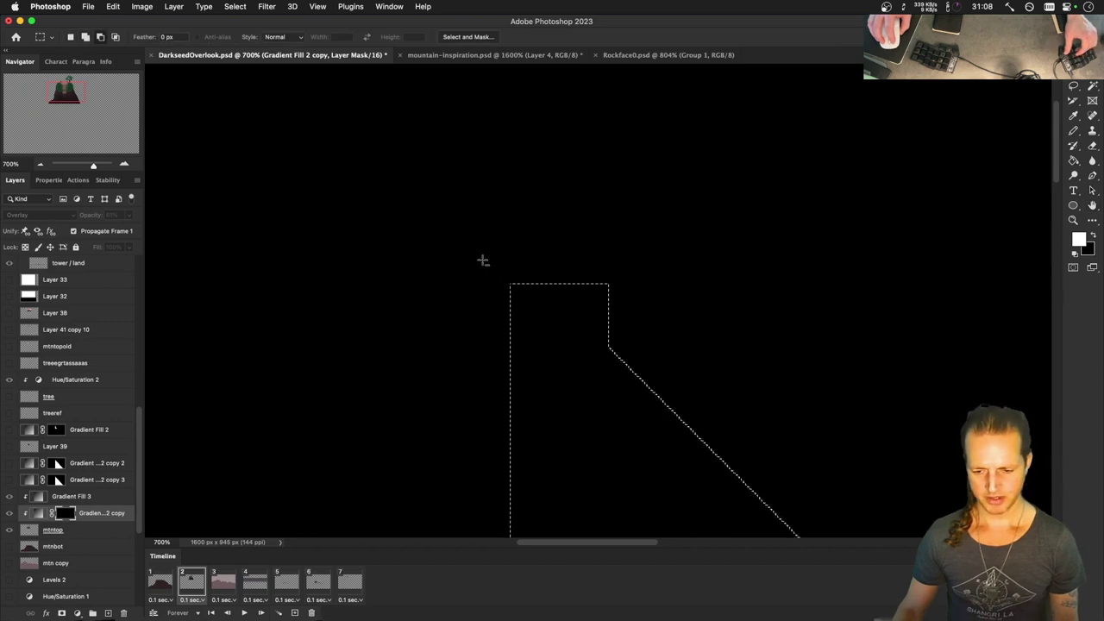
{"action": "left_click_drag", "start_coordinate": [595, 312], "coordinate": [619, 346]}
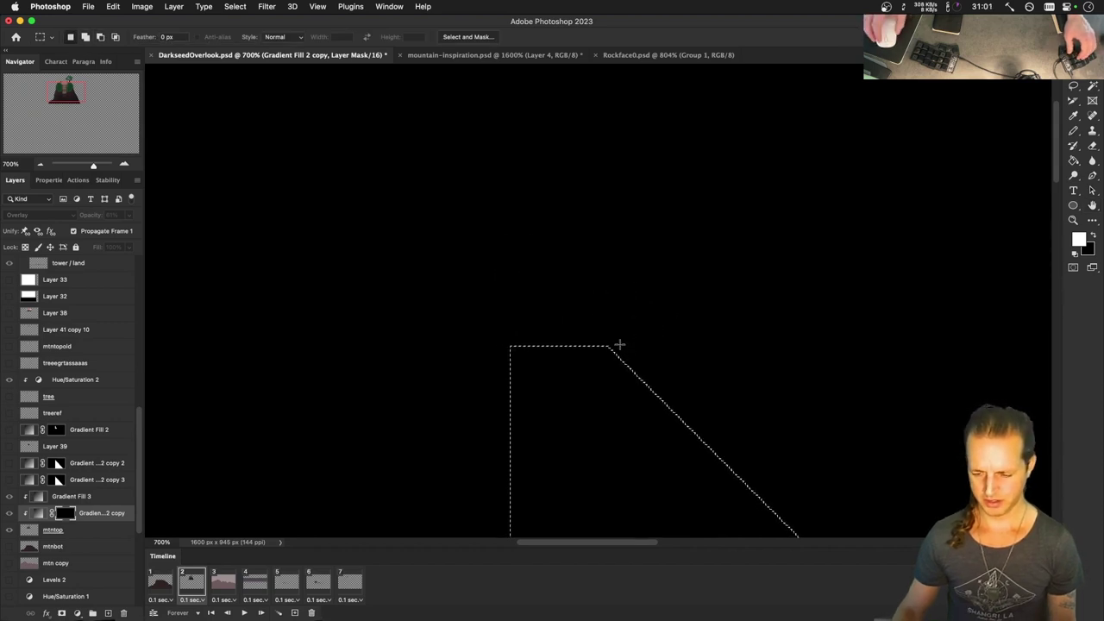
Fill the selected shadow area of Gradient Fill 2 copy's mask with white and clear the selection.
{"action": "key", "text": "super+minus"}
{"action": "key", "text": "super+minus"}
{"action": "key", "text": "super+minus"}
{"action": "key", "text": "super+minus"}
{"action": "key", "text": "super+minus"}
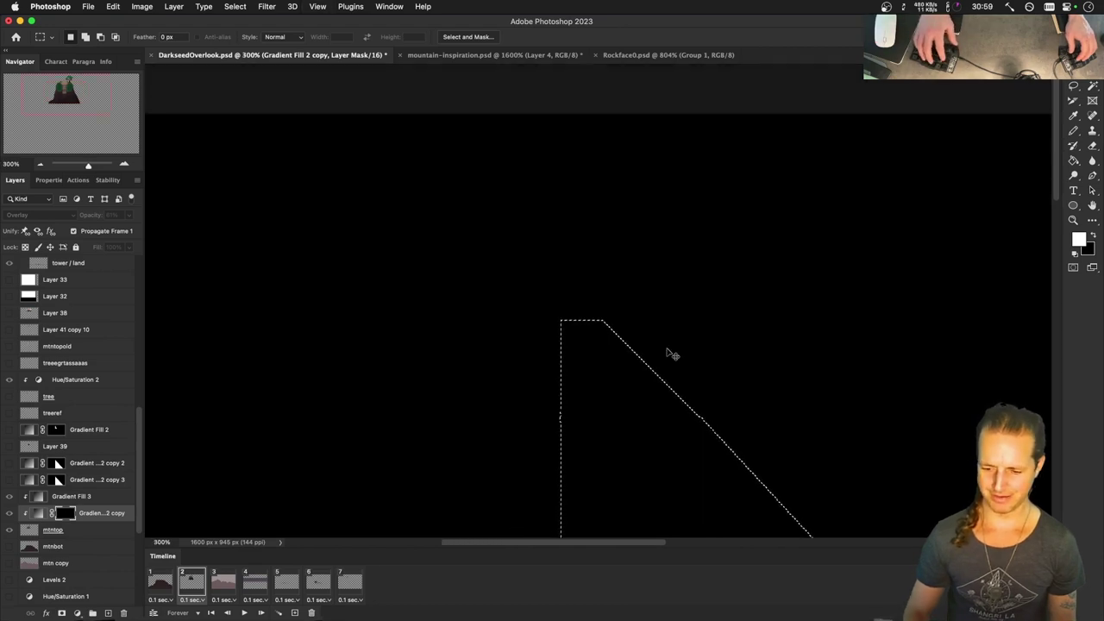
{"action": "key", "text": "super+plus"}
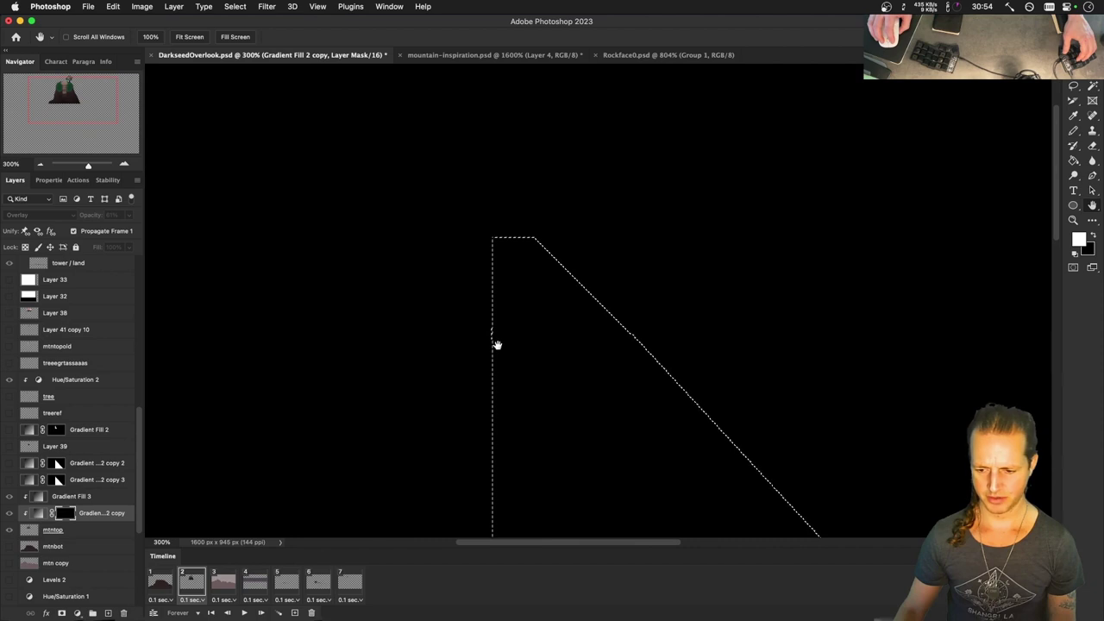
{"action": "key", "text": "alt+BackSpace"}
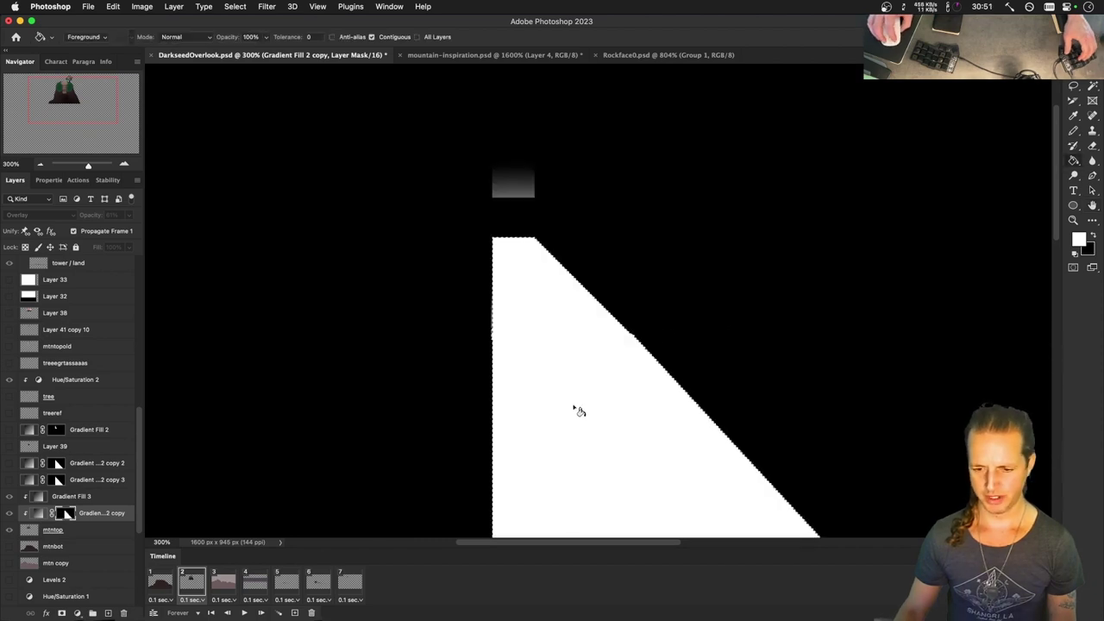
{"action": "key", "text": "m"}
{"action": "left_click", "coordinate": [556, 140]}
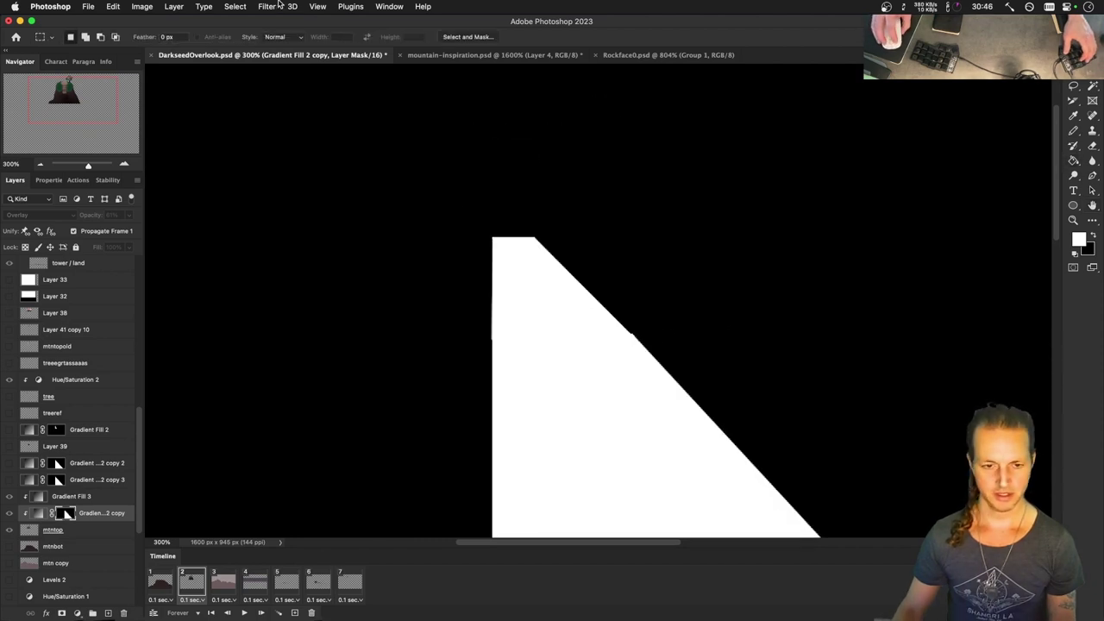
Soften the mask of Gradient Fill 2 copy with a Gaussian Blur of 4.0 pixels radius.
{"action": "left_click", "coordinate": [268, 6]}
{"action": "left_click", "coordinate": [269, 4]}
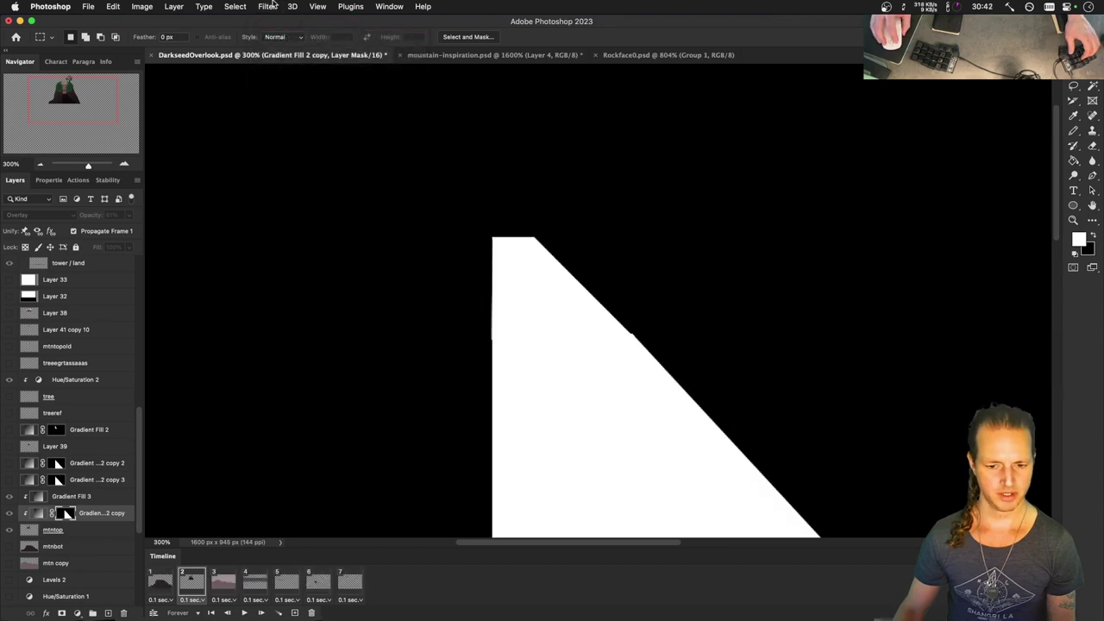
{"action": "left_click", "coordinate": [270, 5]}
{"action": "mouse_move", "coordinate": [293, 151]}
{"action": "left_click", "coordinate": [457, 192]}
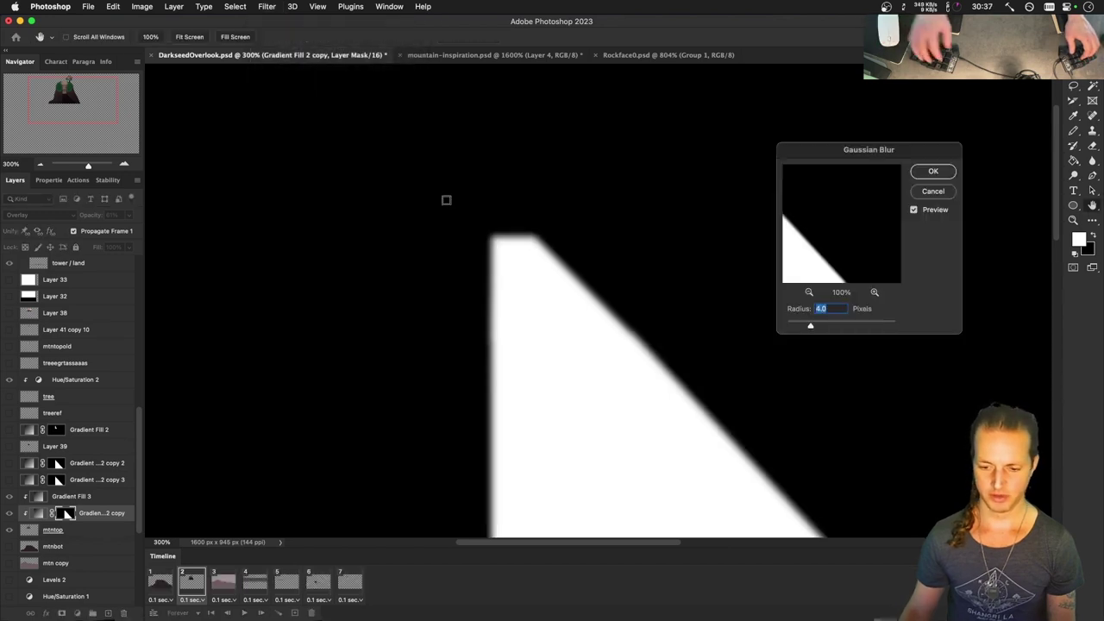
{"action": "key", "text": "Return"}
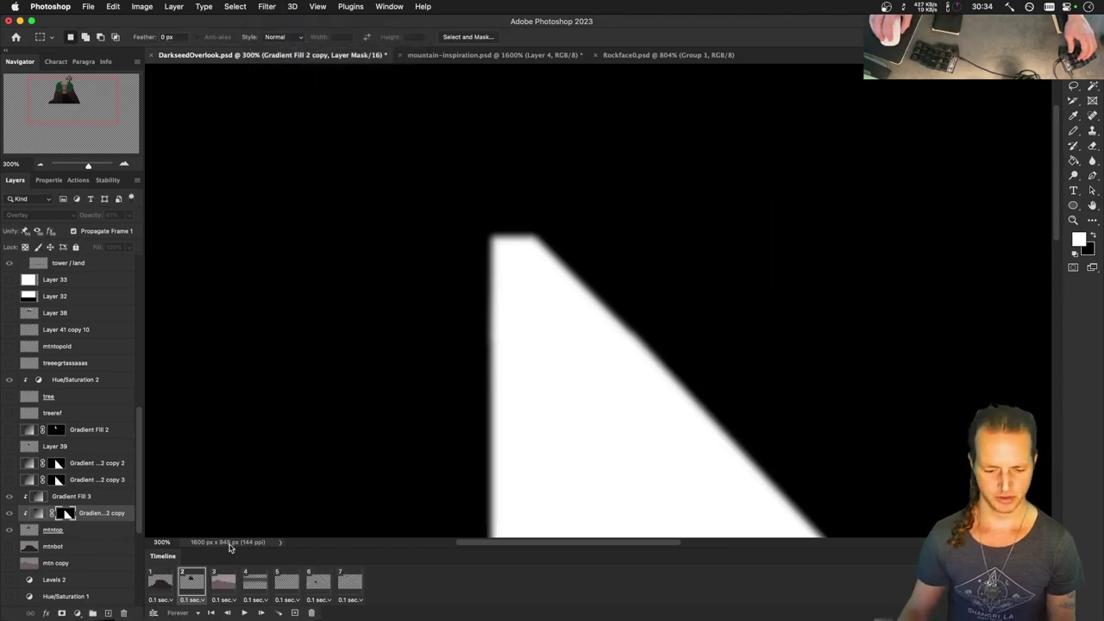
Leave the mask view by selecting the mtntop layer, inspect the blurred shadow below the steps, and save the document.
{"action": "left_click", "coordinate": [28, 531]}
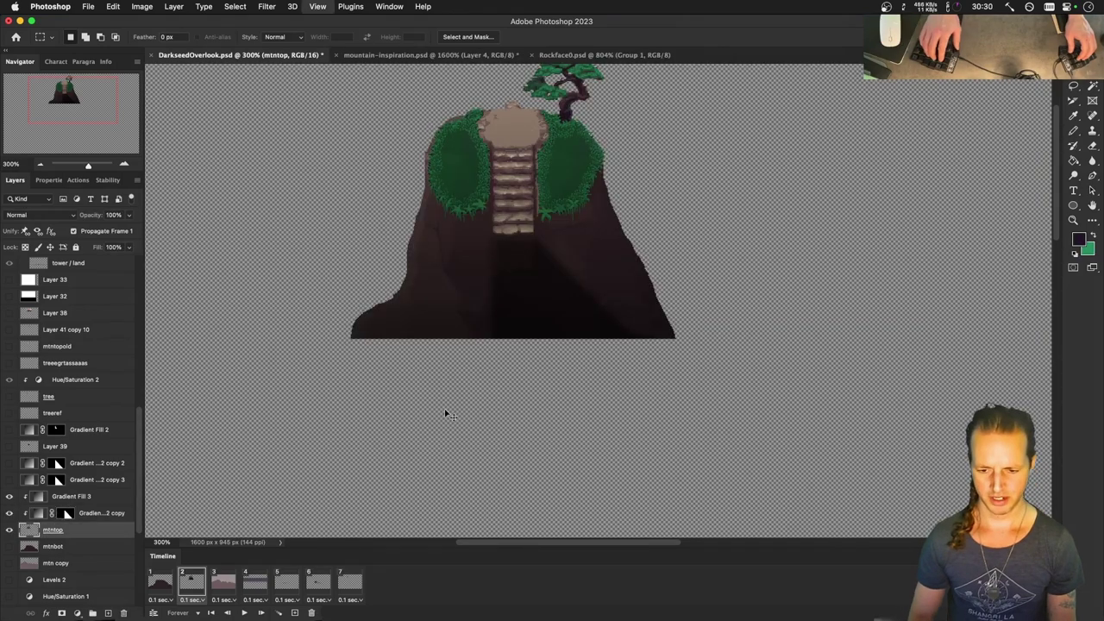
{"action": "key", "text": "super+equal"}
{"action": "key", "text": "super+equal"}
{"action": "key", "text": "h"}
{"action": "left_click_drag", "start_coordinate": [410, 189], "coordinate": [460, 307]}
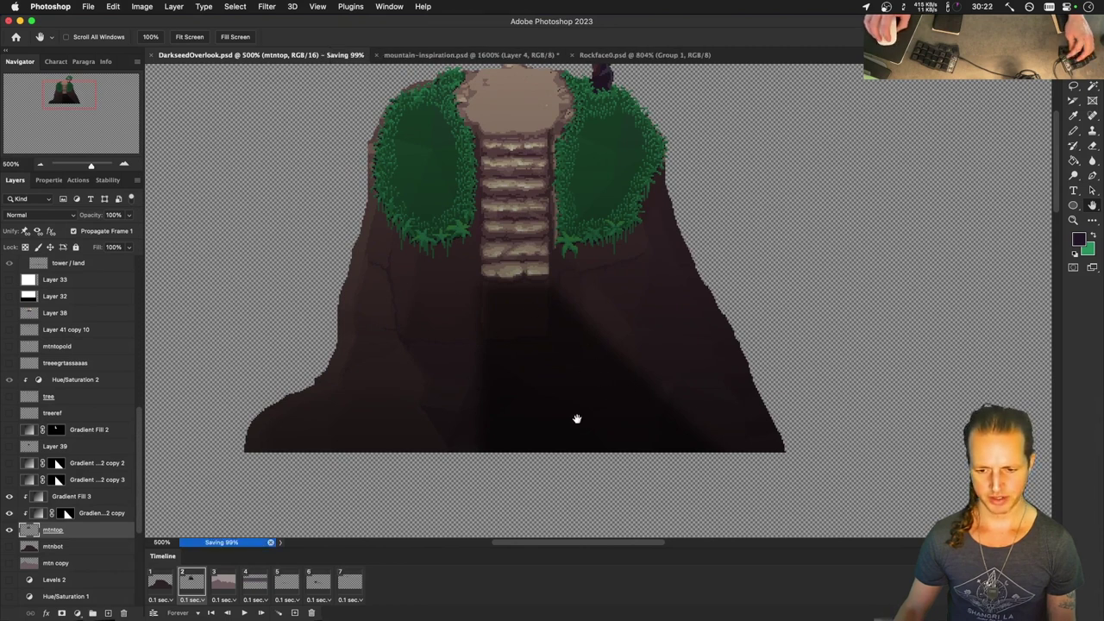
Compare the mountain with and without the Gradient Fill 3 layer, and leave that layer hidden.
{"action": "left_click", "coordinate": [8, 496]}
{"action": "left_click", "coordinate": [8, 496]}
{"action": "left_click", "coordinate": [8, 497]}
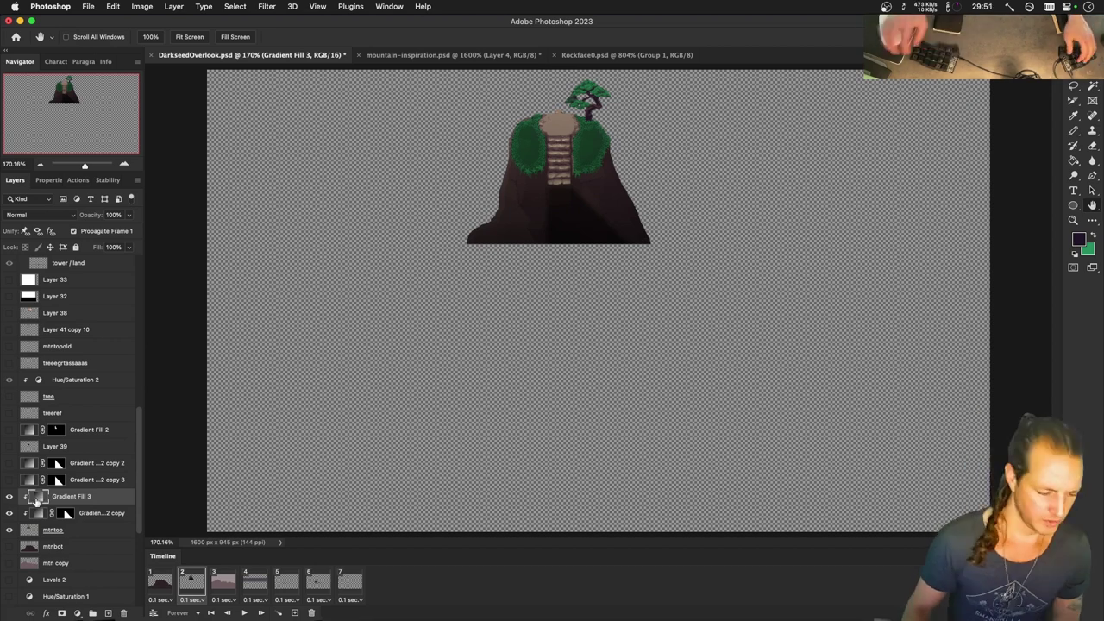
{"action": "left_click", "coordinate": [8, 496]}
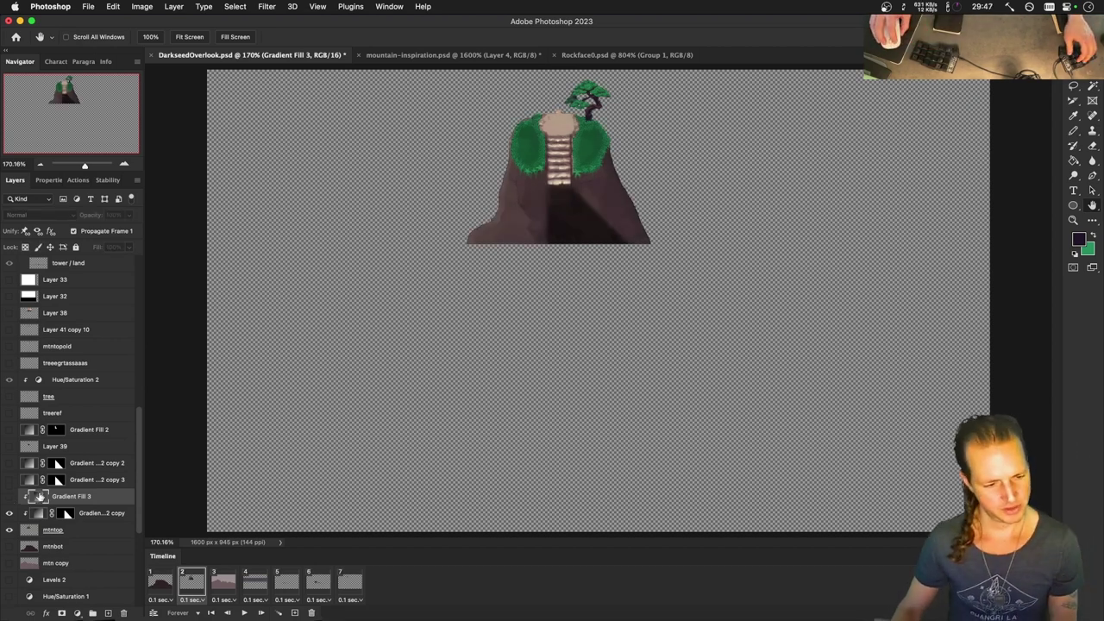
{"action": "left_click", "coordinate": [9, 497]}
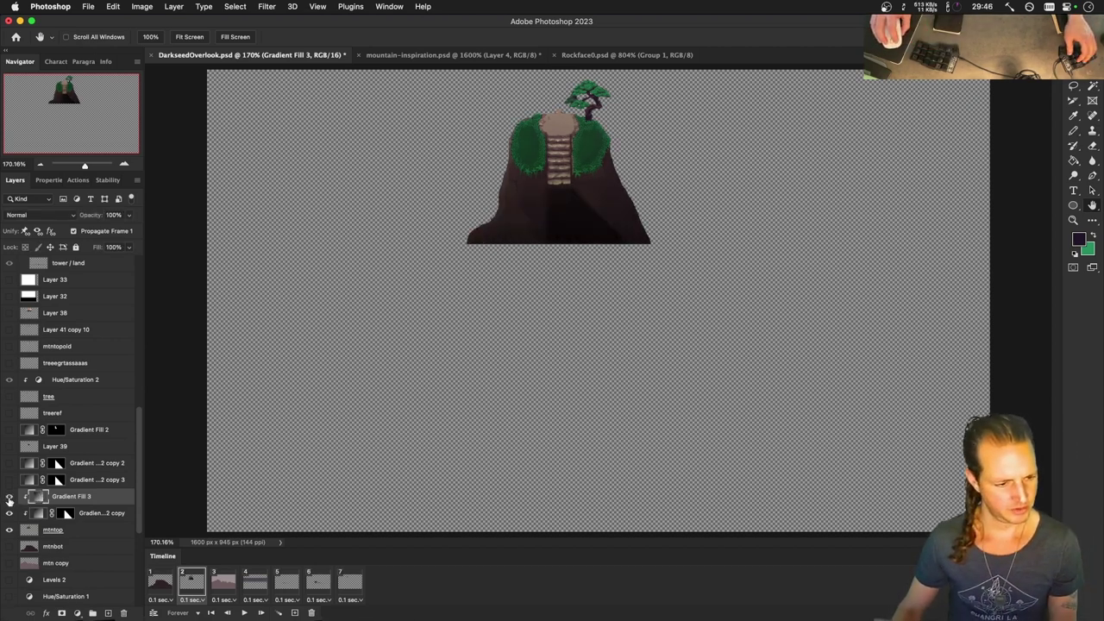
{"action": "left_click", "coordinate": [9, 496]}
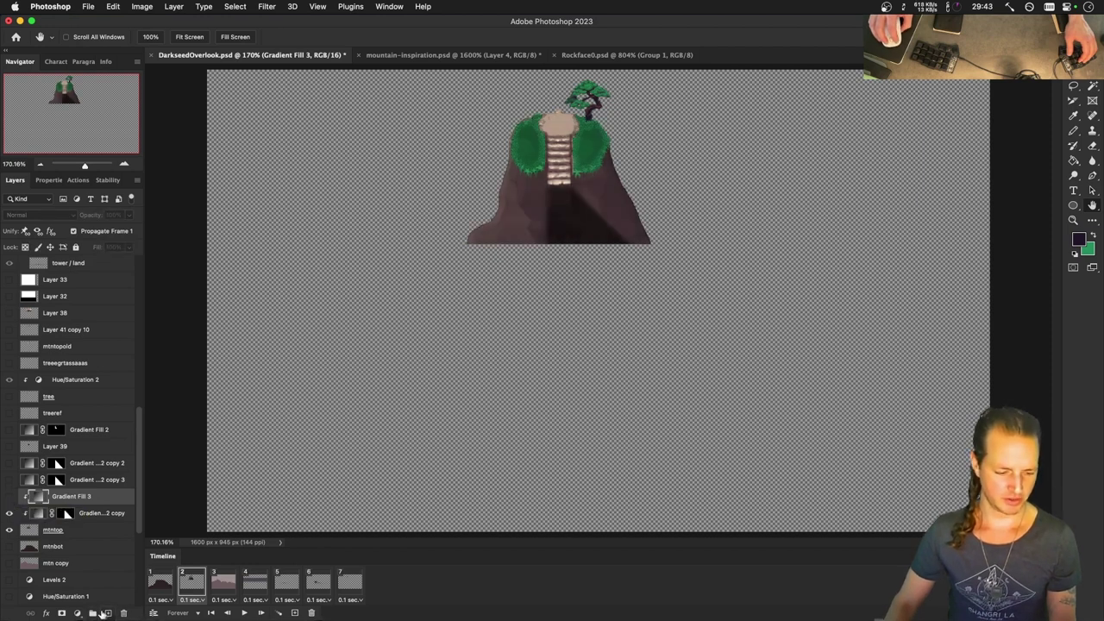
Add a new empty layer above Gradient Fill 3 and clip it to the mountain.
{"action": "left_click", "coordinate": [105, 613]}
{"action": "left_click", "coordinate": [32, 504], "text": "alt"}
{"action": "key", "text": "g"}
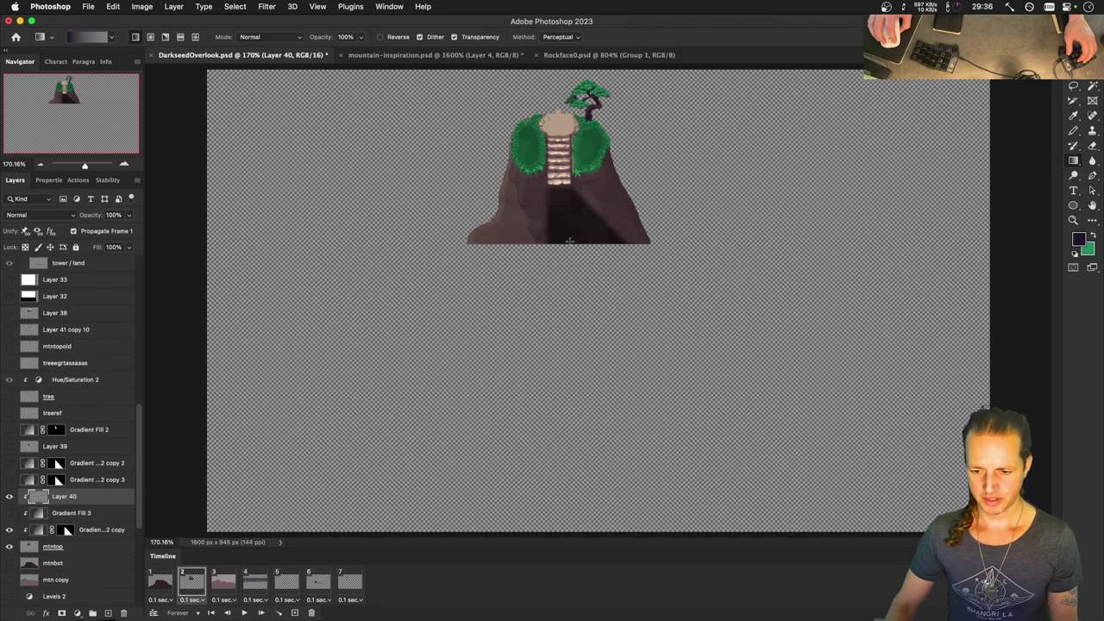
Set the drawing colour to black (000000) and draw a linear gradient fading upward from the mountain's base to the bottom of the grass.
{"action": "left_click", "coordinate": [1087, 249]}
{"action": "left_click_drag", "start_coordinate": [313, 304], "coordinate": [313, 330]}
{"action": "left_click", "coordinate": [415, 178]}
{"action": "left_click", "coordinate": [1088, 248]}
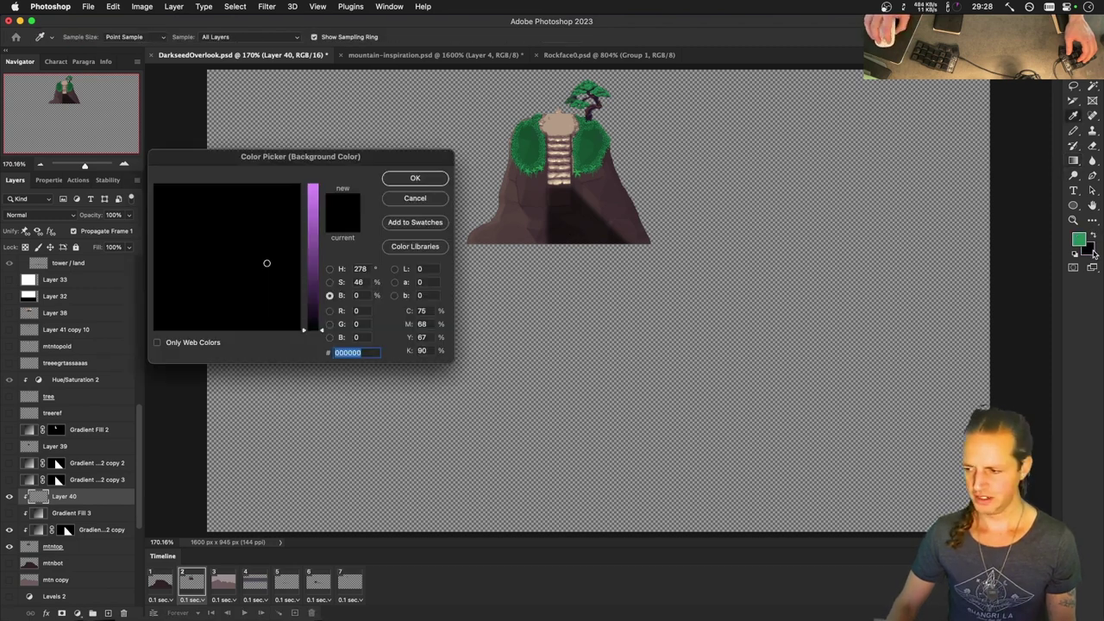
{"action": "left_click", "coordinate": [418, 179]}
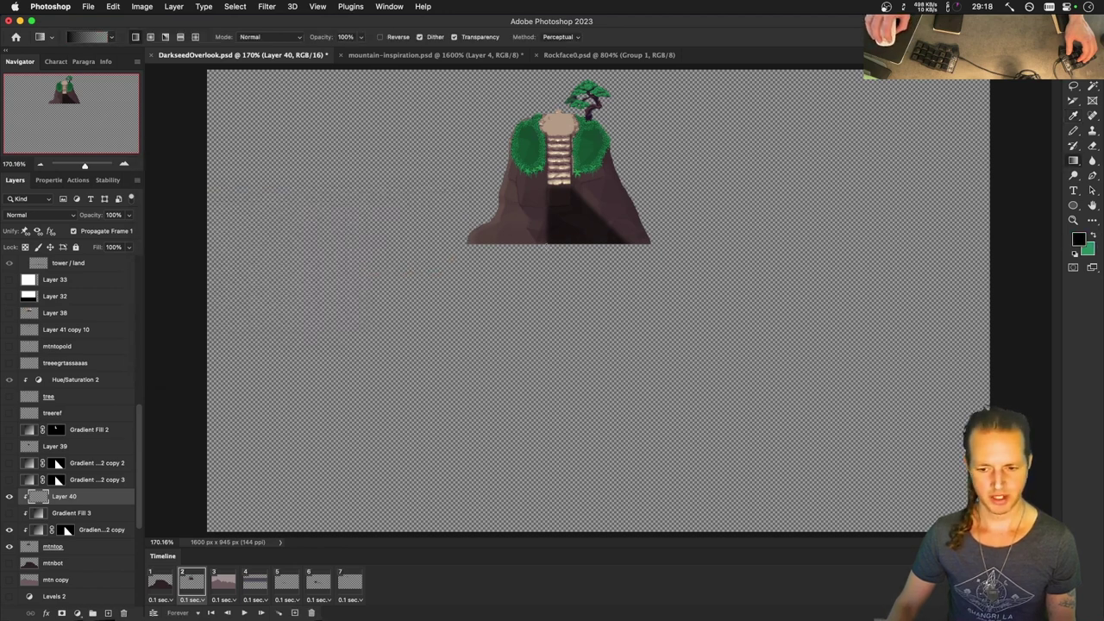
{"action": "left_click_drag", "start_coordinate": [584, 244], "coordinate": [584, 177]}
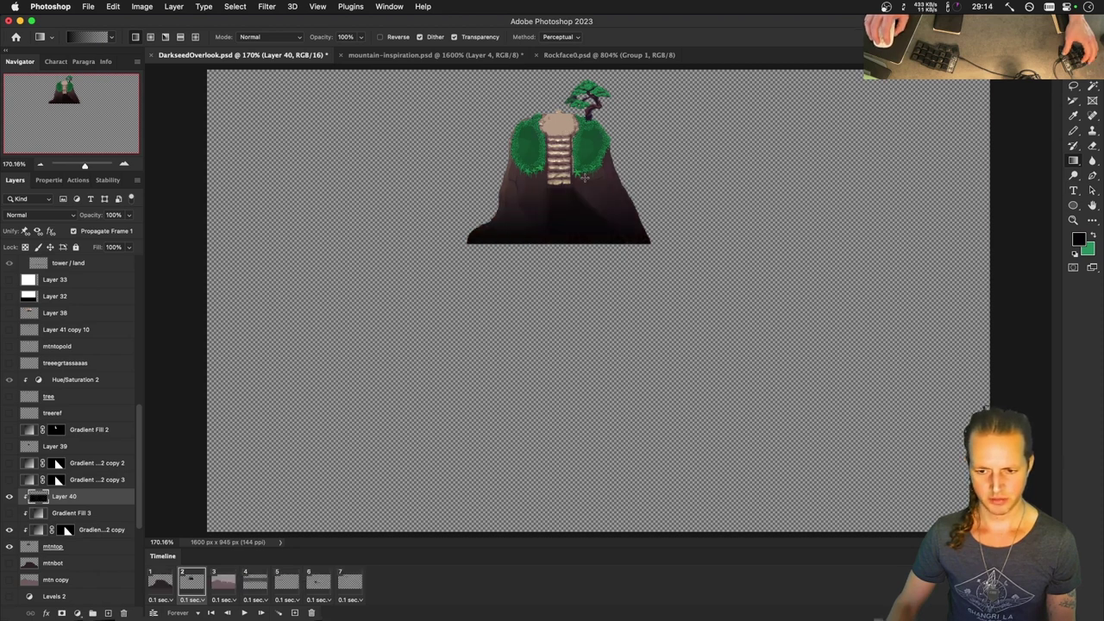
Compare the mountain with the new gradient layer and Gradient Fill 3 toggled, keep only the new one visible, and save the document.
{"action": "key", "text": "h"}
{"action": "left_click", "coordinate": [9, 496]}
{"action": "left_click", "coordinate": [10, 496]}
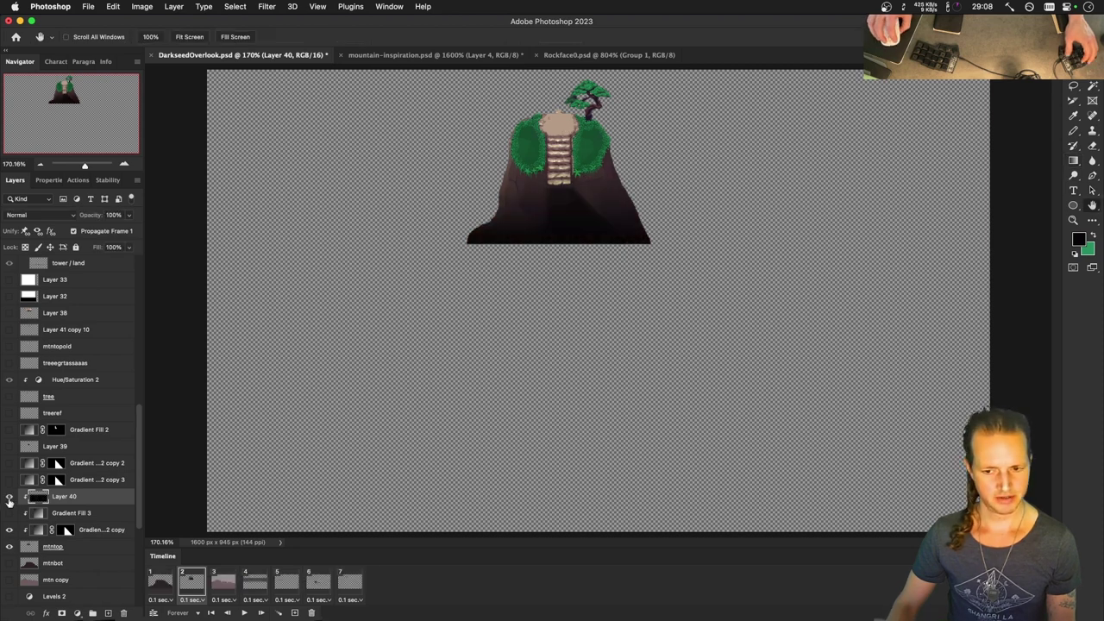
{"action": "left_click", "coordinate": [9, 512]}
{"action": "left_click", "coordinate": [9, 513]}
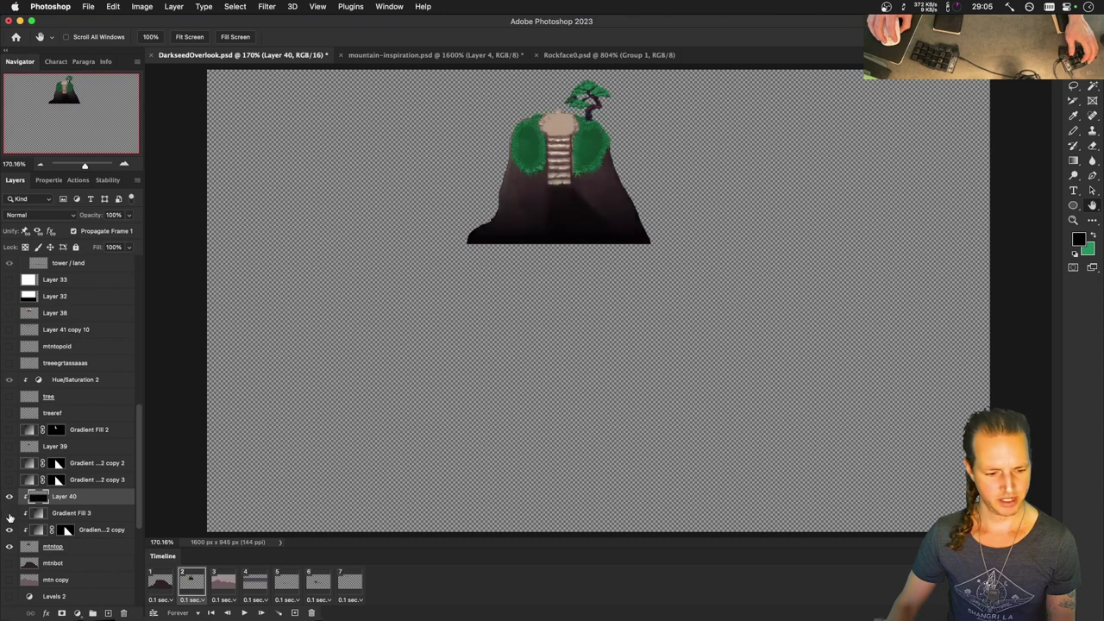
{"action": "key", "text": "super+s"}
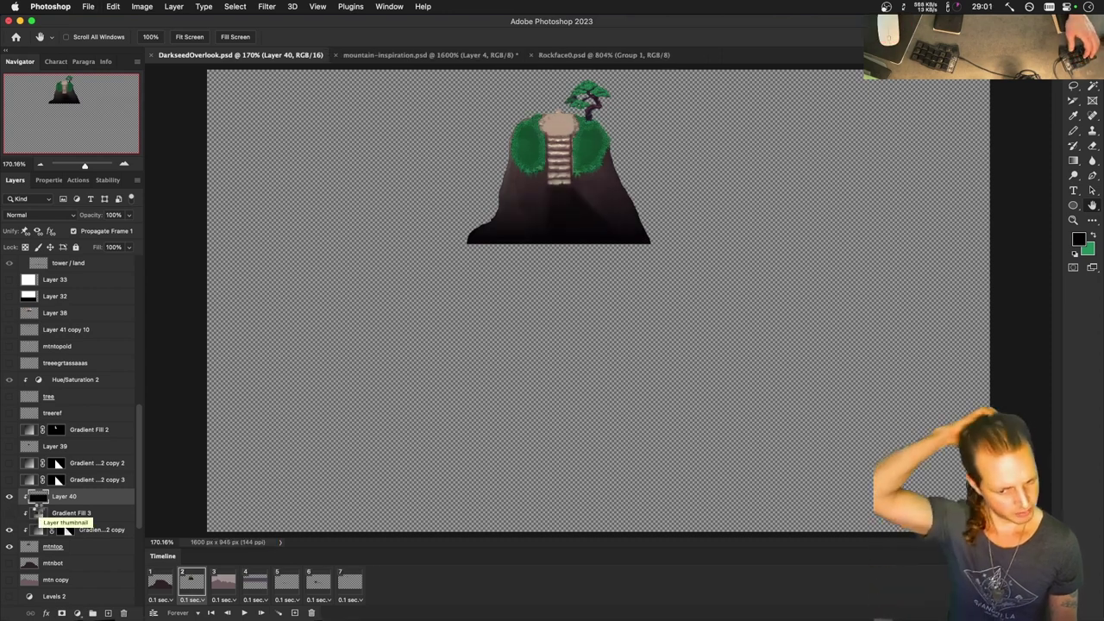
Switch to iTerm2 and rerun the previous command to rebuild and launch the game.
{"action": "key", "text": "super+Tab"}
{"action": "key", "text": "Up"}
{"action": "key", "text": "Return"}
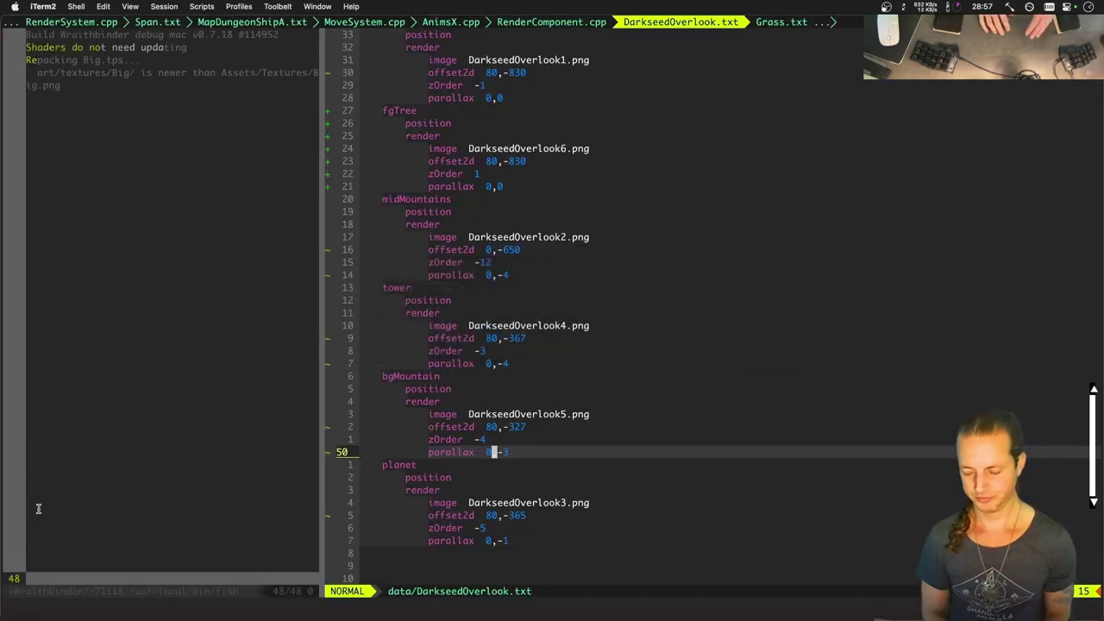
Walk the character up and down the steps between the bridge and the summit in the game to examine the mountain's new shading.
{"action": "key", "text": "w"}
{"action": "key", "text": "s"}
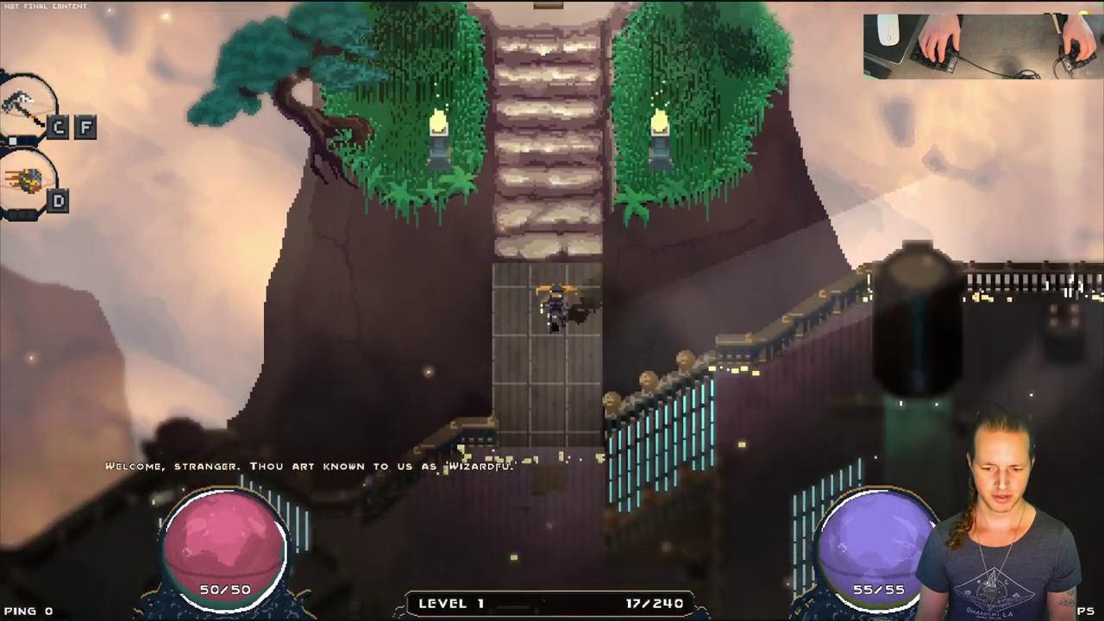
{"action": "key", "text": "w"}
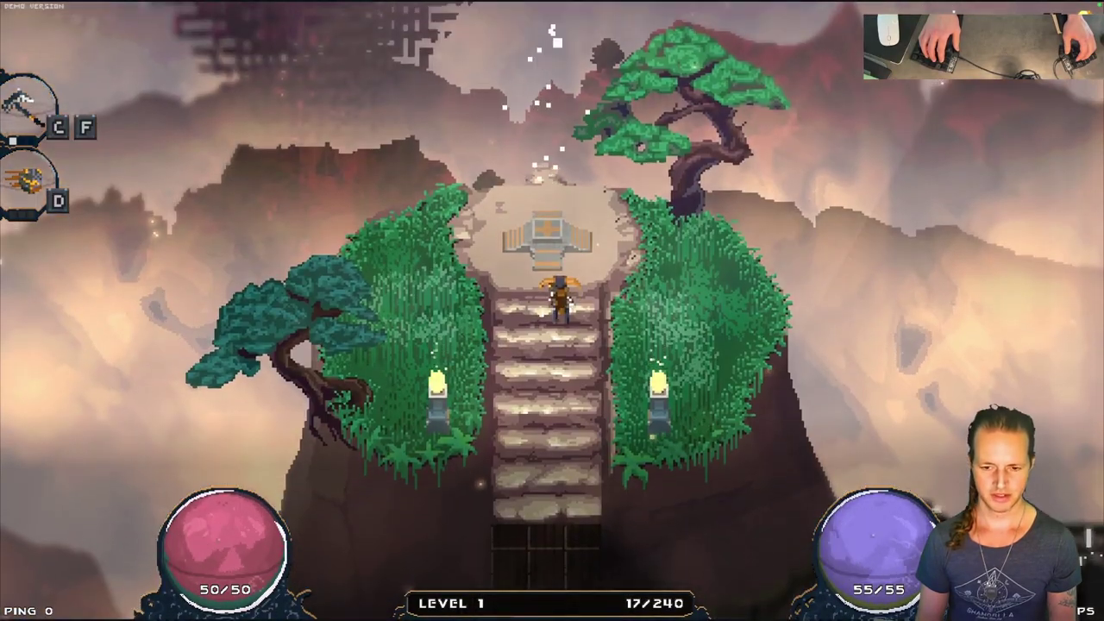
{"action": "key", "text": "s"}
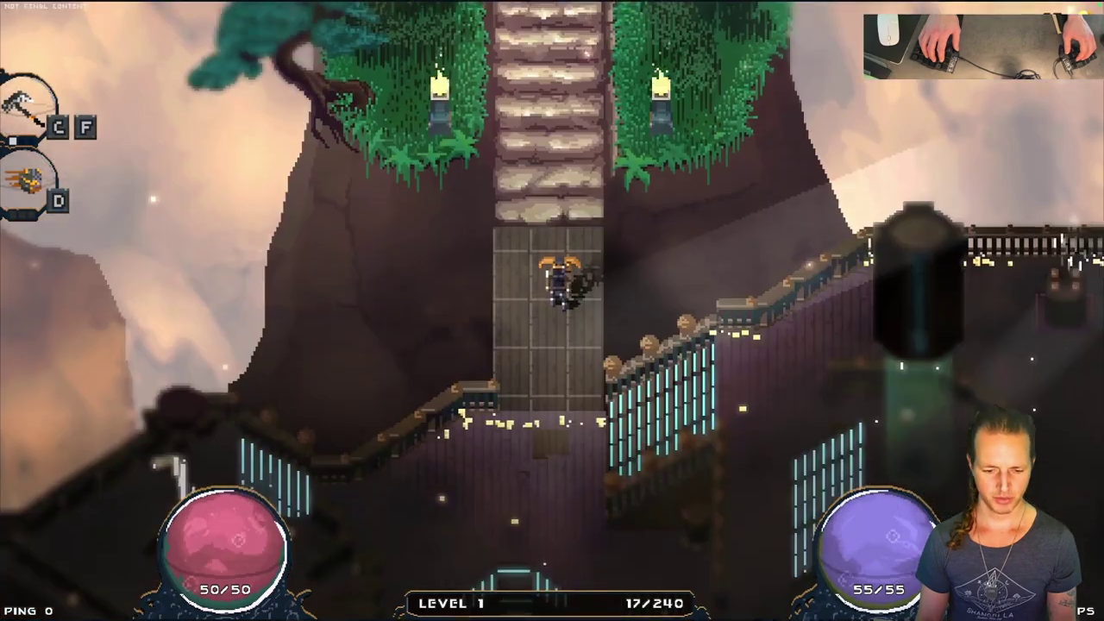
{"action": "key", "text": "w"}
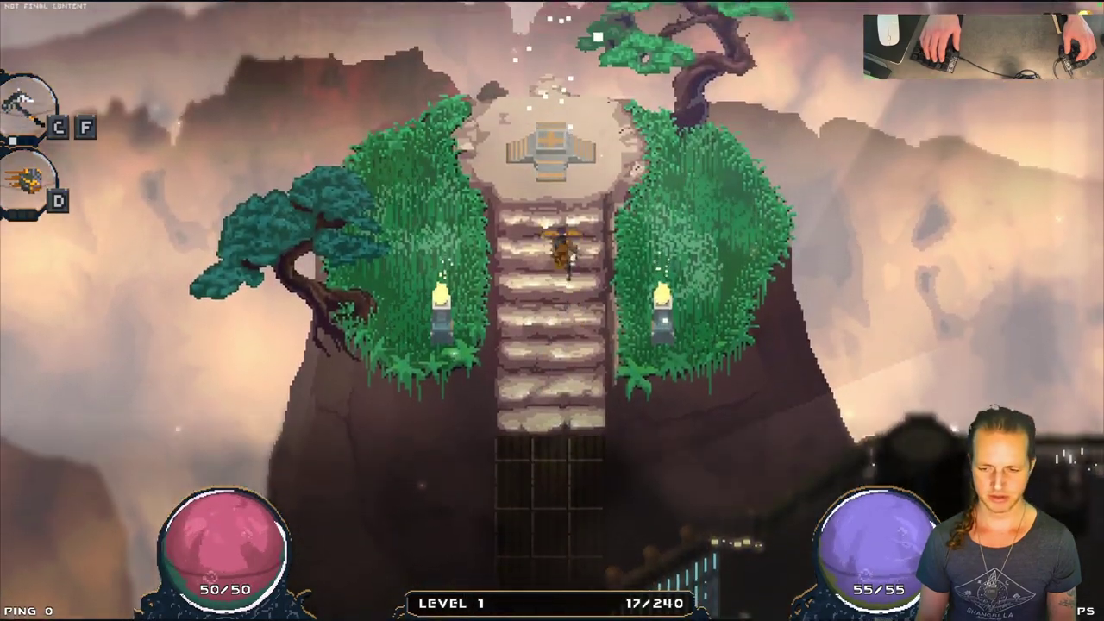
{"action": "key", "text": "g"}
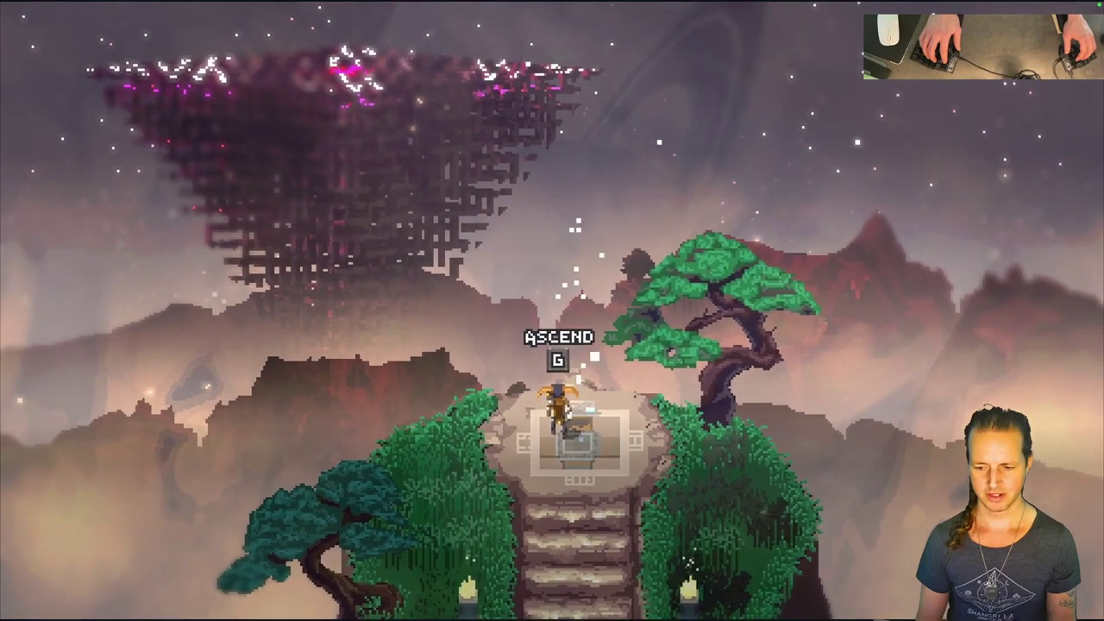
{"action": "key", "text": "s"}
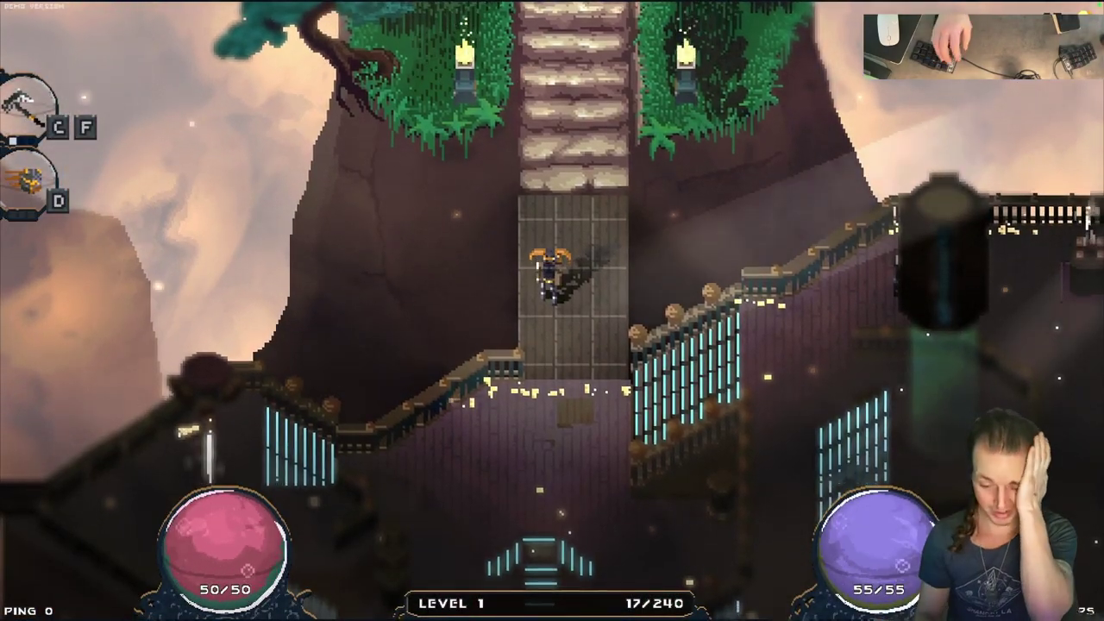
{"action": "key", "text": "w"}
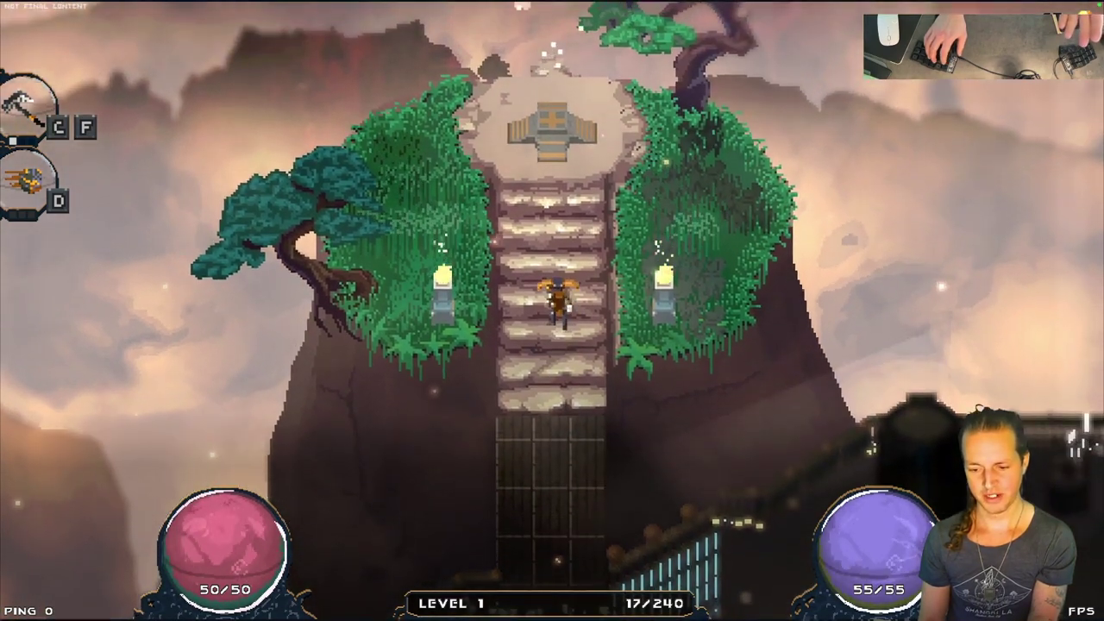
{"action": "key", "text": "s"}
{"action": "key", "text": "w"}
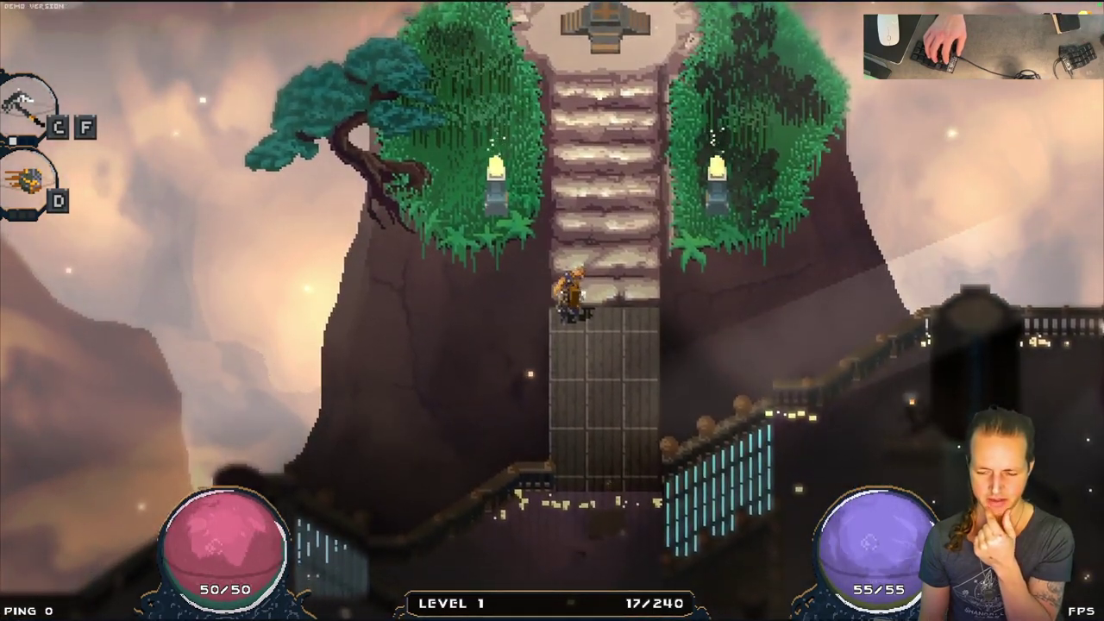
{"action": "key", "text": "s"}
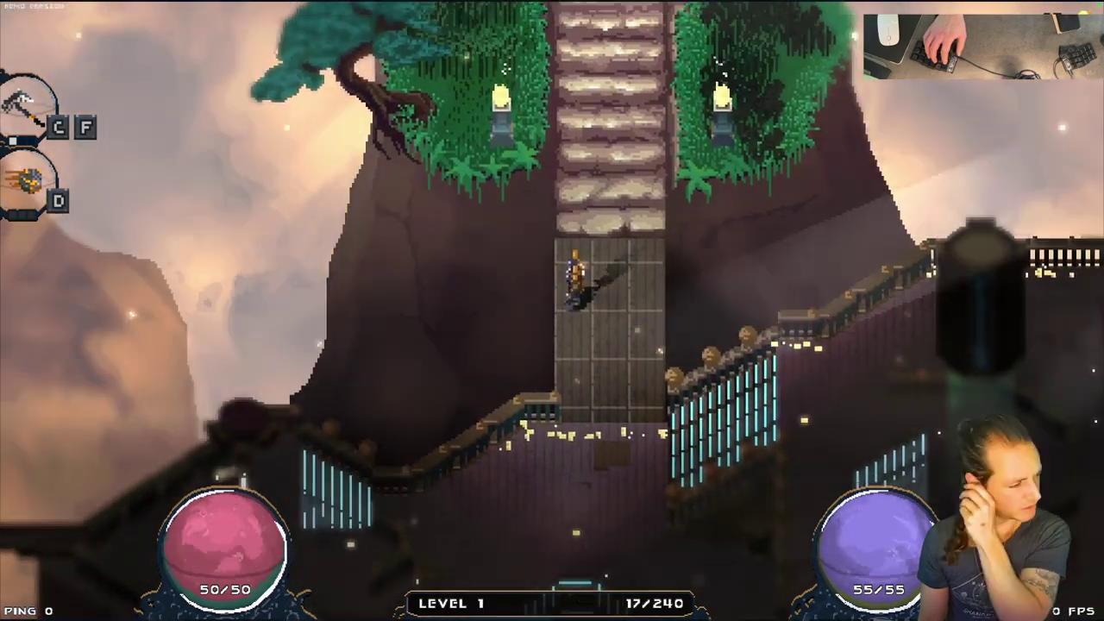
{"action": "key", "text": "d"}
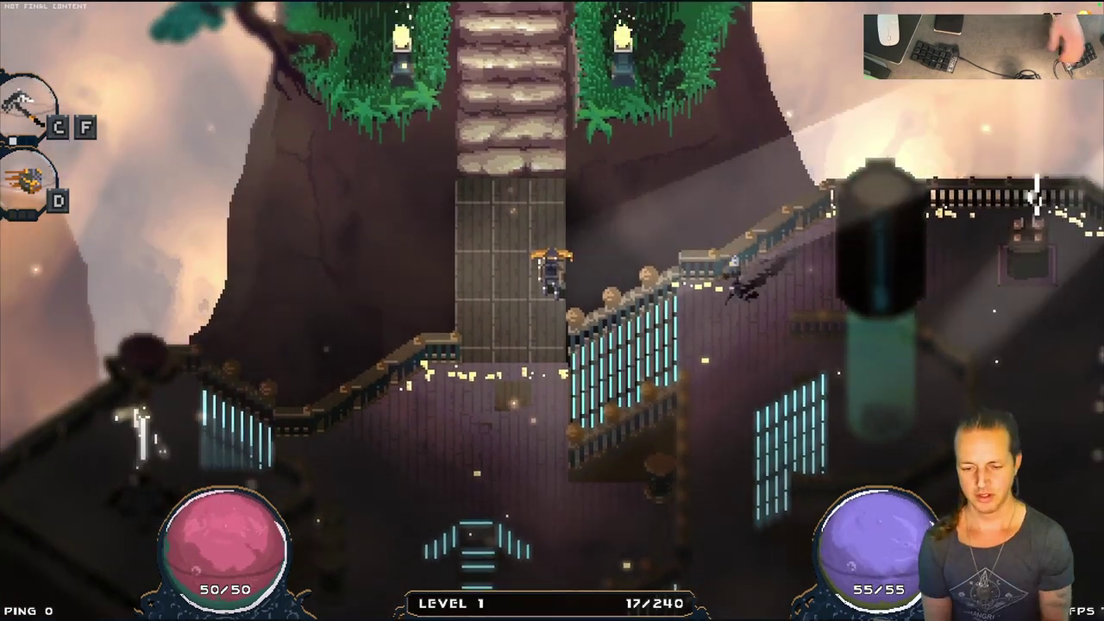
Switch to iTerm2 and close the RenderComponent.cpp, AnimsX.cpp and MoveSystem.cpp buffers.
{"action": "key", "text": "alt+Tab"}
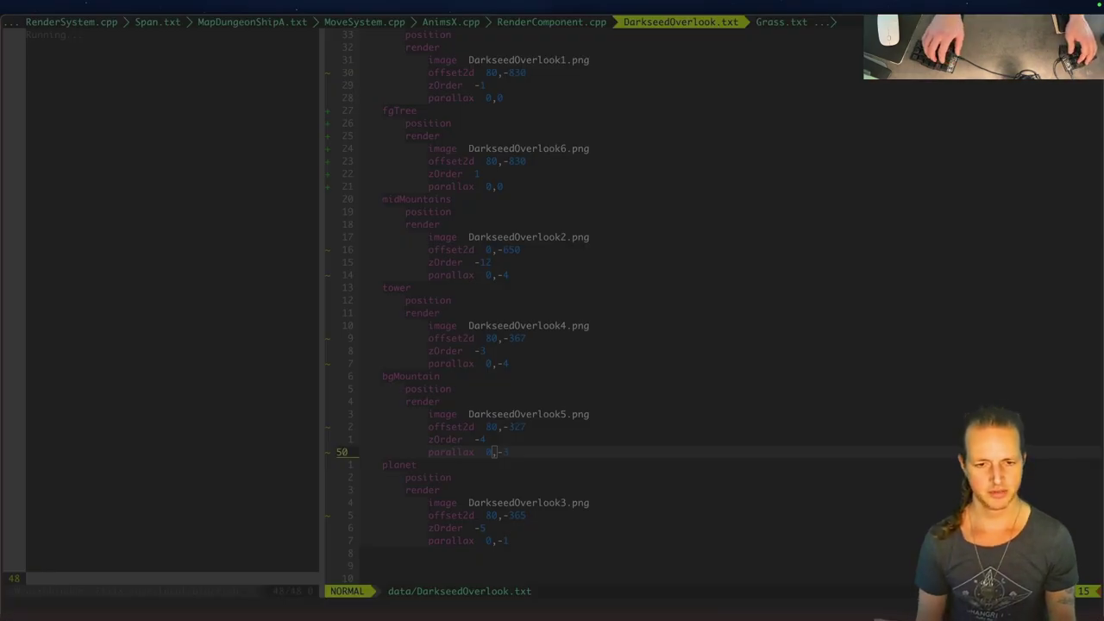
{"action": "key", "text": "ctrl+p"}
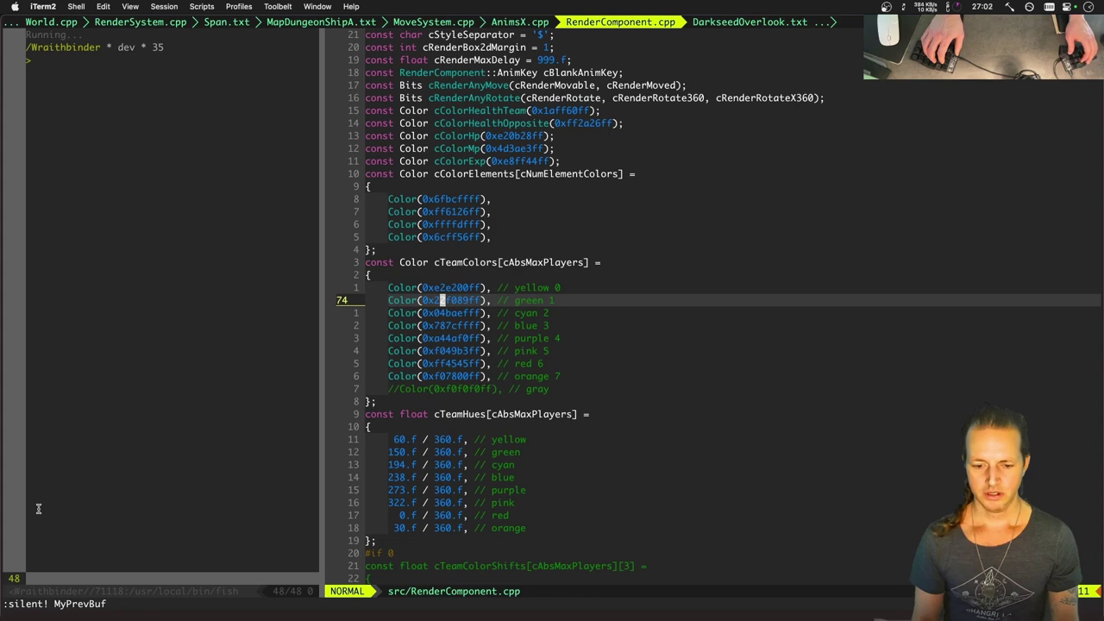
{"action": "key", "text": "ctrl+w"}
{"action": "key", "text": "ctrl+w"}
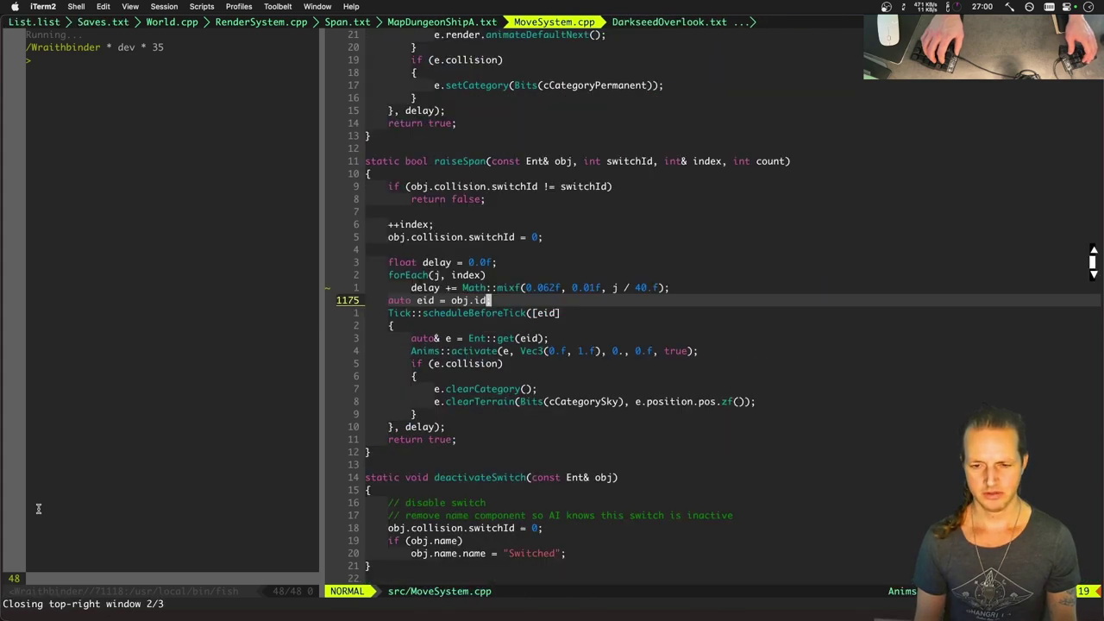
{"action": "key", "text": "ctrl+w"}
Close the Span.txt and Grass.txt buffers and bring up MapShipA.txt for reference.
{"action": "key", "text": "j"}
{"action": "key", "text": "j"}
{"action": "key", "text": "j"}
{"action": "key", "text": "j"}
{"action": "key", "text": "j"}
{"action": "key", "text": "j"}
{"action": "key", "text": "j"}
{"action": "key", "text": "j"}
{"action": "key", "text": "j"}
{"action": "key", "text": "j"}
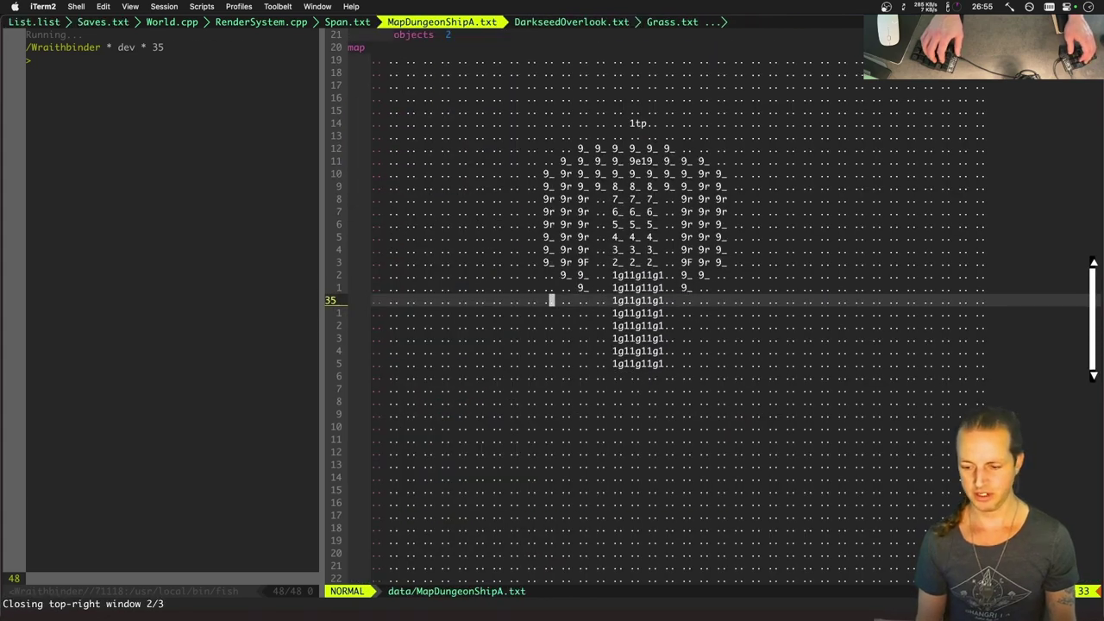
{"action": "key", "text": "ctrl+p"}
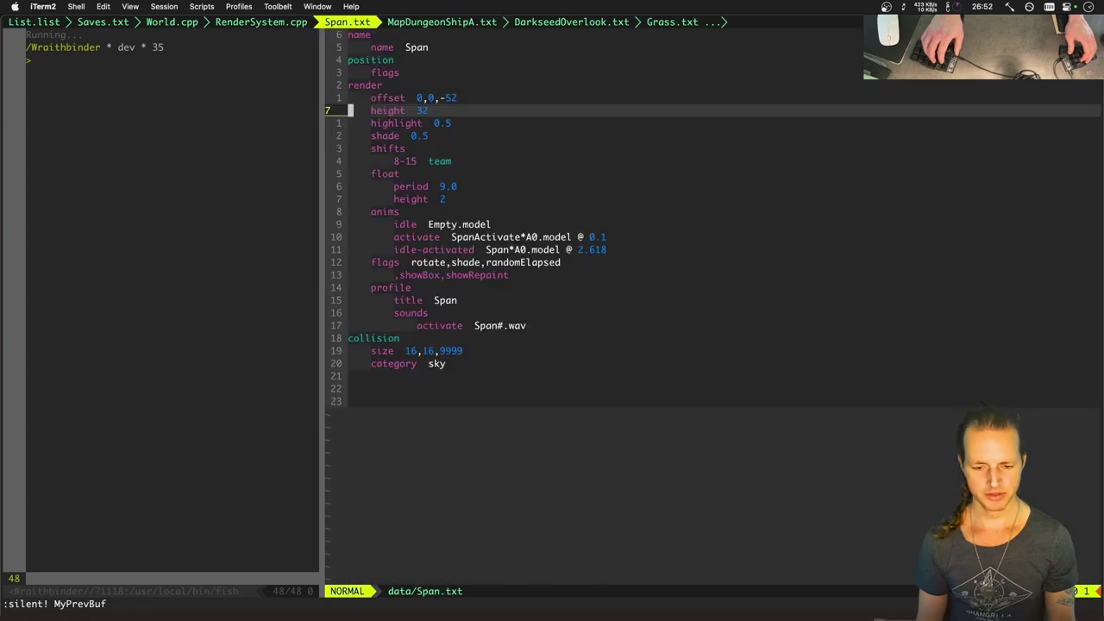
{"action": "key", "text": "ctrl+w"}
{"action": "key", "text": "ctrl+n"}
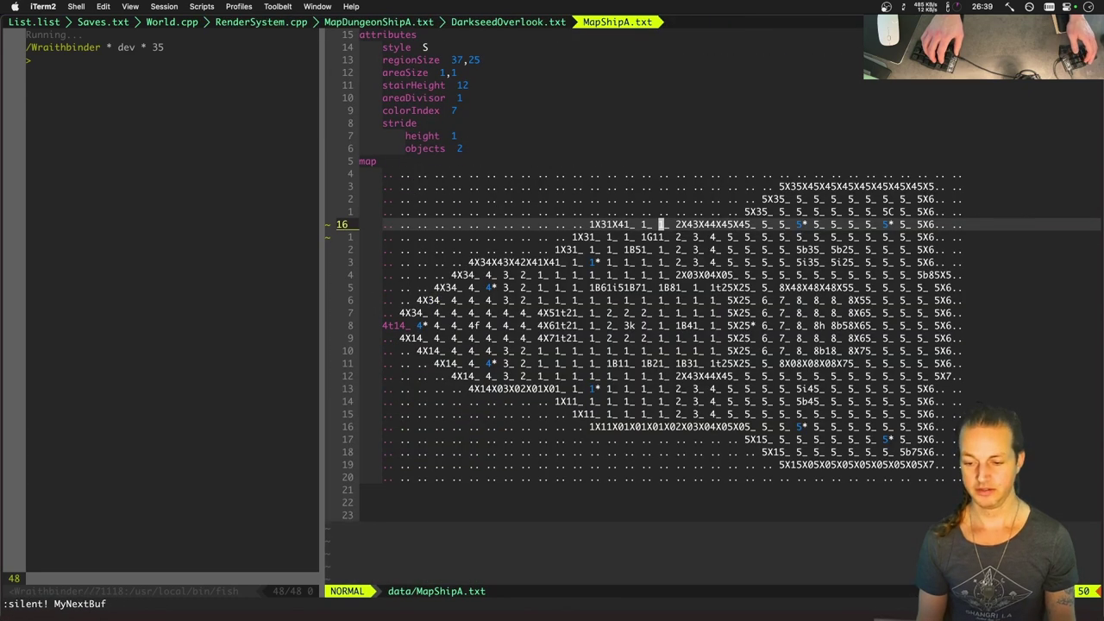
Examine the X edge-block codes bordering the ship layout in MapShipA.txt, especially along straight vertical edges.
{"action": "key", "text": "j"}
{"action": "key", "text": "j"}
{"action": "key", "text": "j"}
{"action": "key", "text": "j"}
{"action": "key", "text": "j"}
{"action": "key", "text": "j"}
{"action": "key", "text": "j"}
{"action": "key", "text": "j"}
{"action": "key", "text": "j"}
{"action": "key", "text": "j"}
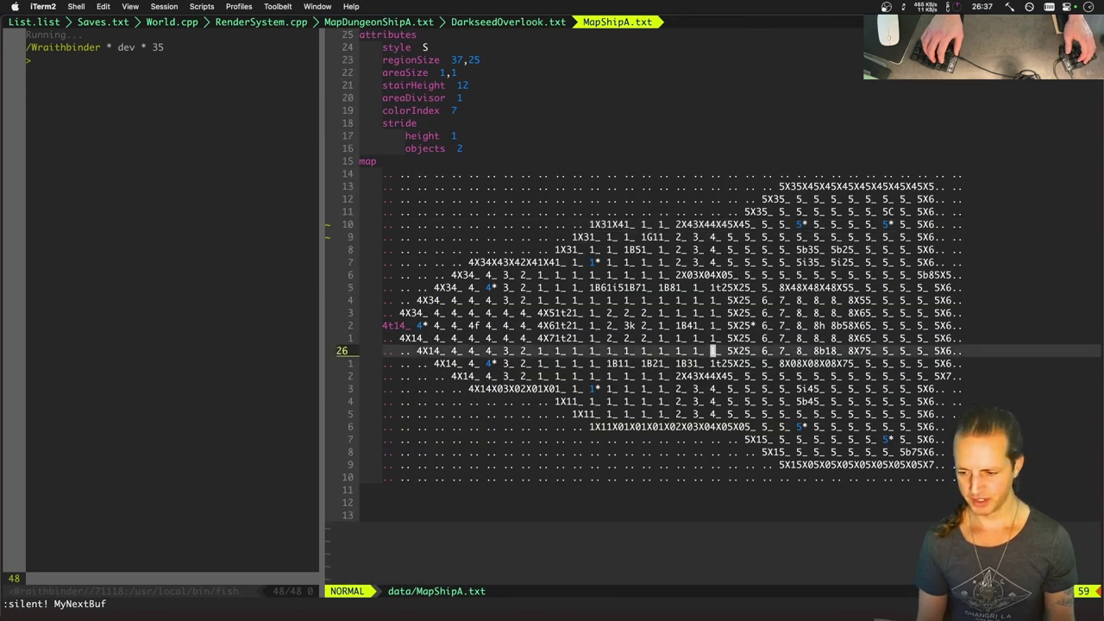
{"action": "key", "text": "l"}
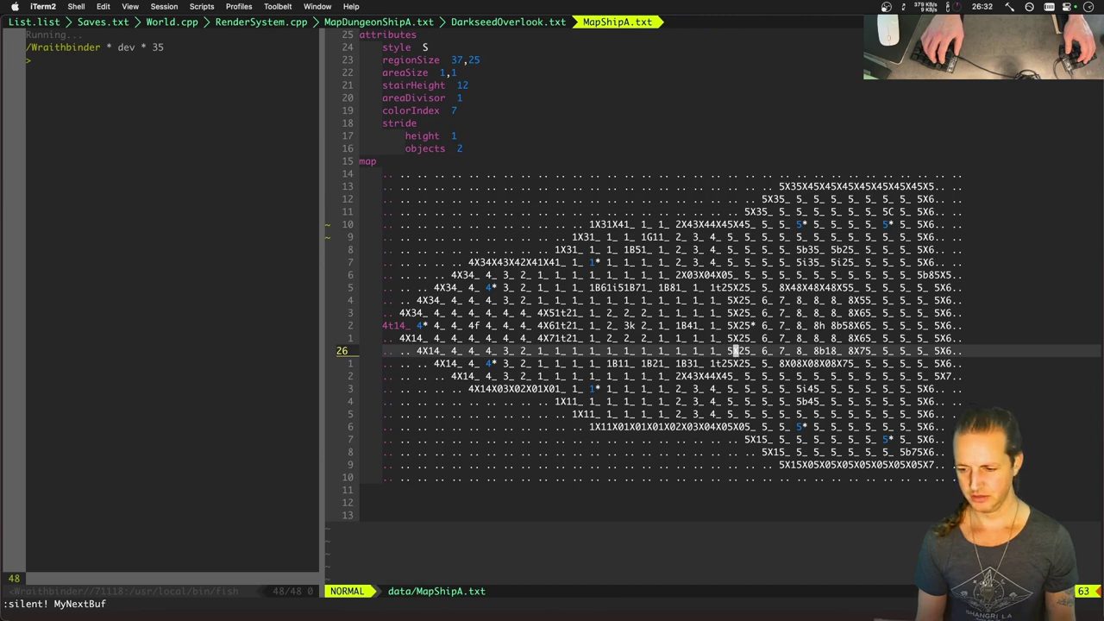
{"action": "key", "text": "k"}
{"action": "key", "text": "k"}
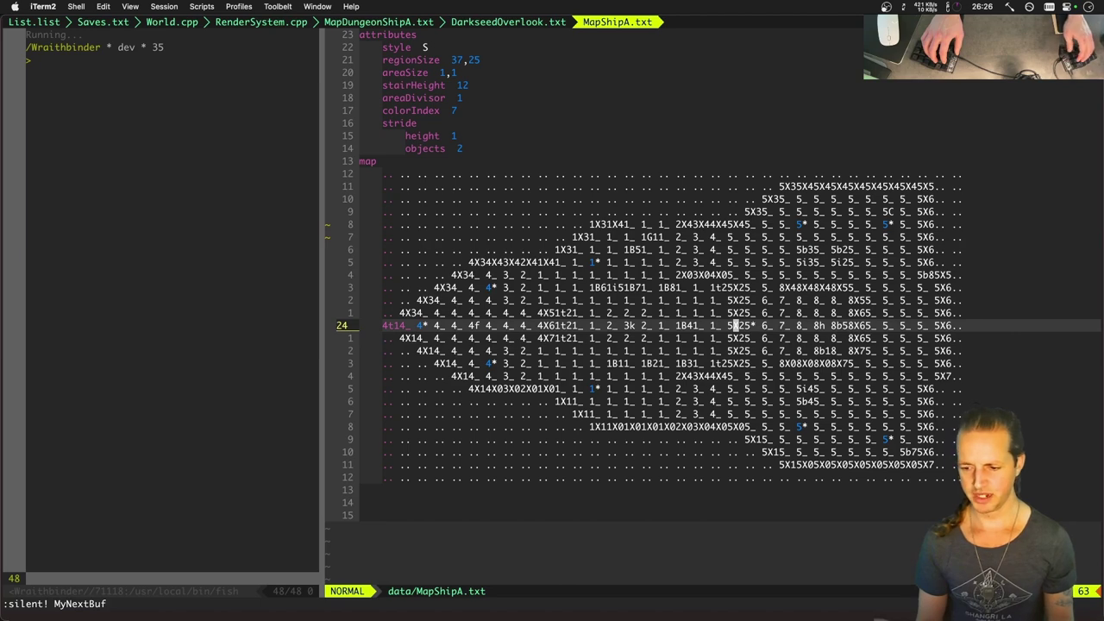
{"action": "key", "text": "shift+Tab"}
{"action": "key", "text": "Tab"}
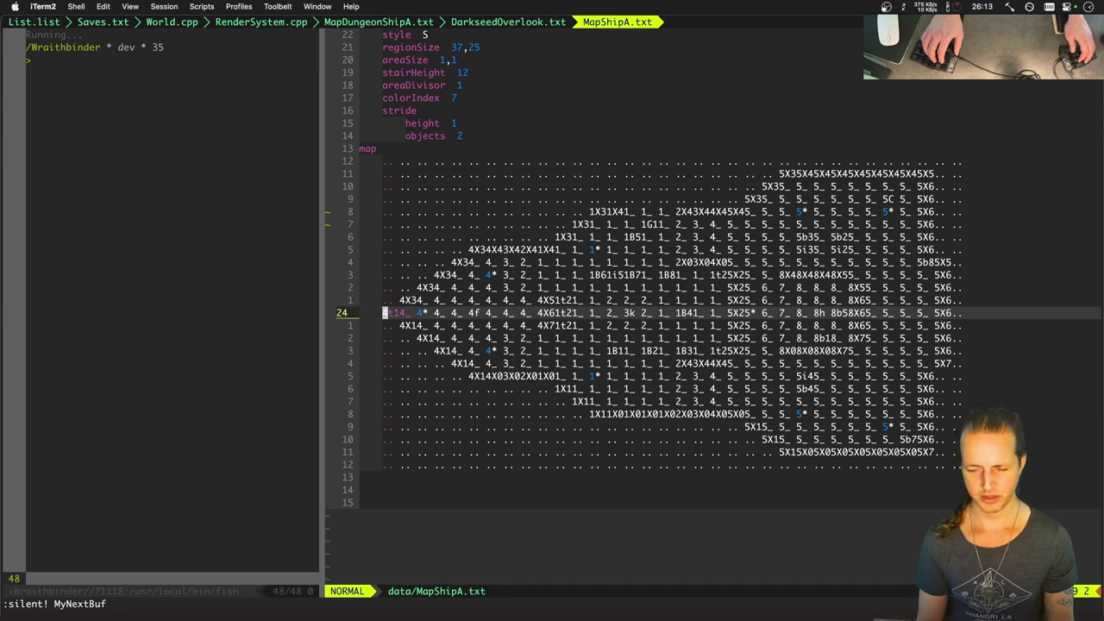
In MapDungeonShipA.txt, insert 1X2 along the right edge of all eight 1g1 bridge rows and save the file.
{"action": "key", "text": "shift+Tab"}
{"action": "key", "text": "shift+Tab"}
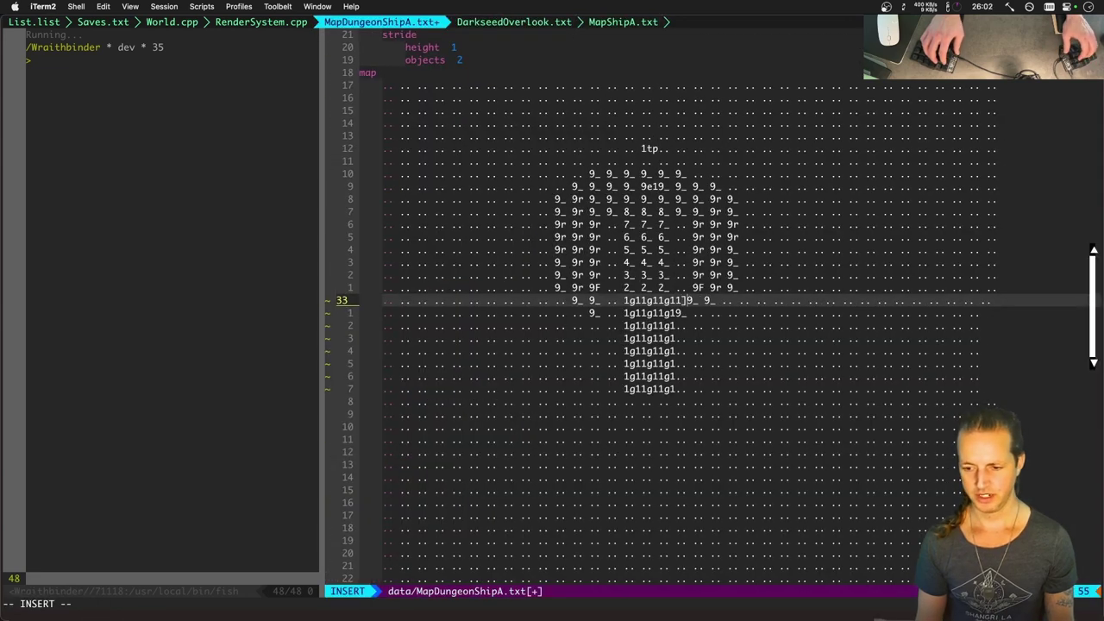
{"action": "key", "text": "Escape"}
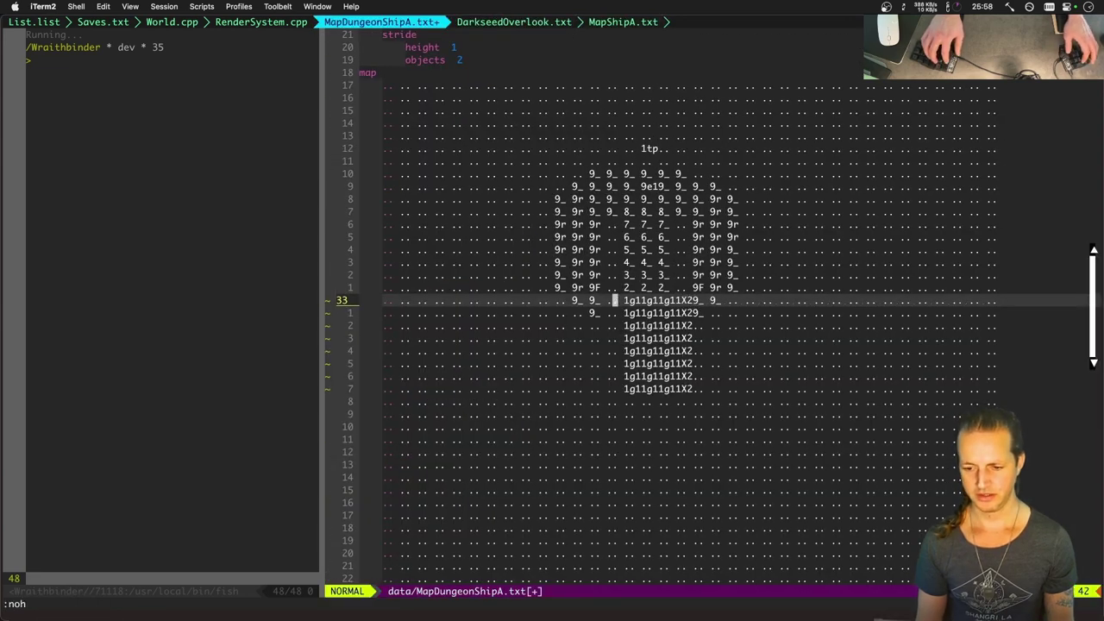
{"action": "type", "text": ":w"}
{"action": "key", "text": "Return"}
Replace the empty cells along the left edge of the eight bridge rows with 1X6 and save MapDungeonShipA.txt.
{"action": "key", "text": "Tab"}
{"action": "key", "text": "Tab"}
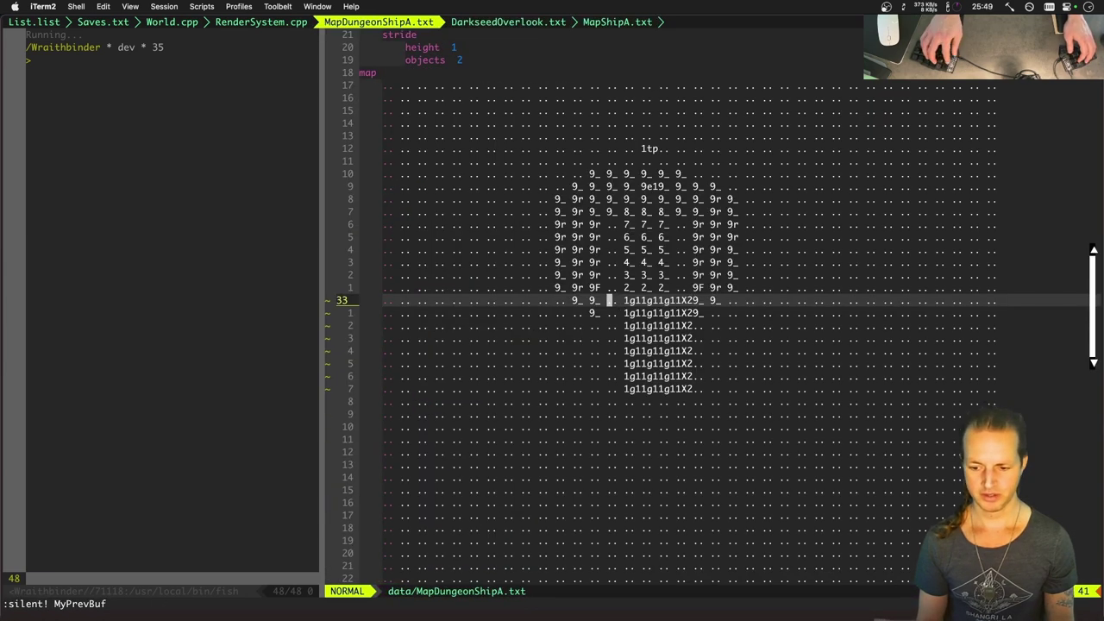
{"action": "key", "text": "ctrl+v"}
{"action": "key", "text": "j"}
{"action": "key", "text": "j"}
{"action": "key", "text": "j"}
{"action": "key", "text": "j"}
{"action": "key", "text": "j"}
{"action": "key", "text": "j"}
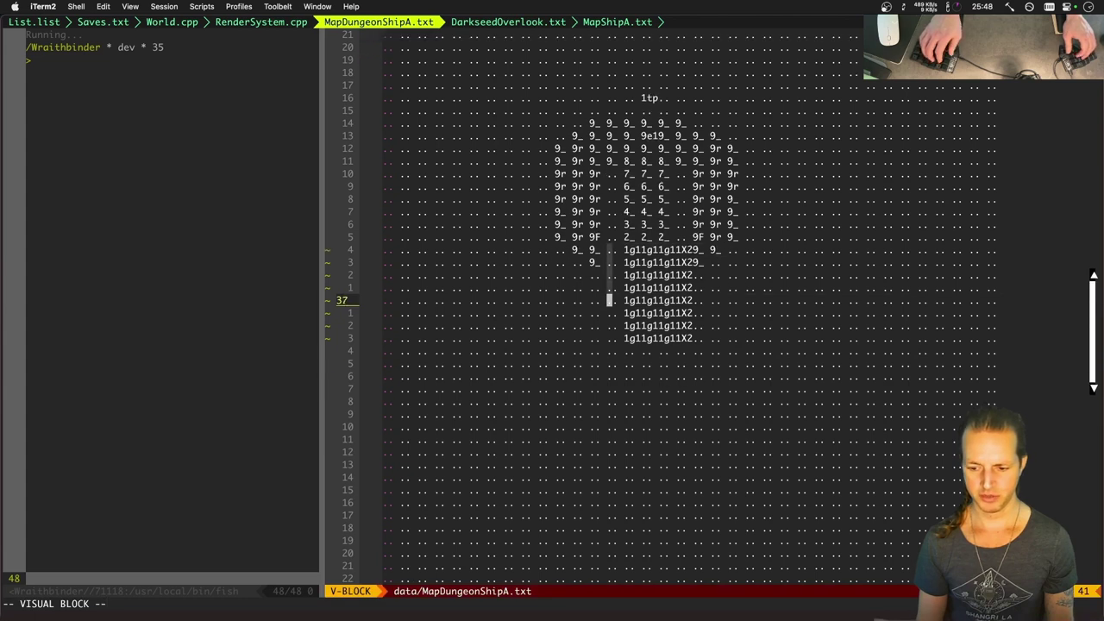
{"action": "type", "text": "lljc1X"}
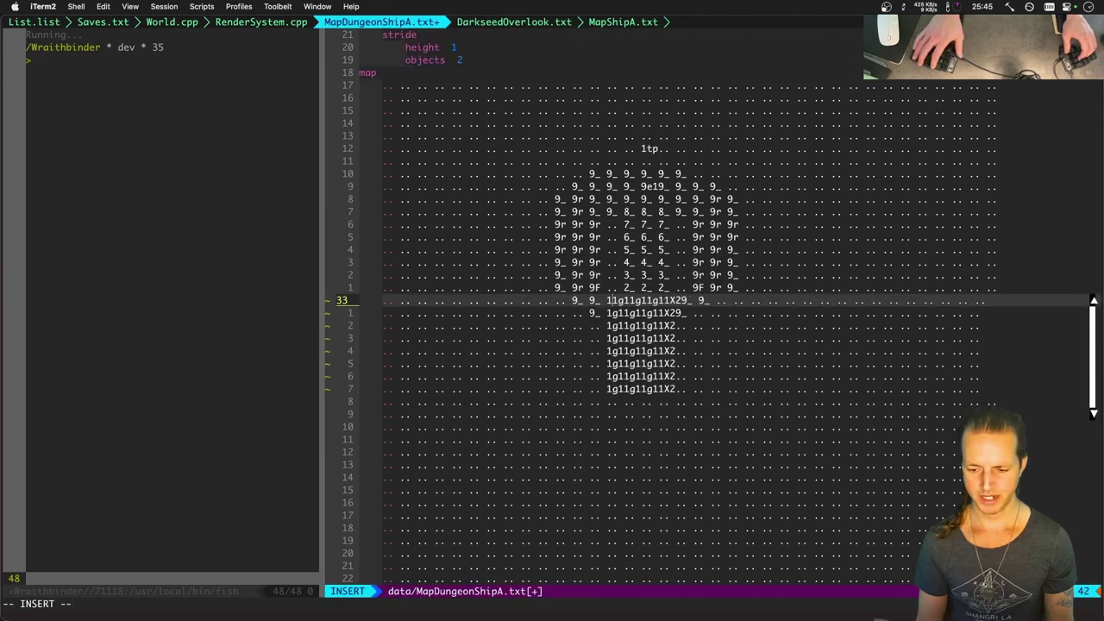
{"action": "type", "text": "6"}
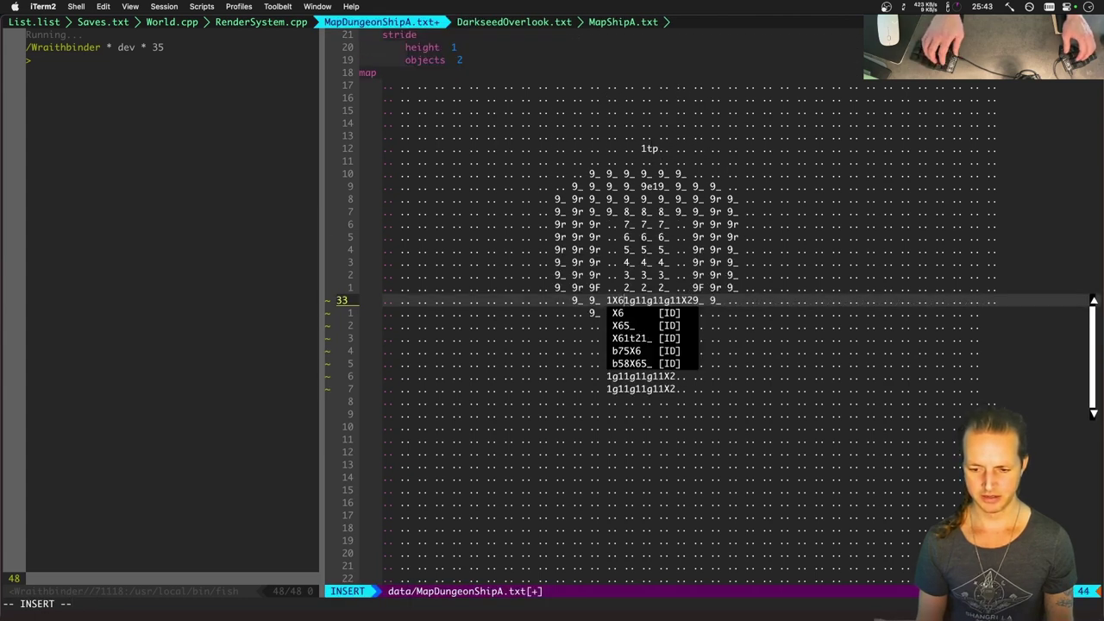
{"action": "key", "text": "Escape"}
{"action": "type", "text": ":w"}
{"action": "key", "text": "Return"}
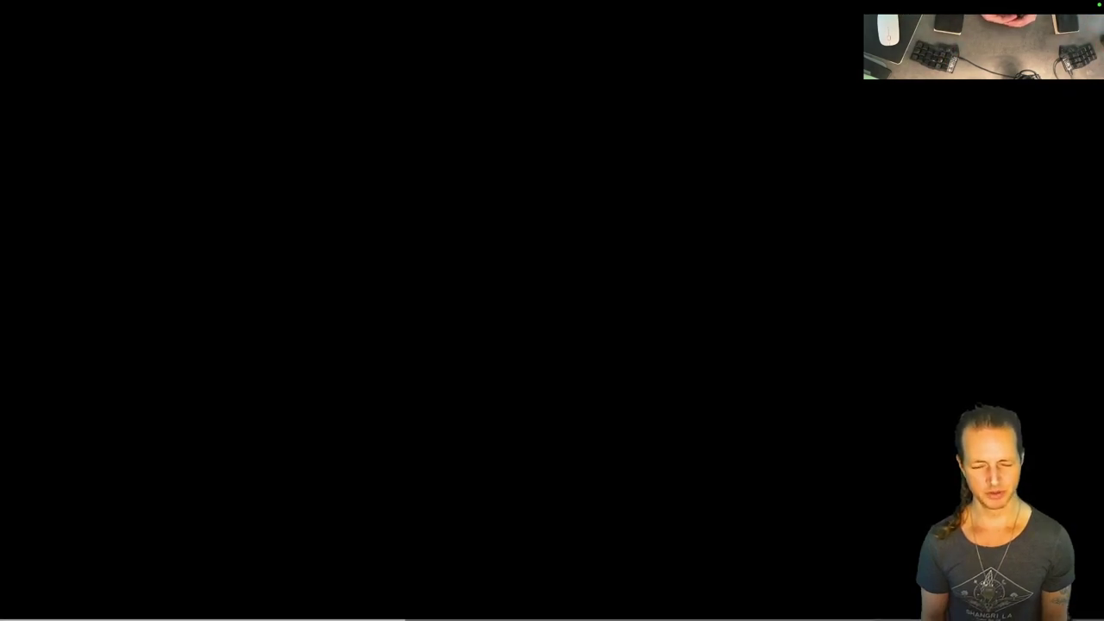
Walk the character up the bridge onto the stone steps in the game to check the new side railings.
{"action": "key", "text": "a"}
{"action": "key", "text": "w"}
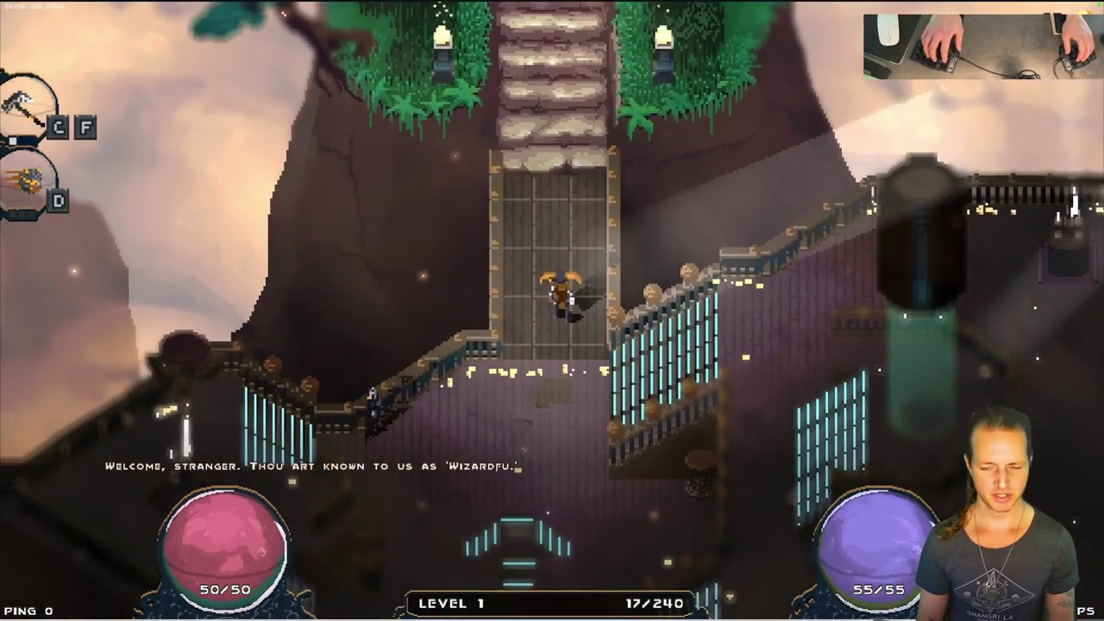
{"action": "key", "text": "w"}
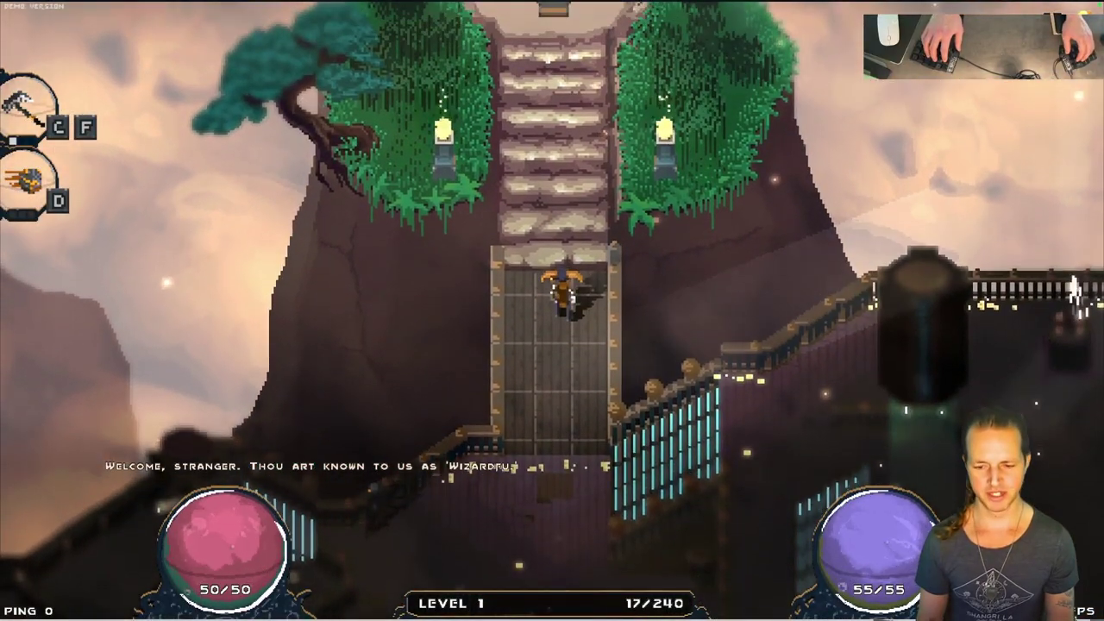
{"action": "key", "text": "w"}
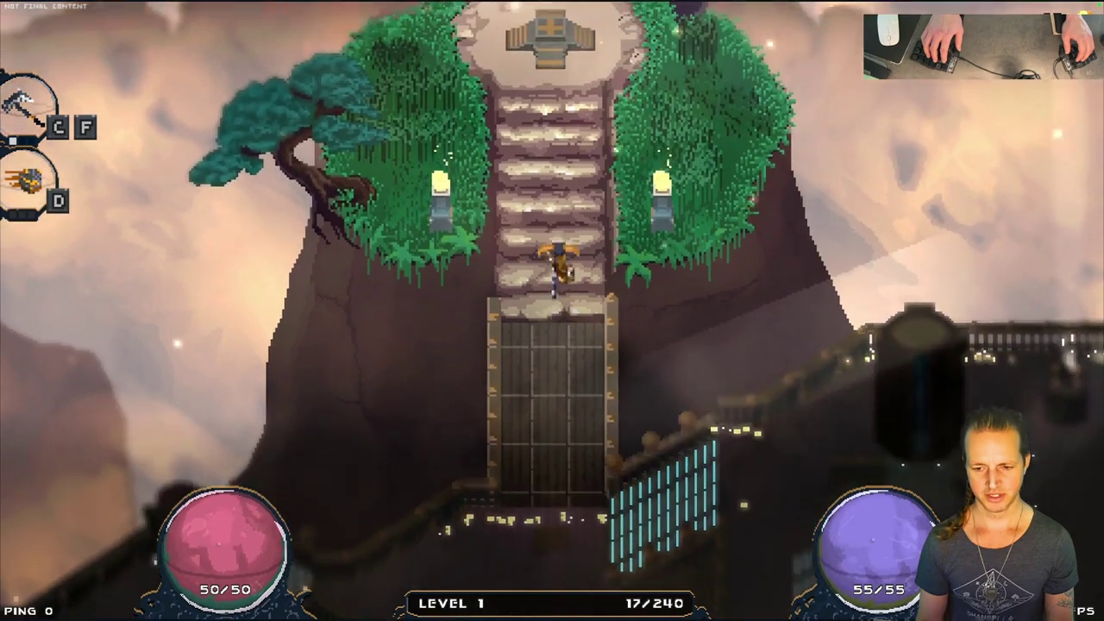
Switch to World.cpp in iTerm2, increase the ship's pos.addZ offset in createBlockSpan by 1, and save the file.
{"action": "key", "text": "alt+Tab"}
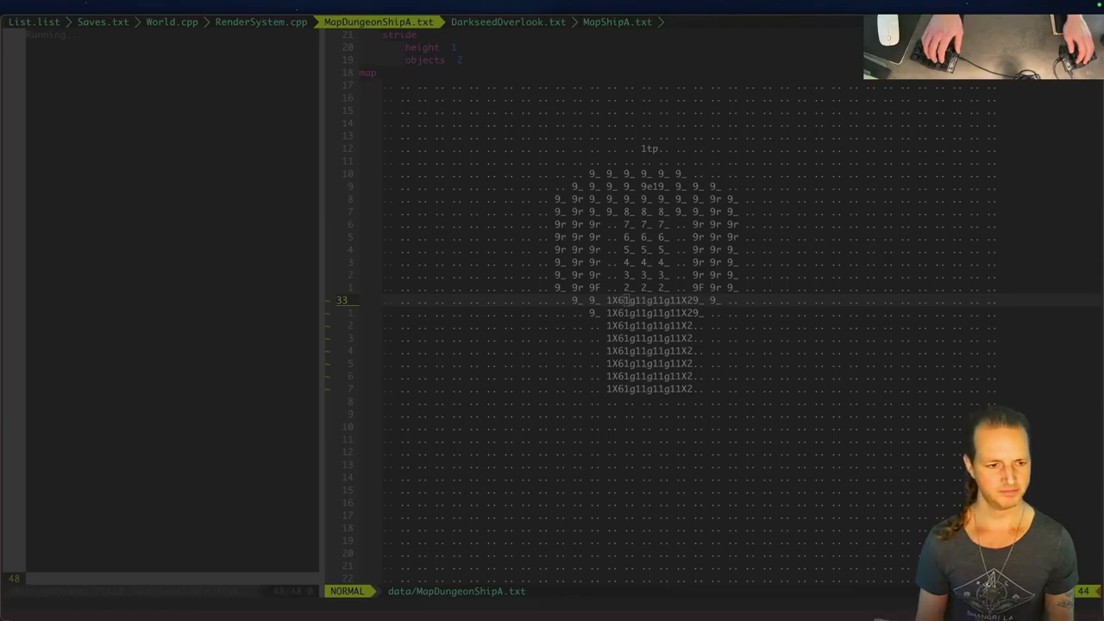
{"action": "key", "text": "ctrl+6"}
{"action": "key", "text": "ctrl+a"}
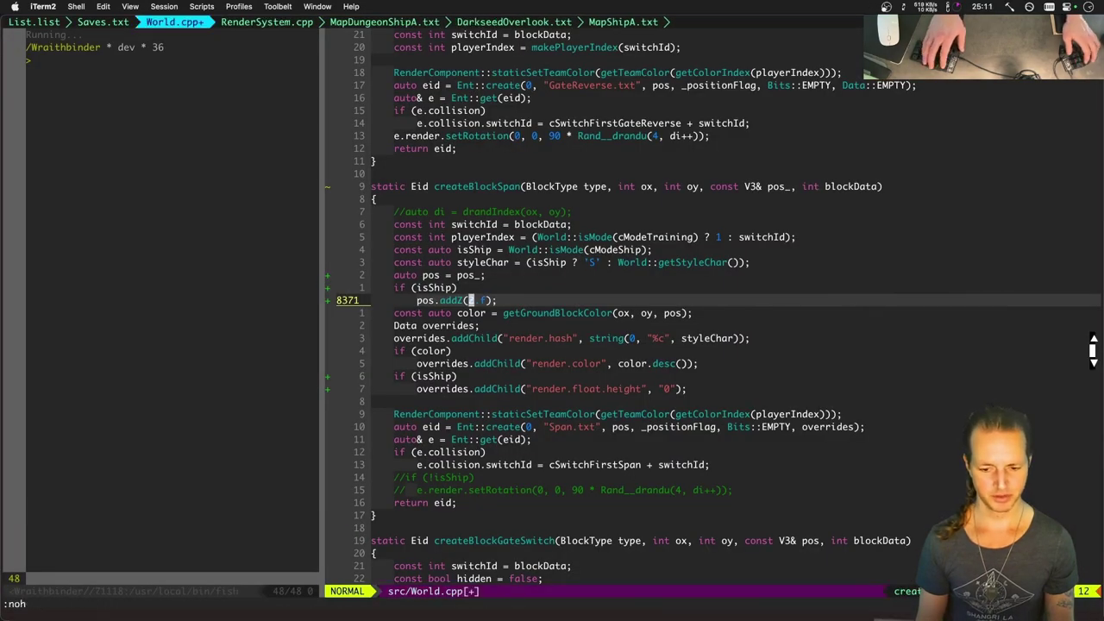
{"action": "key", "text": "ctrl+s"}
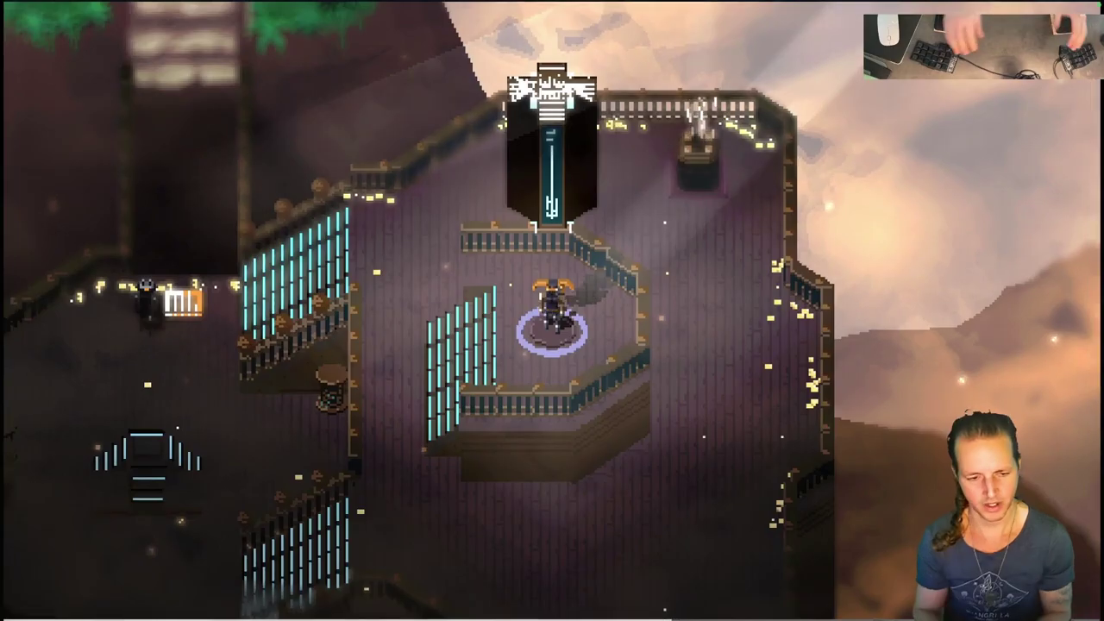
Walk the character around the steps above the bridge and up to the summit to examine the adjusted bridge and scenery.
{"action": "key", "text": "w"}
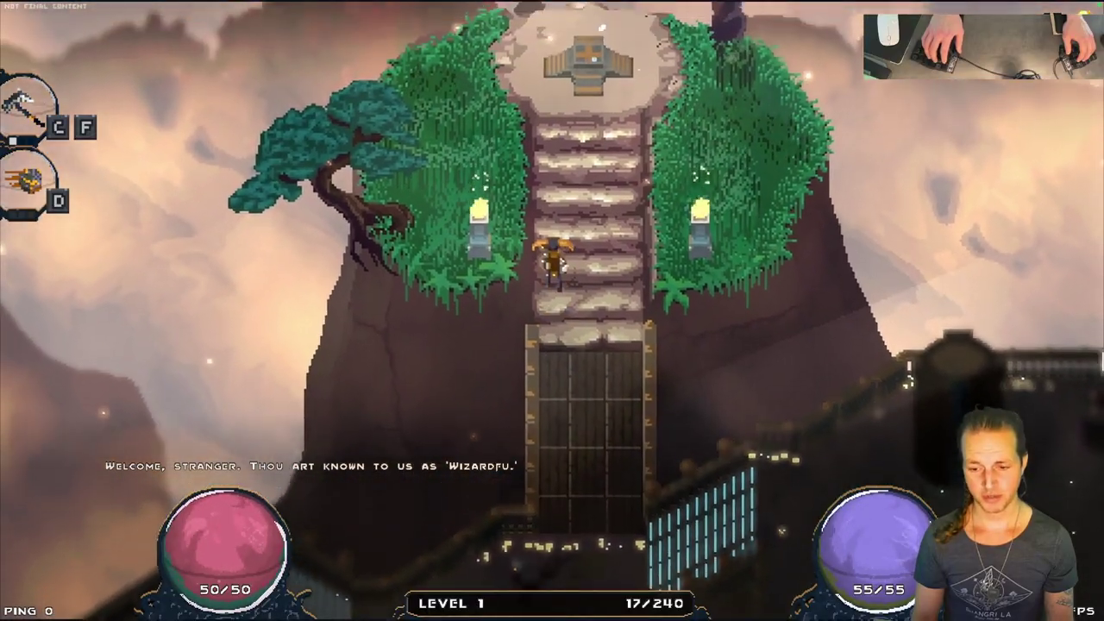
{"action": "key", "text": "s"}
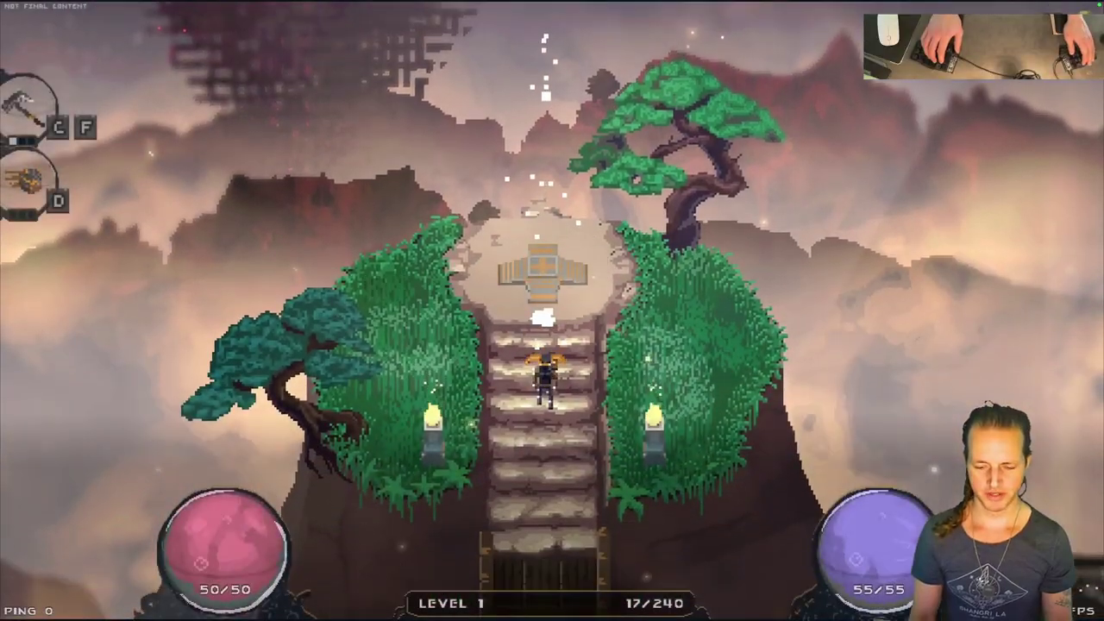
{"action": "key", "text": "s"}
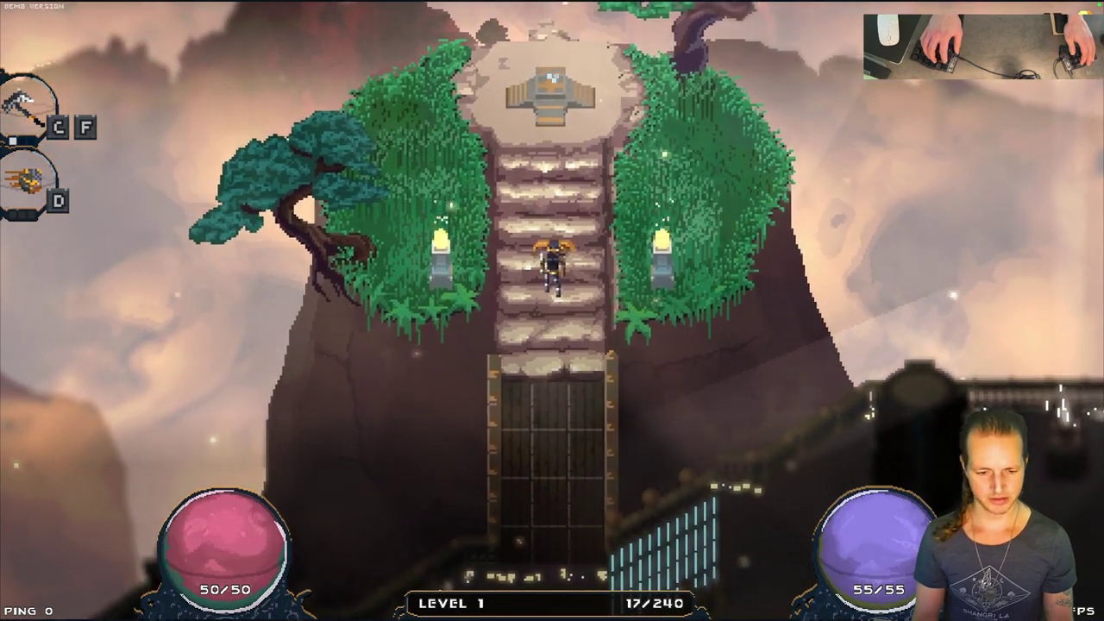
{"action": "key", "text": "s"}
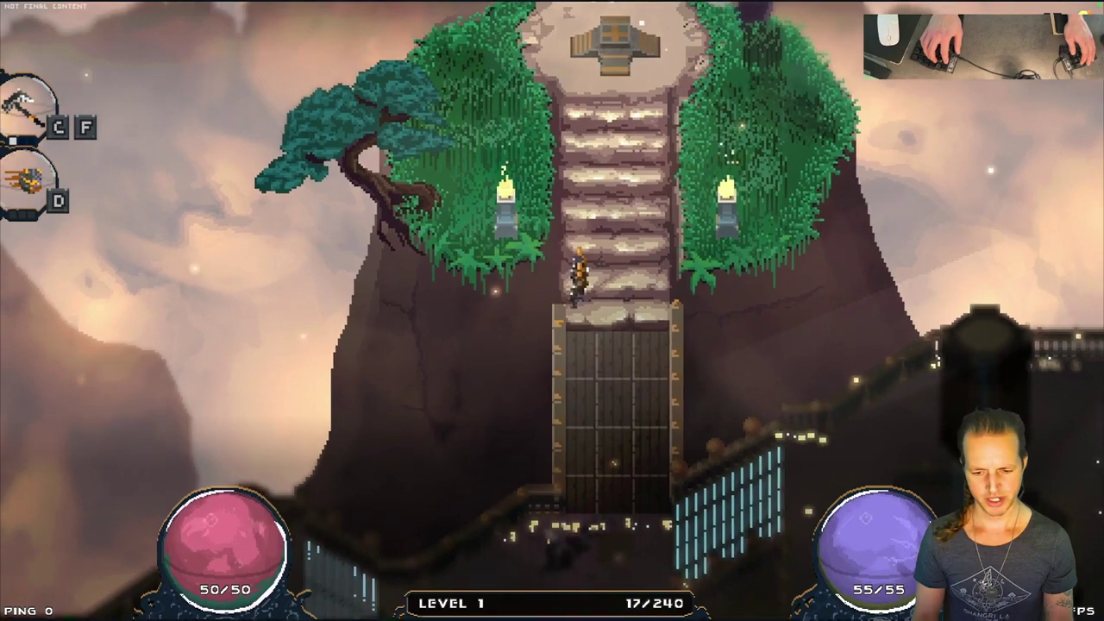
{"action": "key", "text": "d"}
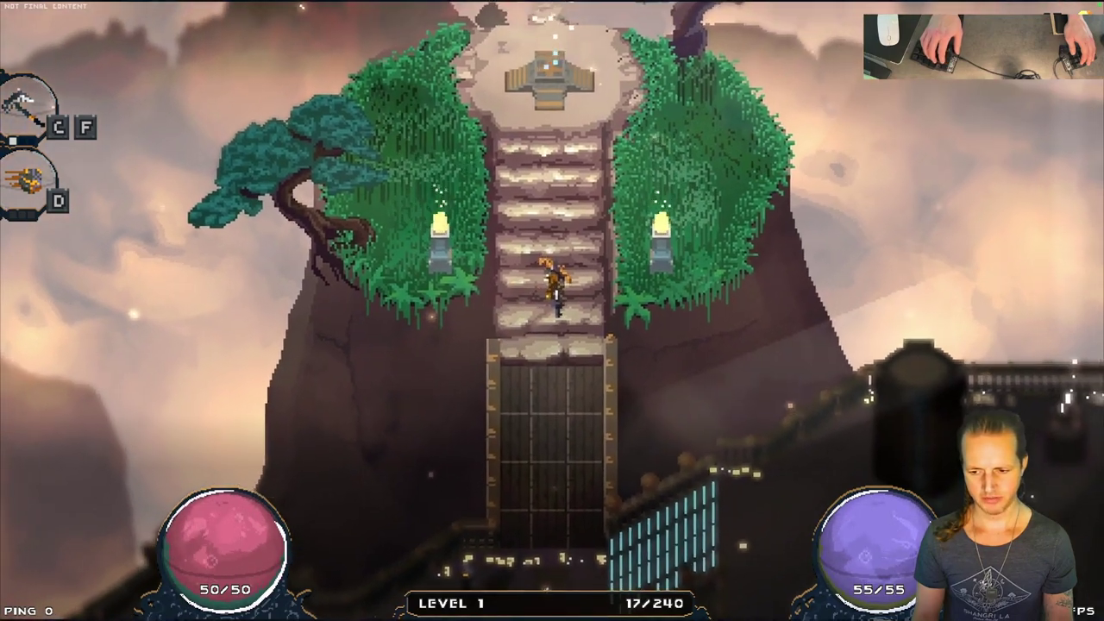
{"action": "key", "text": "a"}
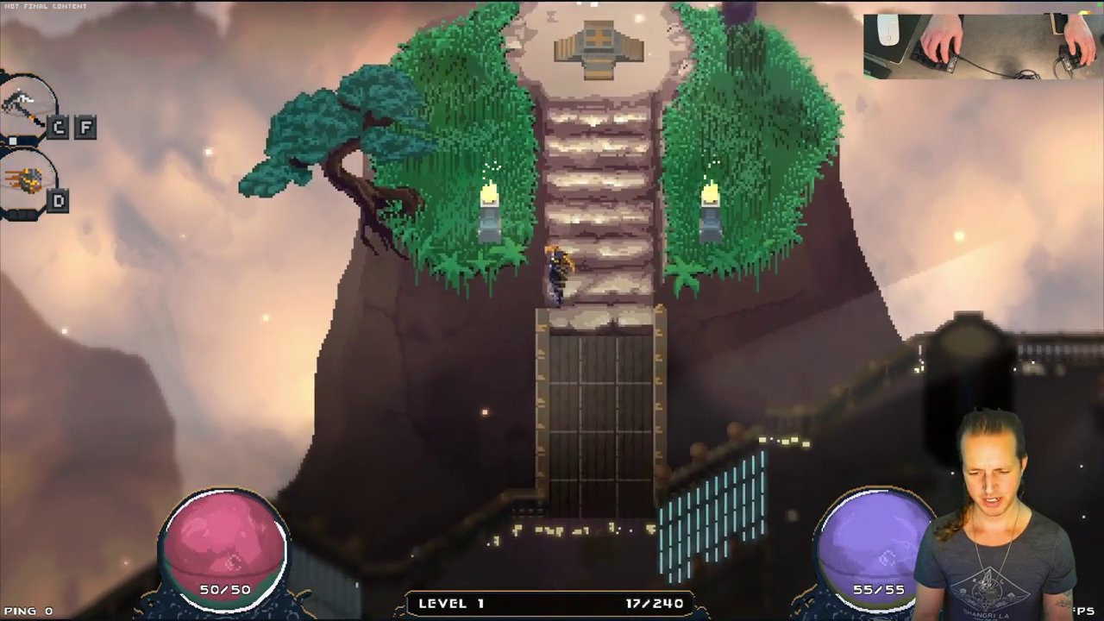
{"action": "key", "text": "w"}
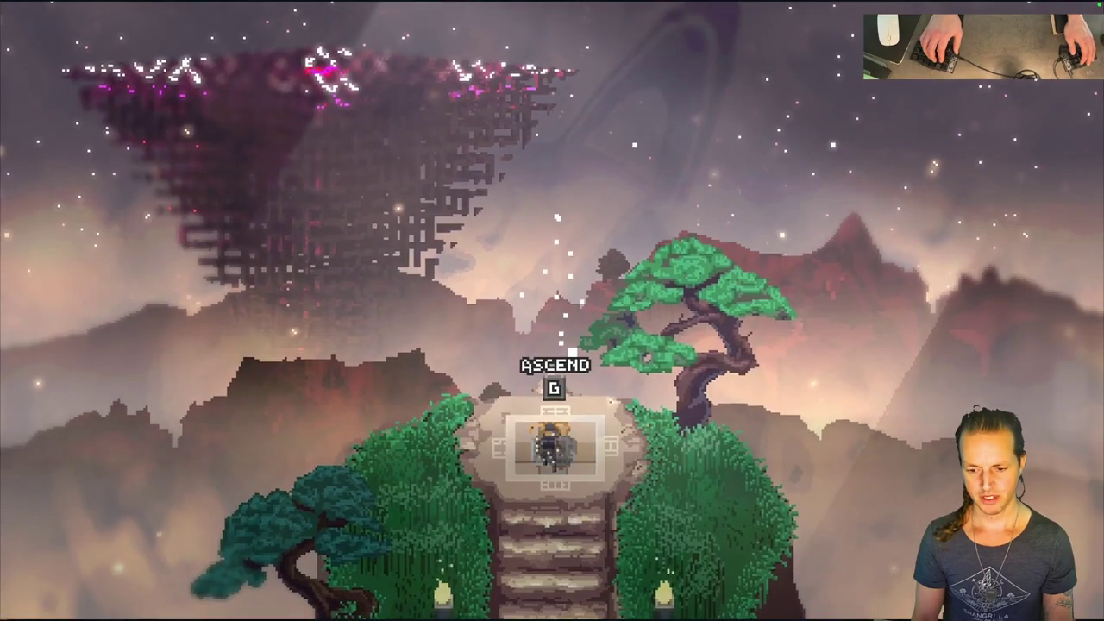
{"action": "key", "text": "w"}
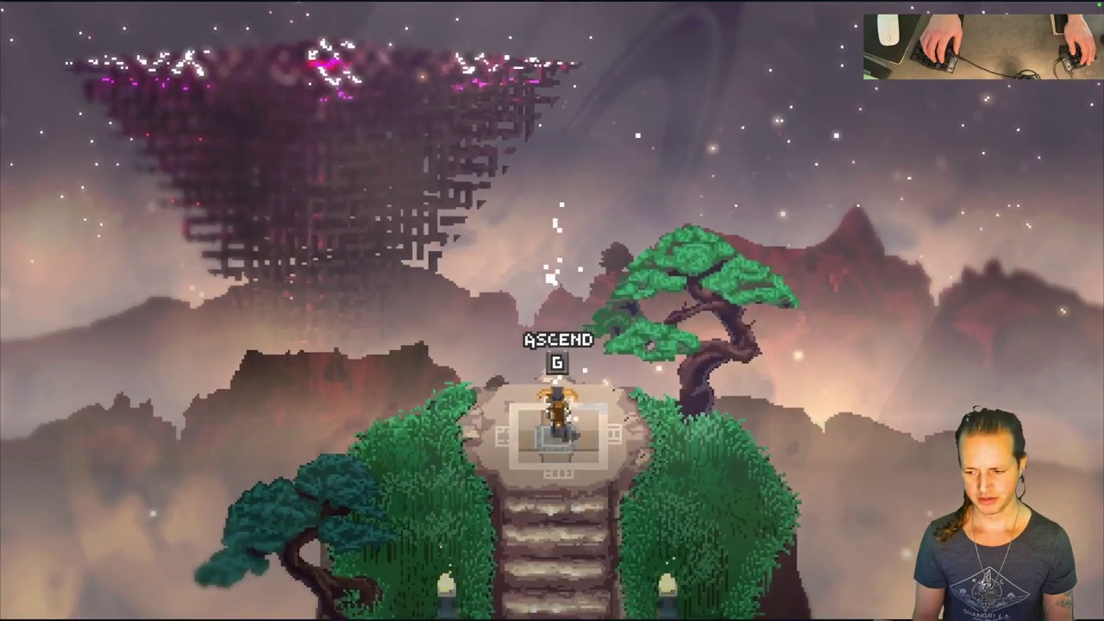
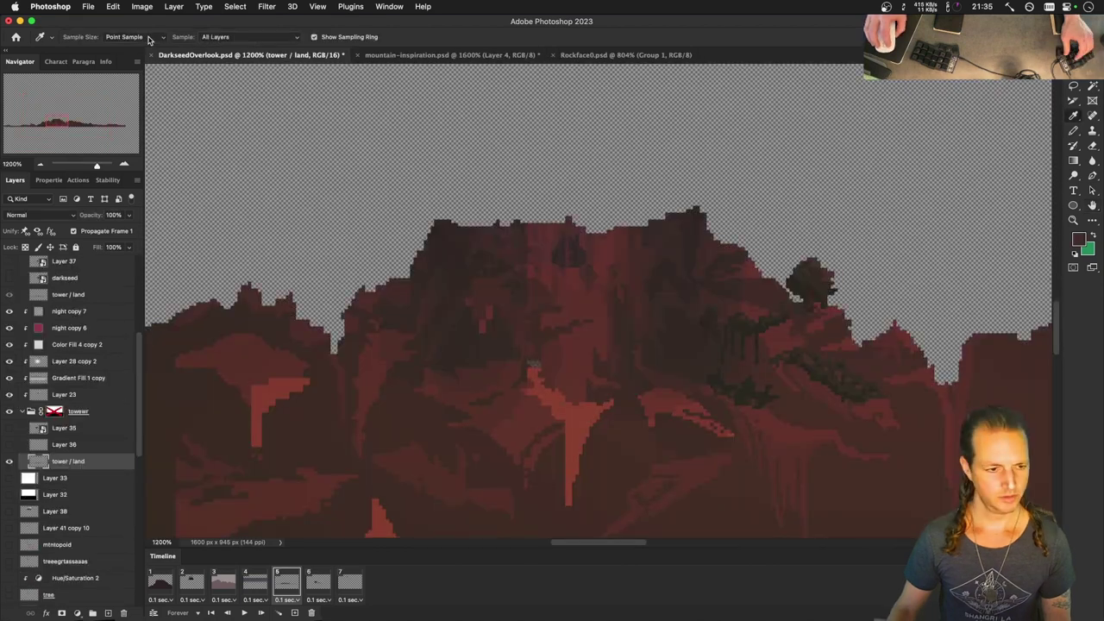
In Photoshop, set the Eyedropper to sample the current layer only and pick up colours from the tower / land rock face.
{"action": "left_click", "coordinate": [218, 38]}
{"action": "left_click", "coordinate": [226, 15]}
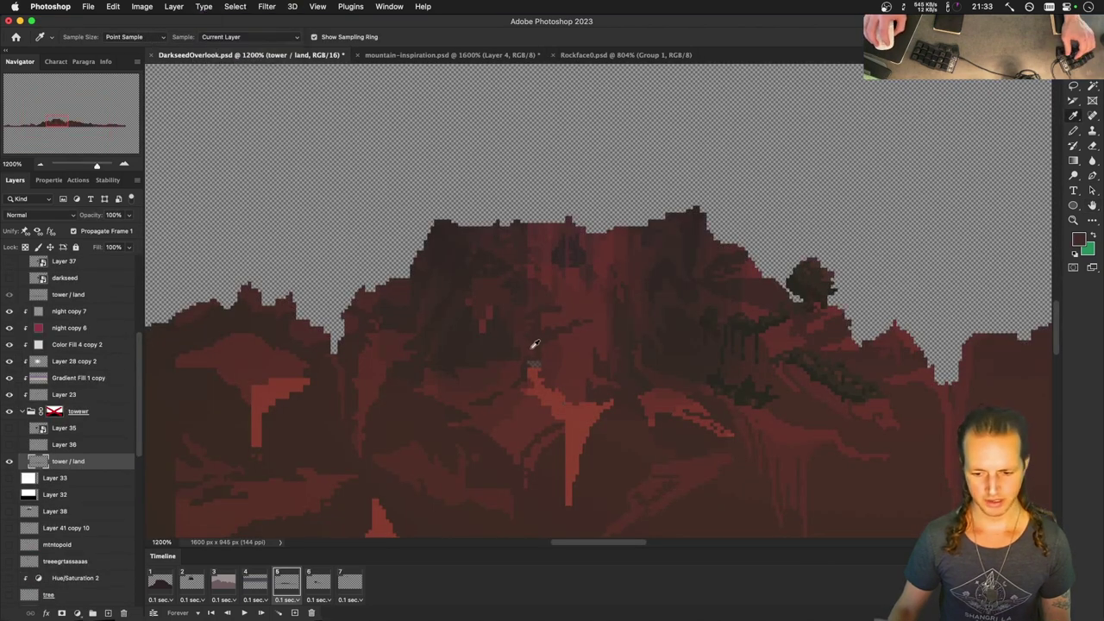
{"action": "left_click", "coordinate": [535, 343]}
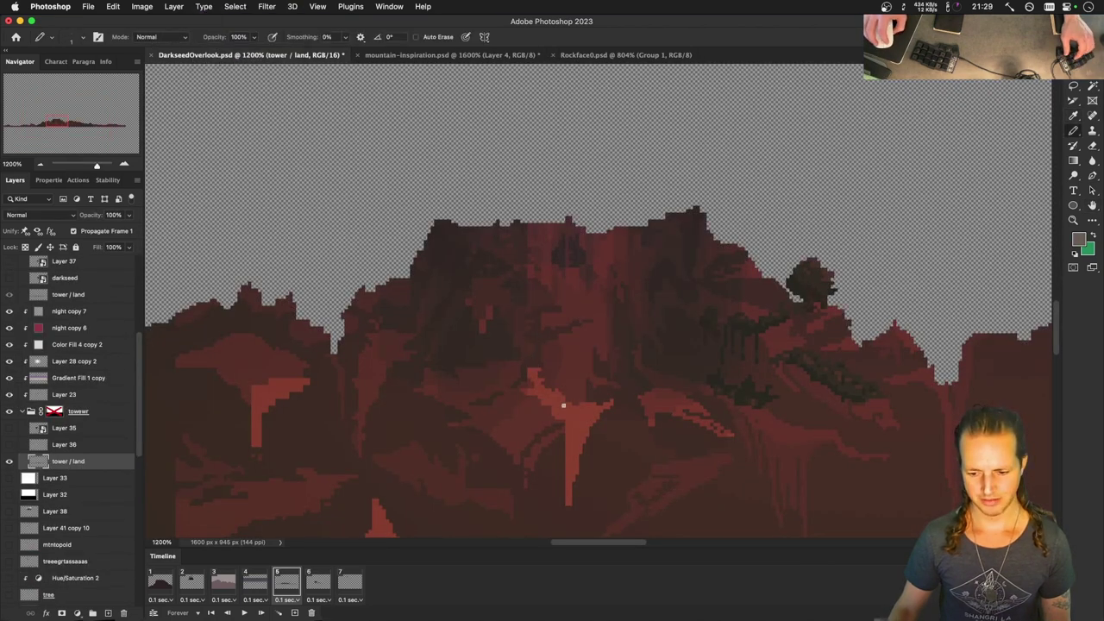
{"action": "left_click", "coordinate": [562, 405], "text": "alt"}
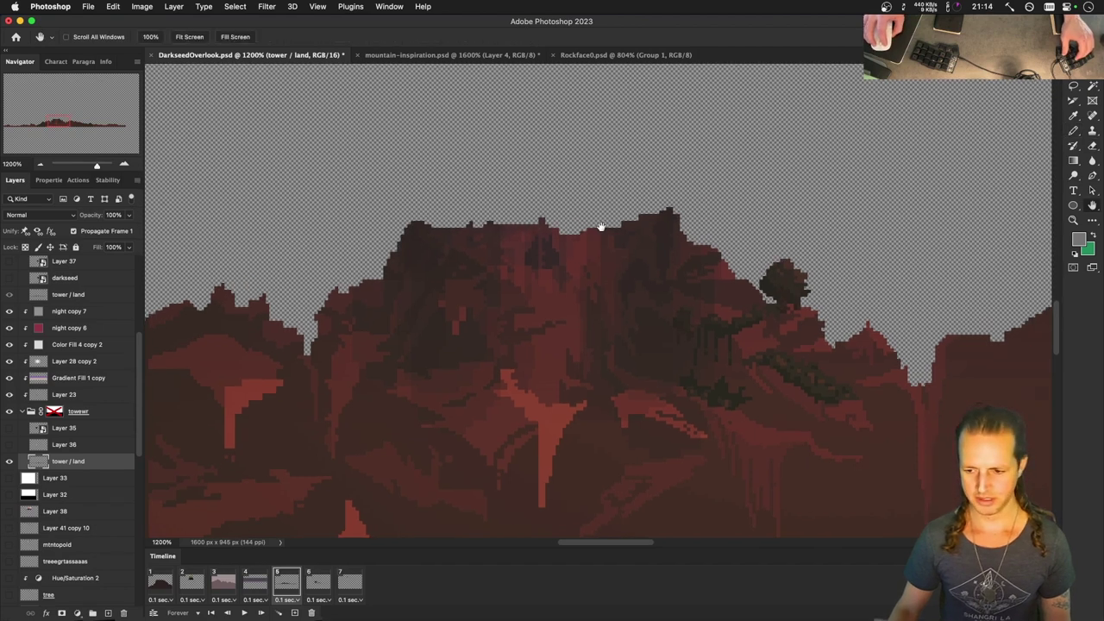
Duplicate the Layer 28 copy 2 shading beside the original on both sides so it spans the whole tower / land strip.
{"action": "left_click_drag", "start_coordinate": [603, 226], "coordinate": [537, 226]}
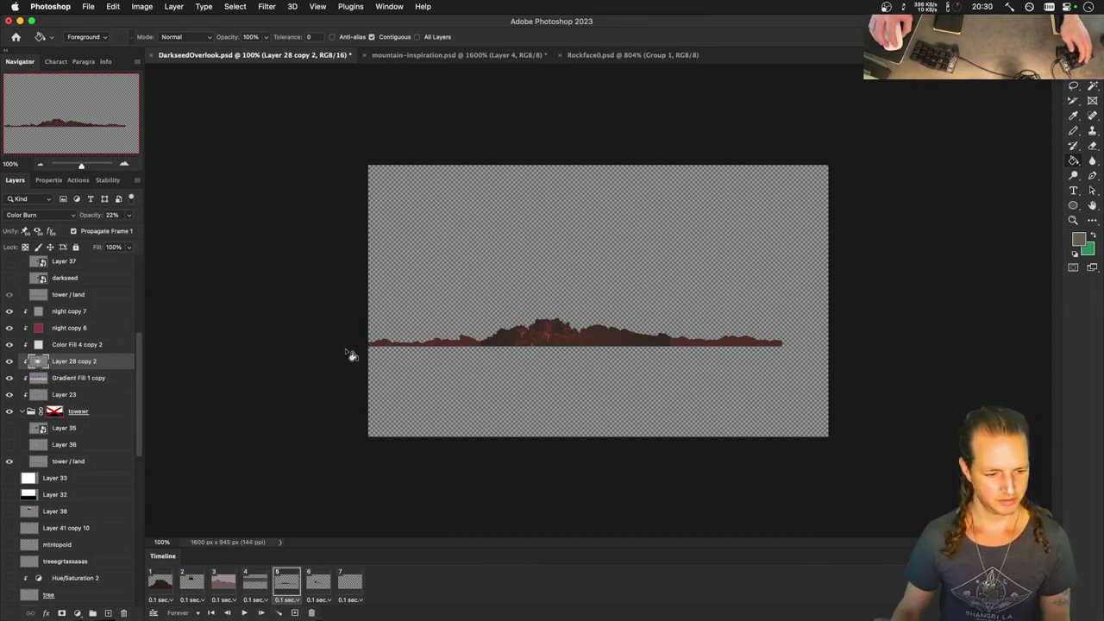
{"action": "key", "text": "v"}
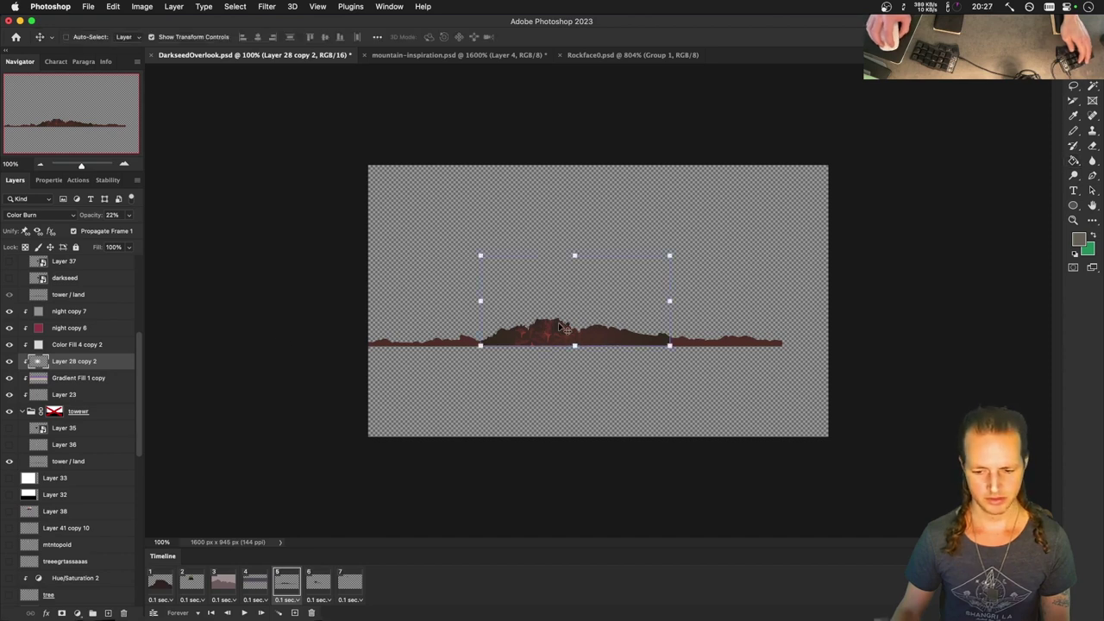
{"action": "left_click_drag", "start_coordinate": [533, 319], "coordinate": [724, 321]}
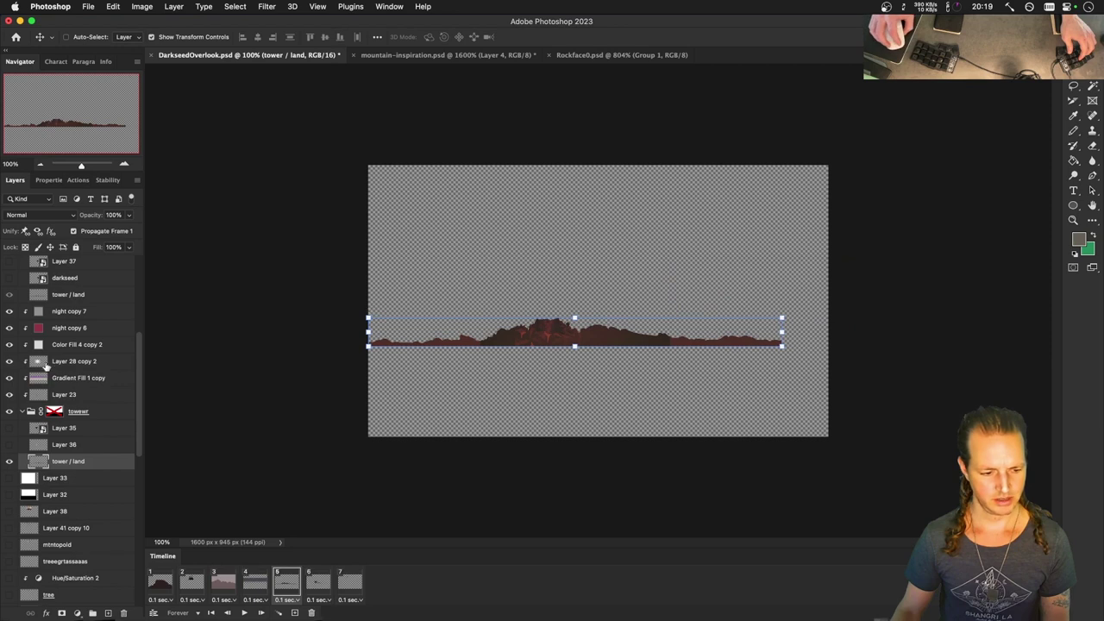
{"action": "left_click", "coordinate": [52, 362]}
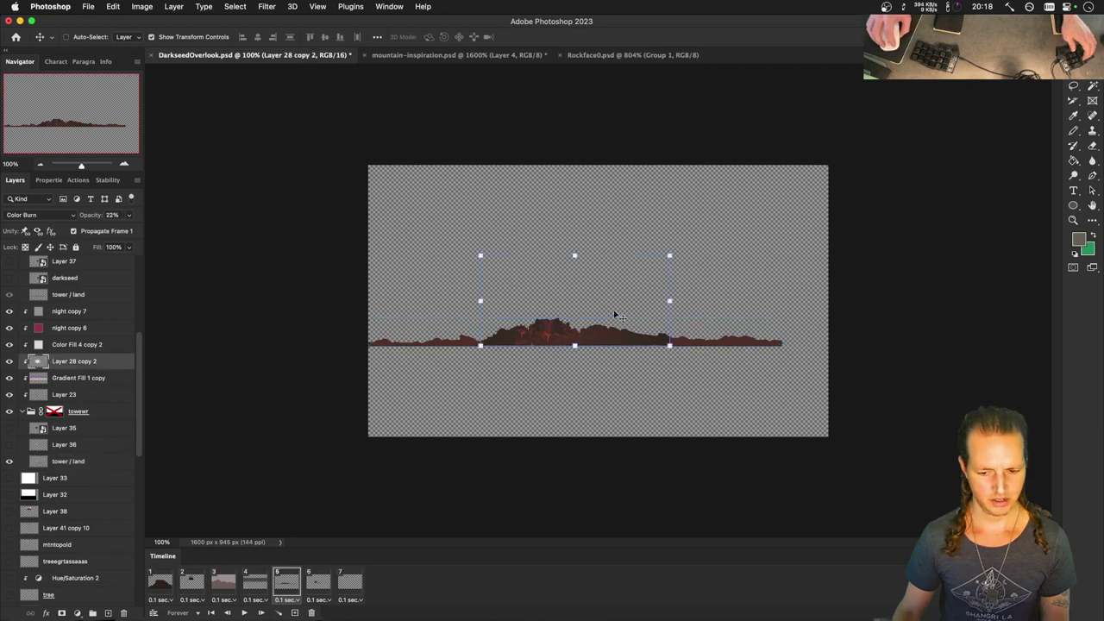
{"action": "left_click_drag", "start_coordinate": [615, 316], "coordinate": [735, 323]}
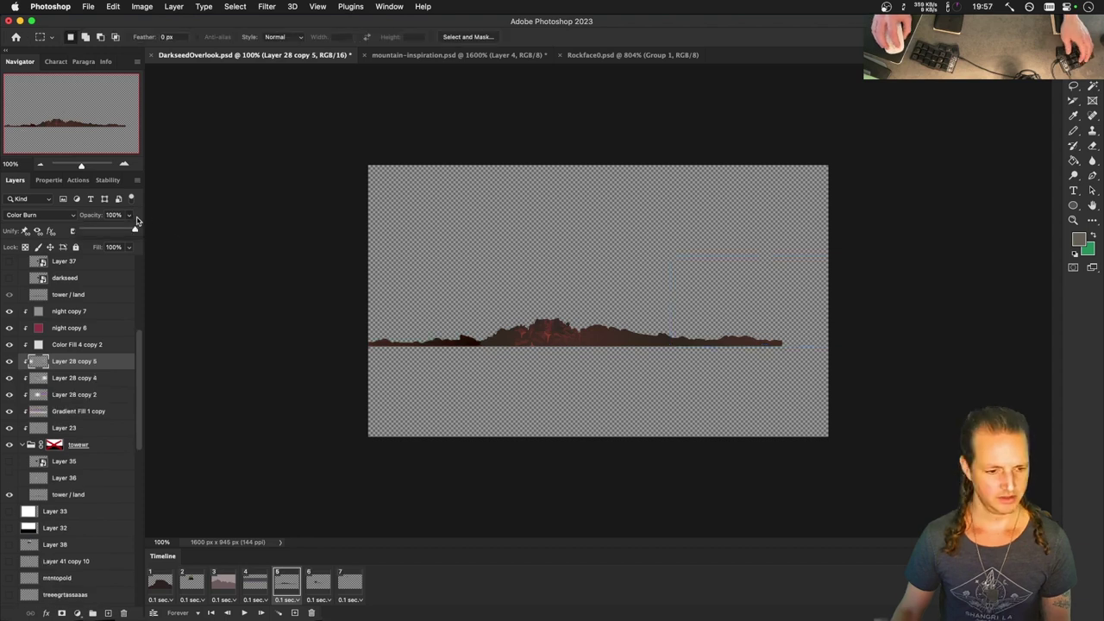
Merge the three Layer 28 shading copies in Normal mode, and set the merged layer to Color Burn at 22% opacity.
{"action": "left_click", "coordinate": [51, 215]}
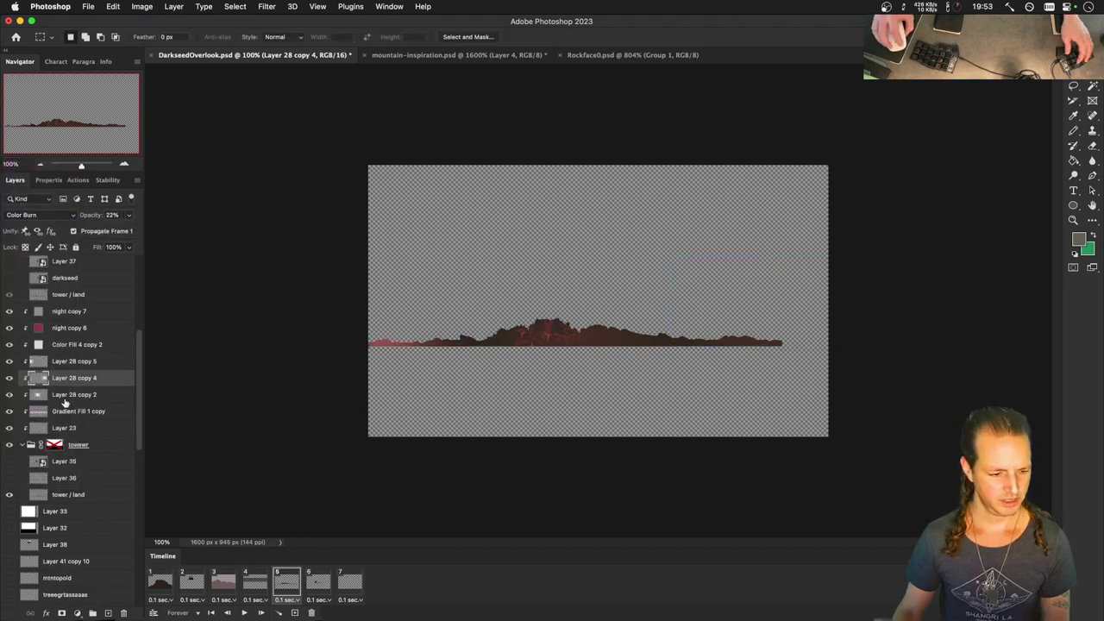
{"action": "left_click", "coordinate": [43, 215]}
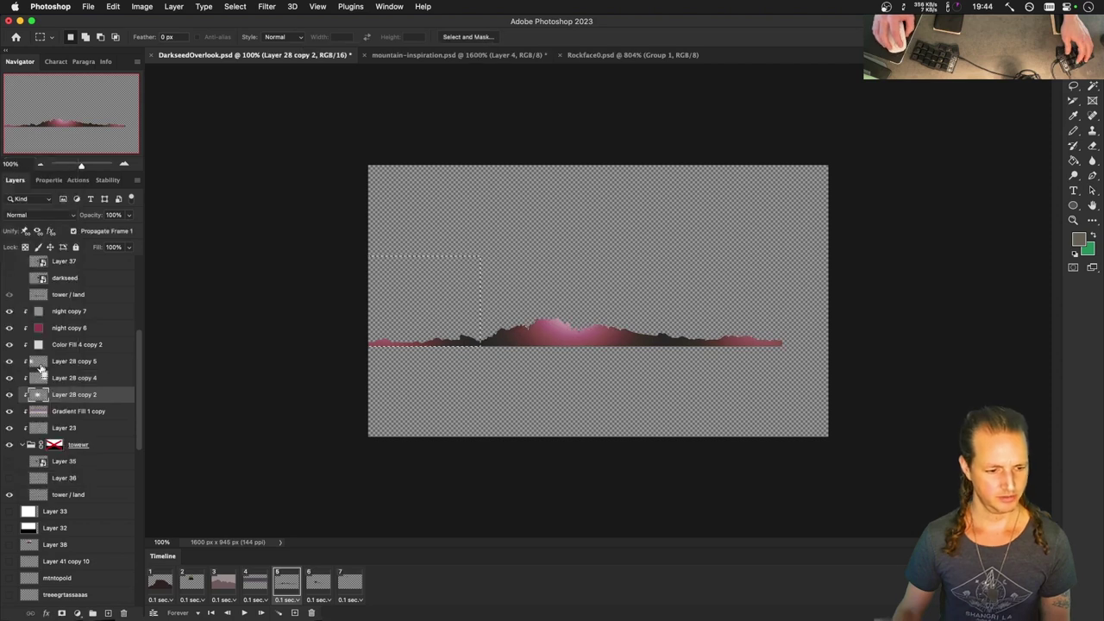
{"action": "left_click", "coordinate": [52, 360]}
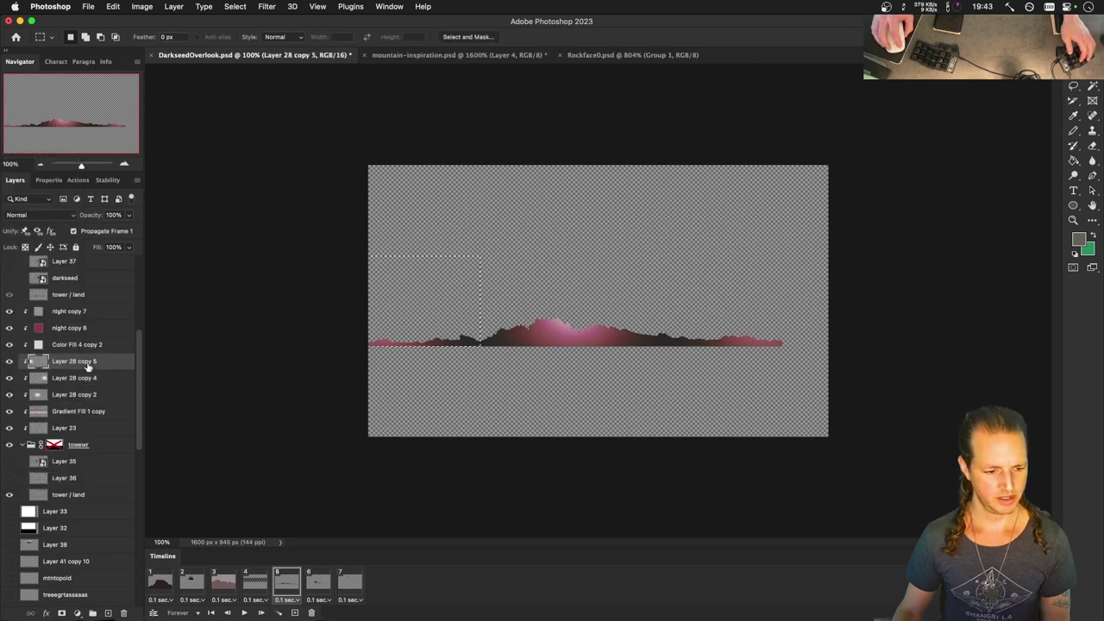
{"action": "left_click", "coordinate": [44, 214]}
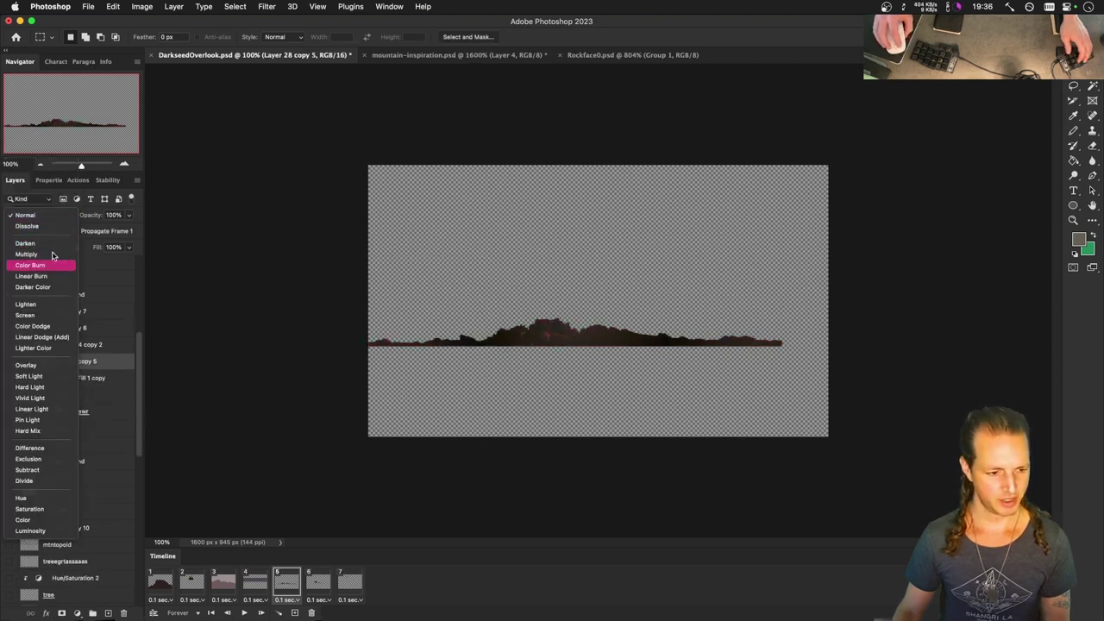
{"action": "left_click", "coordinate": [43, 261]}
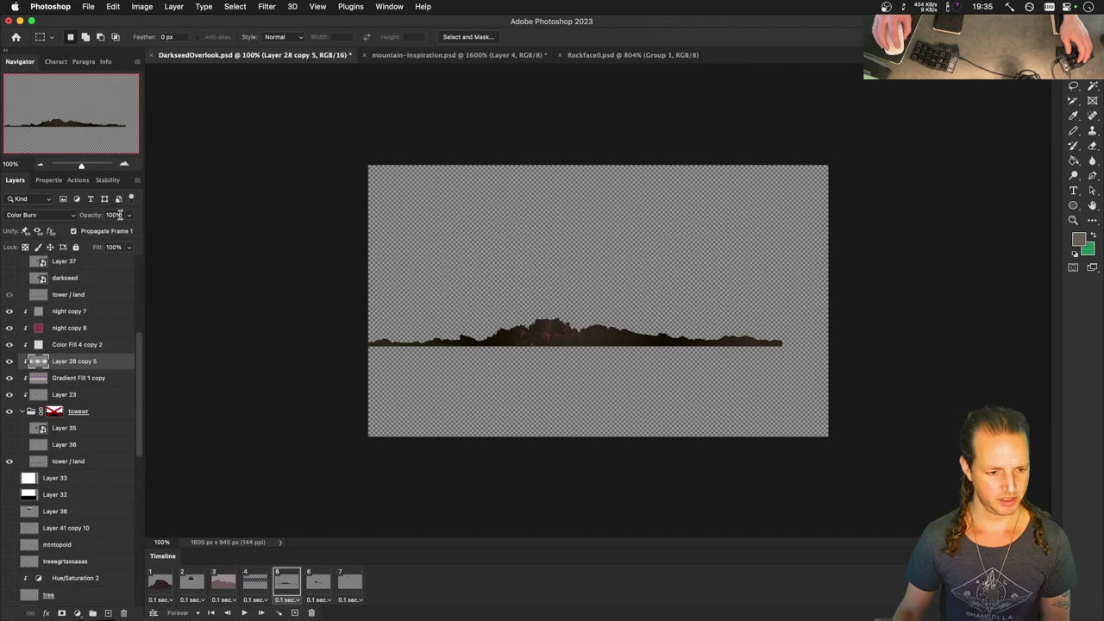
{"action": "type", "text": "22"}
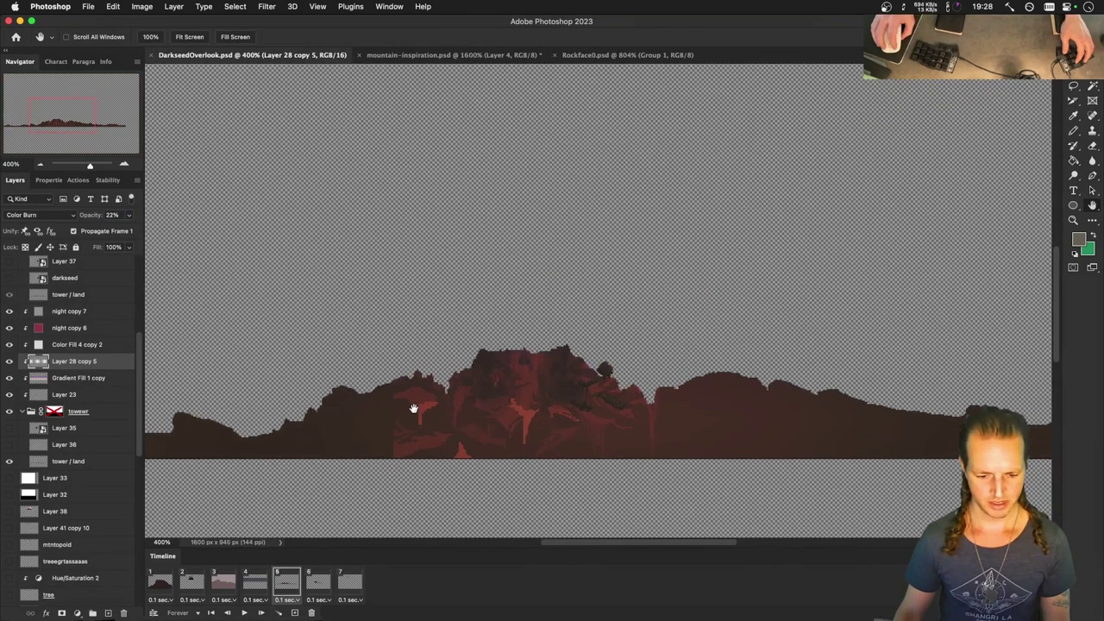
Extend the rock detail and add a second tree on the tower / land layer, and enable the towewr group's layer mask.
{"action": "left_click_drag", "start_coordinate": [414, 408], "coordinate": [475, 406]}
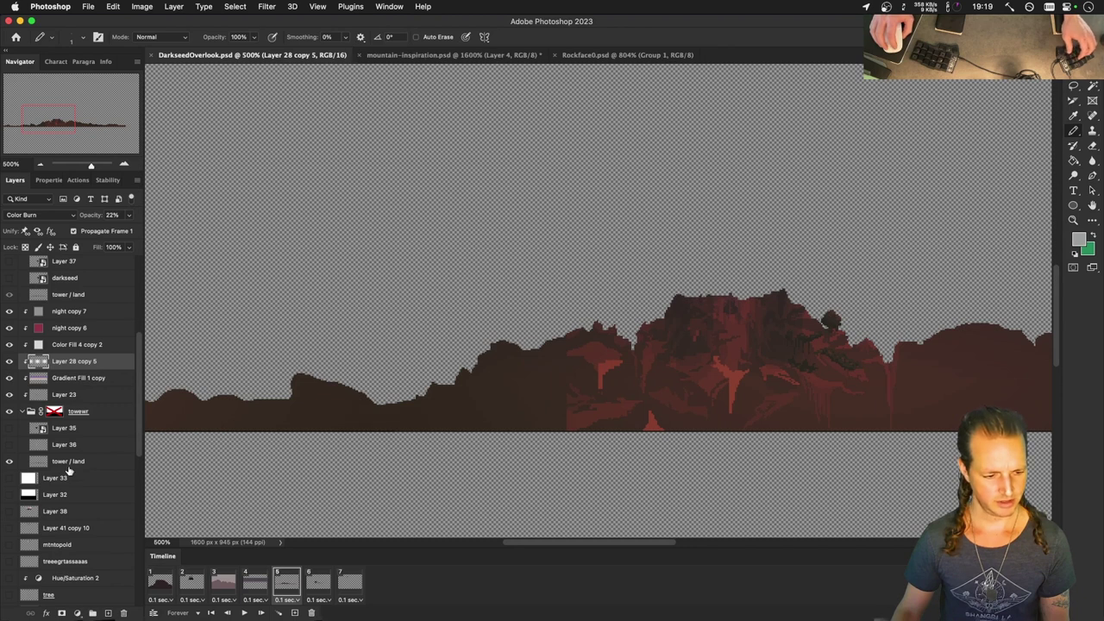
{"action": "left_click", "coordinate": [43, 463]}
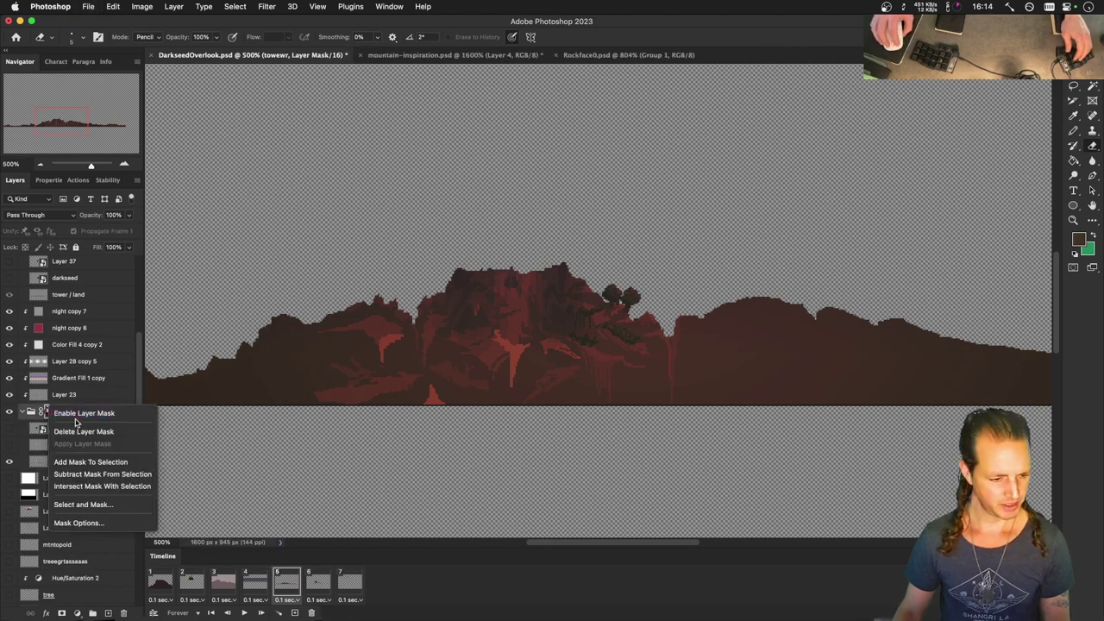
{"action": "left_click", "coordinate": [78, 413]}
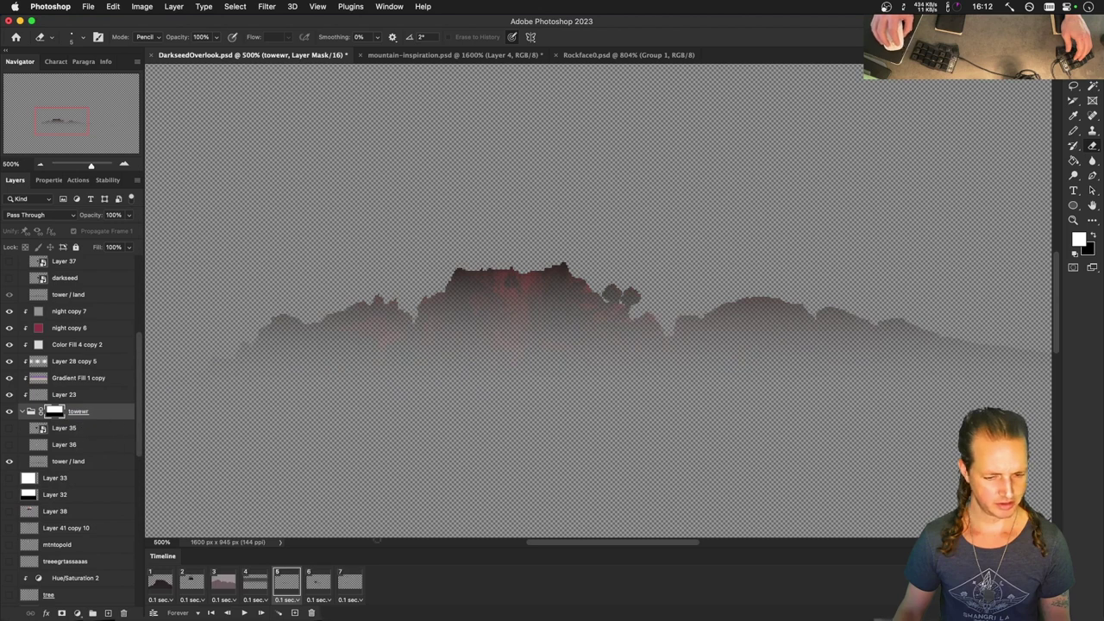
Switch to frame 6 and disable the bg mtn group's layer mask.
{"action": "left_click", "coordinate": [321, 579]}
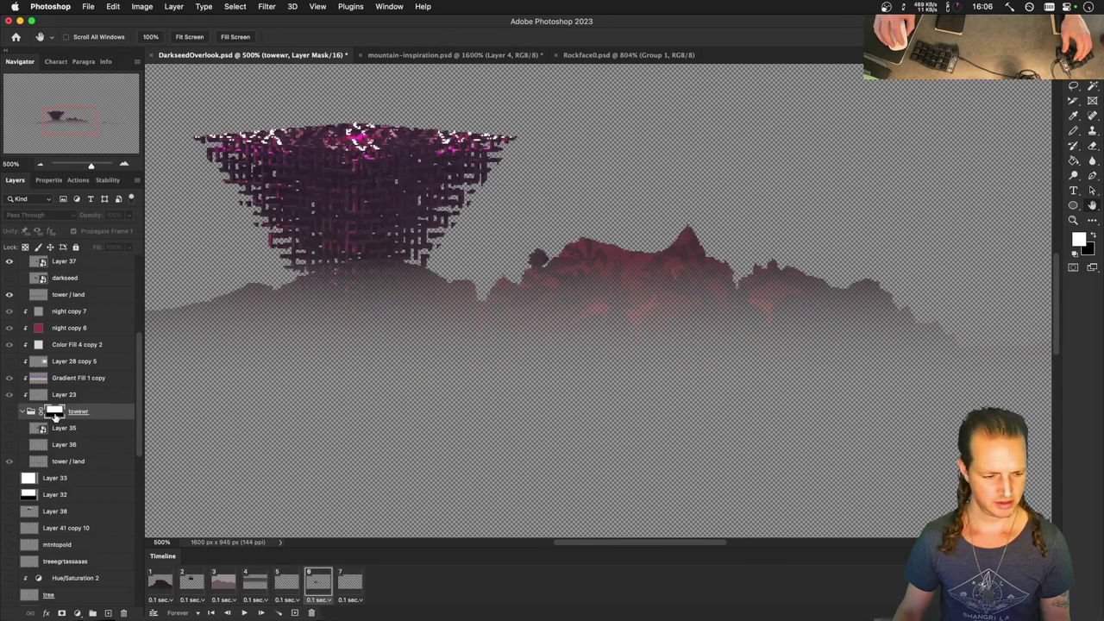
{"action": "right_click", "coordinate": [54, 412]}
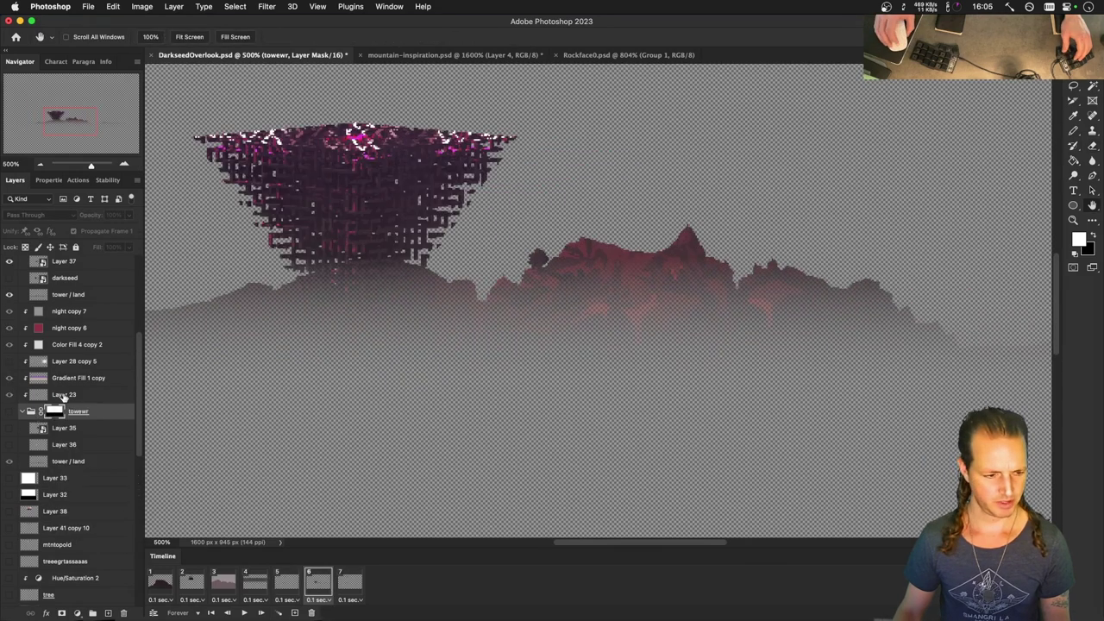
{"action": "scroll", "coordinate": [54, 397], "scroll_direction": "up", "scroll_amount": 5}
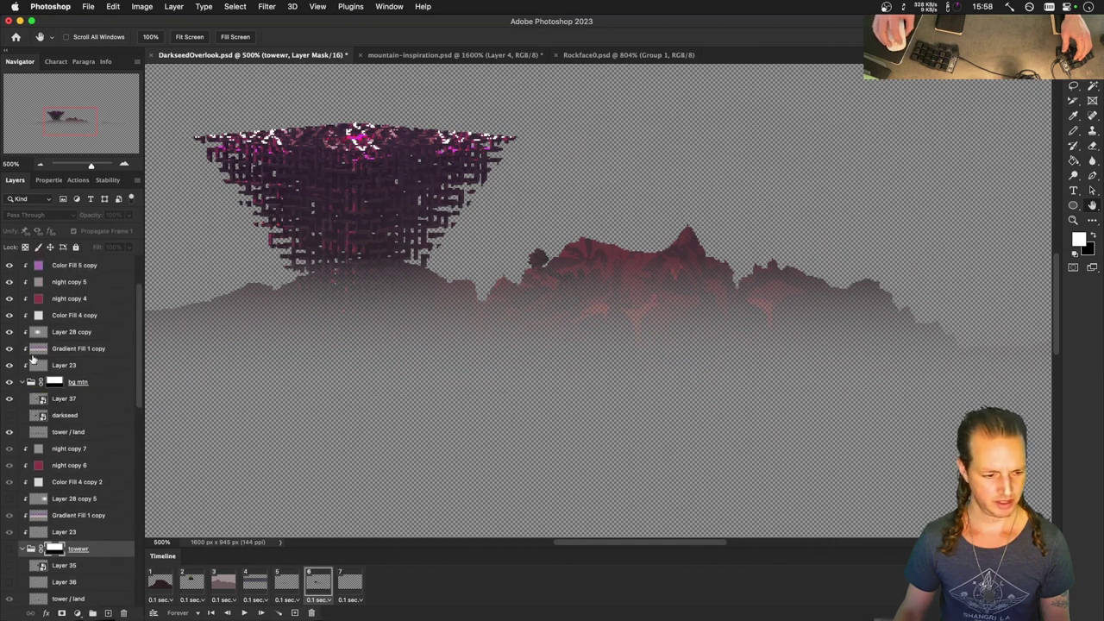
{"action": "right_click", "coordinate": [54, 381]}
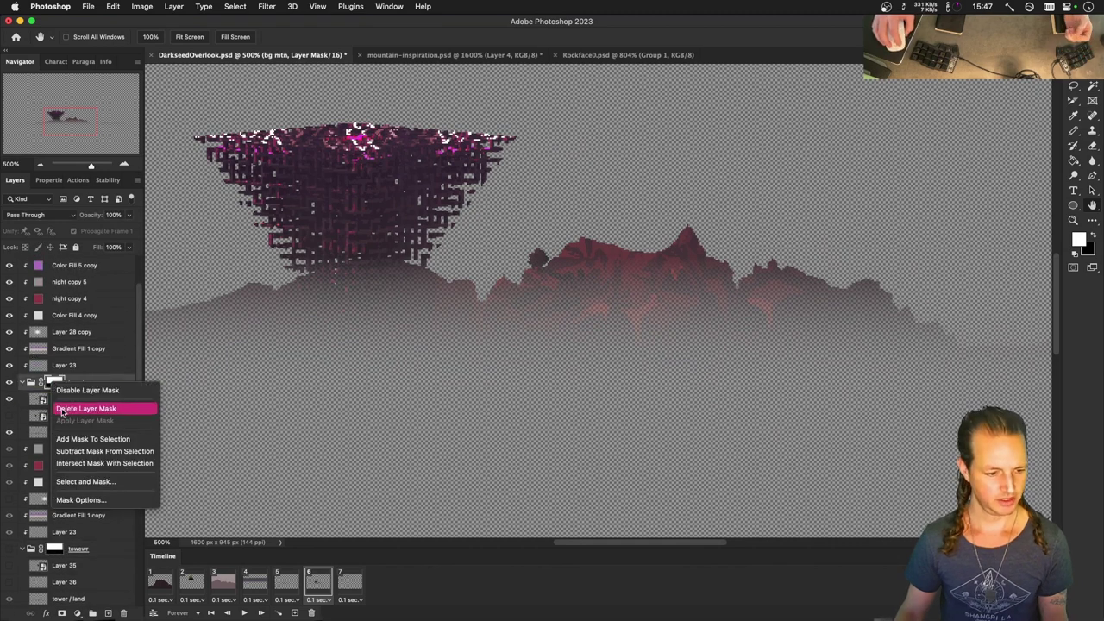
{"action": "left_click", "coordinate": [64, 407]}
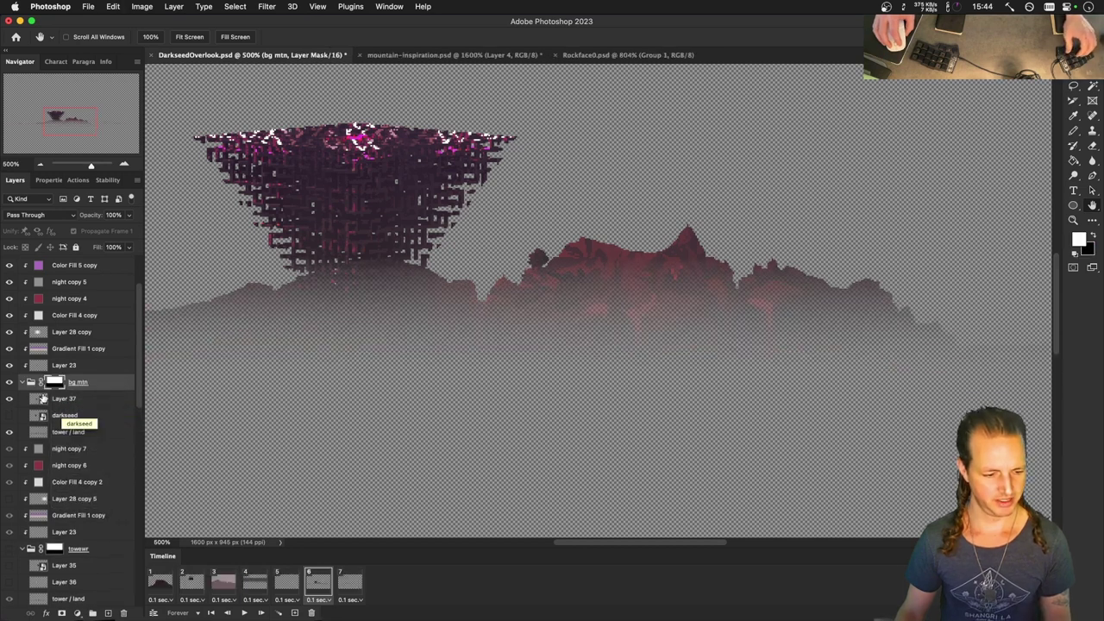
{"action": "right_click", "coordinate": [58, 381]}
{"action": "left_click", "coordinate": [63, 387]}
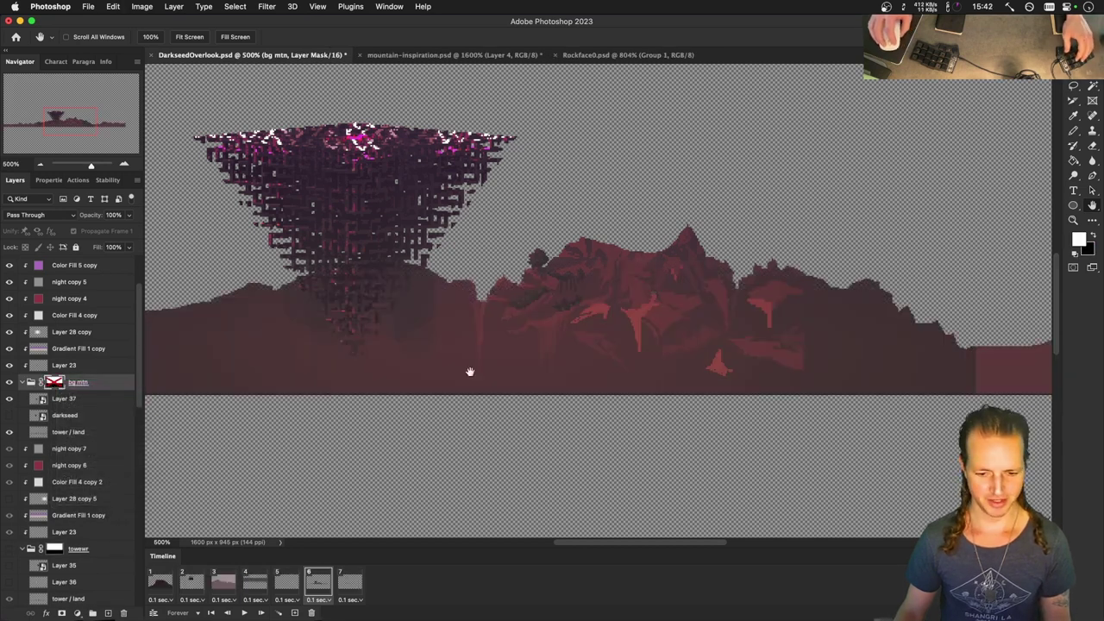
Compare the Layer 28 shading layers of the bg mtn and towewr groups on frames 5 and 6.
{"action": "left_click", "coordinate": [38, 333]}
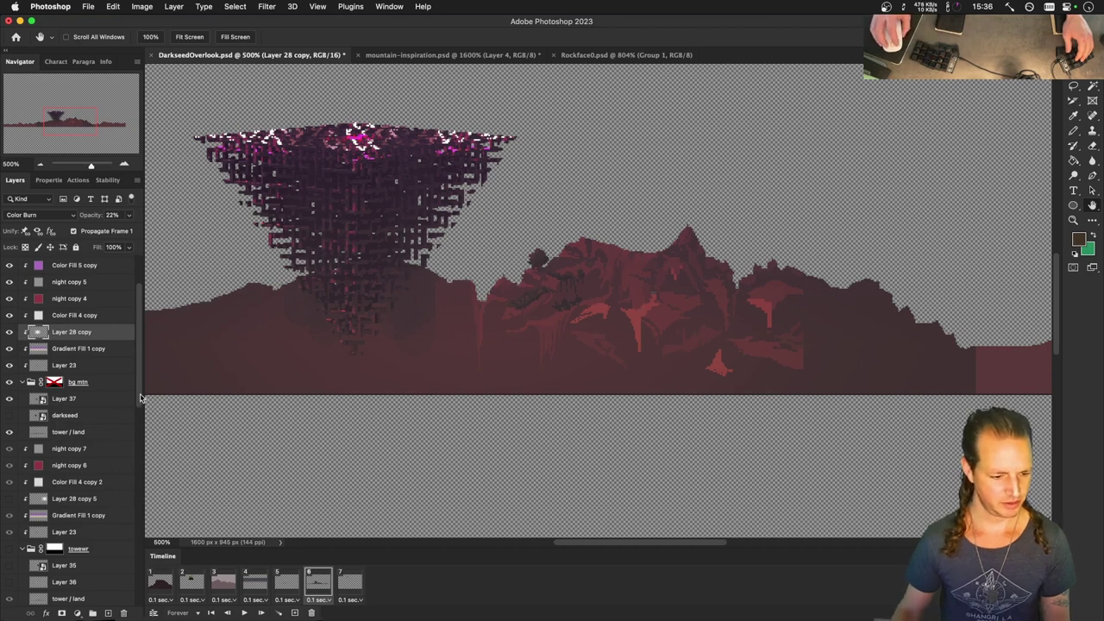
{"action": "scroll", "coordinate": [133, 405], "scroll_direction": "down", "scroll_amount": 3}
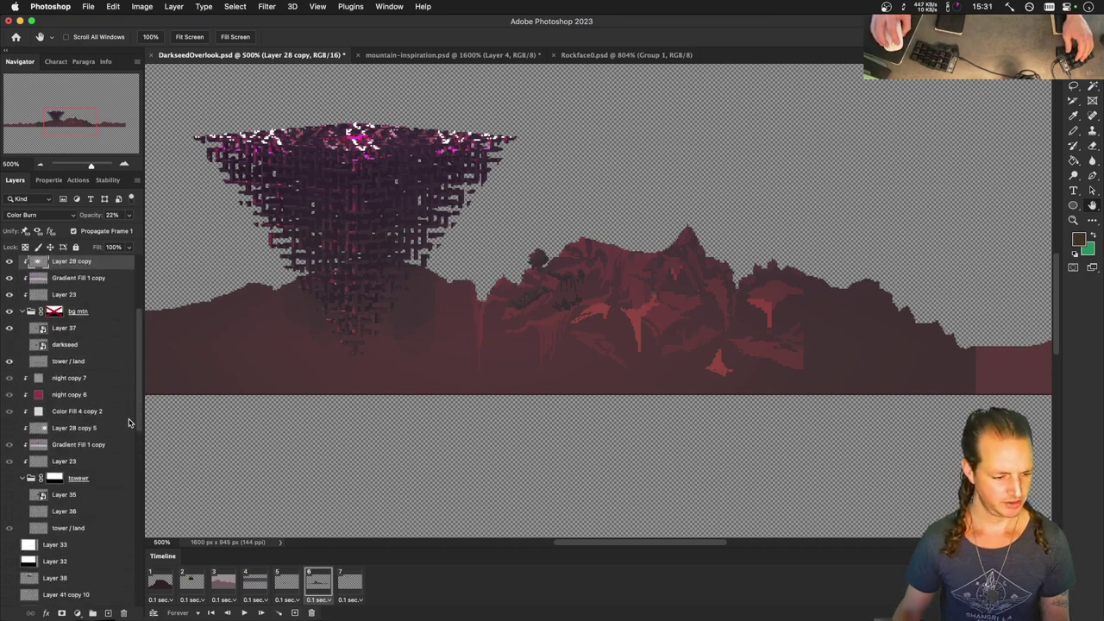
{"action": "scroll", "coordinate": [129, 431], "scroll_direction": "down", "scroll_amount": 10}
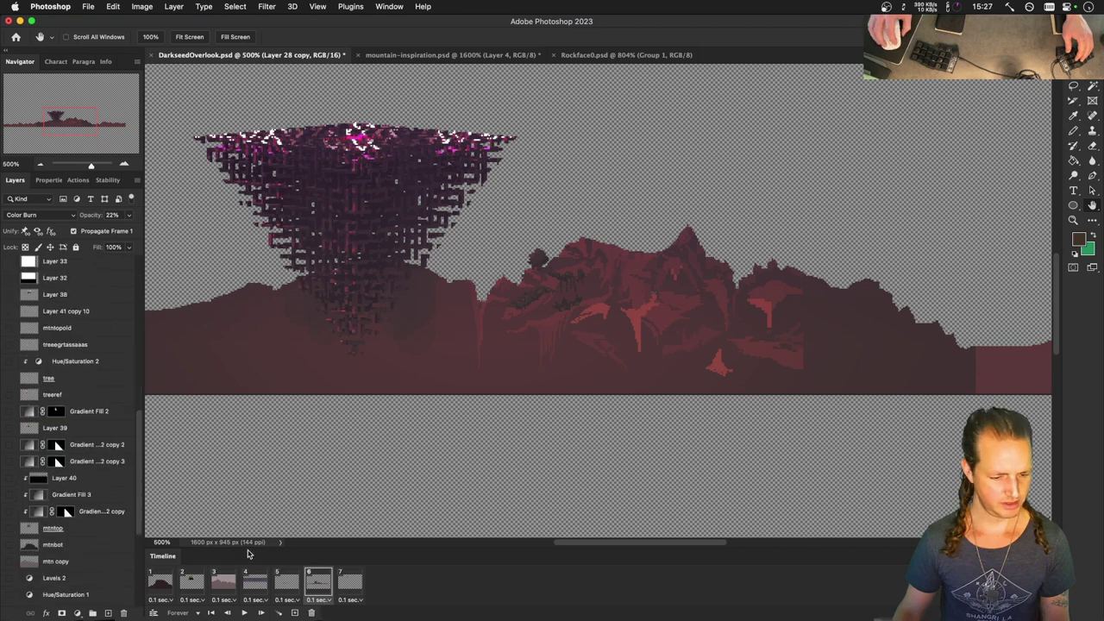
{"action": "left_click", "coordinate": [297, 587]}
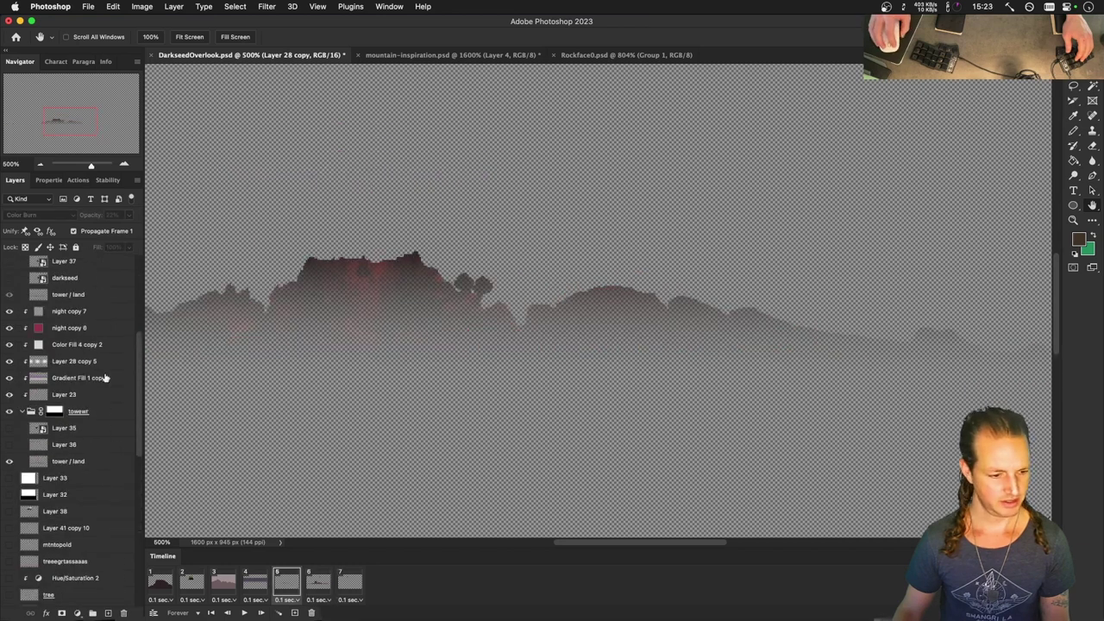
{"action": "left_click", "coordinate": [63, 362]}
{"action": "left_click", "coordinate": [318, 583]}
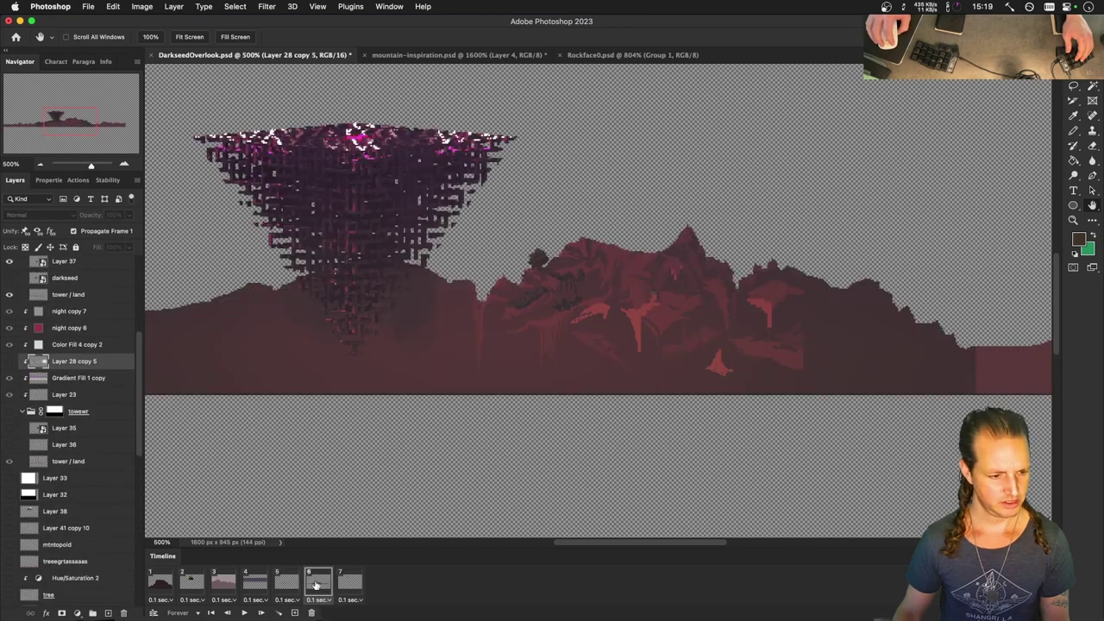
{"action": "left_click", "coordinate": [279, 585]}
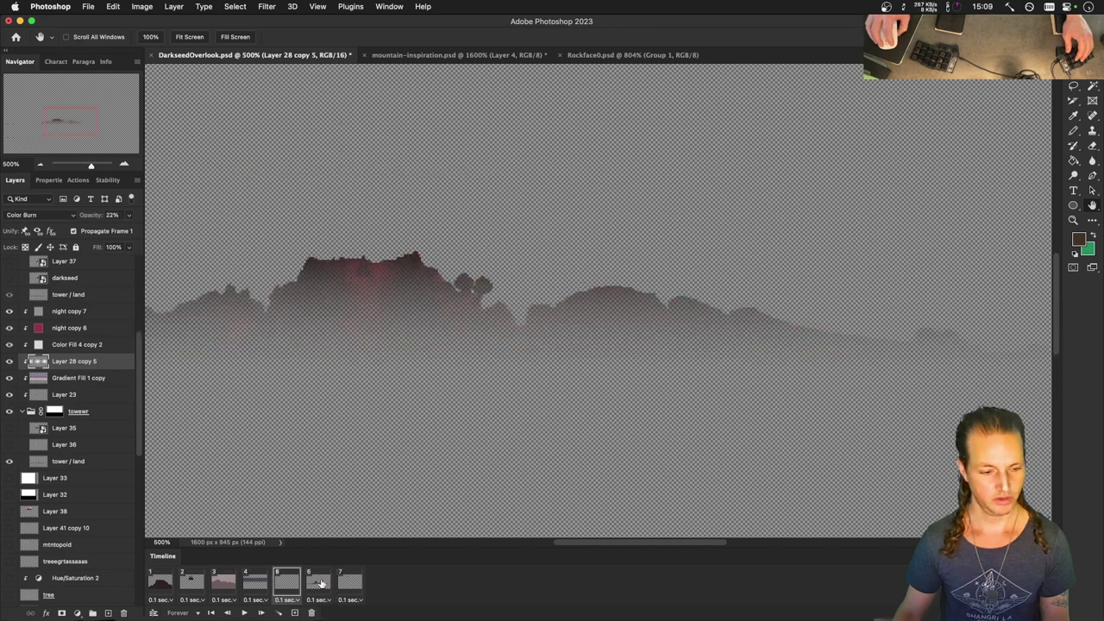
{"action": "left_click", "coordinate": [318, 584]}
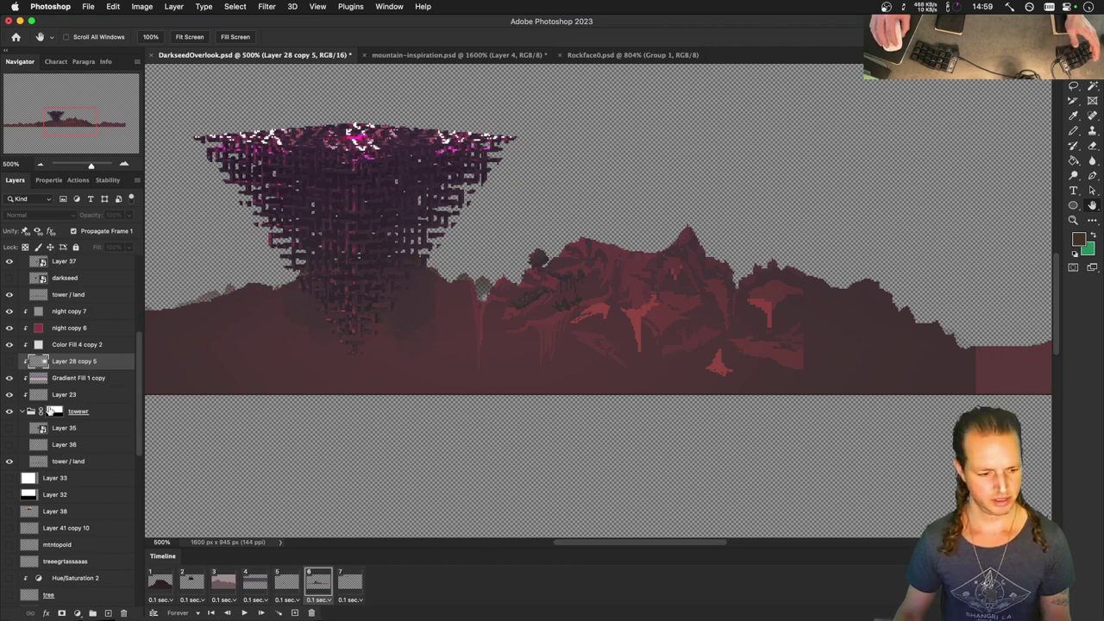
{"action": "right_click", "coordinate": [51, 413]}
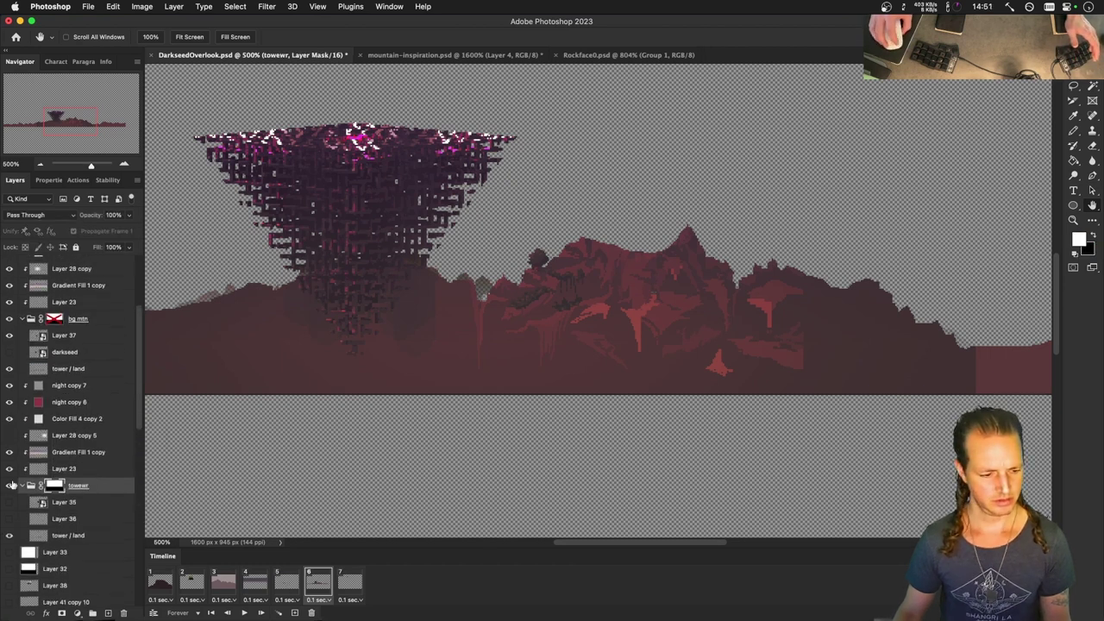
{"action": "left_click", "coordinate": [41, 322]}
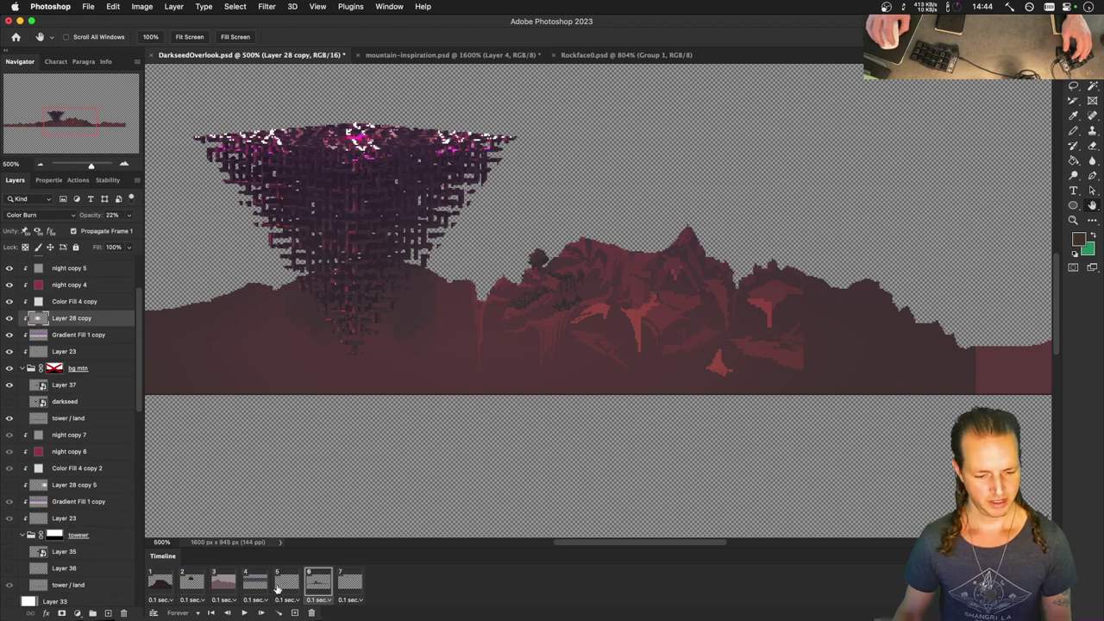
Duplicate Layer 28 copy 5, place the copy as a visible clipped layer directly below Layer 28 copy above bg mtn, and save the file.
{"action": "left_click", "coordinate": [60, 485]}
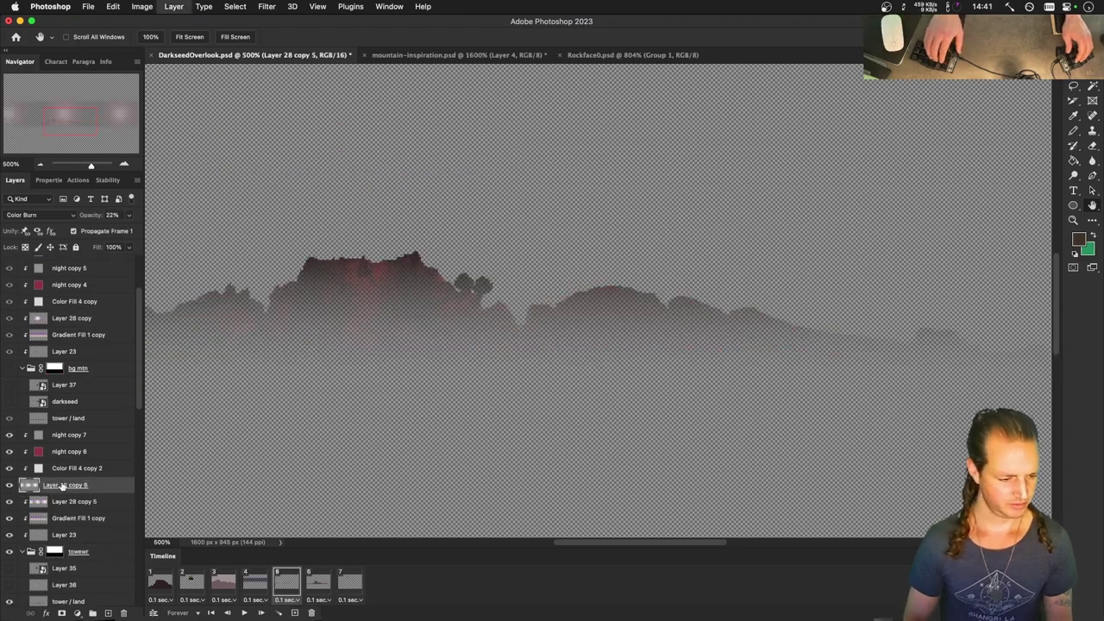
{"action": "left_click_drag", "start_coordinate": [62, 486], "coordinate": [37, 455]}
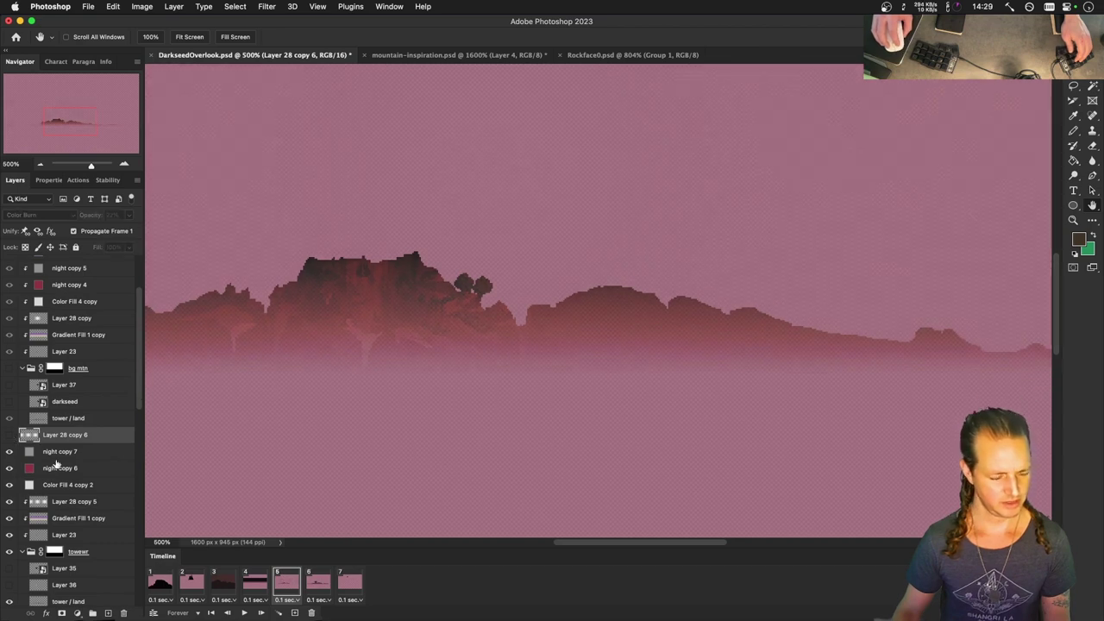
{"action": "left_click", "coordinate": [30, 601]}
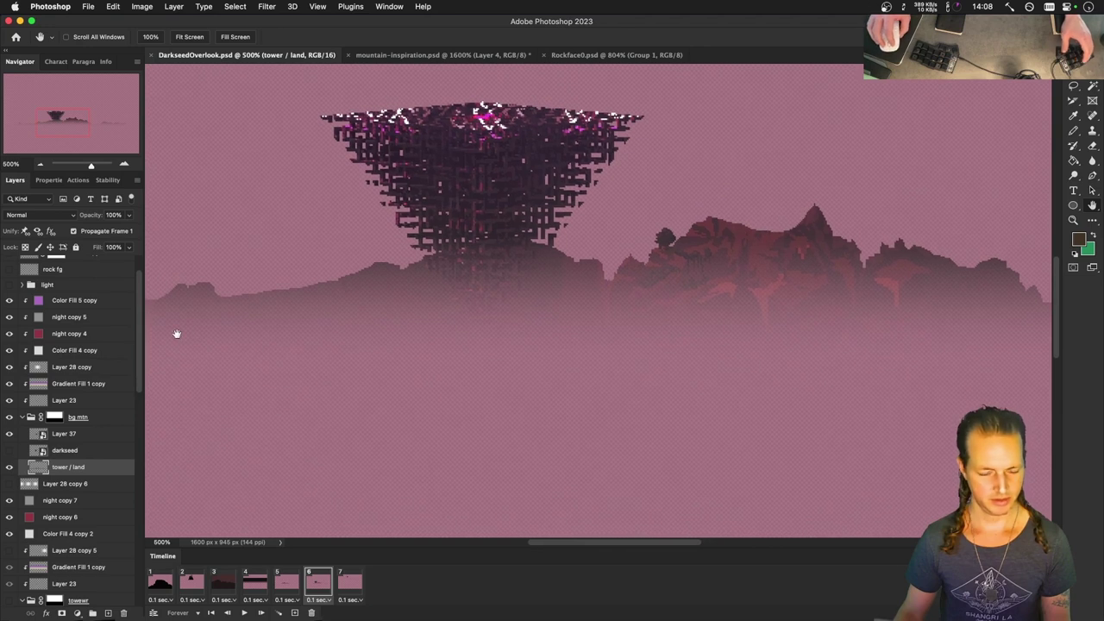
{"action": "left_click", "coordinate": [29, 487]}
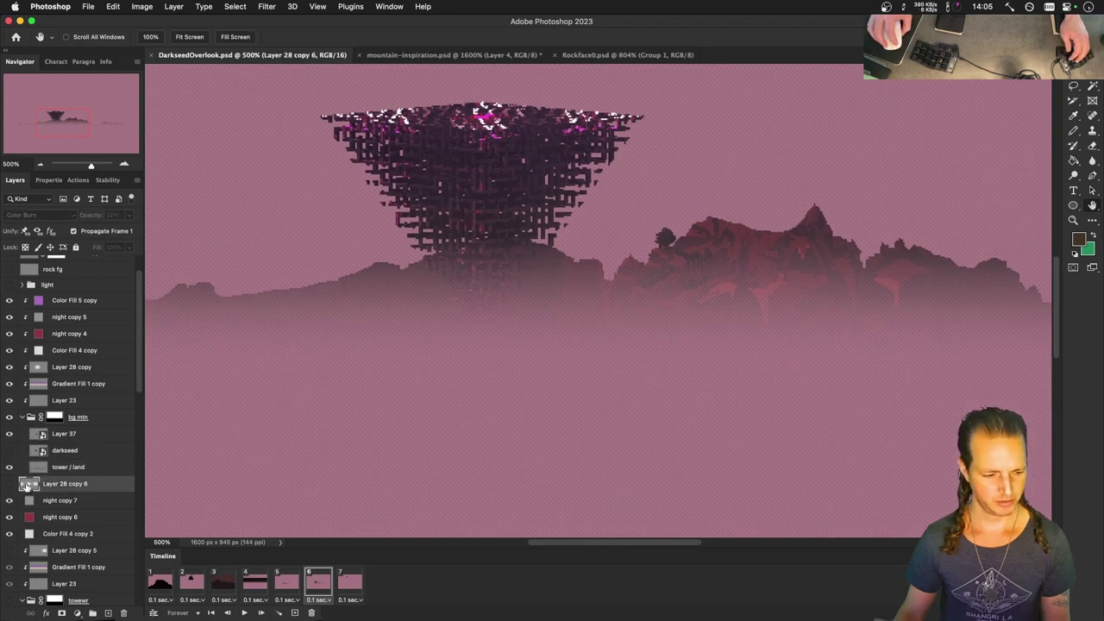
{"action": "left_click_drag", "start_coordinate": [26, 487], "coordinate": [10, 385]}
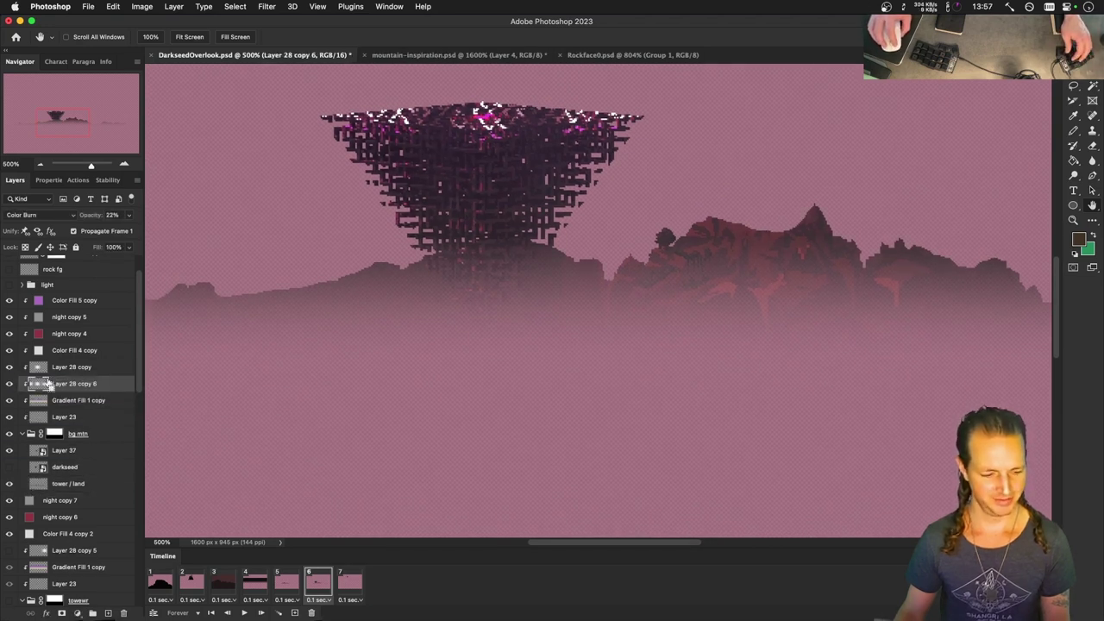
{"action": "key", "text": "cmd+s"}
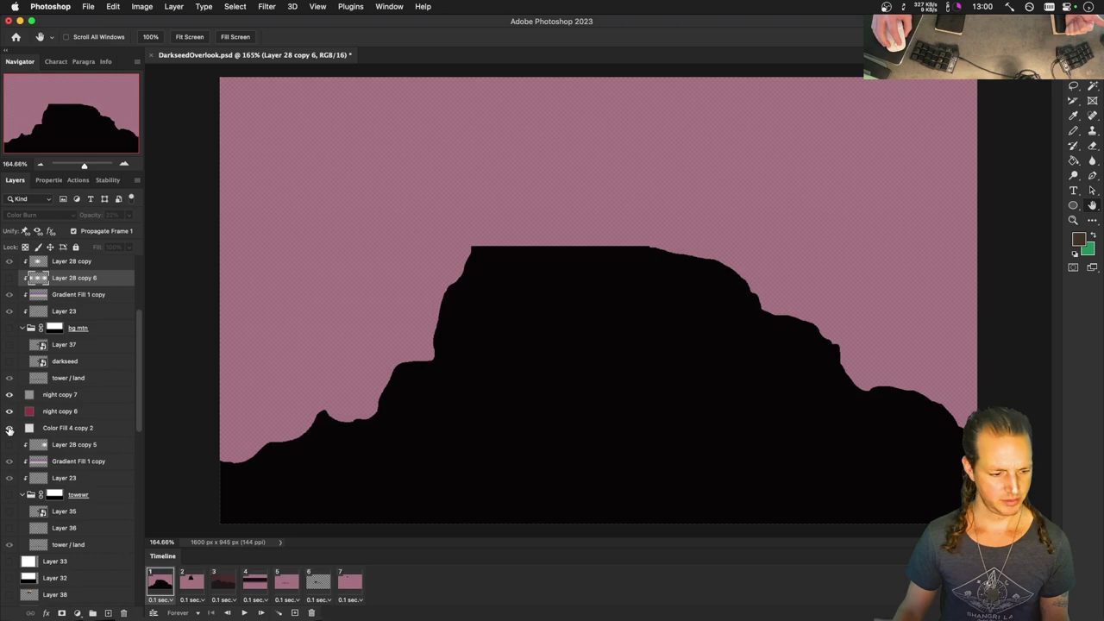
Hide night copy 7, night copy 6 and Color Fill 4 copy 2 above the towewr group, and check frames 1 to 5.
{"action": "left_click", "coordinate": [9, 429]}
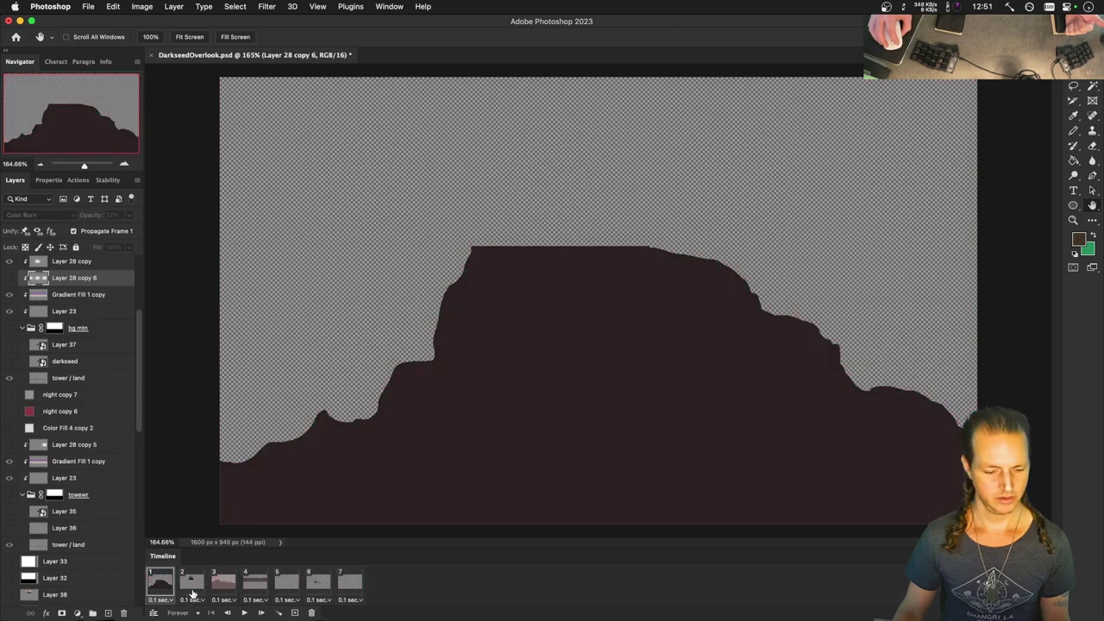
{"action": "left_click", "coordinate": [190, 586]}
{"action": "left_click", "coordinate": [226, 585]}
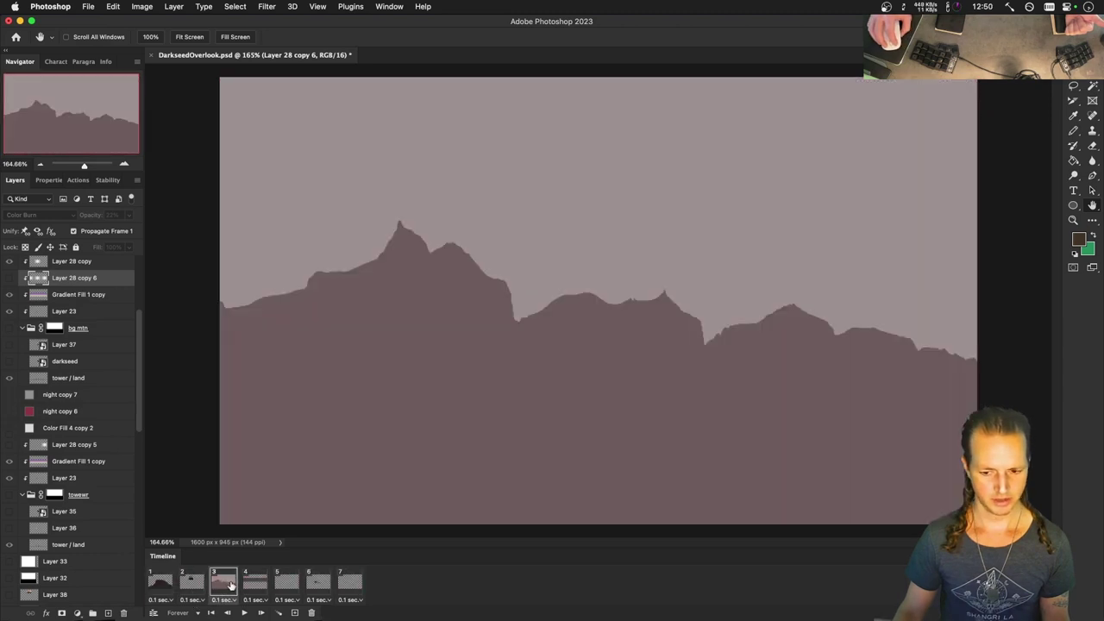
{"action": "left_click", "coordinate": [192, 581]}
{"action": "left_click", "coordinate": [160, 583]}
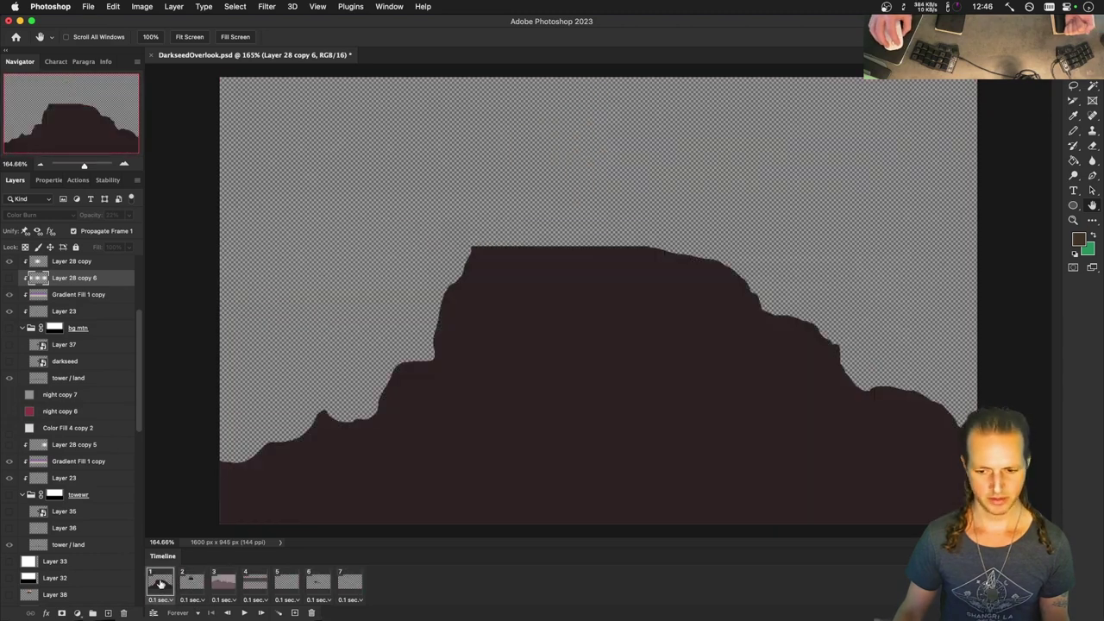
{"action": "left_click", "coordinate": [223, 584]}
{"action": "left_click", "coordinate": [254, 583]}
{"action": "left_click", "coordinate": [280, 587]}
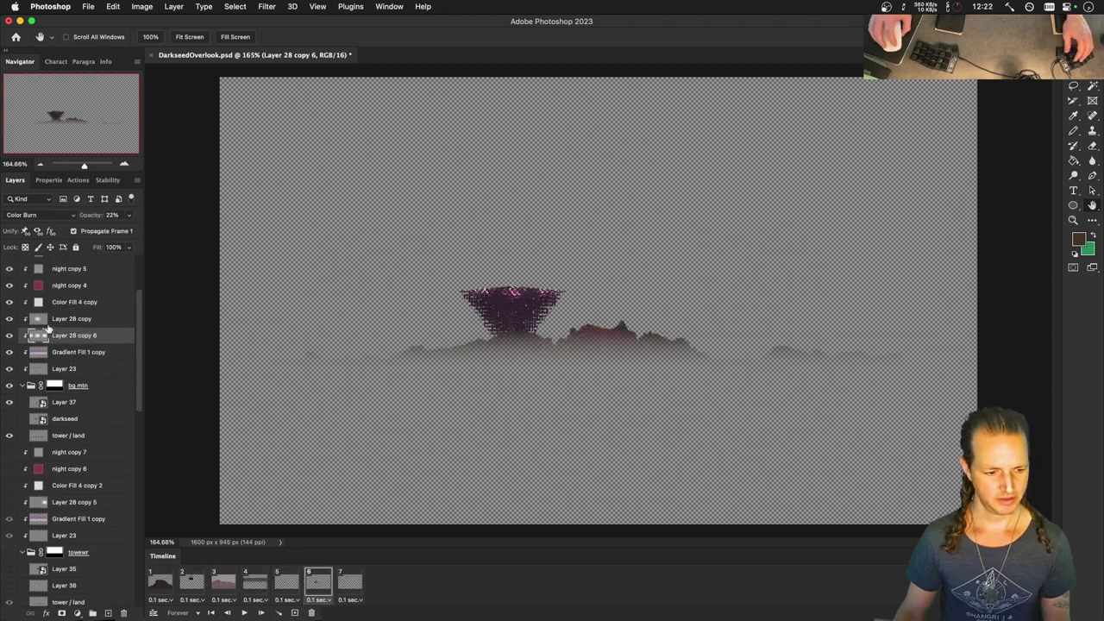
On frame 6, disable the bg mtn group's layer mask and delete Layer 28 copy, keeping Layer 28 copy 6.
{"action": "right_click", "coordinate": [54, 385]}
{"action": "left_click", "coordinate": [78, 388]}
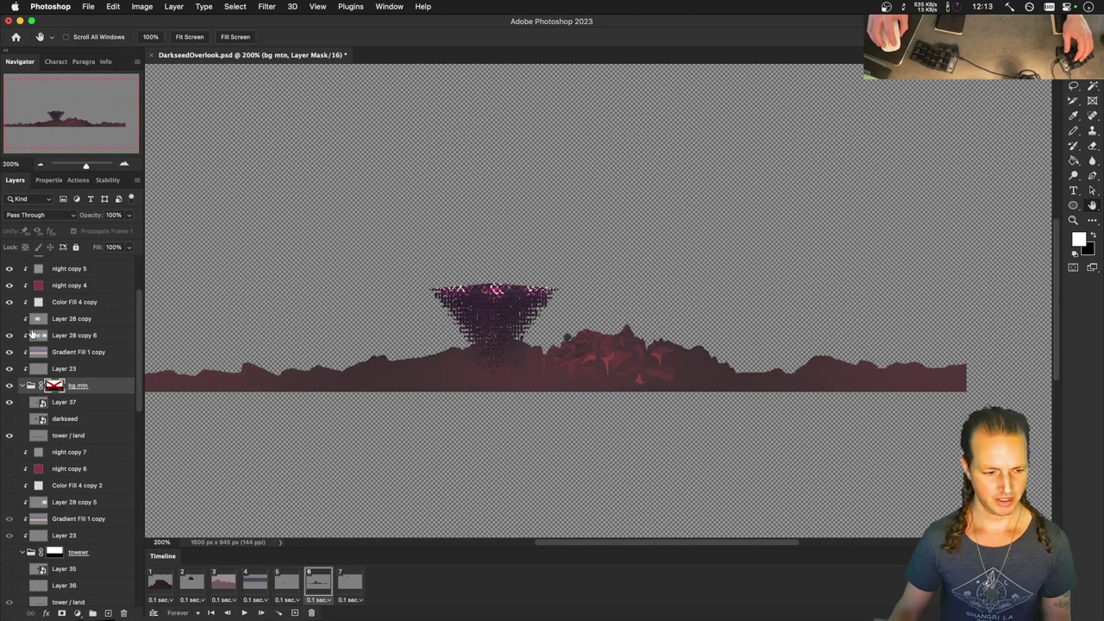
{"action": "left_click", "coordinate": [38, 336]}
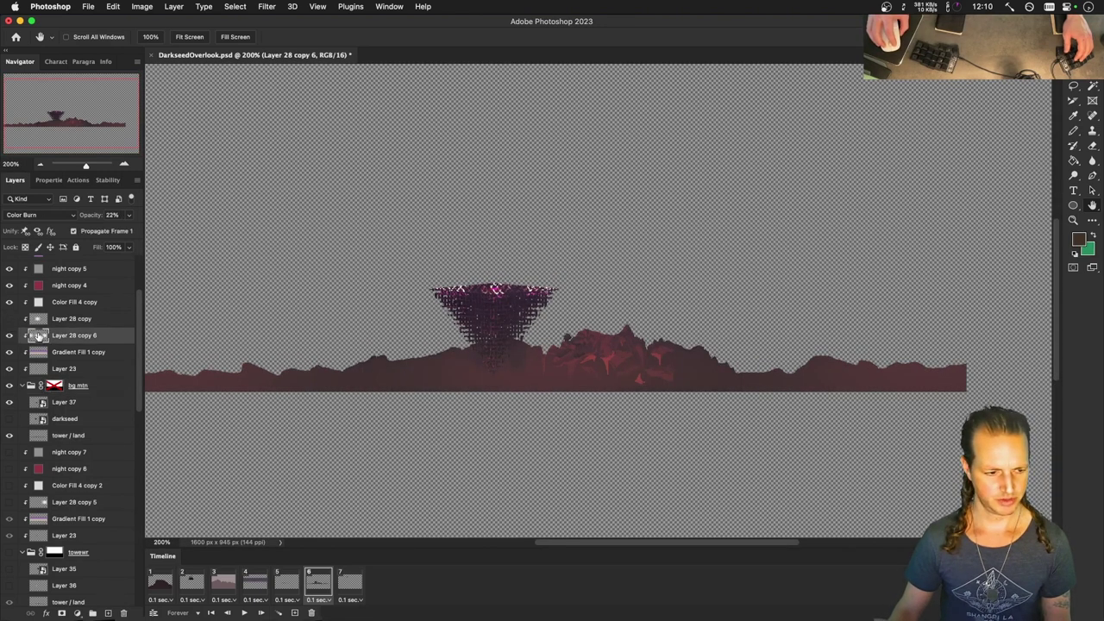
{"action": "left_click", "coordinate": [35, 319]}
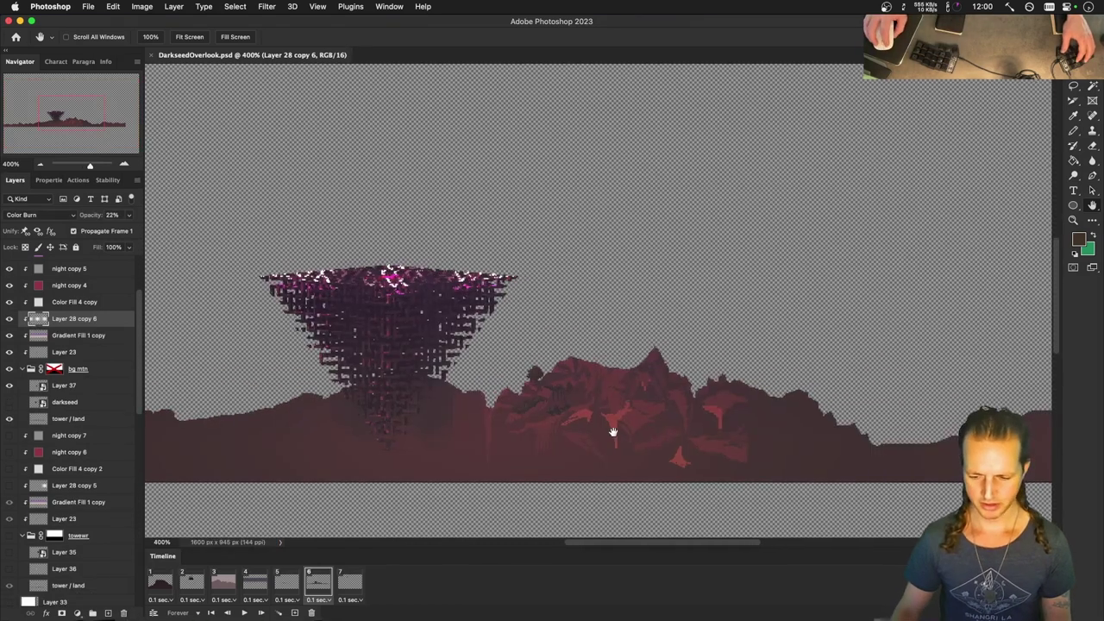
Touch up the mountain's rock detail on the bg mtn group's tower / land layer, save the file, and enable the group's layer mask.
{"action": "left_click_drag", "start_coordinate": [612, 431], "coordinate": [507, 406]}
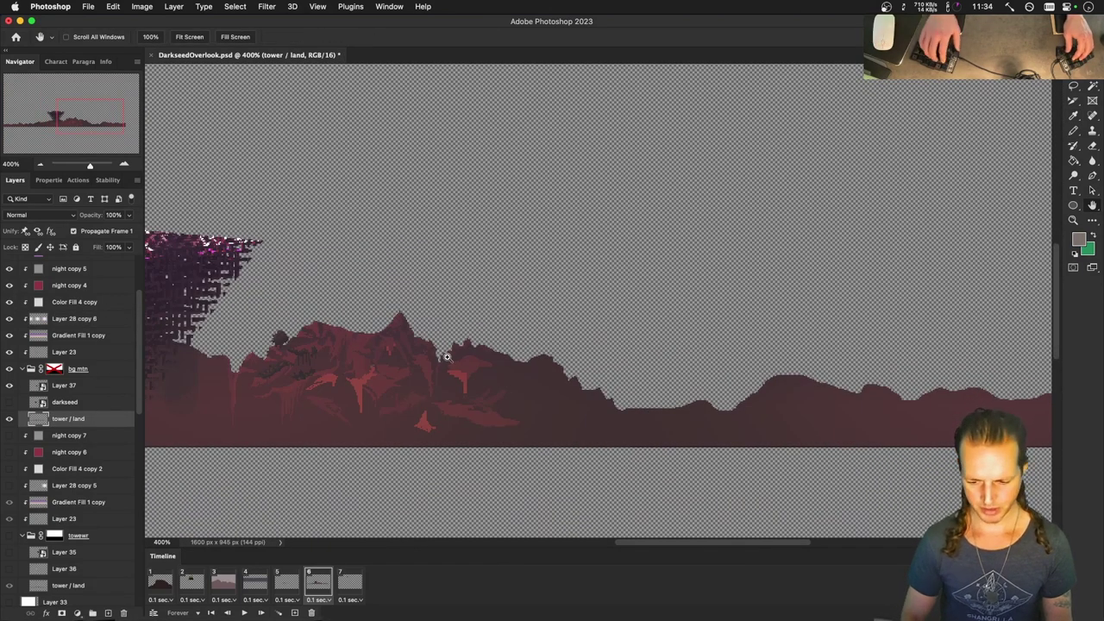
{"action": "scroll", "coordinate": [443, 353], "scroll_direction": "up", "scroll_amount": 2}
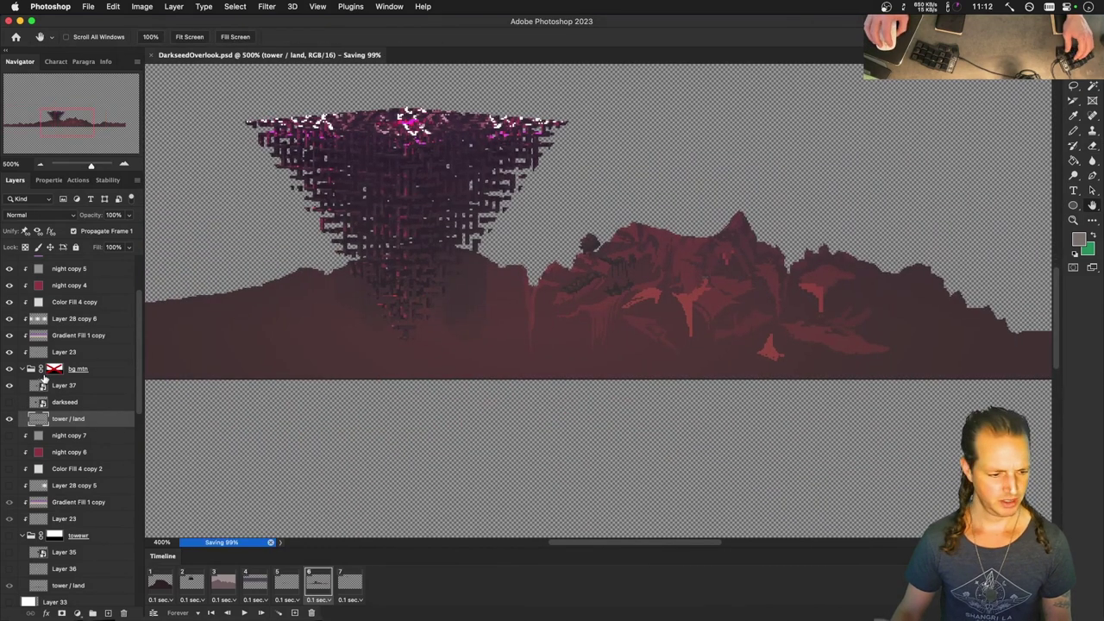
{"action": "right_click", "coordinate": [51, 369]}
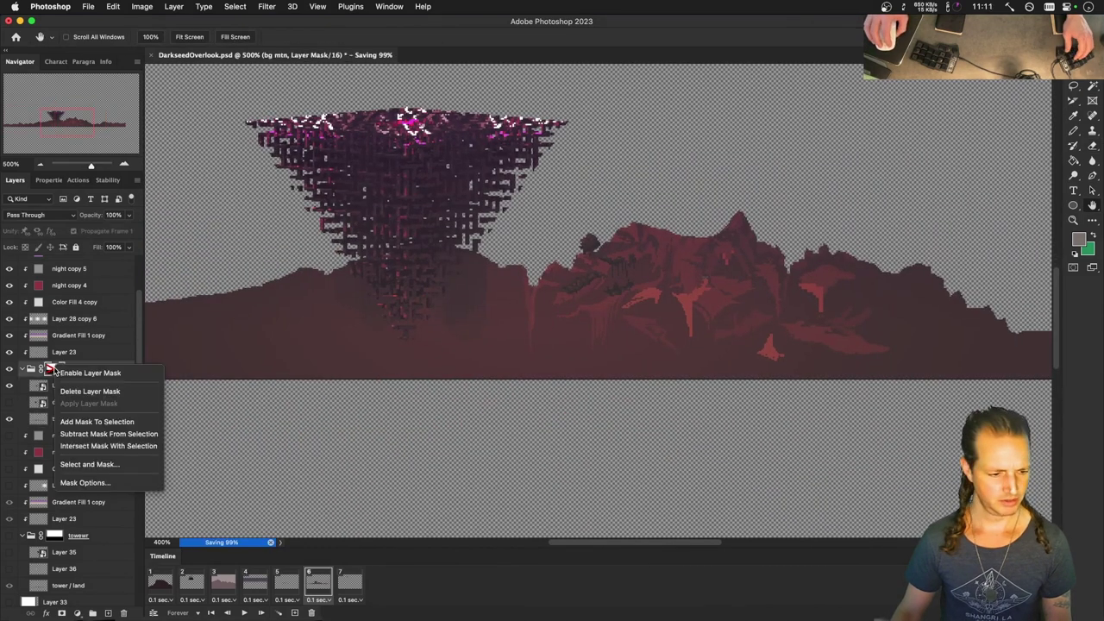
{"action": "left_click", "coordinate": [90, 373]}
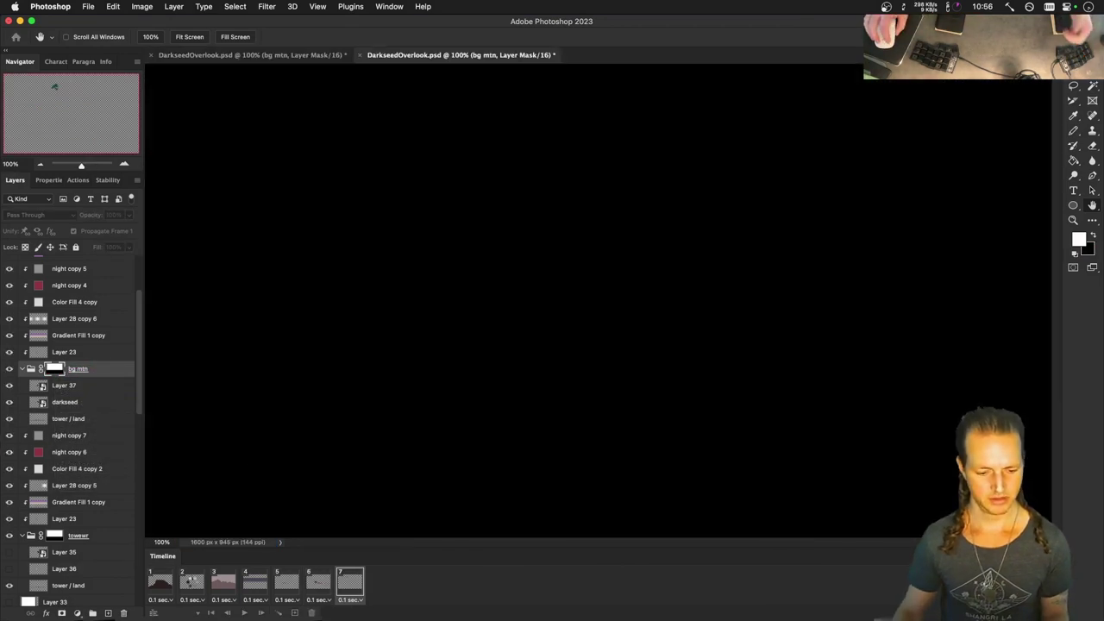
Switch to the game and walk down the stairs to inspect the updated overlook scene.
{"action": "key", "text": "super+Tab"}
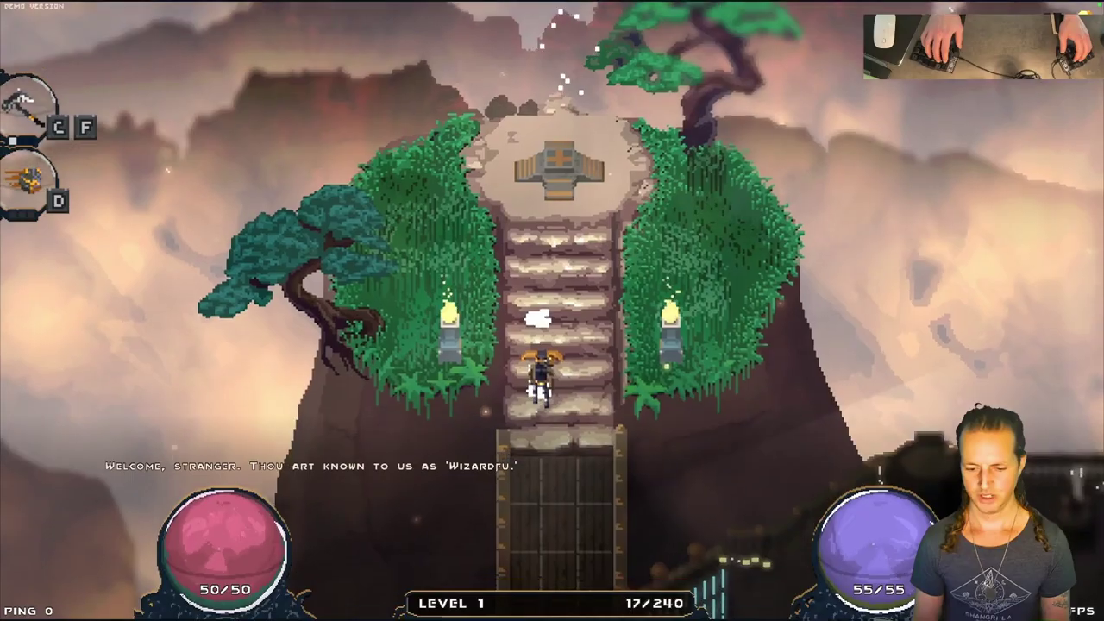
{"action": "key", "text": "s"}
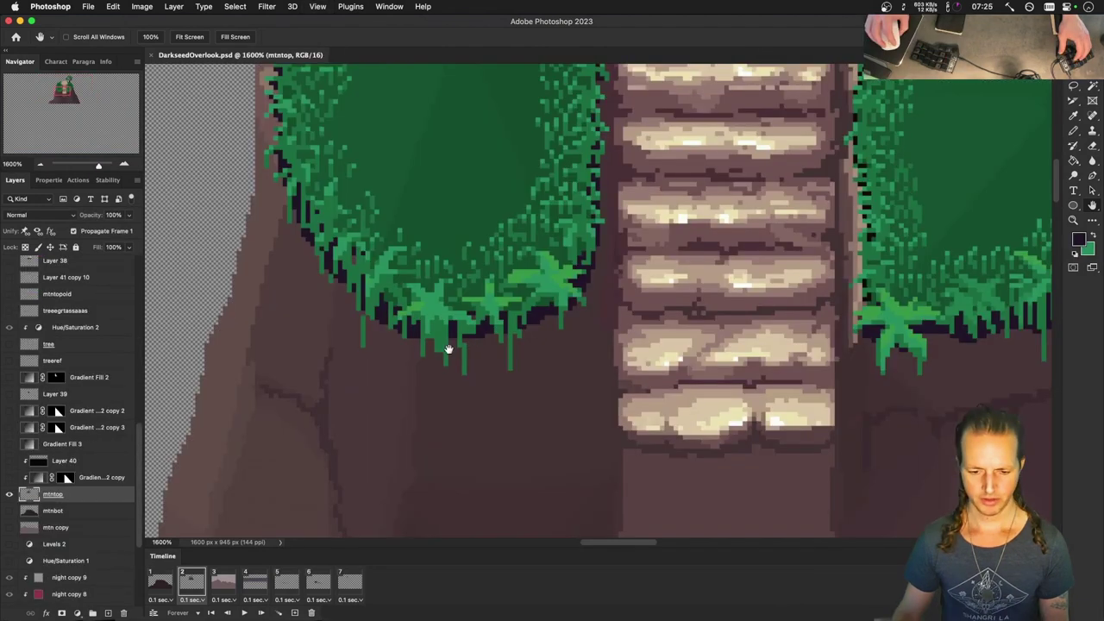
On frame 2's mtntop layer, blend the sampled leaf green with the dark outline color and pick up the resulting dark teal.
{"action": "key", "text": "i"}
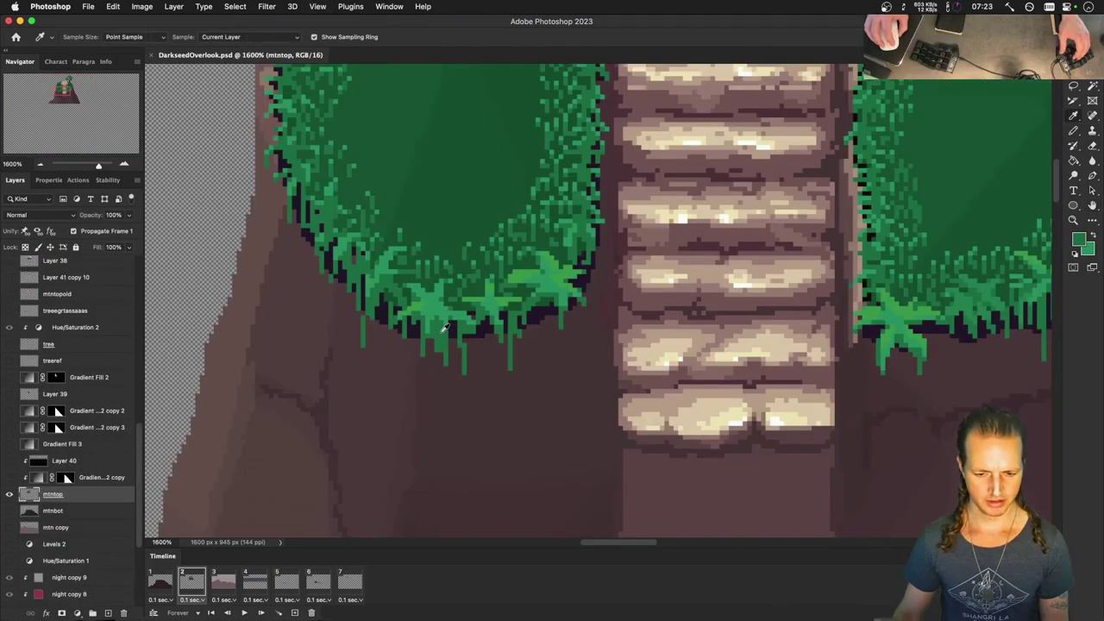
{"action": "left_click", "coordinate": [428, 280]}
{"action": "key", "text": "b"}
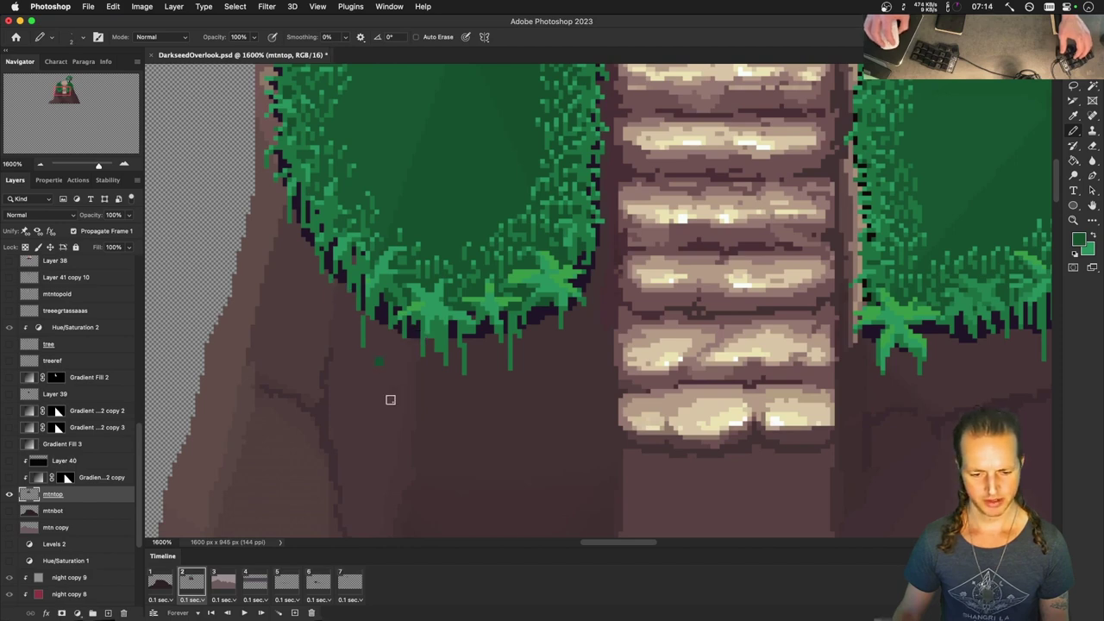
{"action": "key", "text": "i"}
{"action": "left_click", "coordinate": [415, 355]}
{"action": "key", "text": "5"}
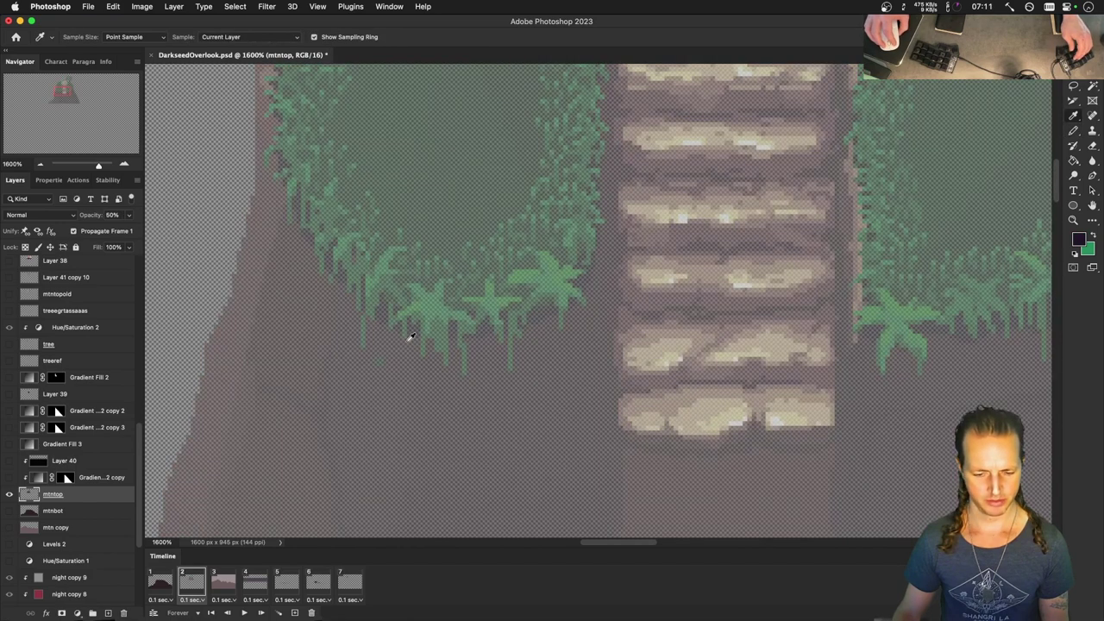
{"action": "key", "text": "0"}
{"action": "left_click", "coordinate": [382, 357]}
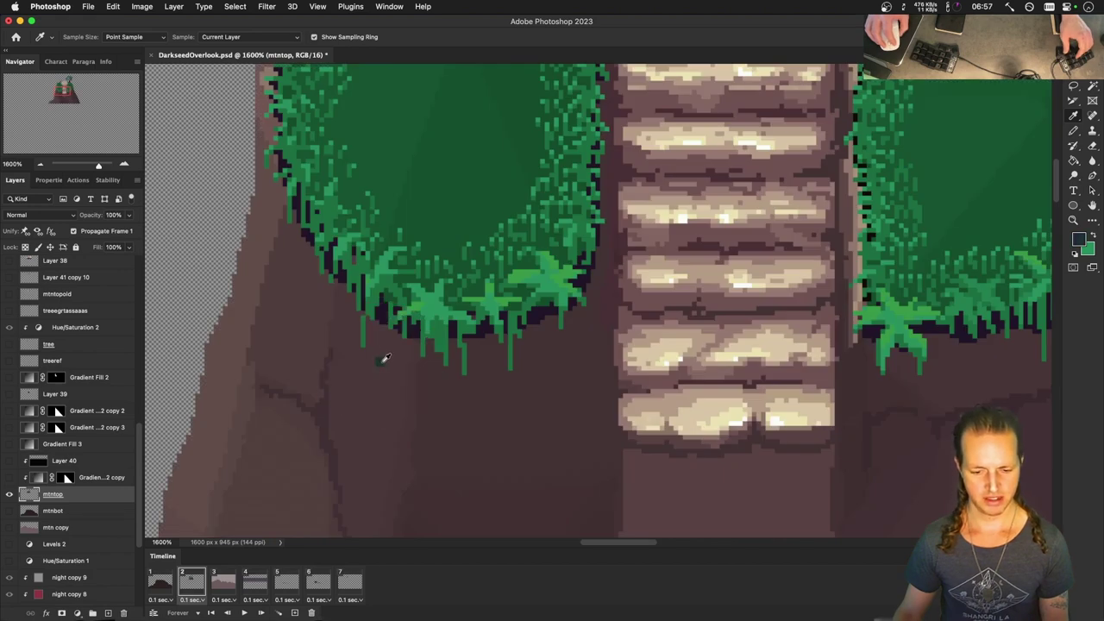
Pencil a thin vine looping beneath the grass patch left of the stairs, and shade it with dark purple and dark green.
{"action": "key", "text": "b"}
{"action": "mouse_move", "coordinate": [560, 326]}
{"action": "left_mouse_down"}
{"action": "mouse_move", "coordinate": [346, 302]}
{"action": "mouse_move", "coordinate": [362, 372]}
{"action": "left_mouse_up"}
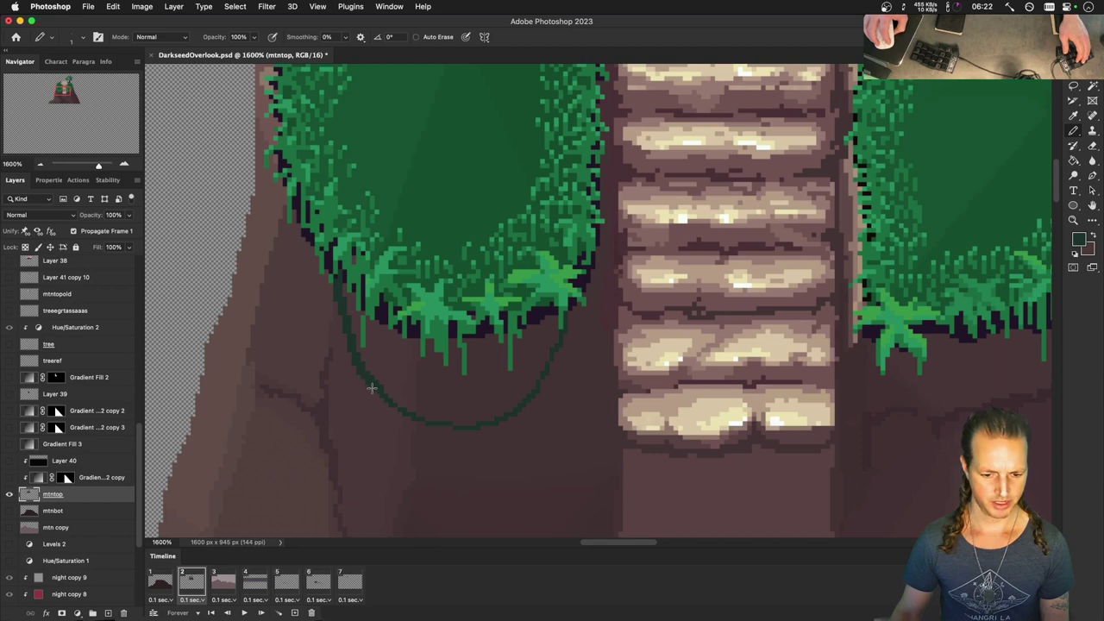
{"action": "left_click_drag", "start_coordinate": [414, 423], "coordinate": [474, 430]}
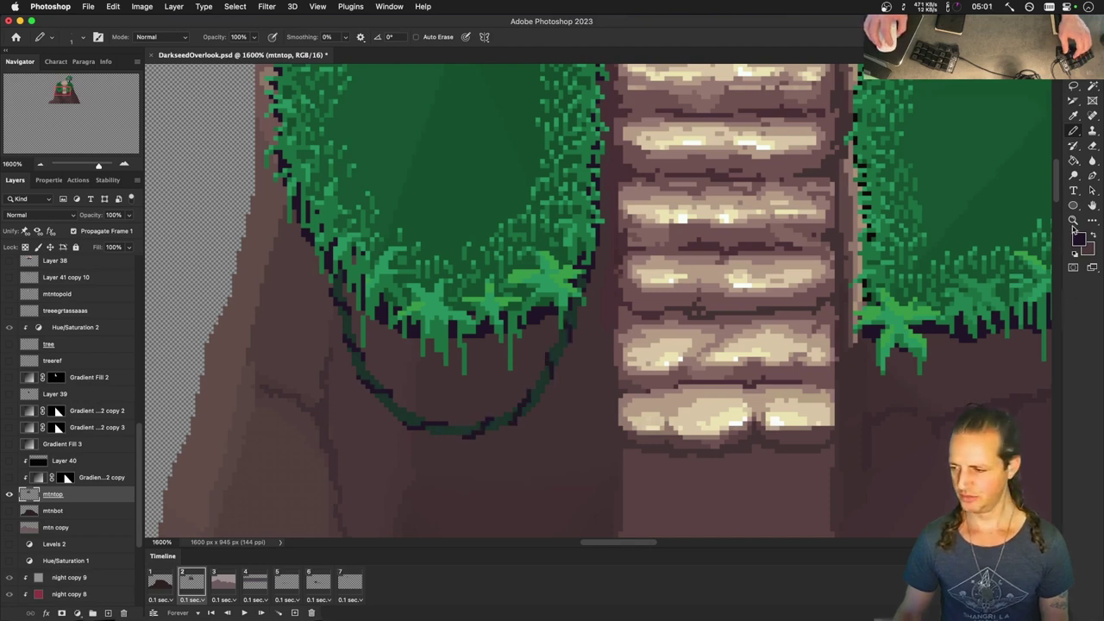
{"action": "key", "text": "i"}
{"action": "left_click", "coordinate": [1078, 239]}
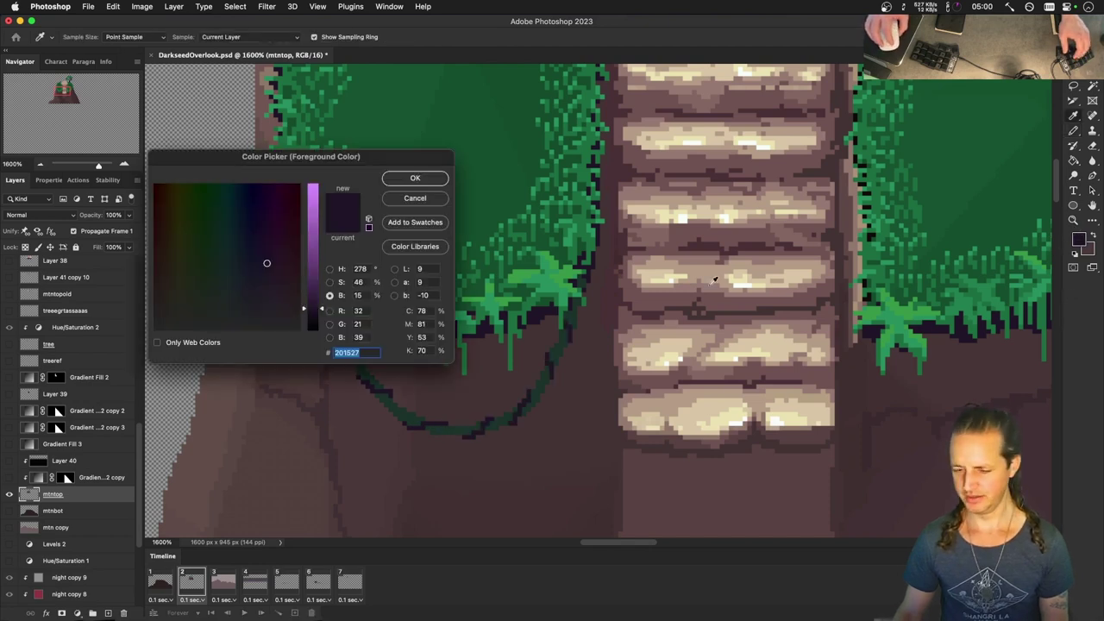
{"action": "left_click", "coordinate": [310, 277]}
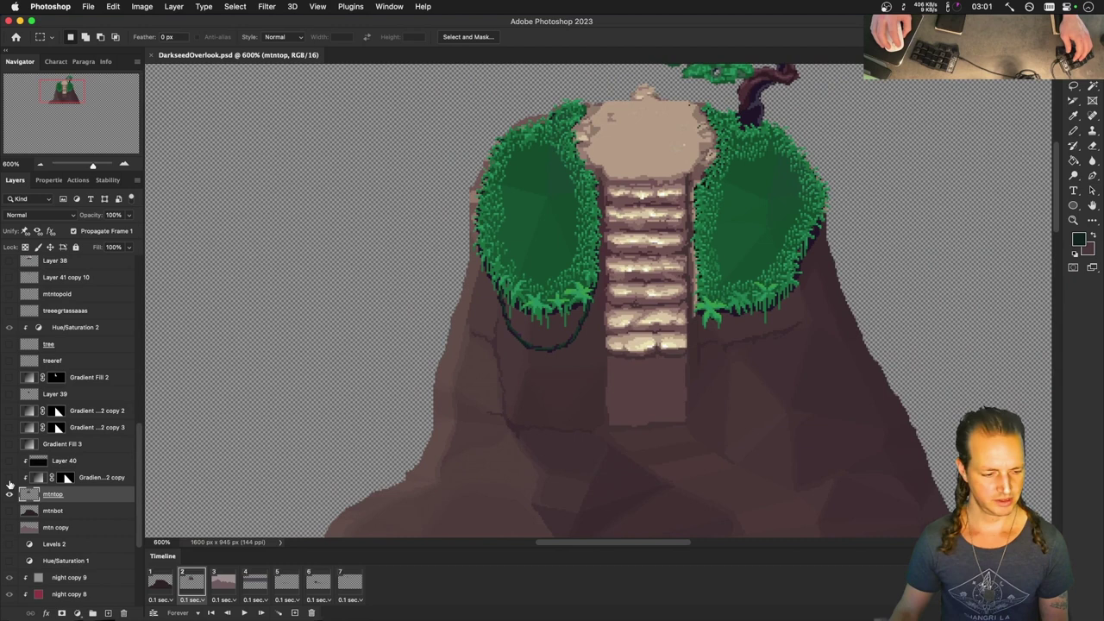
Show the clipped gradient fill copy and Layer 40 shading above the mtntop layer.
{"action": "left_click", "coordinate": [8, 476]}
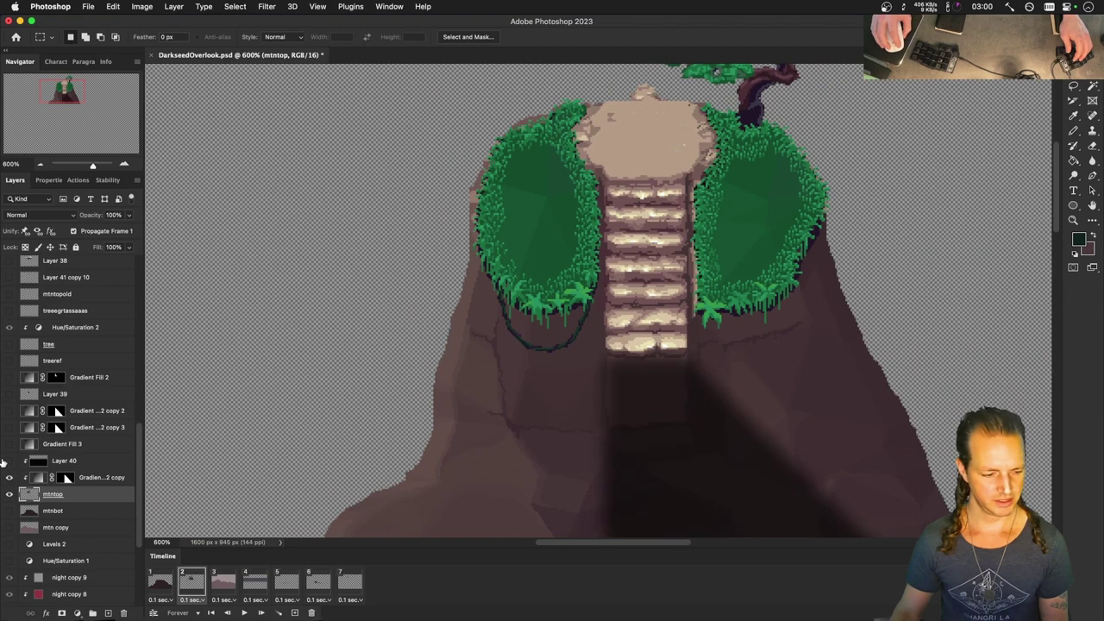
{"action": "left_click", "coordinate": [9, 460]}
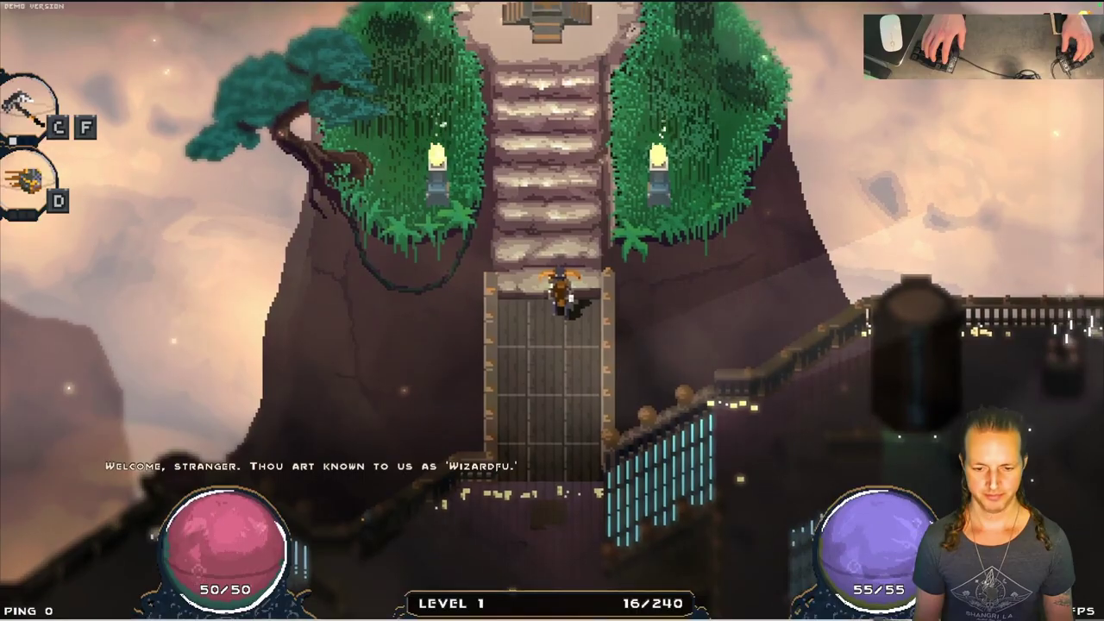
Walk up and down the lower stairs in the game to examine the hanging vine beneath the left grass patch.
{"action": "key", "text": "s"}
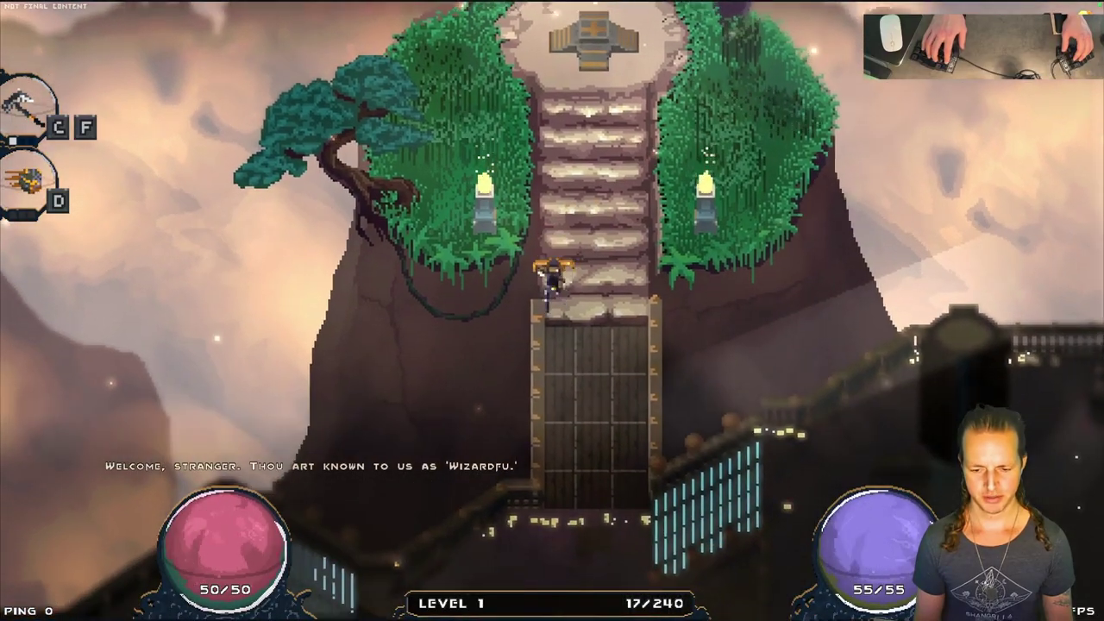
{"action": "key", "text": "w"}
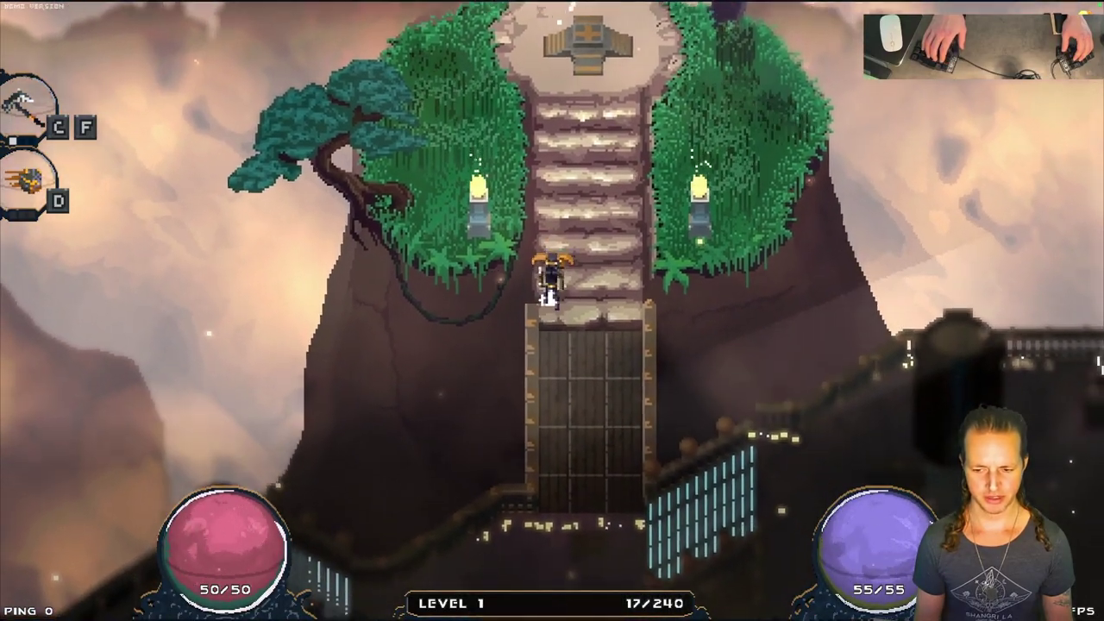
{"action": "key", "text": "s"}
{"action": "key", "text": "a"}
{"action": "key", "text": "w"}
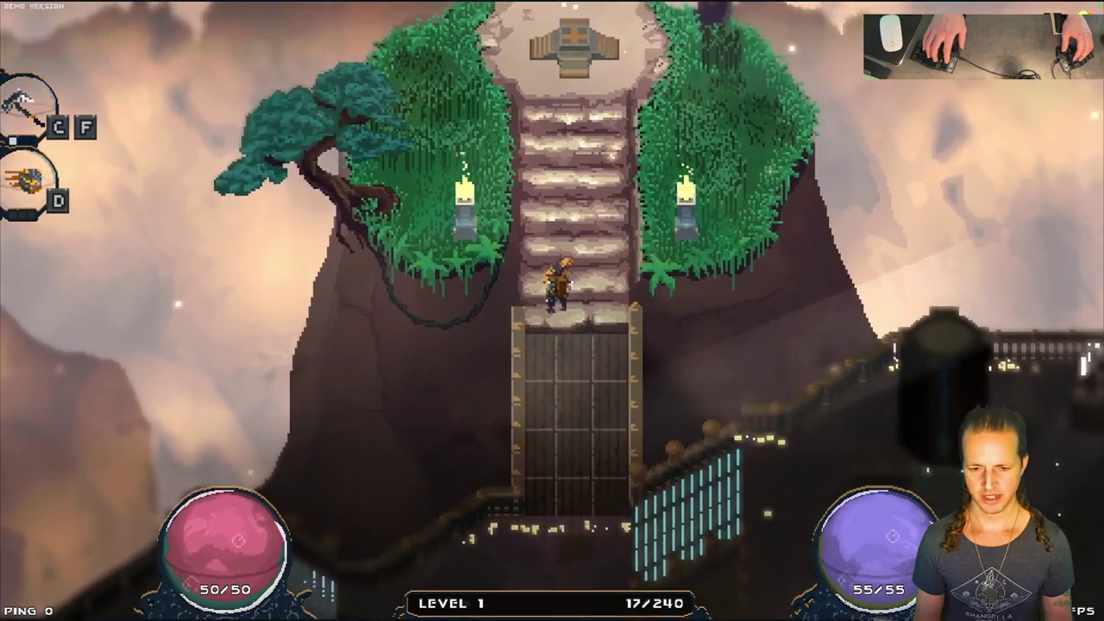
{"action": "key", "text": "s"}
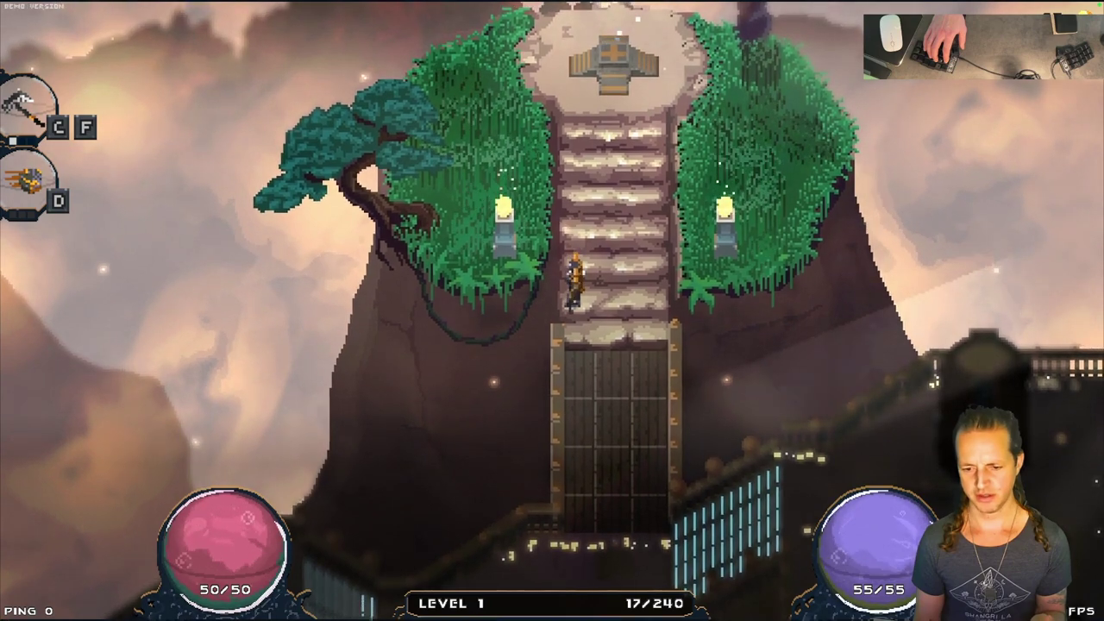
{"action": "key", "text": "w"}
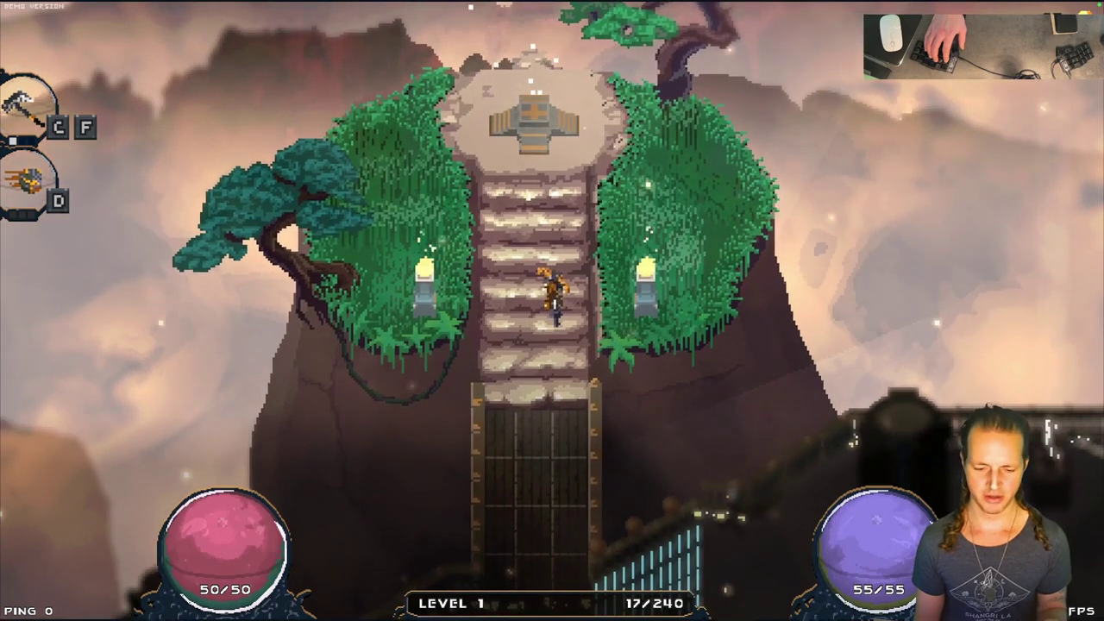
{"action": "key", "text": "s"}
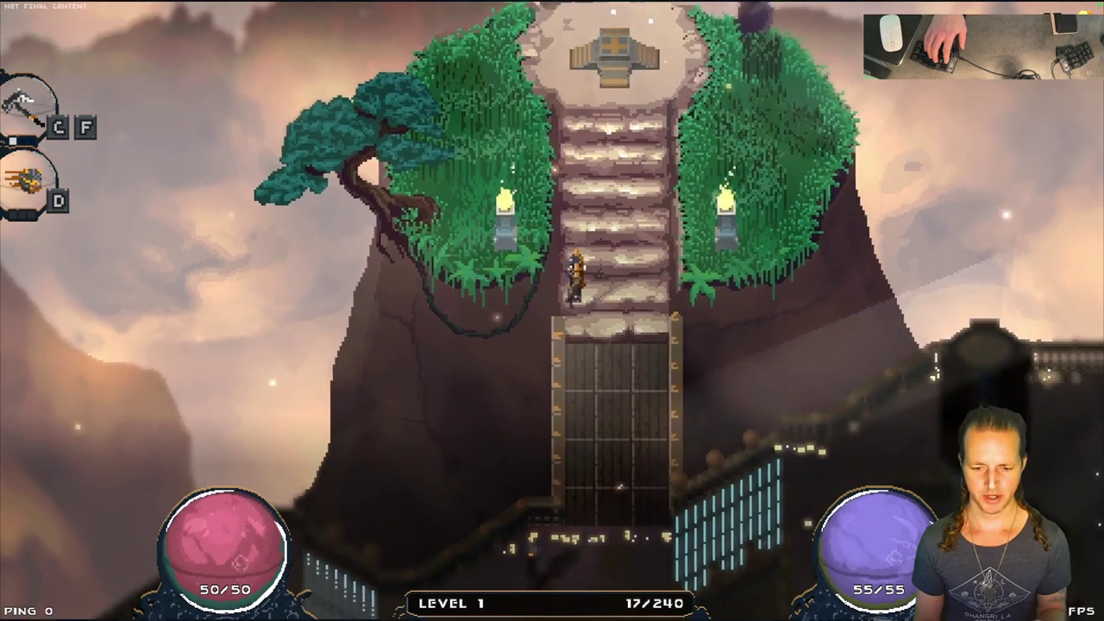
{"action": "key", "text": "w"}
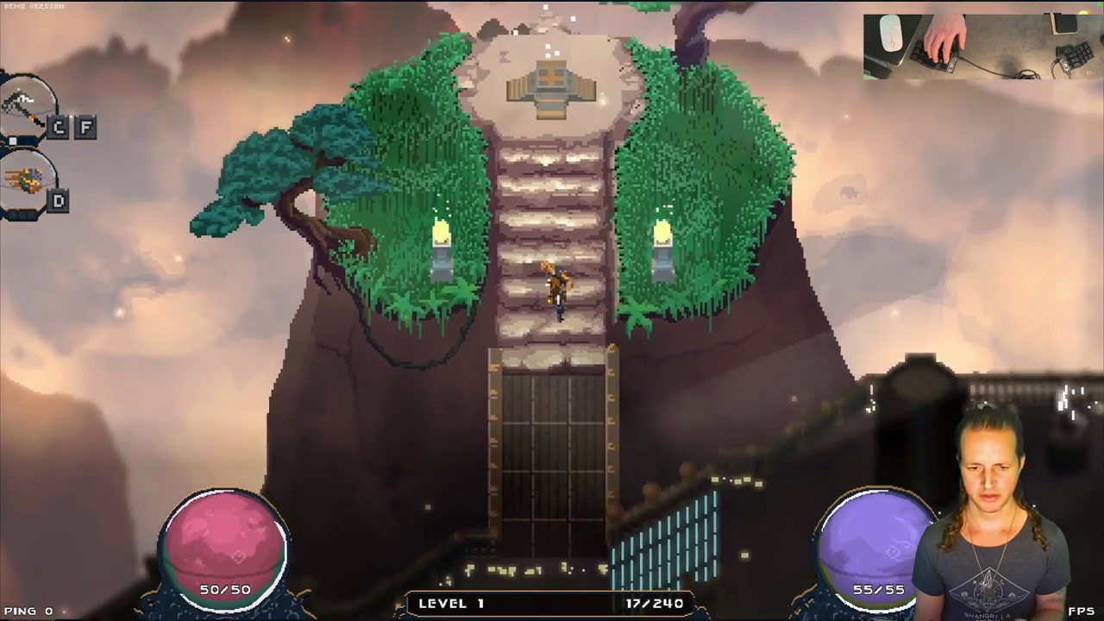
Walk across both grass patches and up to the summit tree to examine the mountains and the parallax.
{"action": "key", "text": "s"}
{"action": "key", "text": "a"}
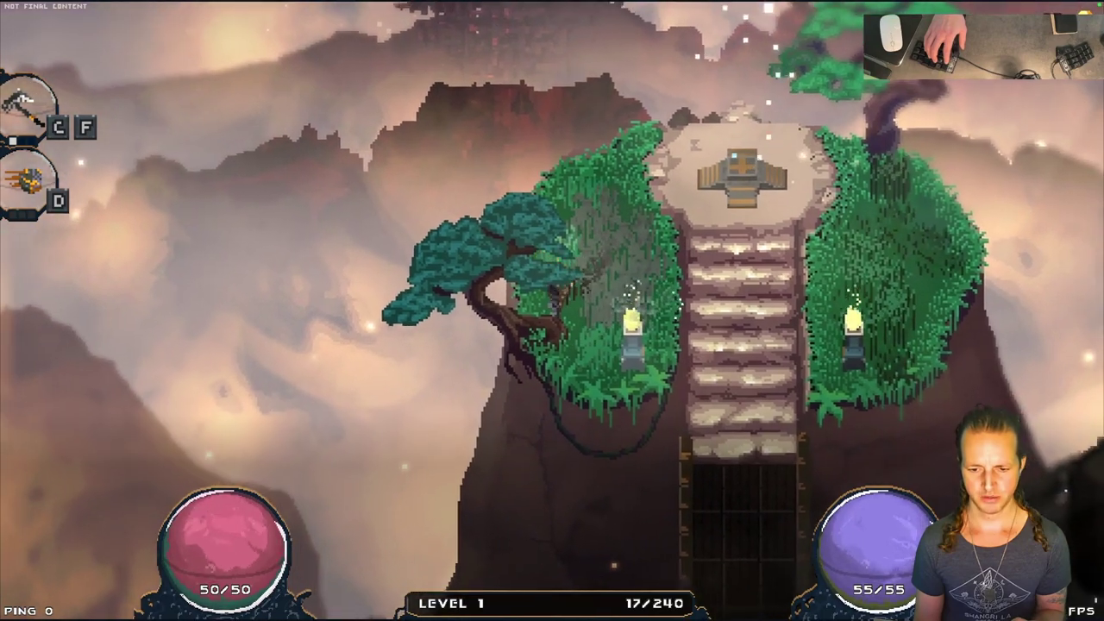
{"action": "key", "text": "w"}
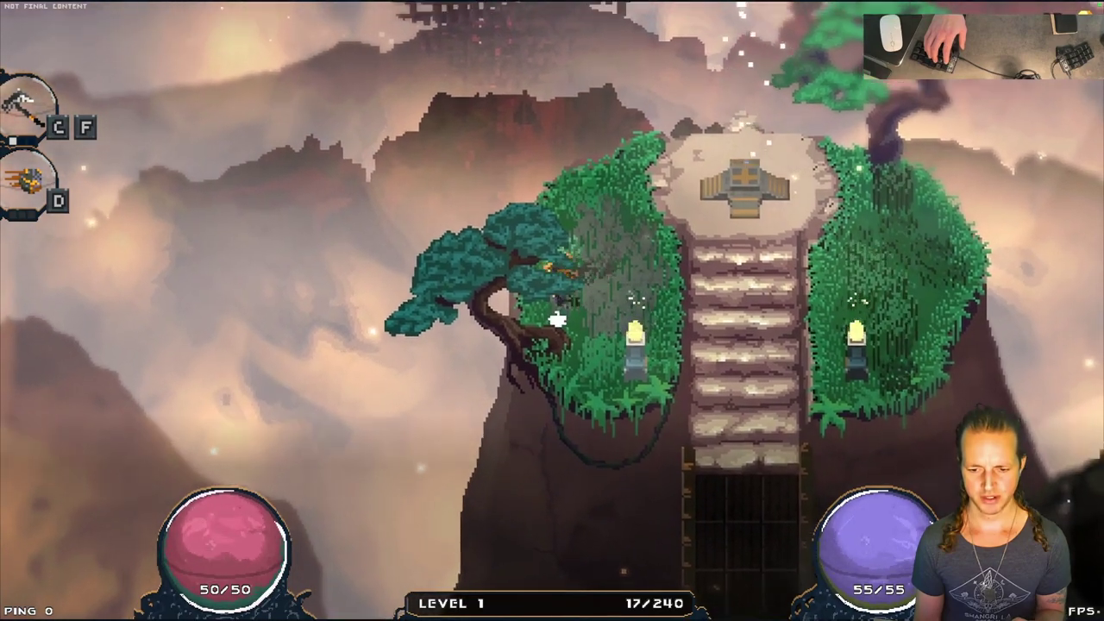
{"action": "key", "text": "d"}
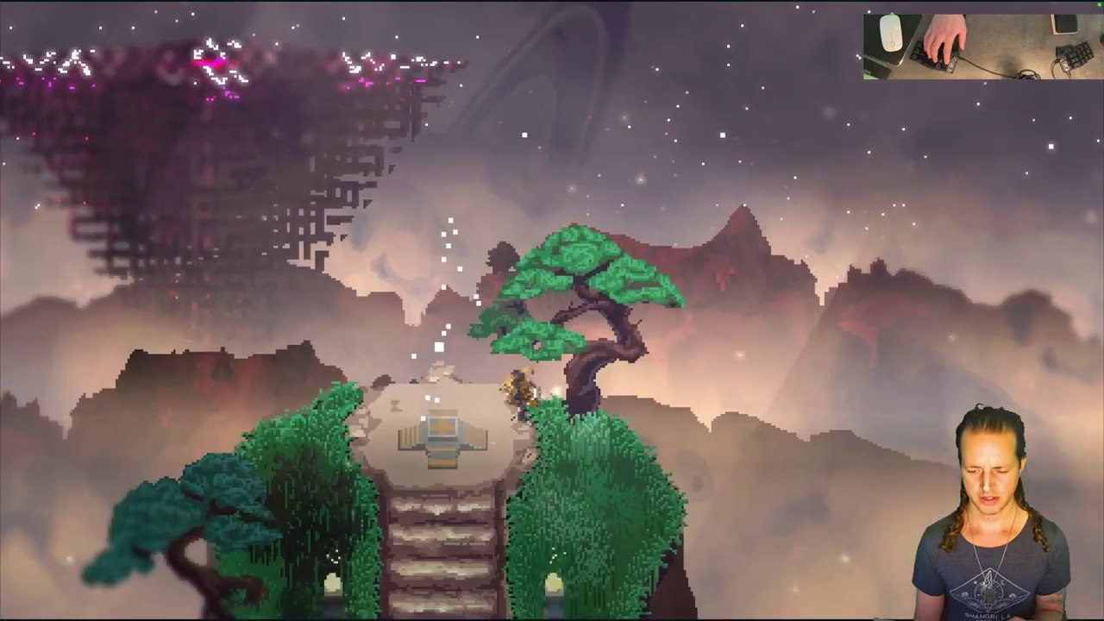
{"action": "key", "text": "d"}
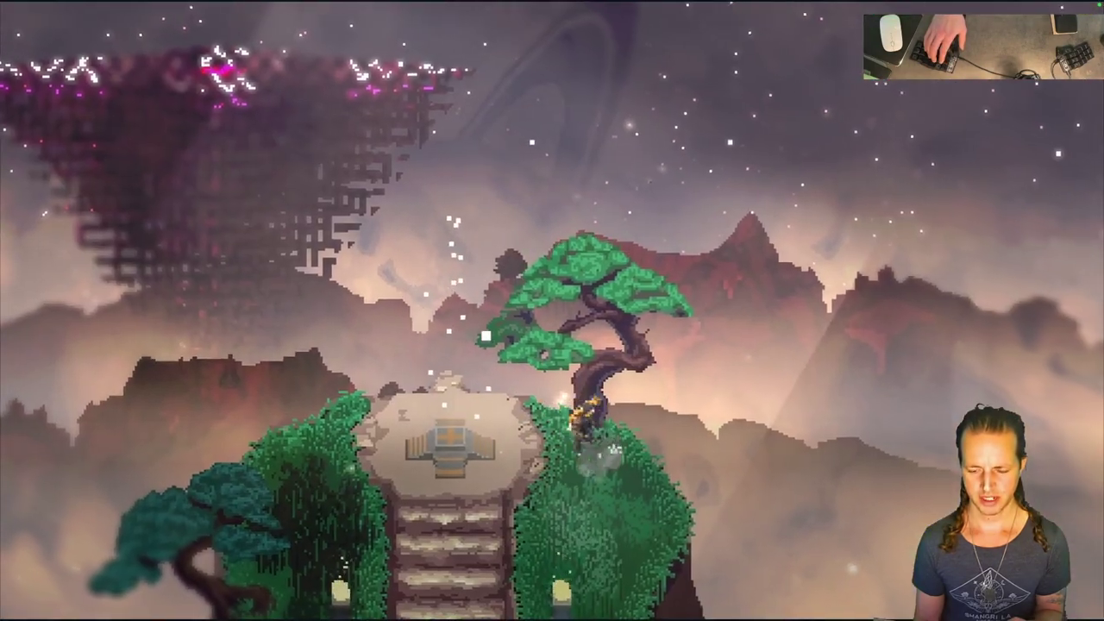
{"action": "key", "text": "w"}
{"action": "key", "text": "s"}
{"action": "key", "text": "w"}
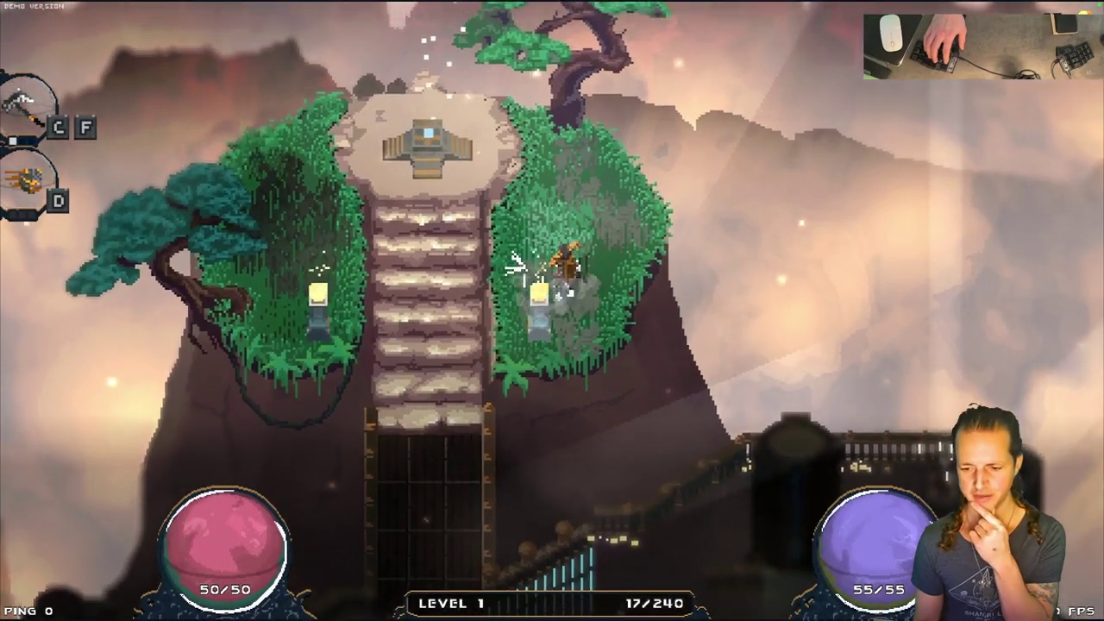